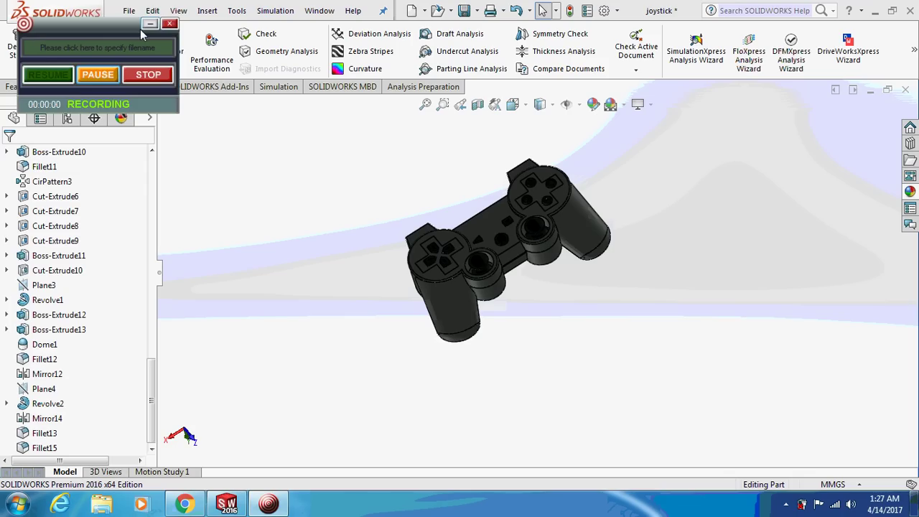
Orbit and zoom around the finished joystick model to inspect its D-pad, buttons and thumbstick wells
{"action": "left_click", "coordinate": [150, 24]}
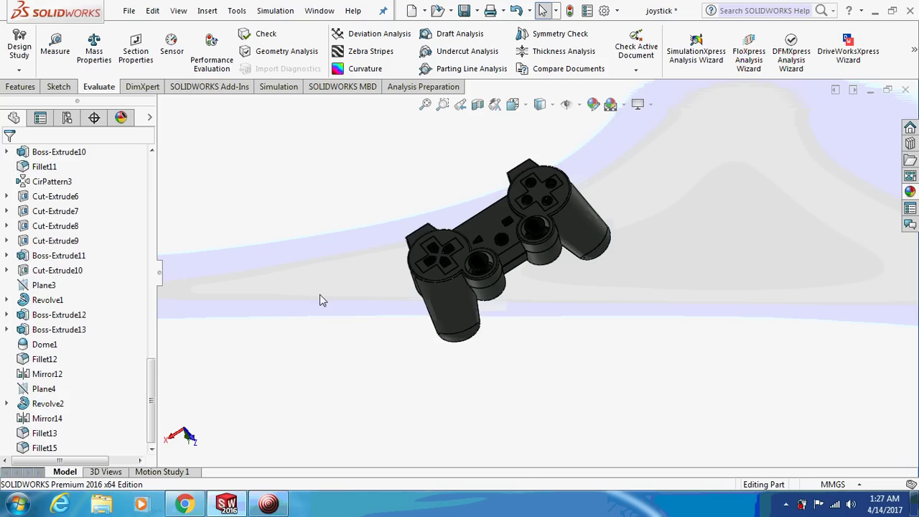
{"action": "mouse_move", "coordinate": [331, 294]}
{"action": "middle_mouse_down"}
{"action": "mouse_move", "coordinate": [474, 323]}
{"action": "mouse_move", "coordinate": [265, 326]}
{"action": "mouse_move", "coordinate": [543, 314]}
{"action": "middle_mouse_up"}
{"action": "scroll", "coordinate": [524, 280], "scroll_direction": "down", "scroll_amount": 1}
{"action": "scroll", "coordinate": [507, 248], "scroll_direction": "down", "scroll_amount": 2}
{"action": "scroll", "coordinate": [507, 247], "scroll_direction": "down", "scroll_amount": 2}
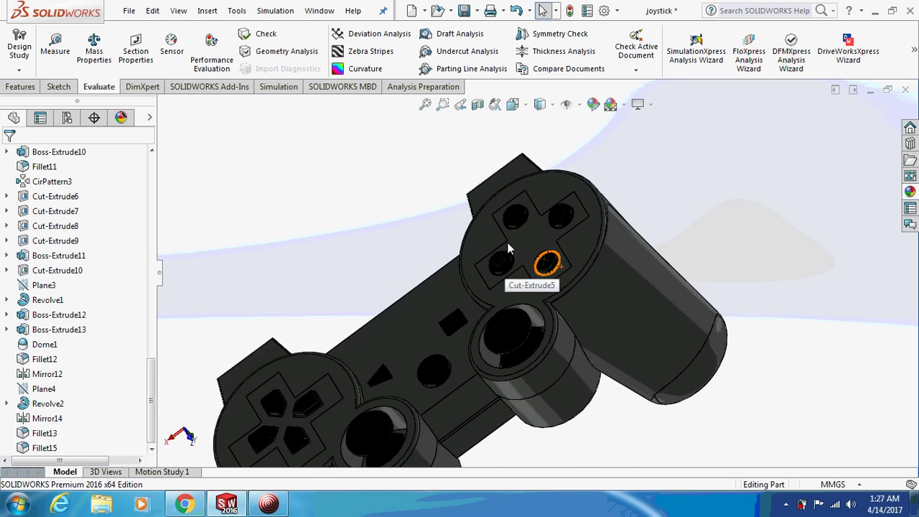
{"action": "scroll", "coordinate": [507, 247], "scroll_direction": "down", "scroll_amount": 2}
{"action": "scroll", "coordinate": [516, 248], "scroll_direction": "down", "scroll_amount": 2}
{"action": "scroll", "coordinate": [535, 249], "scroll_direction": "down", "scroll_amount": 2}
{"action": "scroll", "coordinate": [538, 261], "scroll_direction": "up", "scroll_amount": 1}
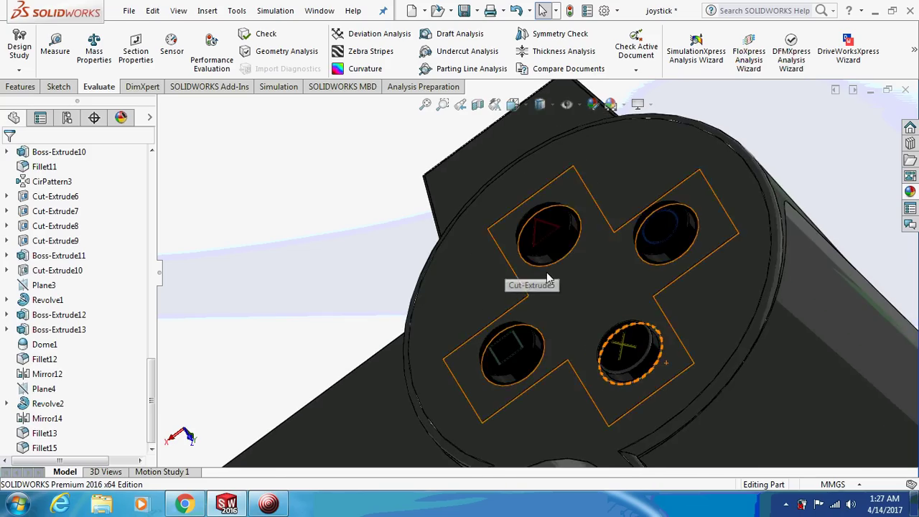
{"action": "scroll", "coordinate": [546, 278], "scroll_direction": "up", "scroll_amount": 2}
{"action": "scroll", "coordinate": [546, 272], "scroll_direction": "up", "scroll_amount": 2}
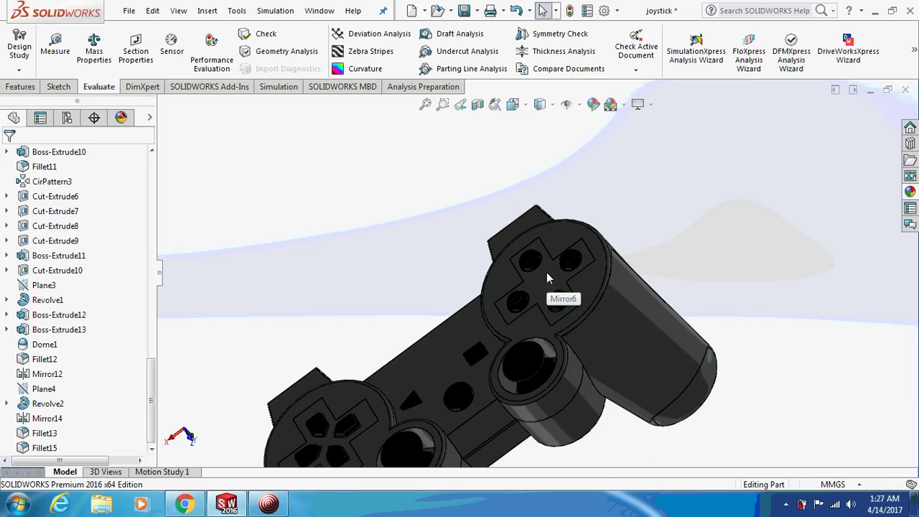
{"action": "scroll", "coordinate": [424, 310], "scroll_direction": "up", "scroll_amount": 2}
Create a new part and draw a centre rectangle at the origin on the Front Plane
{"action": "left_click", "coordinate": [128, 10]}
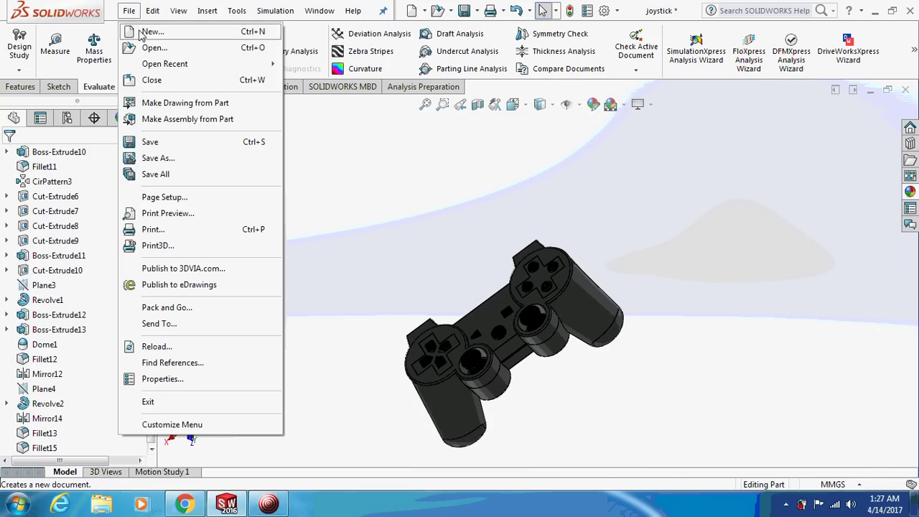
{"action": "left_click", "coordinate": [151, 31]}
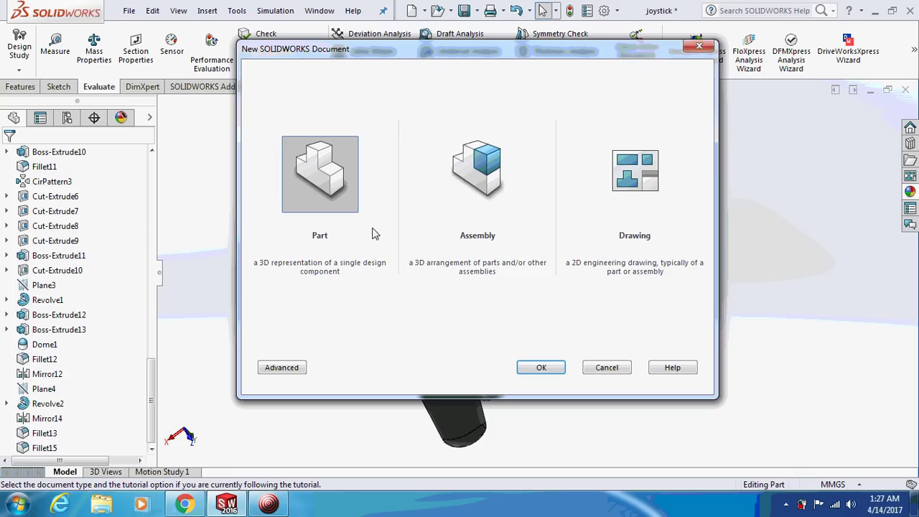
{"action": "left_click", "coordinate": [538, 366]}
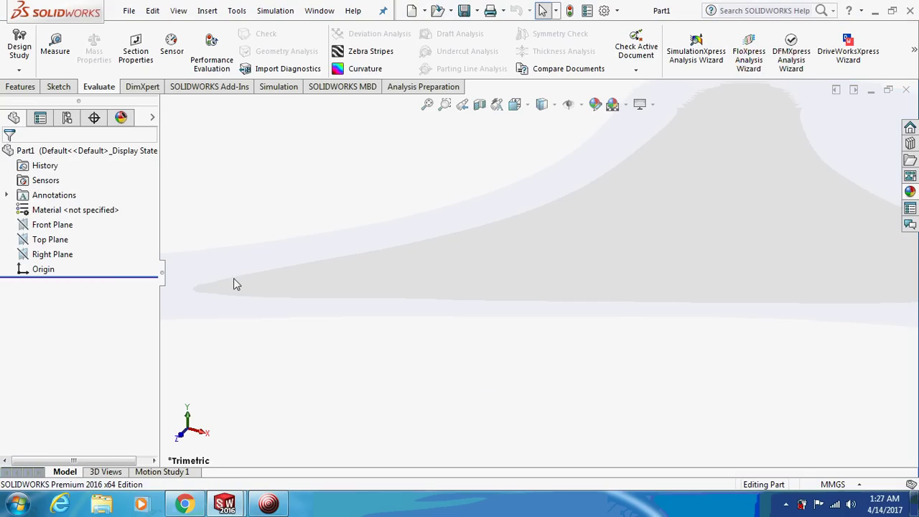
{"action": "left_click", "coordinate": [52, 224]}
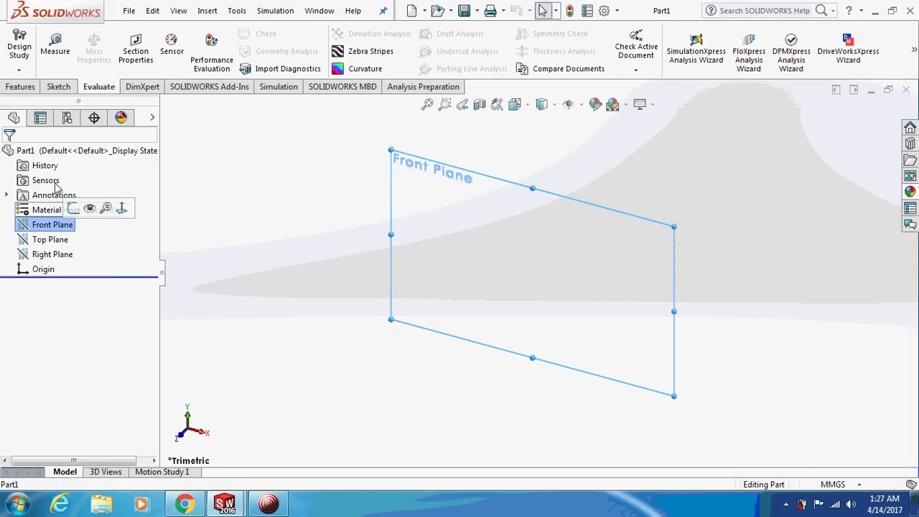
{"action": "left_click", "coordinate": [59, 86]}
{"action": "left_click", "coordinate": [19, 41]}
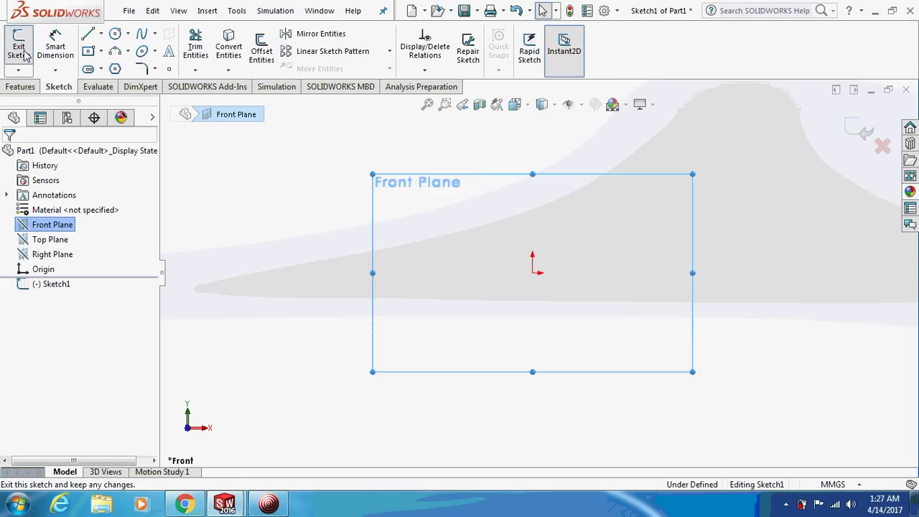
{"action": "left_click", "coordinate": [87, 51]}
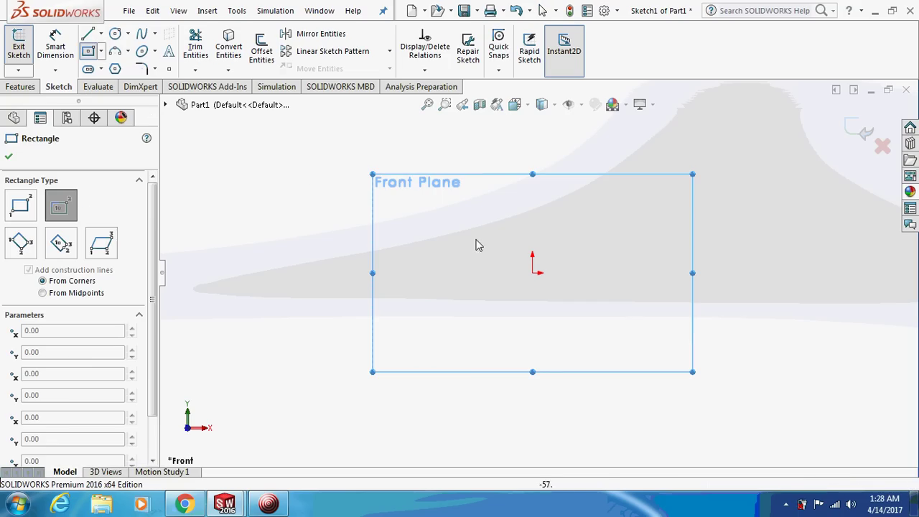
{"action": "left_click", "coordinate": [532, 272]}
{"action": "left_click", "coordinate": [618, 216]}
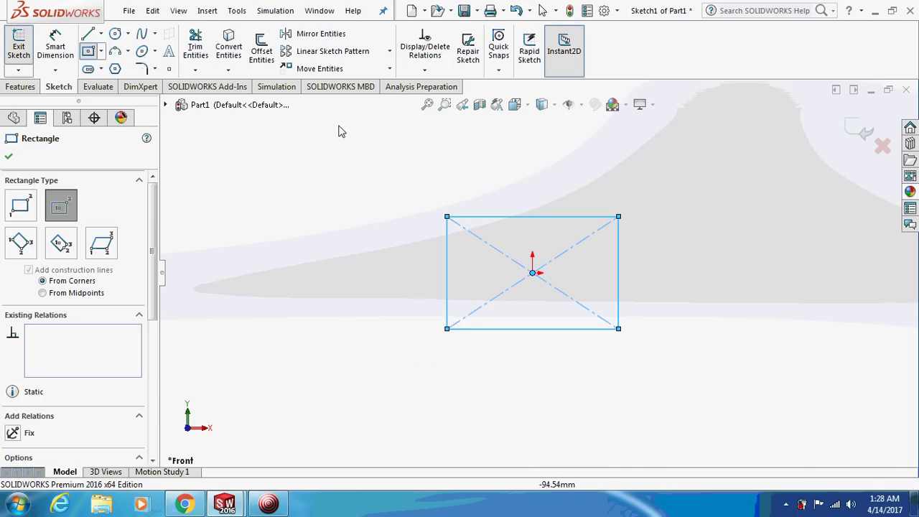
Dimension the rectangle 60 mm wide and 25 mm high
{"action": "left_click", "coordinate": [55, 45]}
{"action": "left_click", "coordinate": [529, 216]}
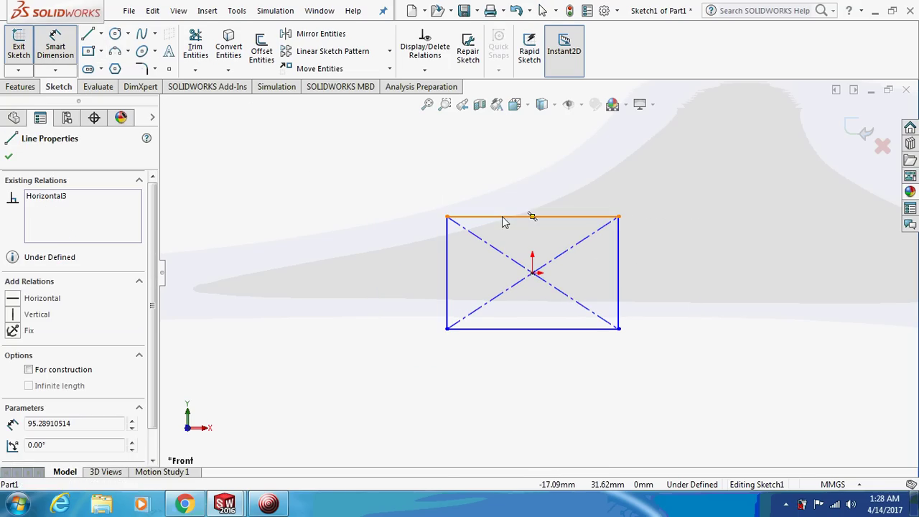
{"action": "left_click", "coordinate": [468, 176]}
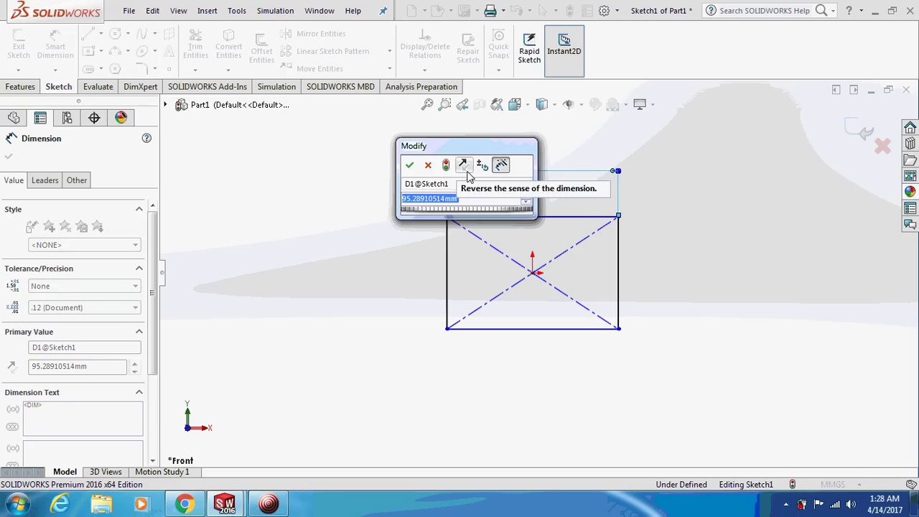
{"action": "type", "text": "60"}
{"action": "key", "text": "Return"}
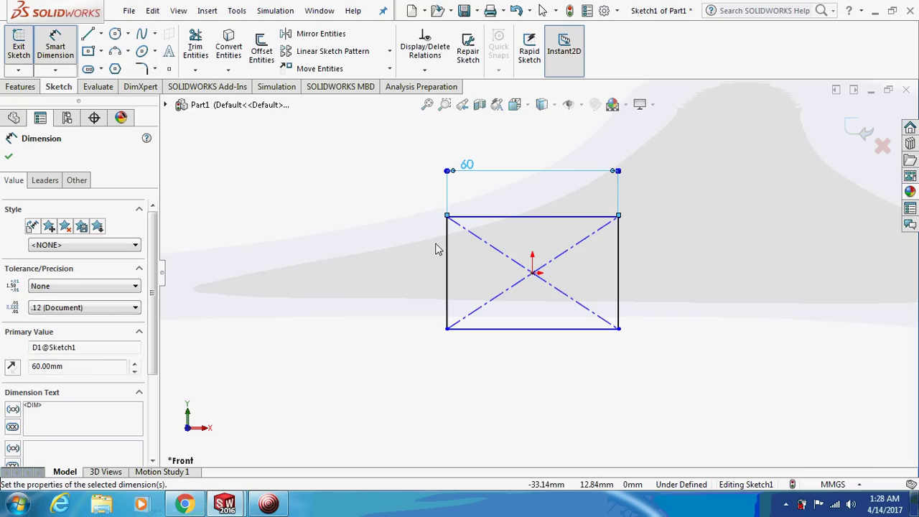
{"action": "left_click", "coordinate": [445, 257]}
{"action": "left_click", "coordinate": [373, 251]}
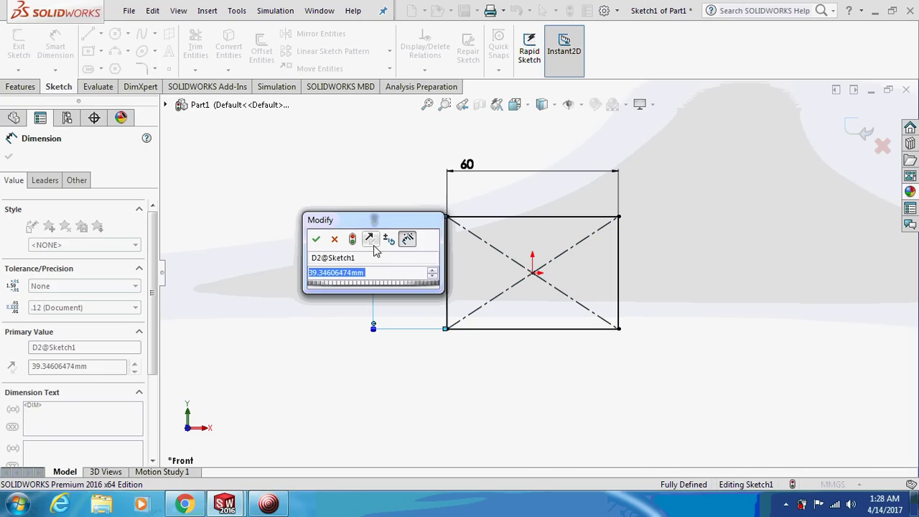
{"action": "type", "text": "25"}
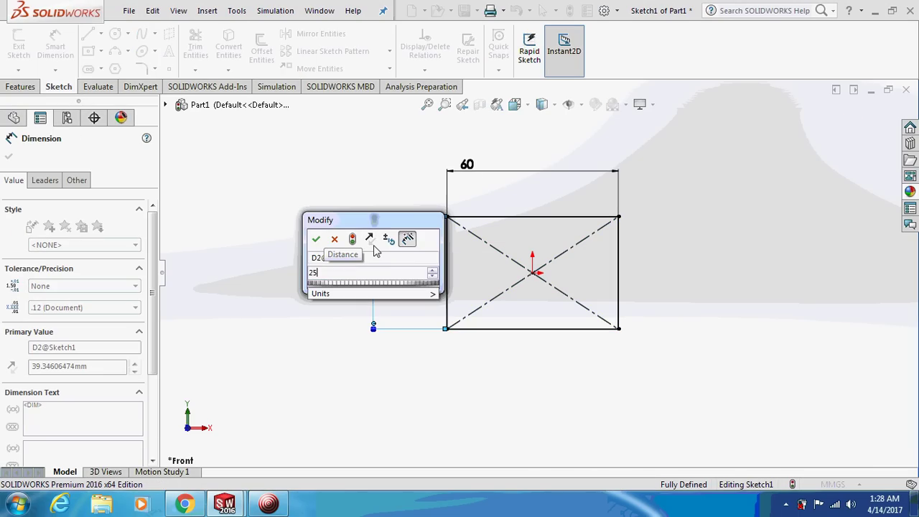
{"action": "key", "text": "Return"}
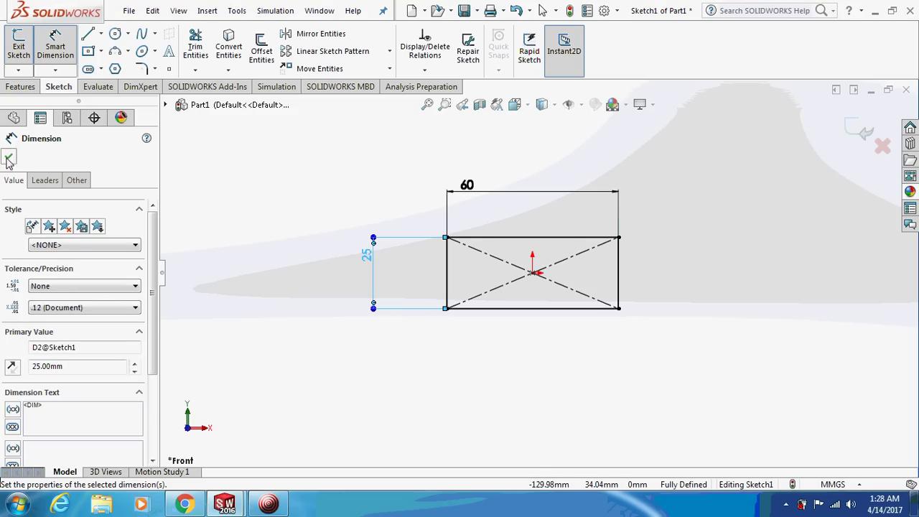
{"action": "left_click", "coordinate": [9, 158]}
Boss-extrude the rectangle blind to a depth of 50 mm
{"action": "left_click", "coordinate": [20, 86]}
{"action": "left_click", "coordinate": [25, 56]}
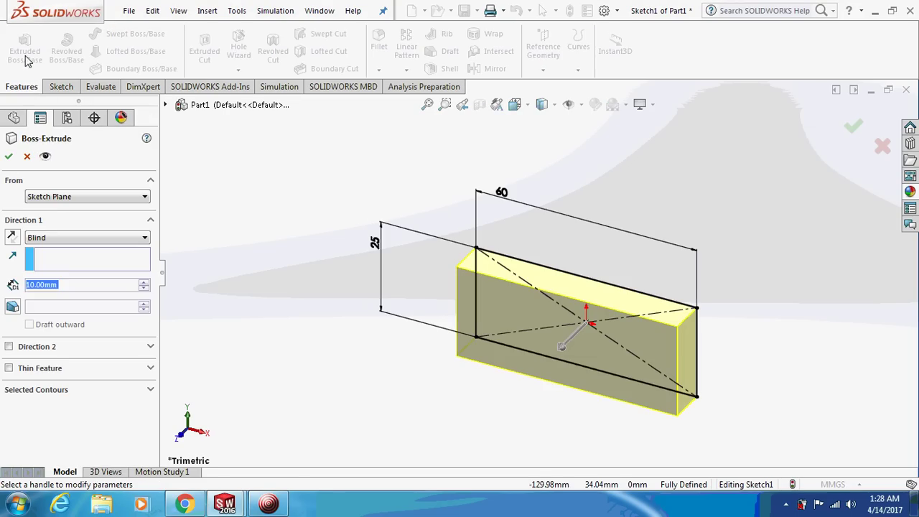
{"action": "type", "text": "50"}
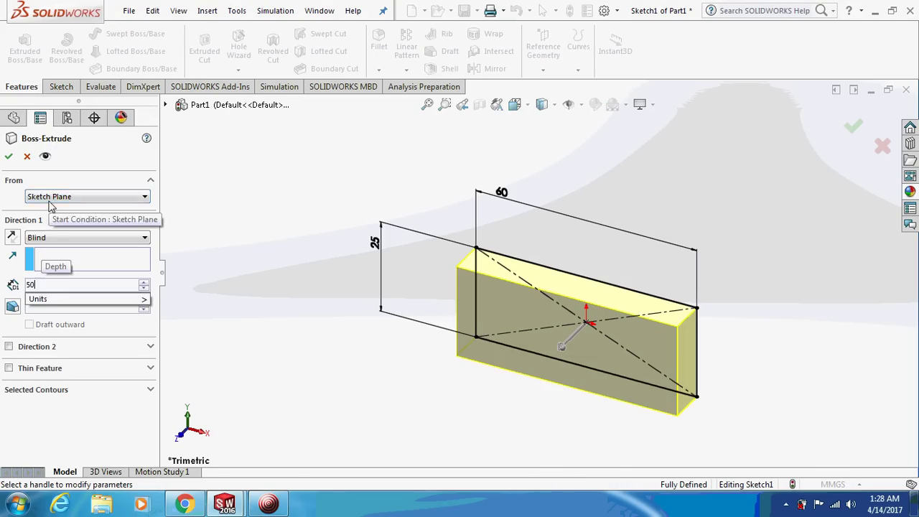
{"action": "key", "text": "Return"}
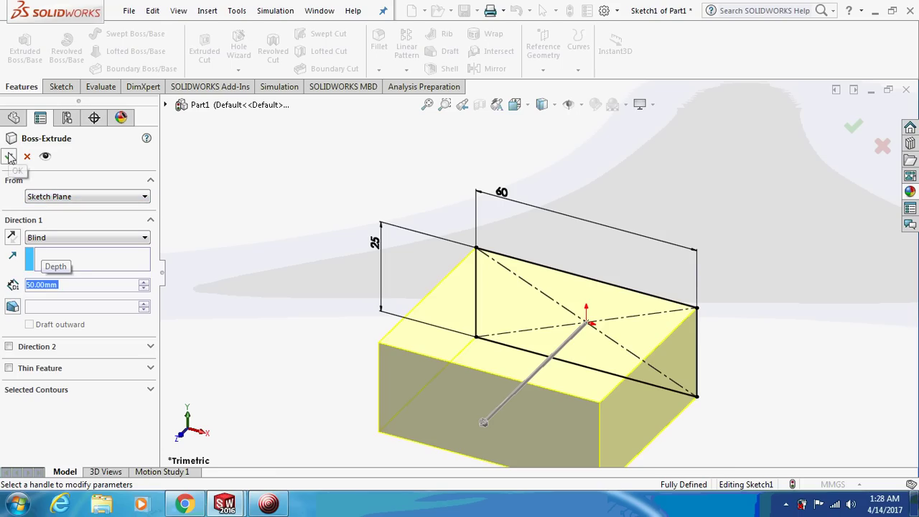
{"action": "left_click", "coordinate": [10, 158]}
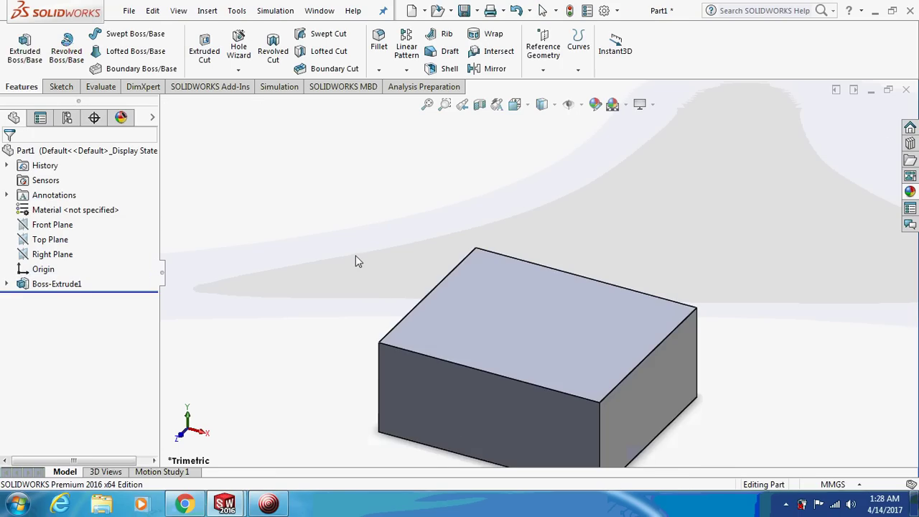
{"action": "mouse_move", "coordinate": [355, 255]}
{"action": "middle_mouse_down"}
{"action": "mouse_move", "coordinate": [383, 230]}
{"action": "mouse_move", "coordinate": [351, 221]}
{"action": "mouse_move", "coordinate": [336, 309]}
{"action": "middle_mouse_up"}
Start a sketch on the block's top face and draw a circle near its top-left corner
{"action": "left_click", "coordinate": [596, 368]}
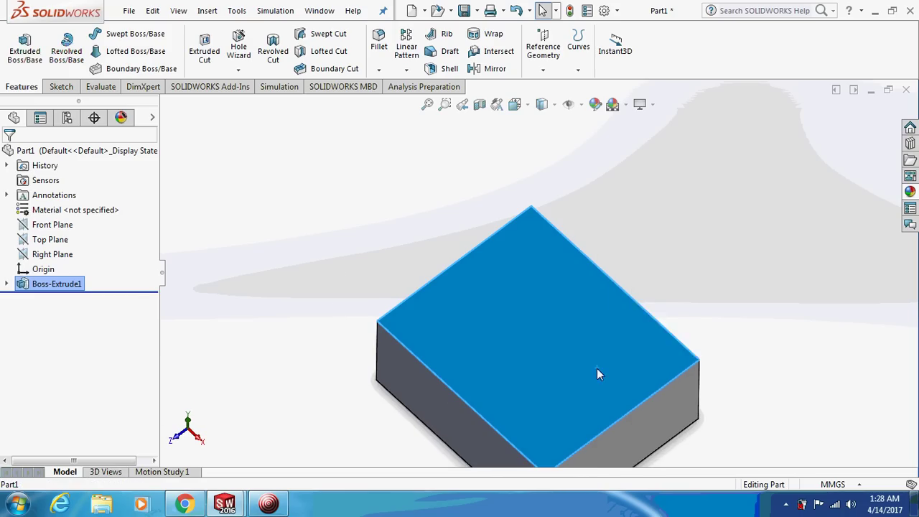
{"action": "right_click", "coordinate": [596, 368]}
{"action": "left_click", "coordinate": [624, 127]}
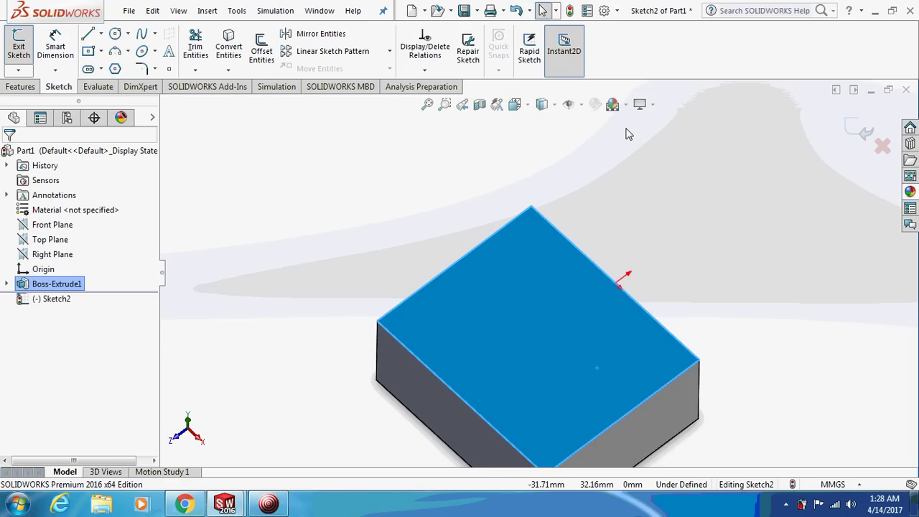
{"action": "key", "text": "ctrl+1"}
{"action": "key", "text": "ctrl+3"}
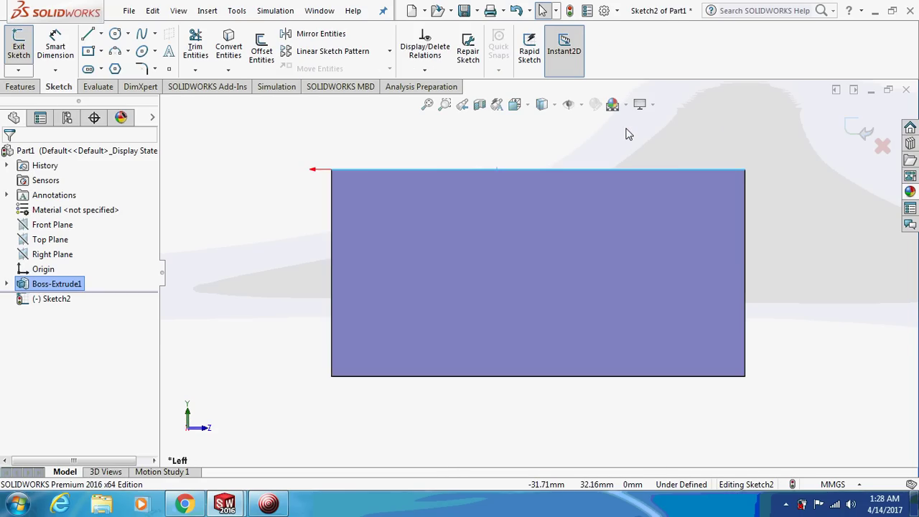
{"action": "key", "text": "ctrl+5"}
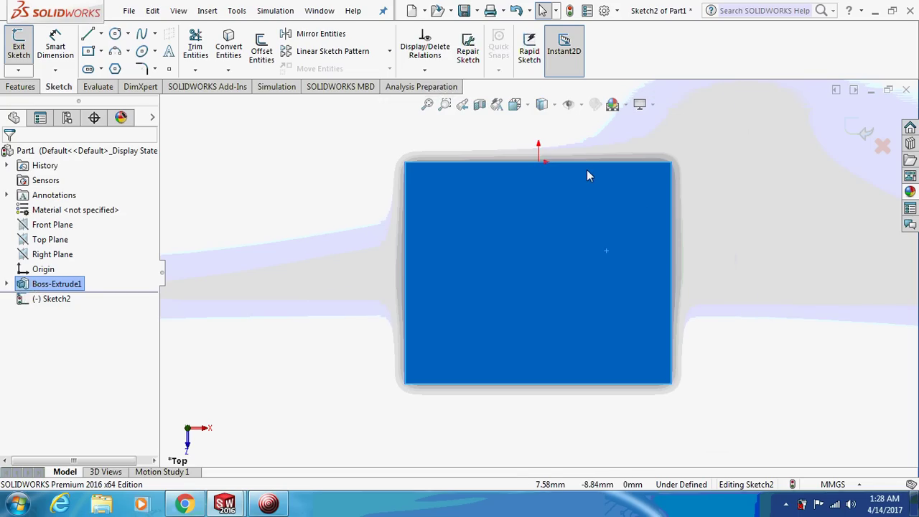
{"action": "left_click", "coordinate": [115, 35]}
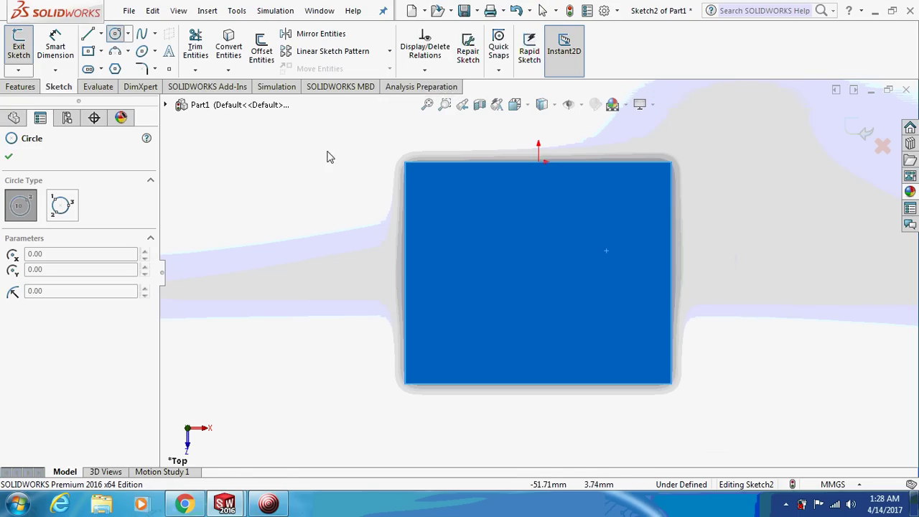
{"action": "left_click", "coordinate": [430, 180]}
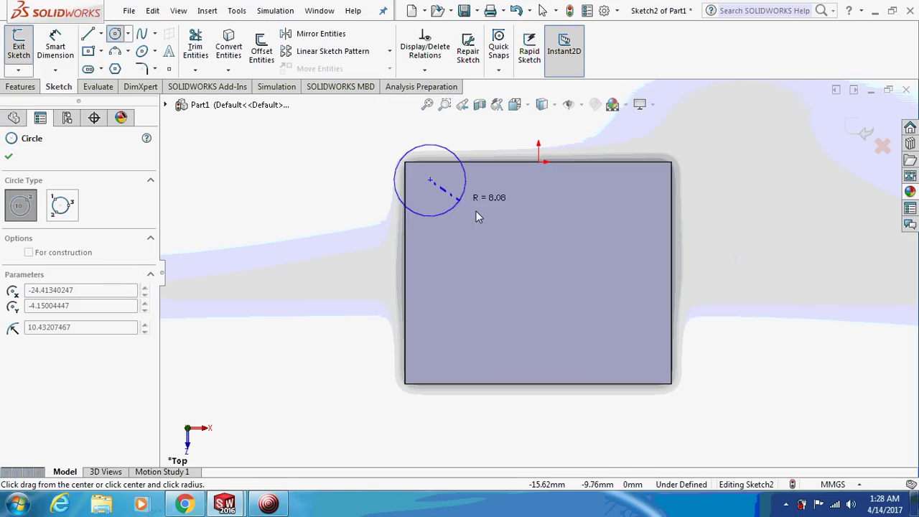
{"action": "left_click", "coordinate": [472, 215]}
{"action": "key", "text": "Escape"}
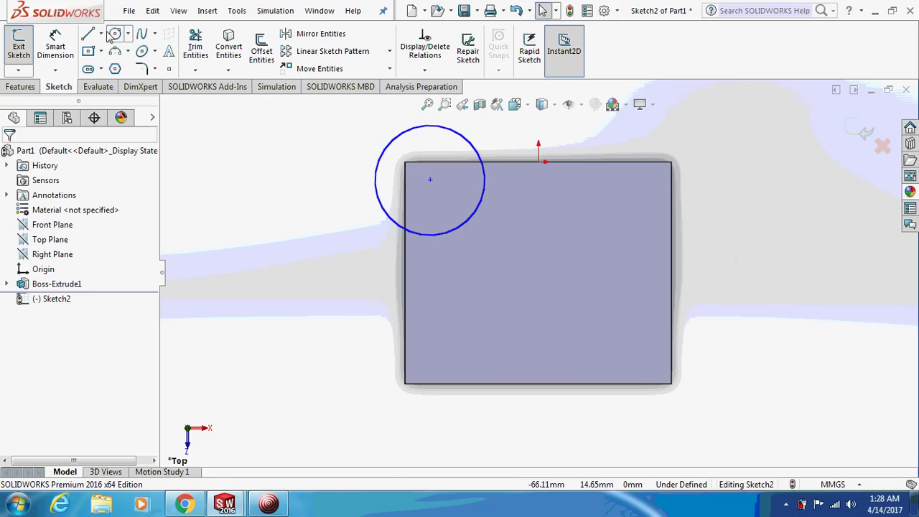
Draw a vertical construction centreline down from the top edge above the origin
{"action": "left_click", "coordinate": [101, 34]}
{"action": "left_click", "coordinate": [104, 65]}
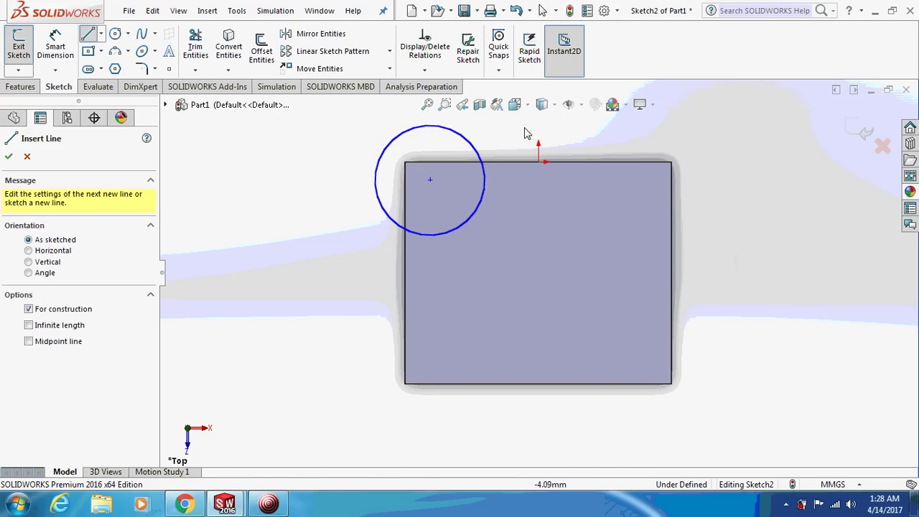
{"action": "key", "text": "Escape"}
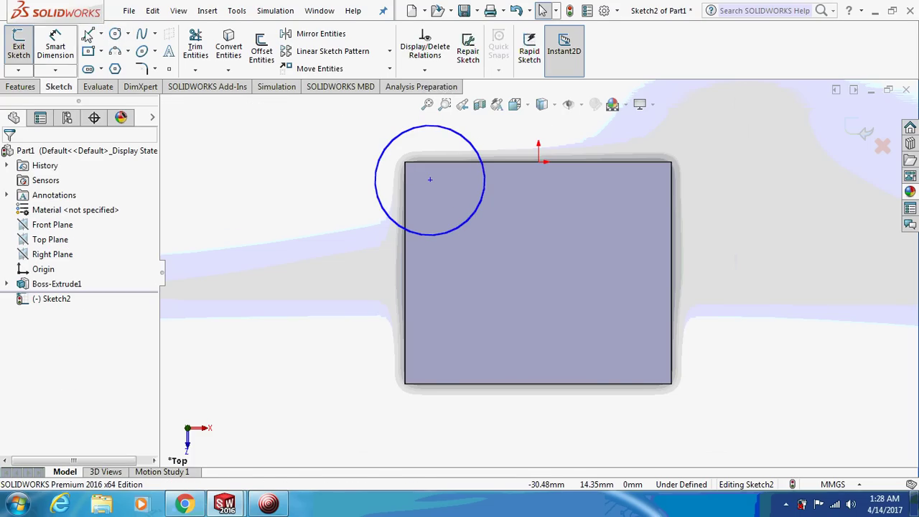
{"action": "left_click", "coordinate": [101, 34]}
{"action": "left_click", "coordinate": [106, 65]}
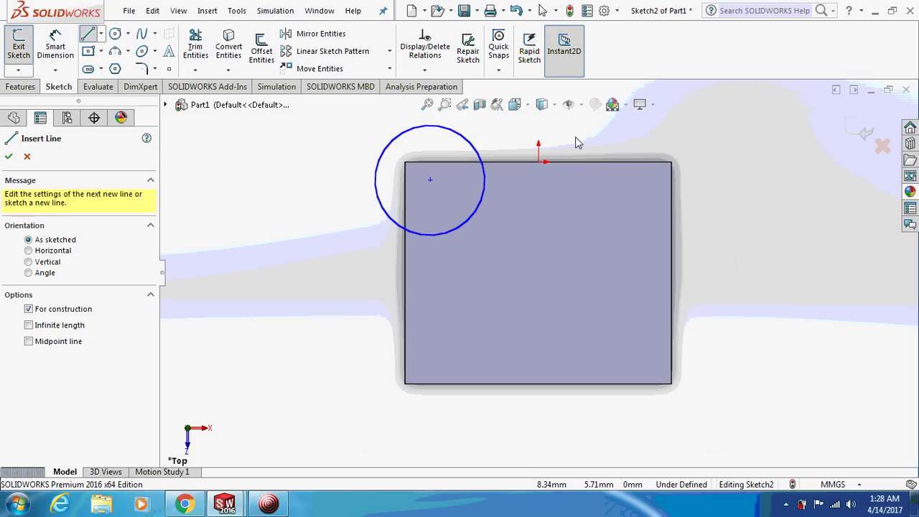
{"action": "key", "text": "Escape"}
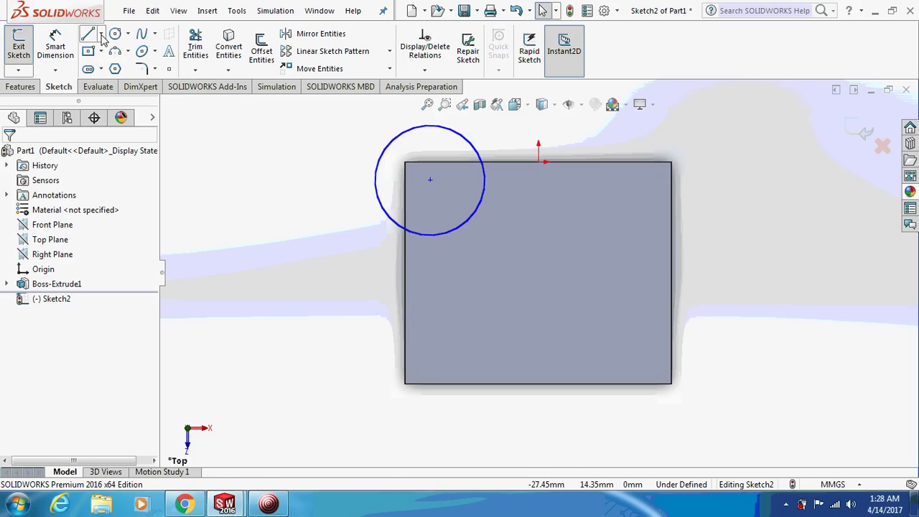
{"action": "left_click", "coordinate": [102, 34]}
{"action": "left_click", "coordinate": [105, 65]}
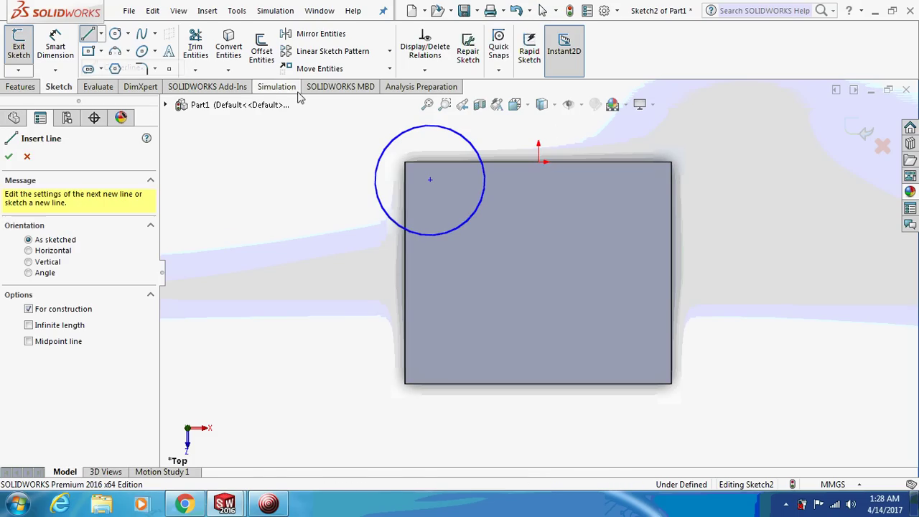
{"action": "left_click", "coordinate": [537, 135]}
{"action": "left_click", "coordinate": [536, 292]}
{"action": "key", "text": "Escape"}
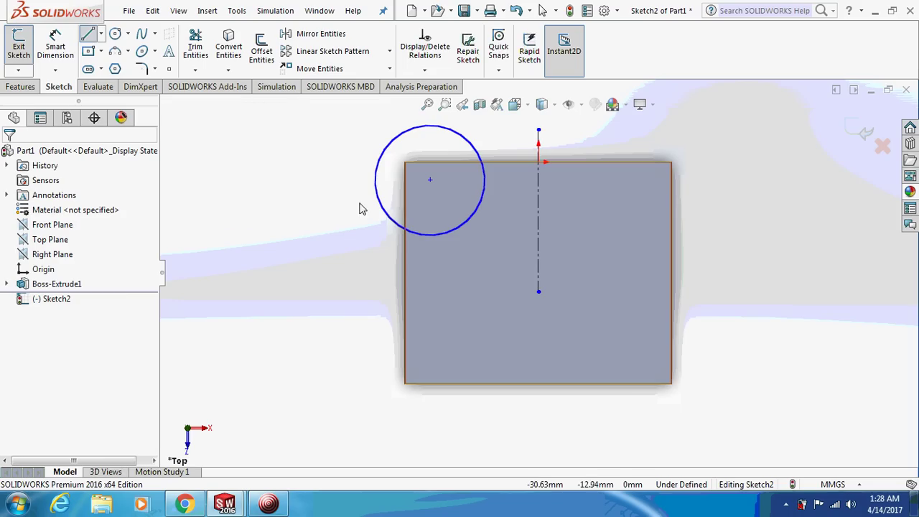
Give the circle a 30 mm diameter and place its centre 25 mm from the centreline
{"action": "left_click", "coordinate": [64, 54]}
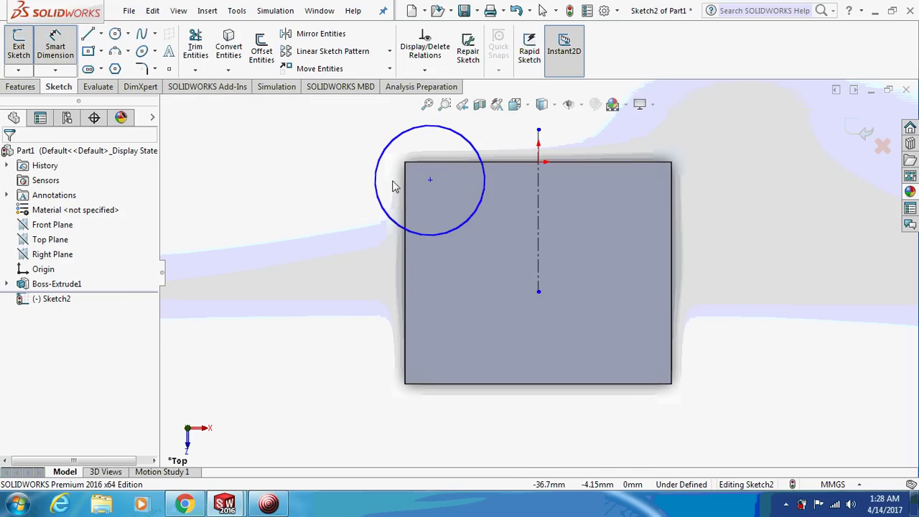
{"action": "left_click", "coordinate": [376, 185]}
{"action": "left_click", "coordinate": [347, 182]}
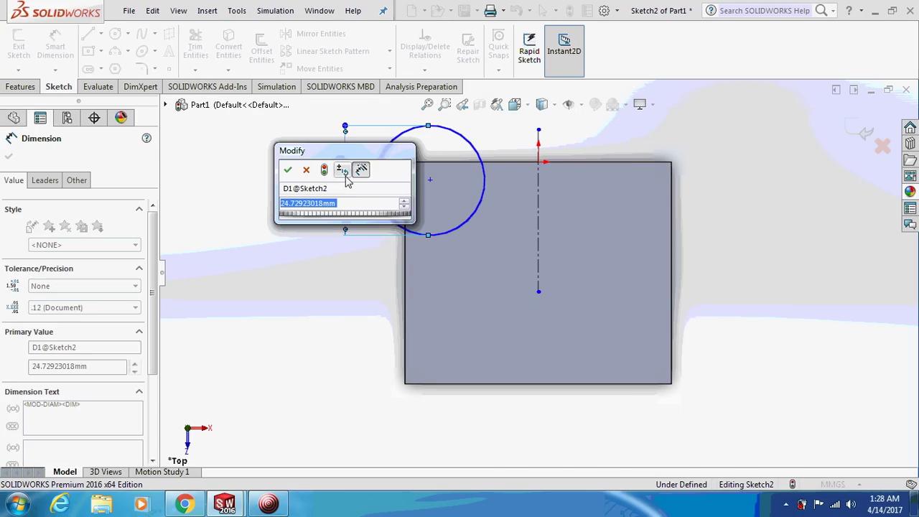
{"action": "type", "text": "30"}
{"action": "key", "text": "Return"}
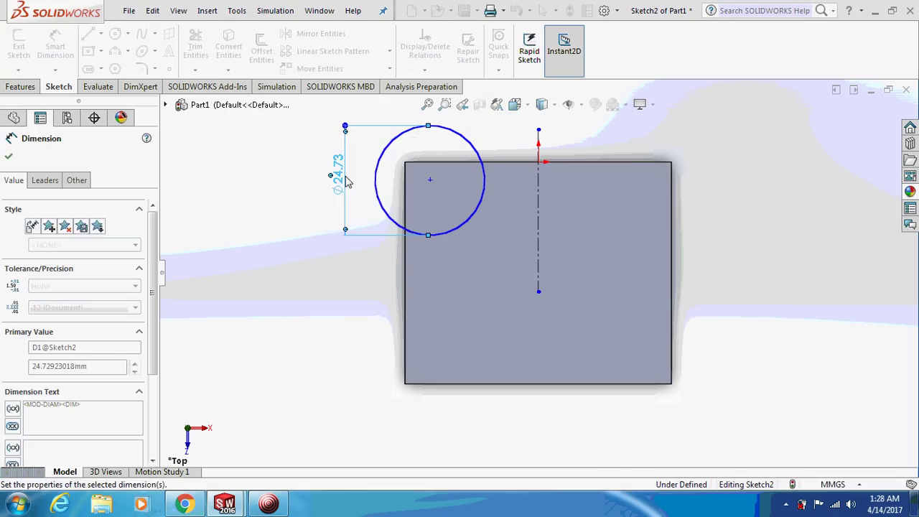
{"action": "left_click", "coordinate": [429, 181]}
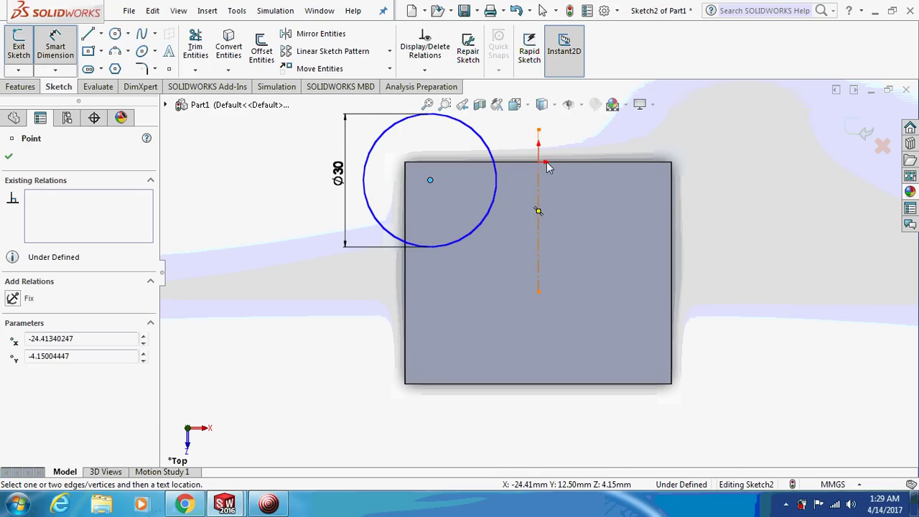
{"action": "left_click", "coordinate": [539, 164]}
{"action": "left_click", "coordinate": [493, 275]}
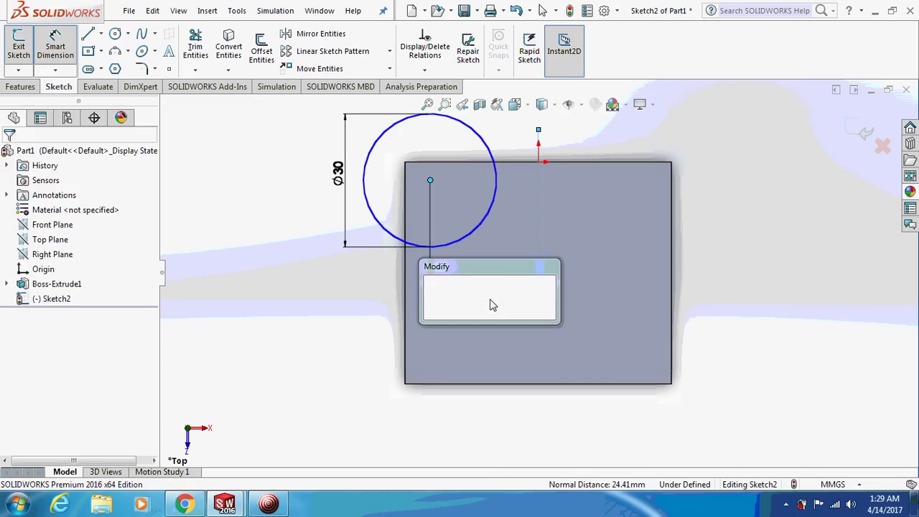
{"action": "type", "text": "25"}
{"action": "key", "text": "Return"}
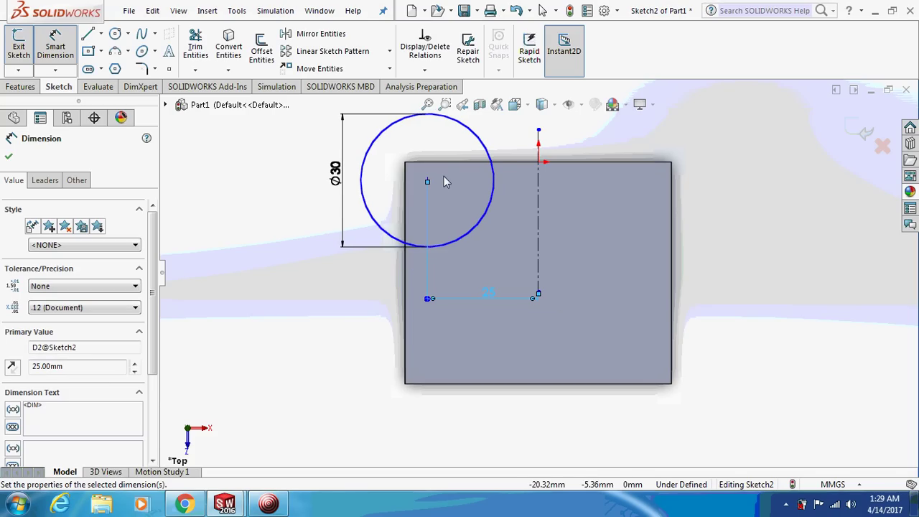
{"action": "key", "text": "Escape"}
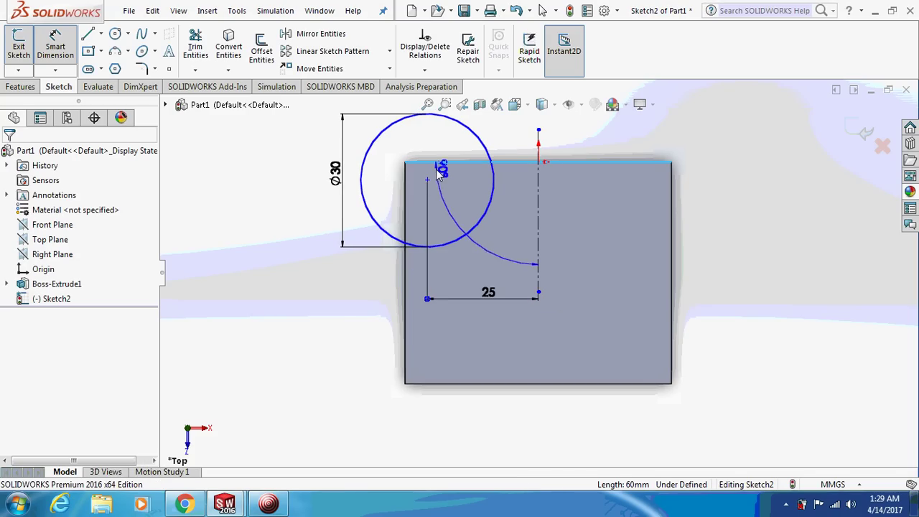
{"action": "key", "text": "Escape"}
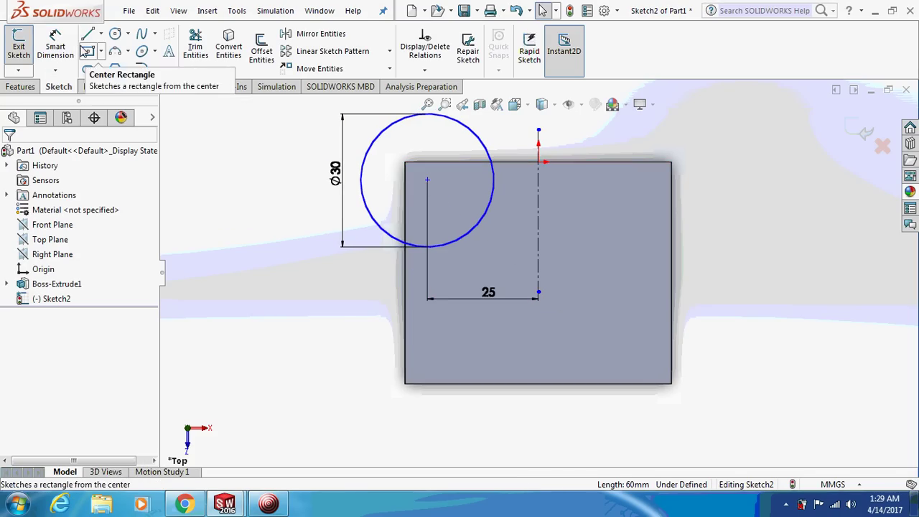
Dimension the circle's centre 5 mm below the block's top edge
{"action": "left_click", "coordinate": [70, 43]}
{"action": "left_click", "coordinate": [427, 180]}
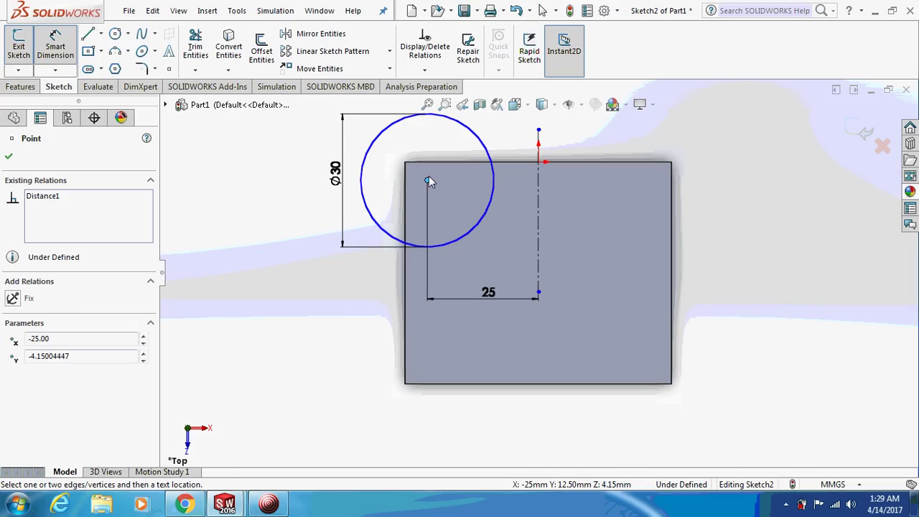
{"action": "left_click", "coordinate": [432, 161]}
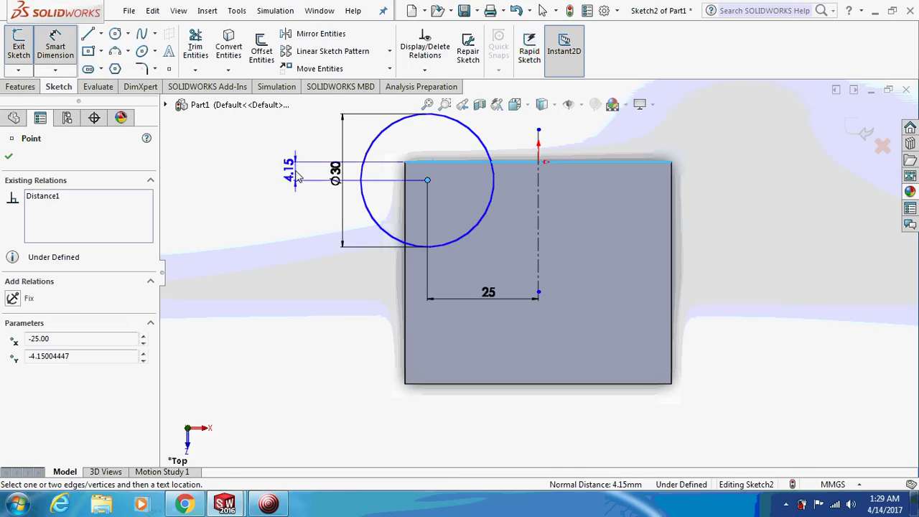
{"action": "left_click", "coordinate": [298, 177]}
{"action": "type", "text": "5.00mm"}
{"action": "key", "text": "Return"}
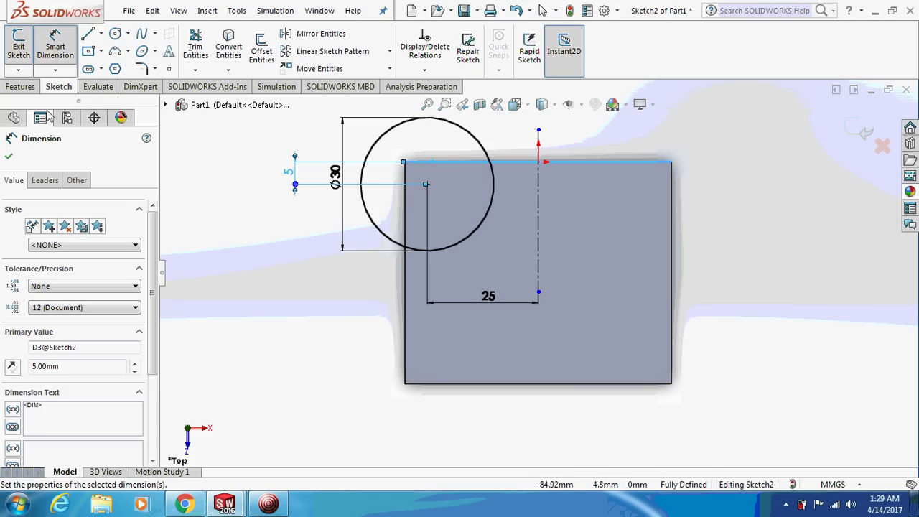
Mirror the circle across the centreline
{"action": "left_click", "coordinate": [349, 34]}
{"action": "left_click_drag", "start_coordinate": [280, 110], "coordinate": [518, 321]}
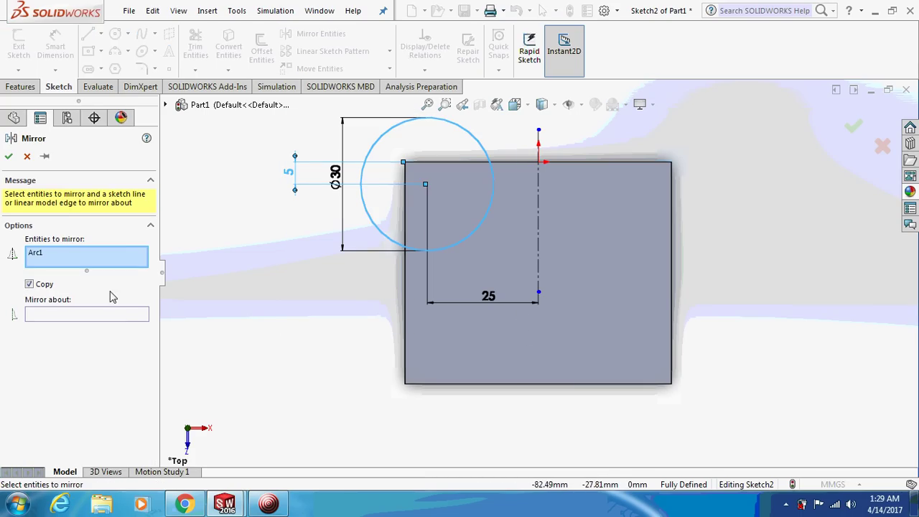
{"action": "left_click", "coordinate": [104, 318]}
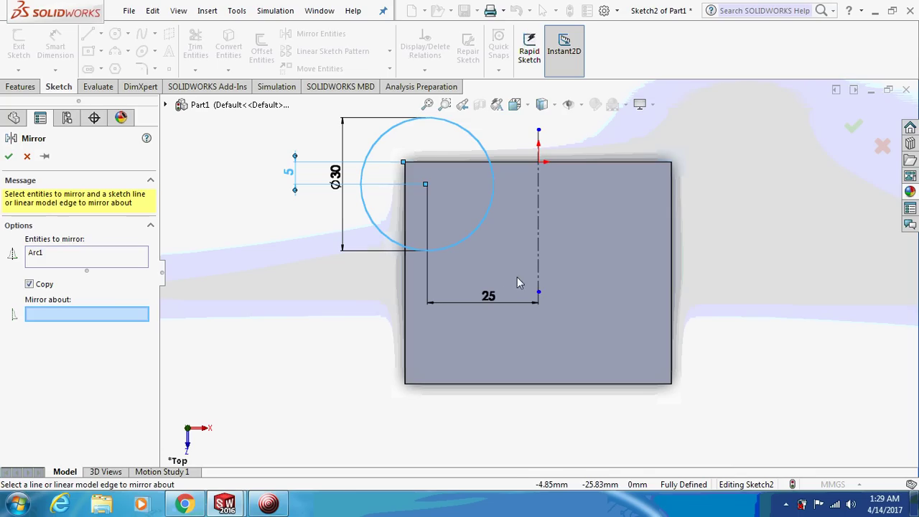
{"action": "left_click", "coordinate": [538, 282]}
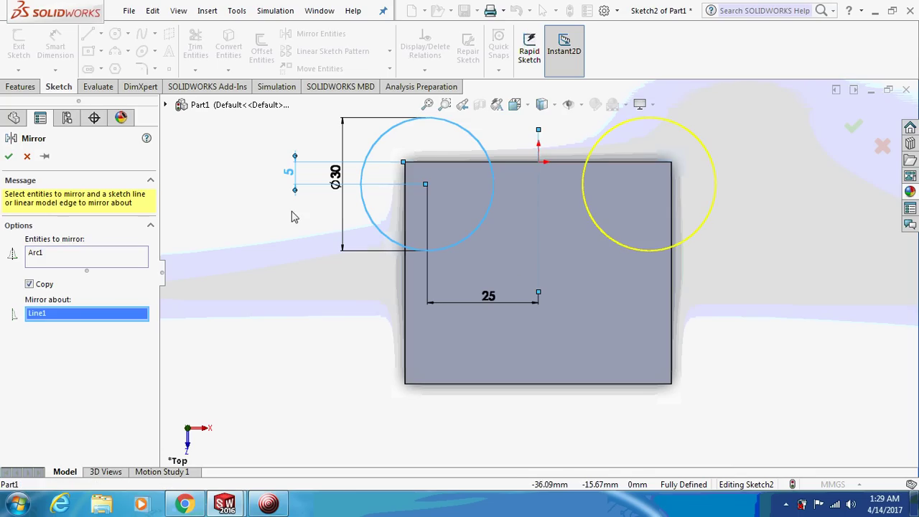
{"action": "left_click", "coordinate": [8, 156]}
{"action": "middle_click_drag", "start_coordinate": [273, 310], "coordinate": [359, 307]}
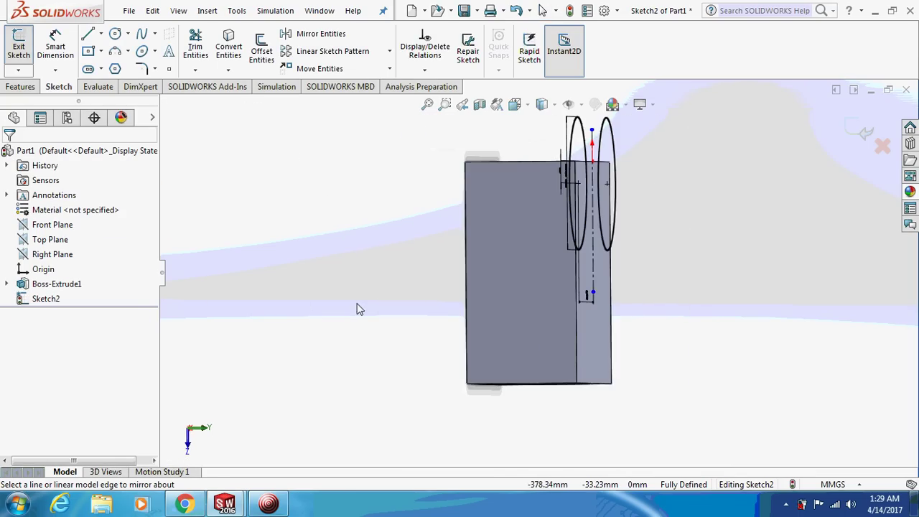
Boss-extrude both Ø30 circles 28 mm in the reversed direction, merging into the block
{"action": "left_click", "coordinate": [20, 86]}
{"action": "left_click", "coordinate": [25, 49]}
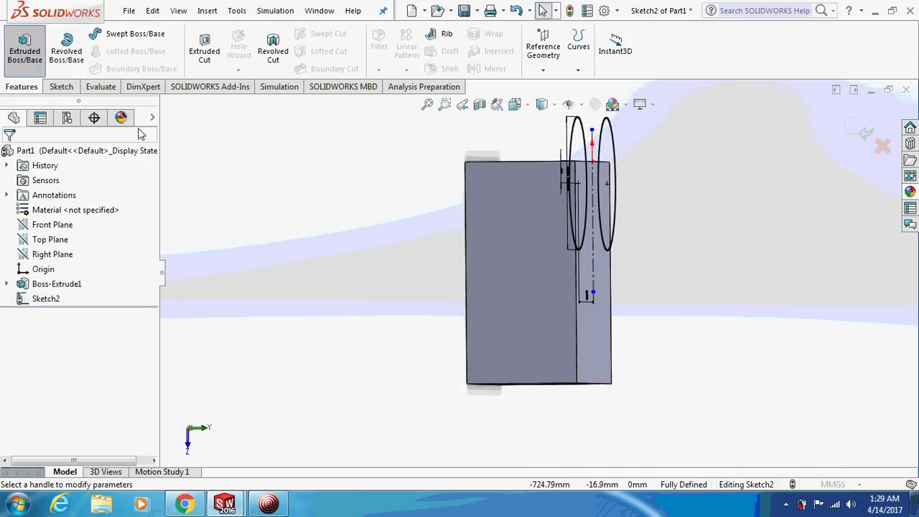
{"action": "type", "text": "28"}
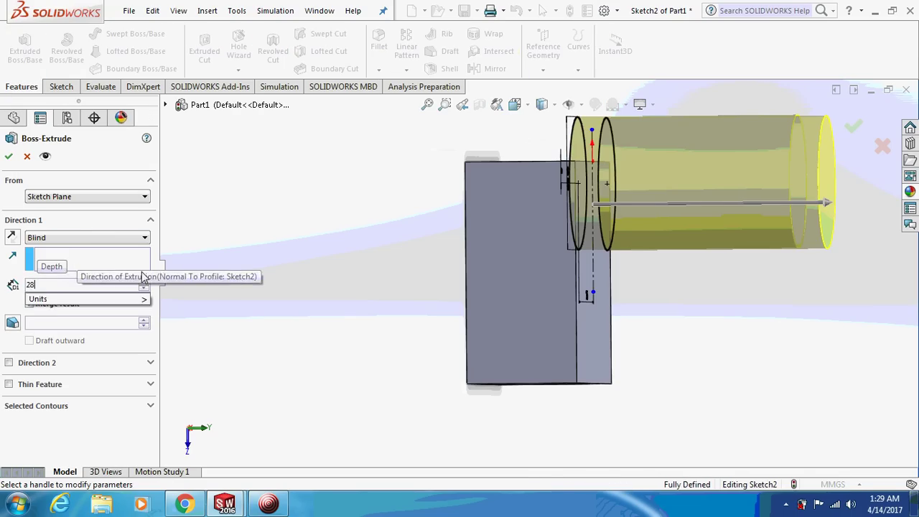
{"action": "key", "text": "Return"}
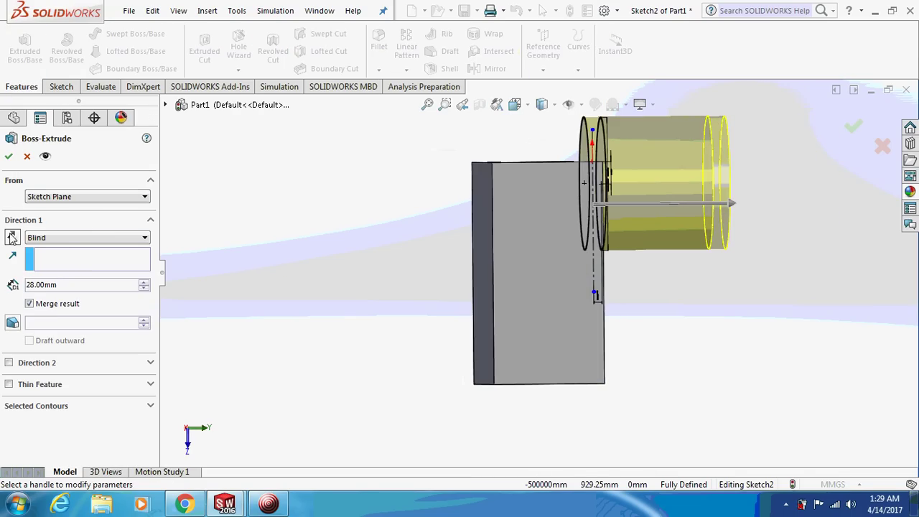
{"action": "left_click", "coordinate": [11, 237]}
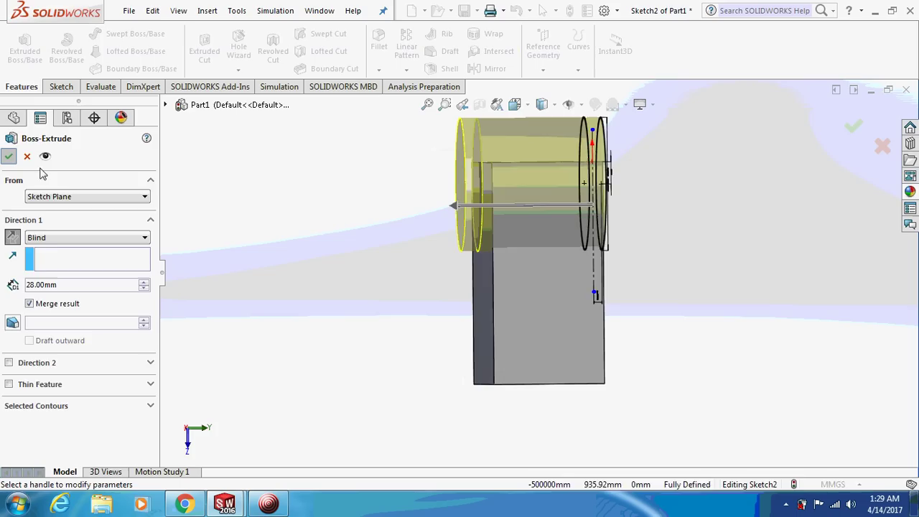
{"action": "left_click", "coordinate": [9, 155]}
{"action": "middle_click_drag", "start_coordinate": [223, 229], "coordinate": [206, 238]}
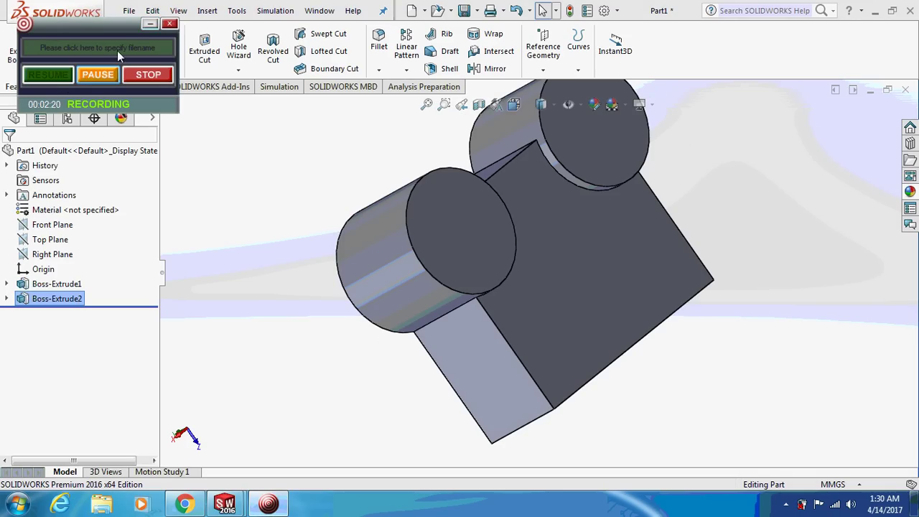
Chamfer the edge beside the upper cylinder at 4 mm and 66°, with direction flipped
{"action": "left_click", "coordinate": [150, 24]}
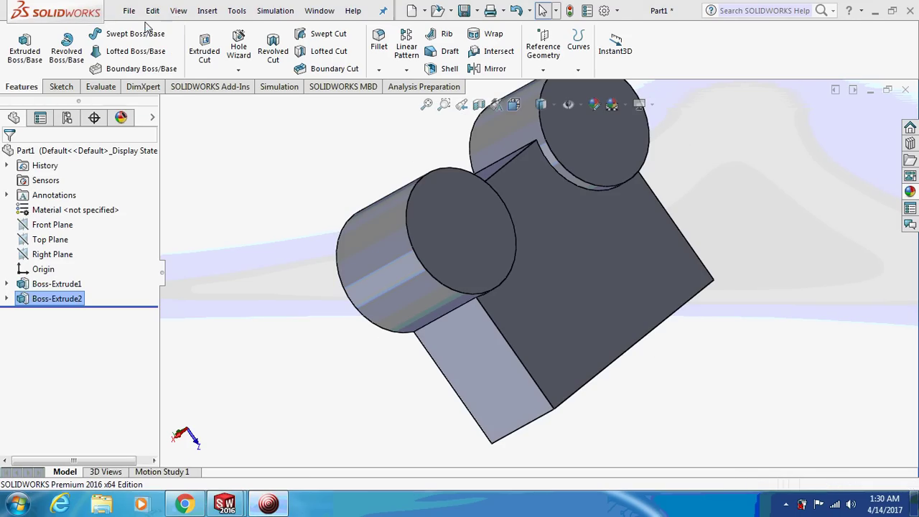
{"action": "left_click", "coordinate": [378, 70]}
{"action": "left_click", "coordinate": [389, 105]}
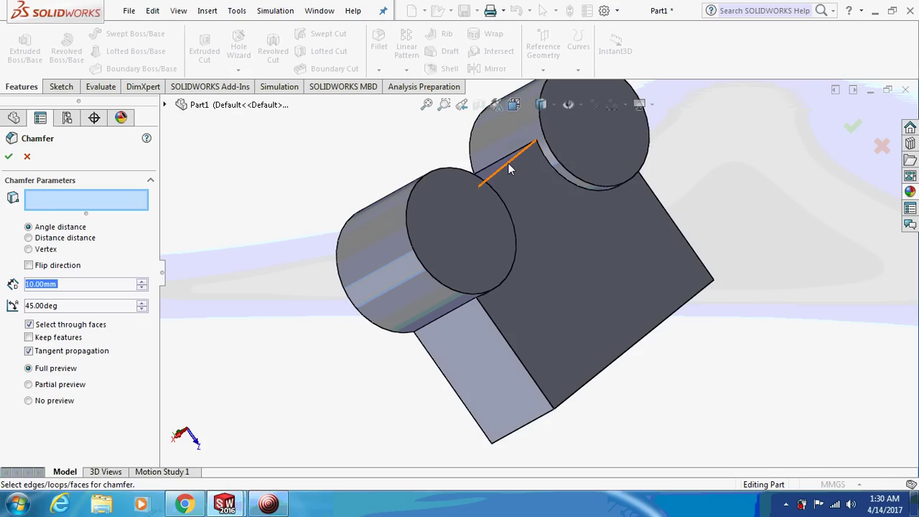
{"action": "left_click", "coordinate": [508, 163]}
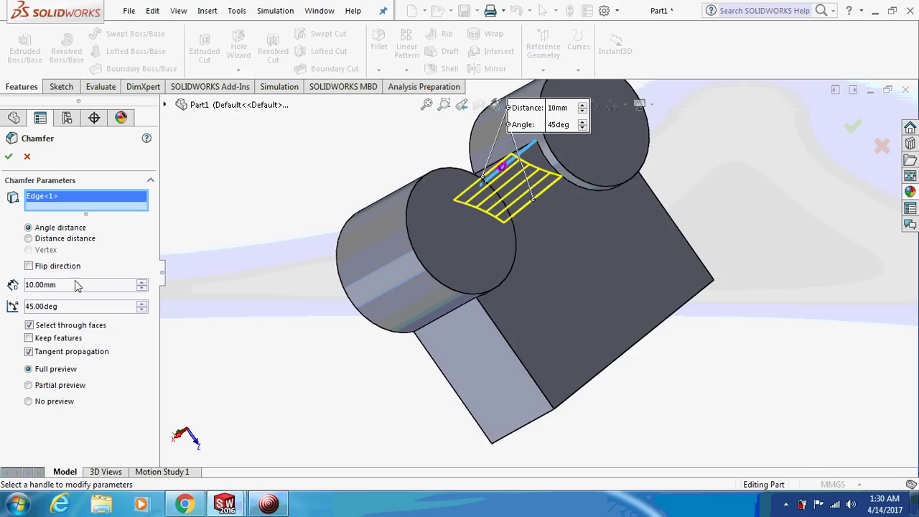
{"action": "type", "text": "4"}
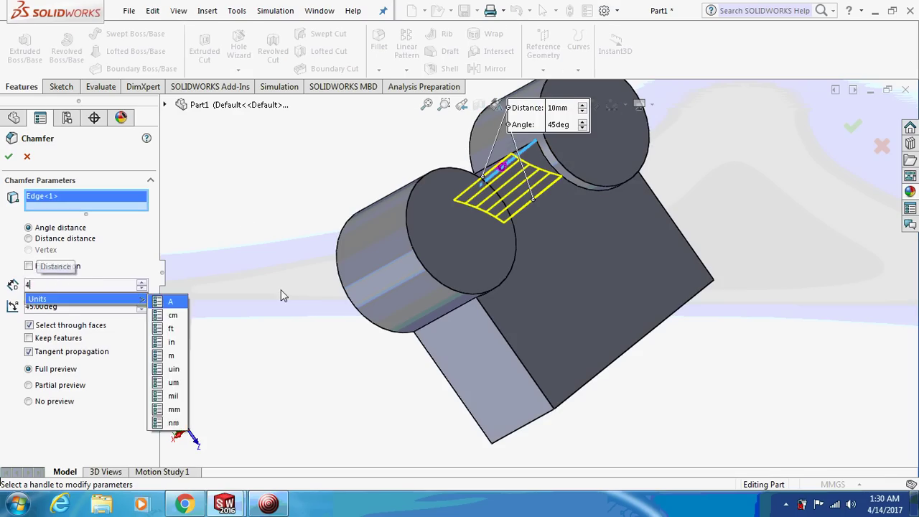
{"action": "key", "text": "Return"}
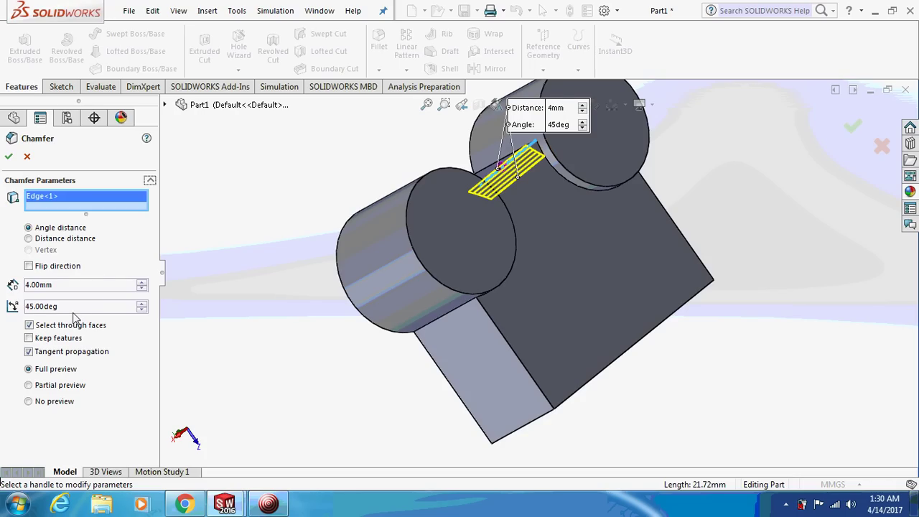
{"action": "type", "text": "66"}
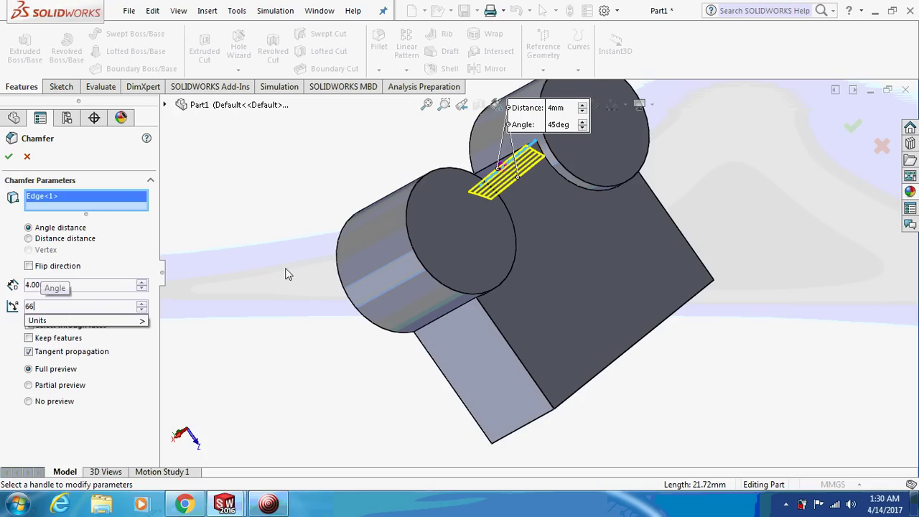
{"action": "key", "text": "Return"}
{"action": "mouse_move", "coordinate": [313, 228]}
{"action": "middle_mouse_down"}
{"action": "mouse_move", "coordinate": [324, 251]}
{"action": "mouse_move", "coordinate": [356, 254]}
{"action": "mouse_move", "coordinate": [346, 240]}
{"action": "middle_mouse_up"}
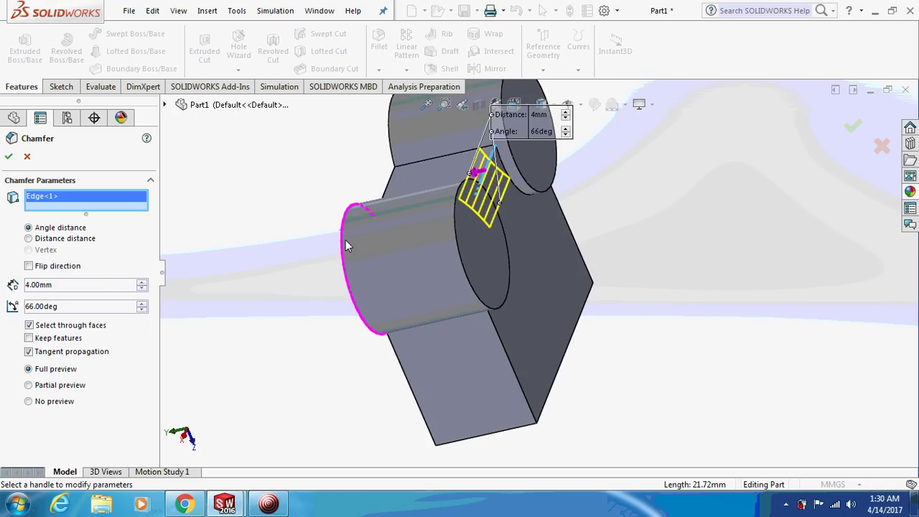
{"action": "left_click", "coordinate": [30, 266]}
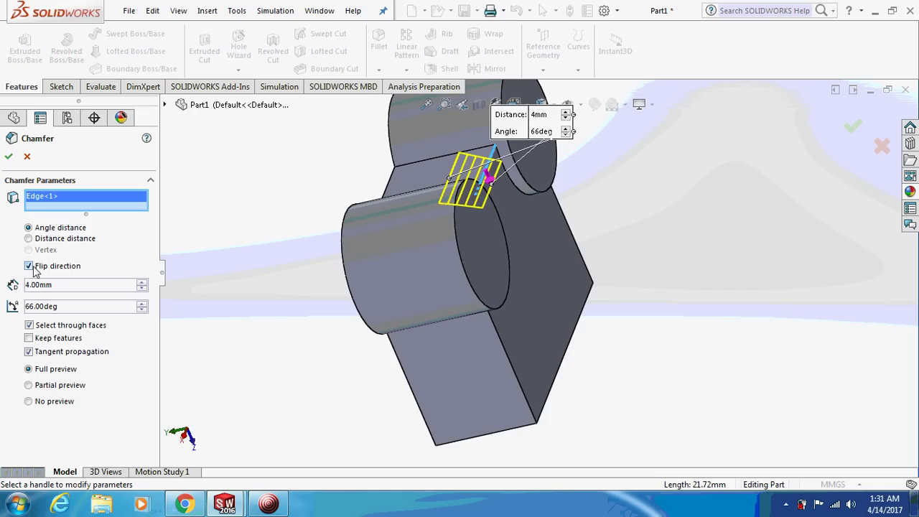
{"action": "left_click", "coordinate": [9, 157]}
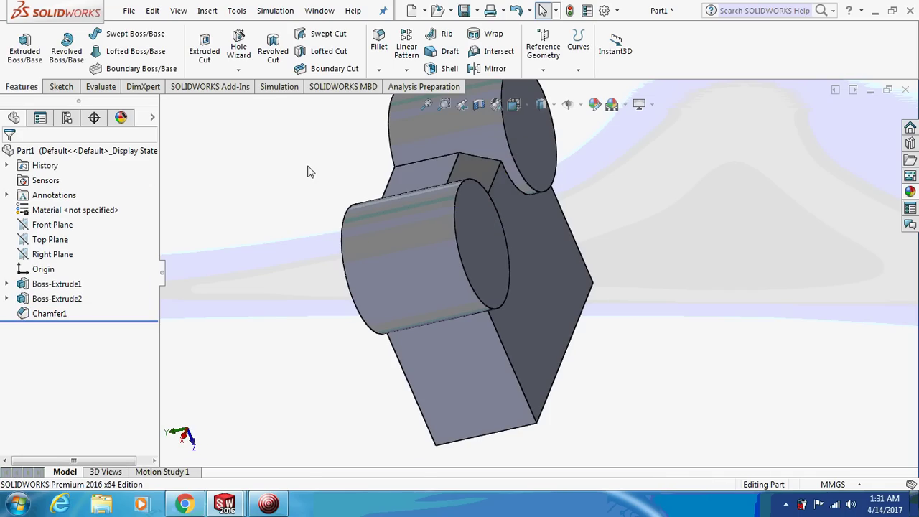
{"action": "middle_click_drag", "start_coordinate": [310, 172], "coordinate": [352, 122]}
Chamfer the edge beside the front cylinder at 4 mm and 75°, flipped to the other face
{"action": "left_click", "coordinate": [379, 70]}
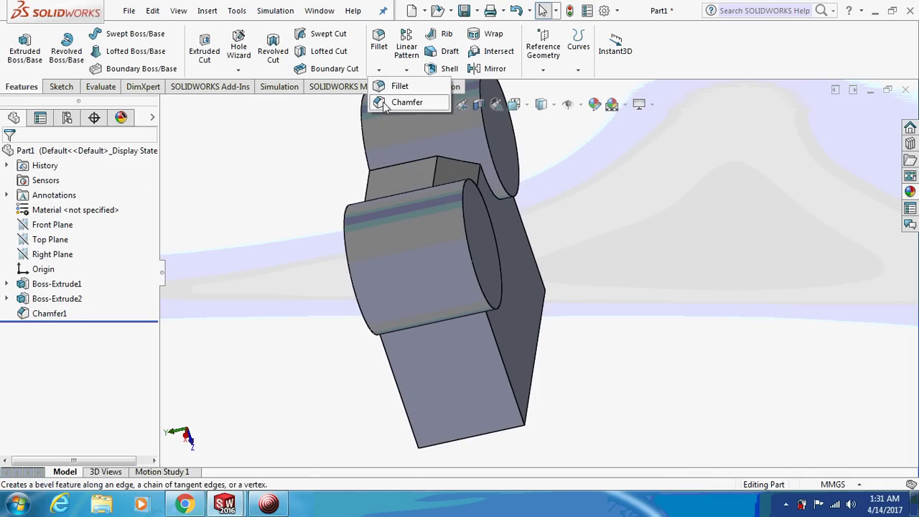
{"action": "left_click", "coordinate": [391, 100]}
{"action": "left_click", "coordinate": [366, 194]}
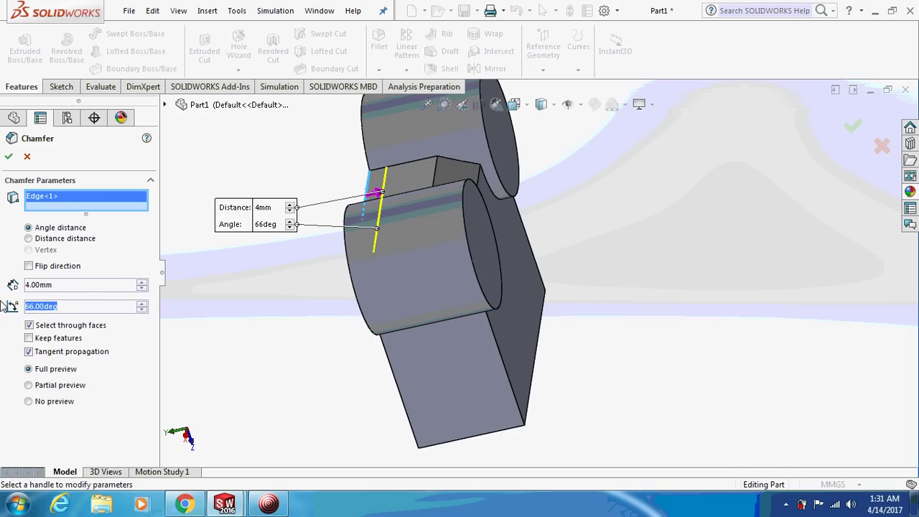
{"action": "type", "text": "75"}
{"action": "key", "text": "Return"}
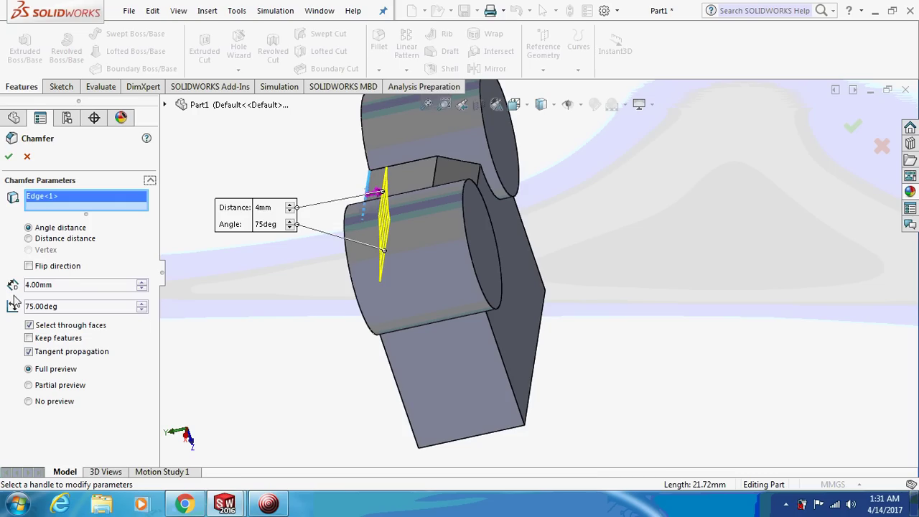
{"action": "left_click", "coordinate": [29, 266]}
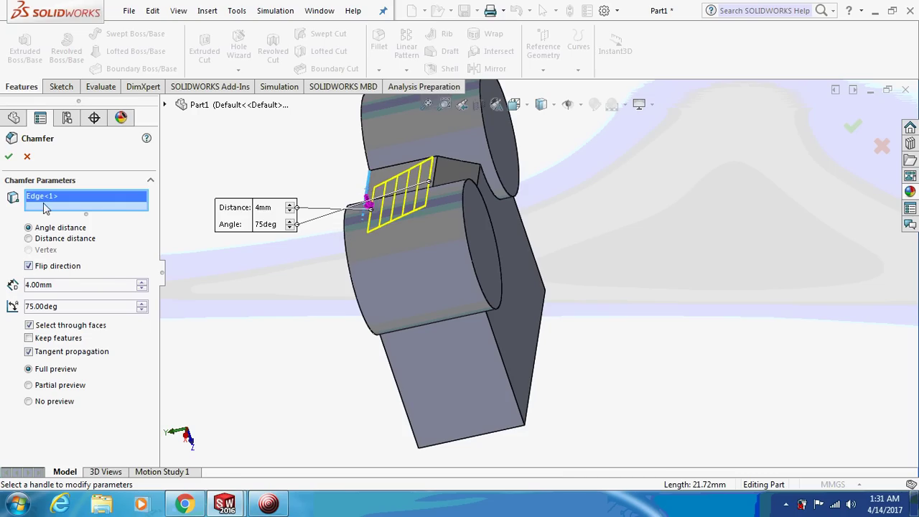
{"action": "left_click", "coordinate": [10, 156]}
{"action": "middle_click_drag", "start_coordinate": [209, 209], "coordinate": [242, 216]}
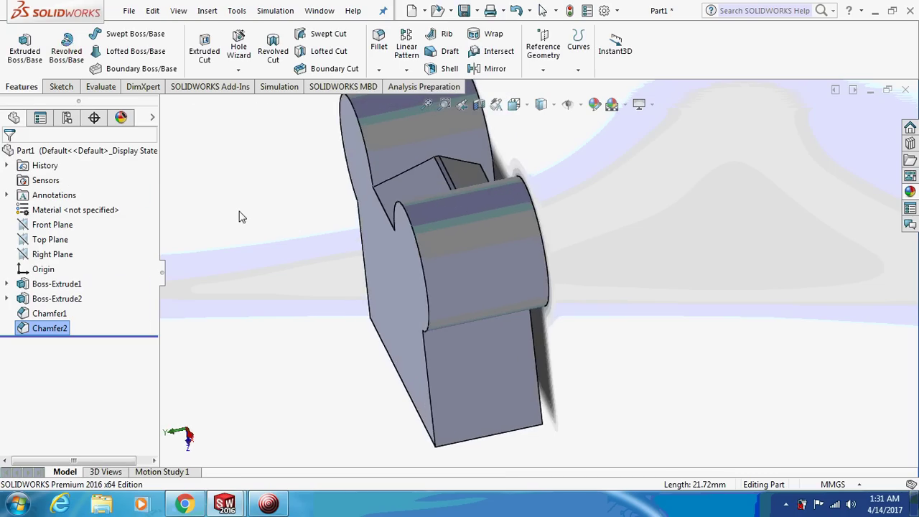
Chamfer another edge next to the front cylinder at 2 mm and 45° as Chamfer3
{"action": "left_click", "coordinate": [378, 69]}
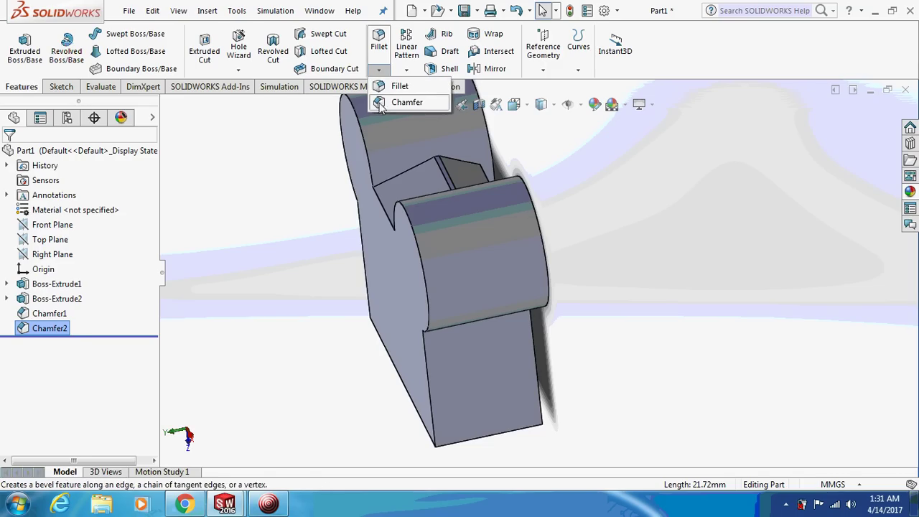
{"action": "left_click", "coordinate": [406, 125]}
{"action": "left_click", "coordinate": [383, 207]}
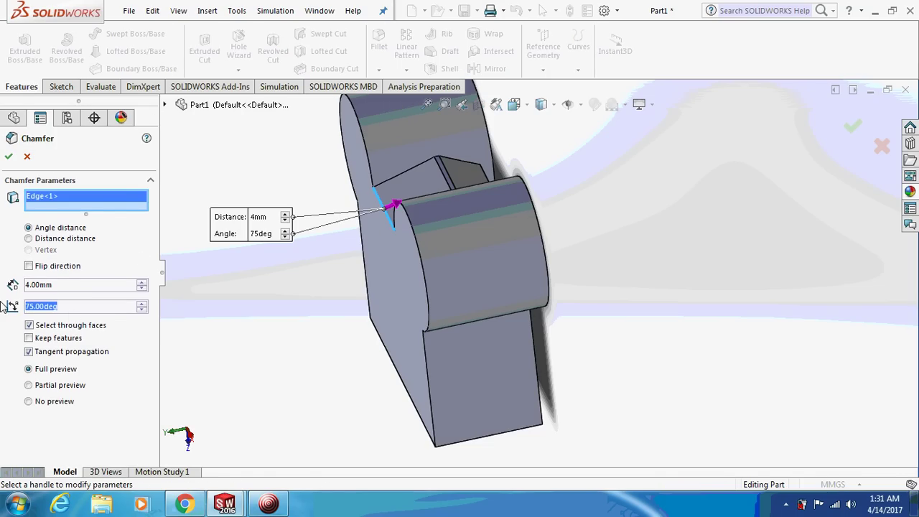
{"action": "type", "text": "45"}
{"action": "key", "text": "Return"}
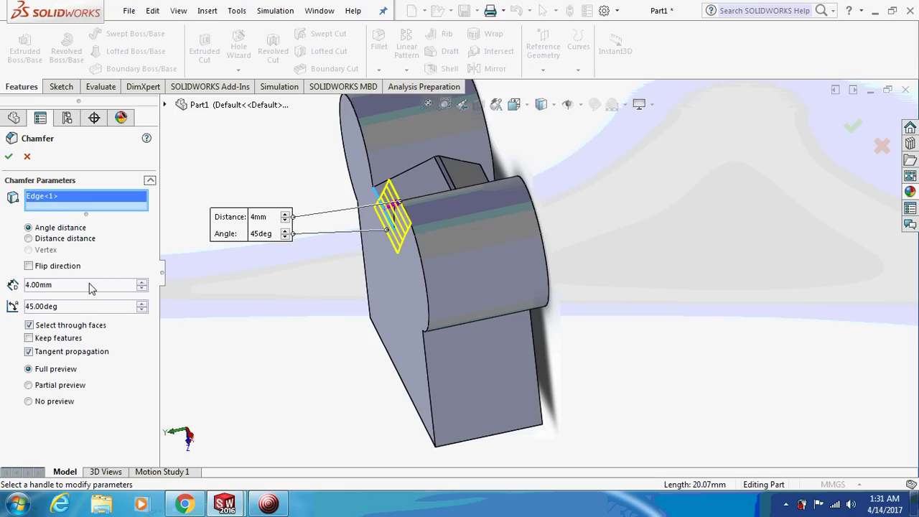
{"action": "type", "text": "2"}
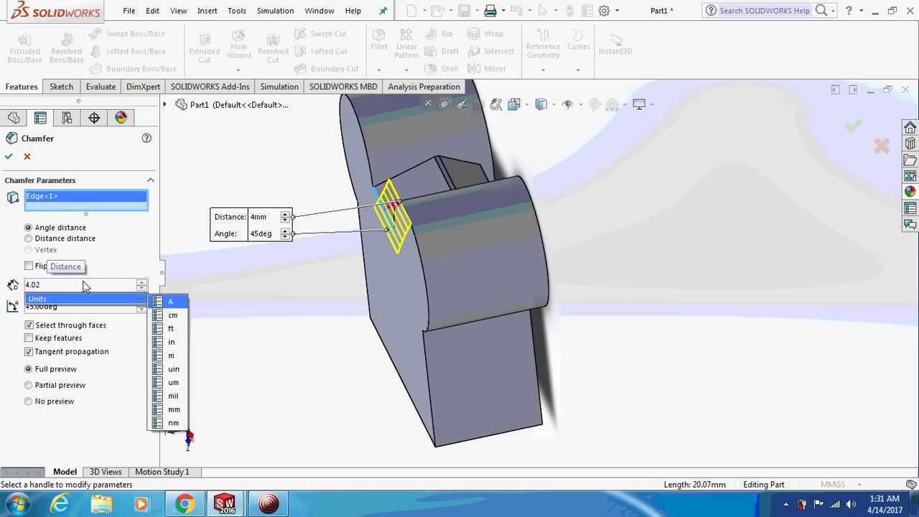
{"action": "key", "text": "Return"}
{"action": "type", "text": "2"}
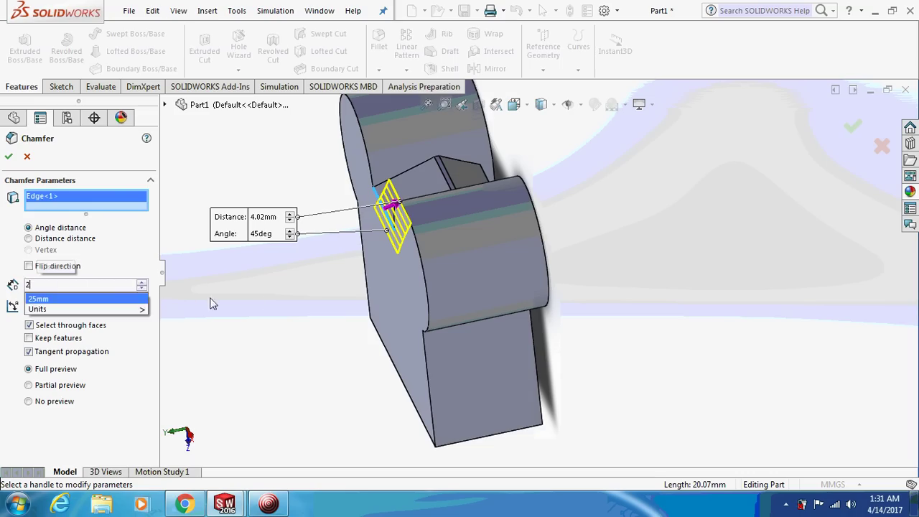
{"action": "key", "text": "Return"}
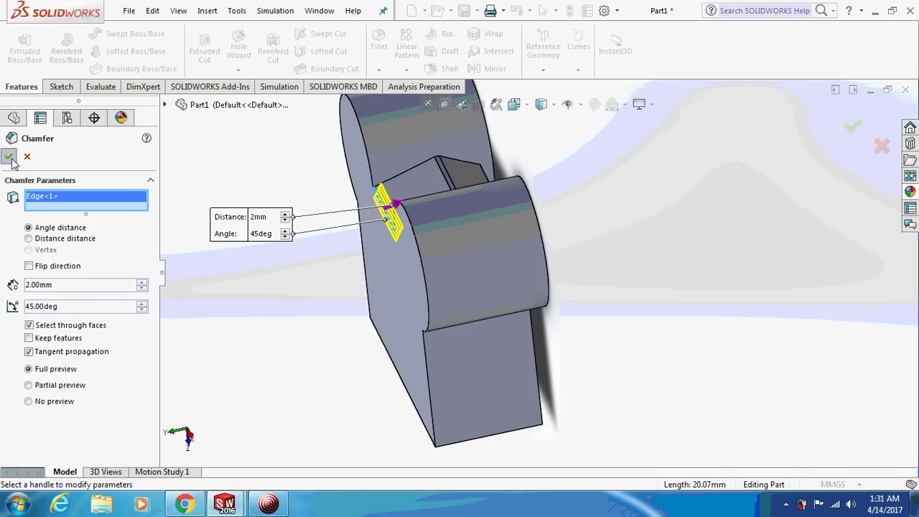
{"action": "left_click", "coordinate": [8, 157]}
{"action": "mouse_move", "coordinate": [324, 324]}
{"action": "middle_mouse_down"}
{"action": "mouse_move", "coordinate": [268, 290]}
{"action": "mouse_move", "coordinate": [245, 296]}
{"action": "mouse_move", "coordinate": [273, 352]}
{"action": "mouse_move", "coordinate": [262, 365]}
{"action": "mouse_move", "coordinate": [239, 289]}
{"action": "mouse_move", "coordinate": [224, 288]}
{"action": "middle_mouse_up"}
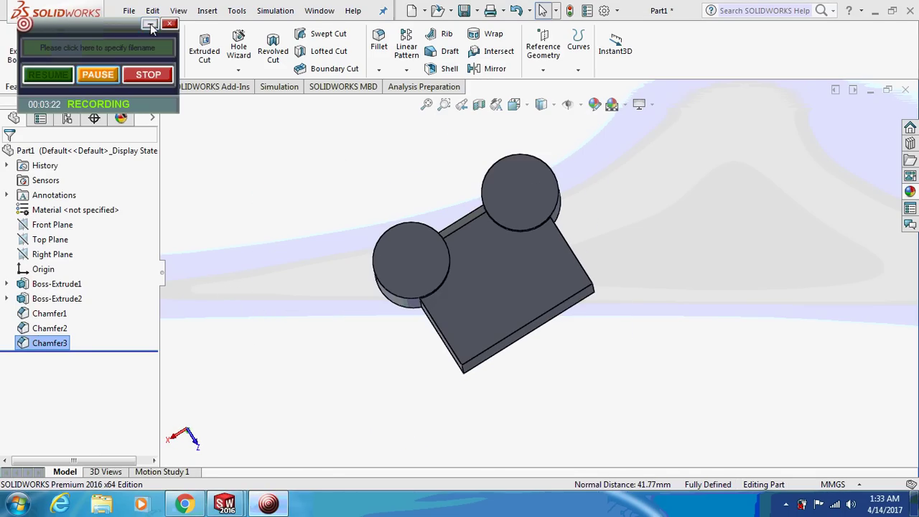
Chamfer the block's long bottom edge at 2 mm and 45° as Chamfer4
{"action": "left_click", "coordinate": [150, 26]}
{"action": "left_click", "coordinate": [378, 70]}
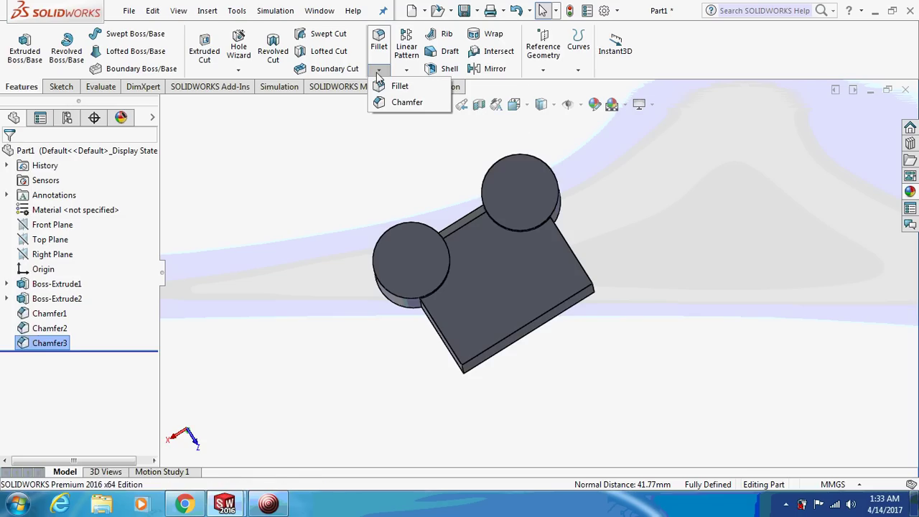
{"action": "left_click", "coordinate": [391, 102]}
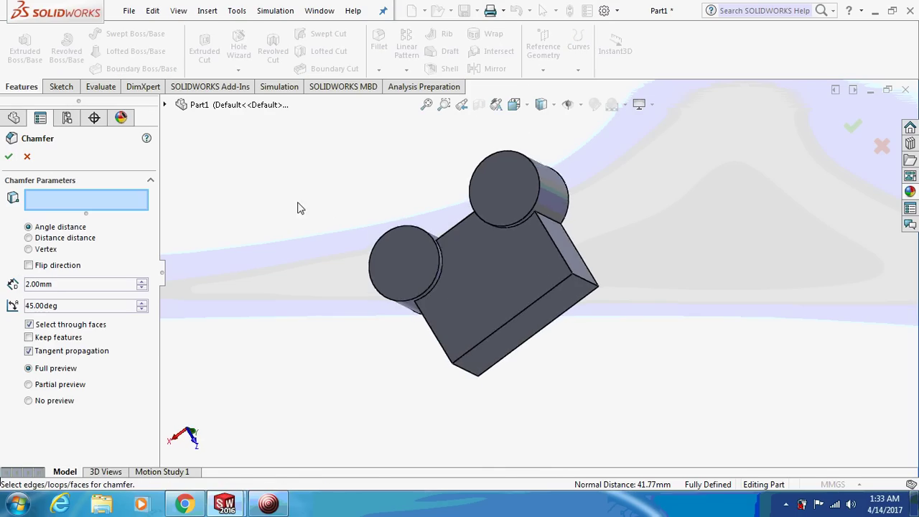
{"action": "middle_click_drag", "start_coordinate": [300, 208], "coordinate": [337, 230]}
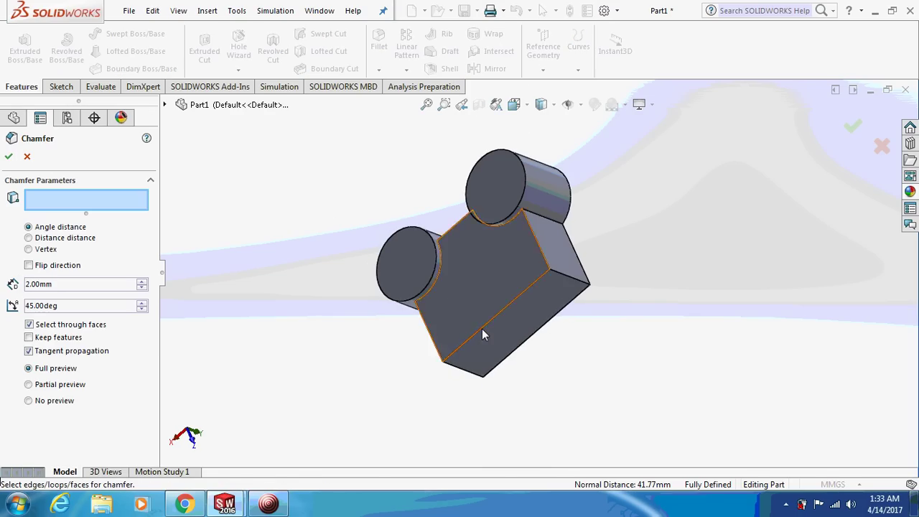
{"action": "left_click", "coordinate": [547, 327]}
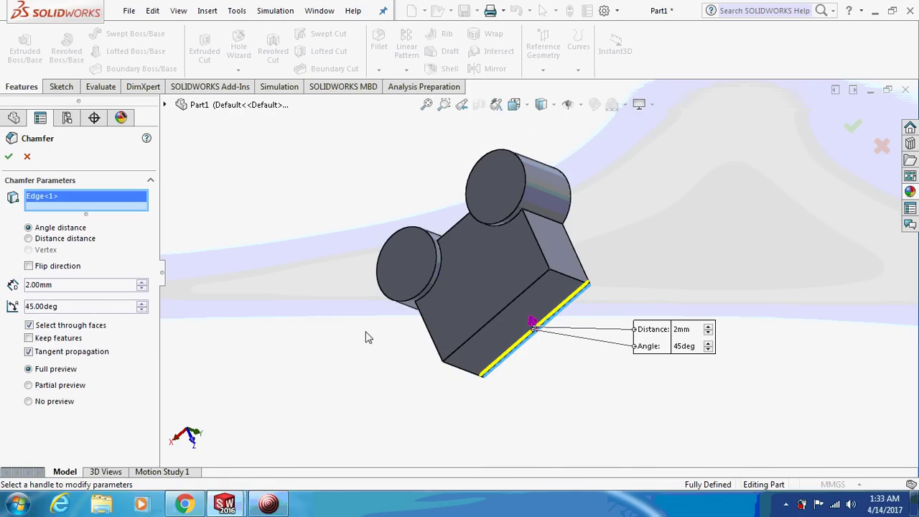
{"action": "middle_click_drag", "start_coordinate": [367, 338], "coordinate": [317, 300]}
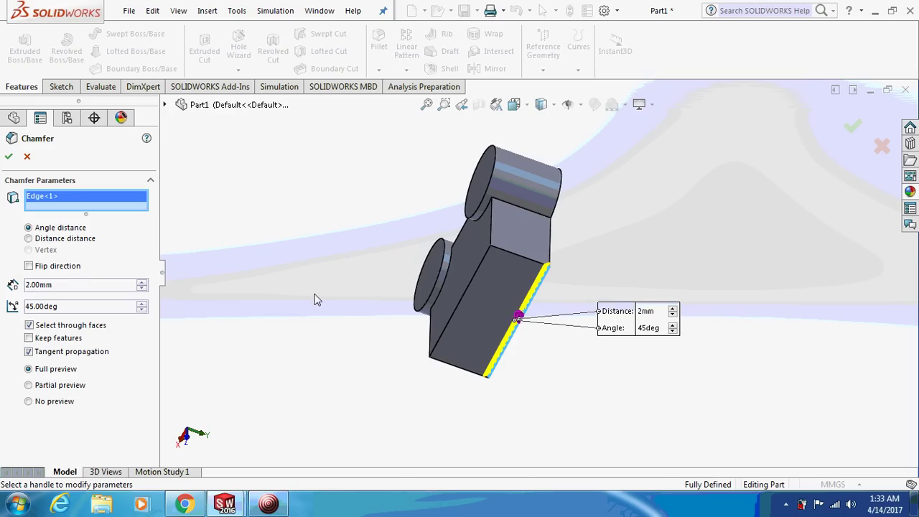
{"action": "left_click", "coordinate": [9, 157]}
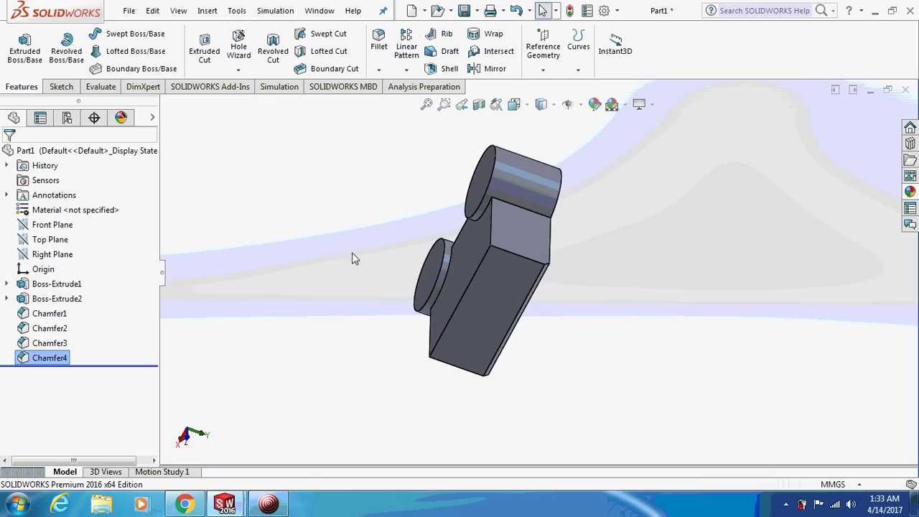
{"action": "left_click", "coordinate": [377, 70]}
Chamfer a long block edge with 4 mm distance and a 66° angle
{"action": "left_click", "coordinate": [407, 102]}
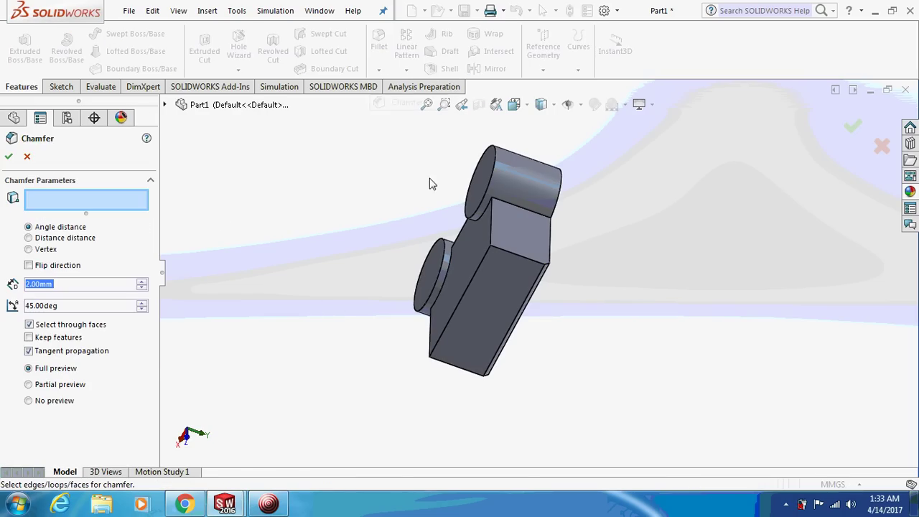
{"action": "left_click", "coordinate": [468, 294]}
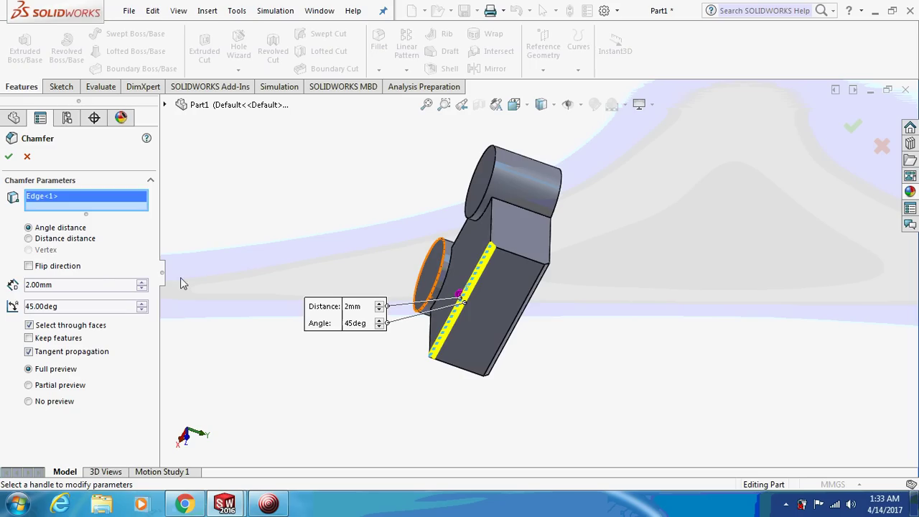
{"action": "left_click_drag", "start_coordinate": [99, 289], "coordinate": [3, 282]}
{"action": "type", "text": "4"}
{"action": "key", "text": "Return"}
{"action": "left_click_drag", "start_coordinate": [133, 307], "coordinate": [3, 301]}
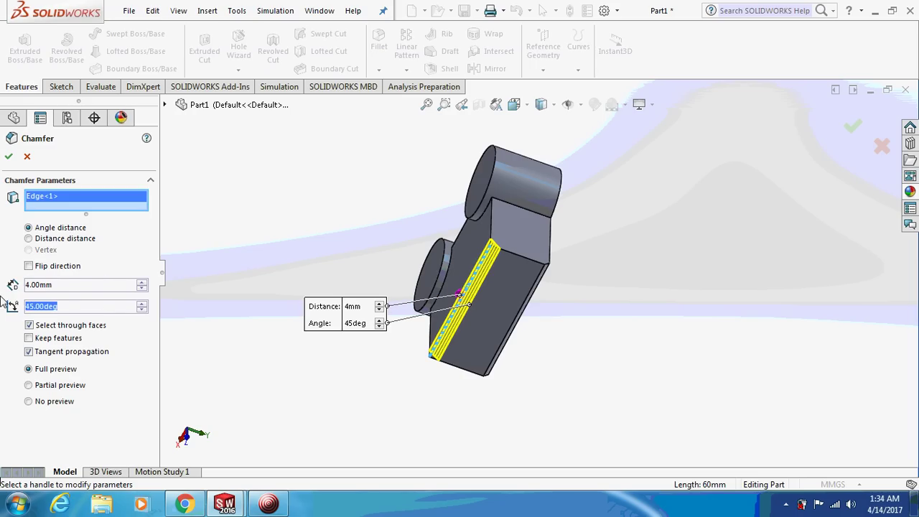
{"action": "type", "text": "66"}
{"action": "key", "text": "Return"}
{"action": "middle_click_drag", "start_coordinate": [390, 186], "coordinate": [429, 208]}
{"action": "left_click", "coordinate": [5, 157]}
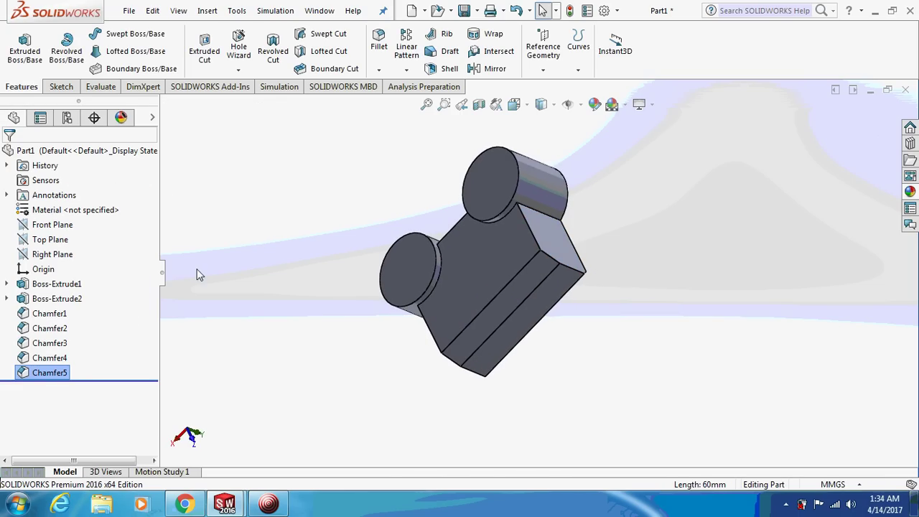
Delete the Chamfer4 feature and start a fillet
{"action": "right_click", "coordinate": [54, 362]}
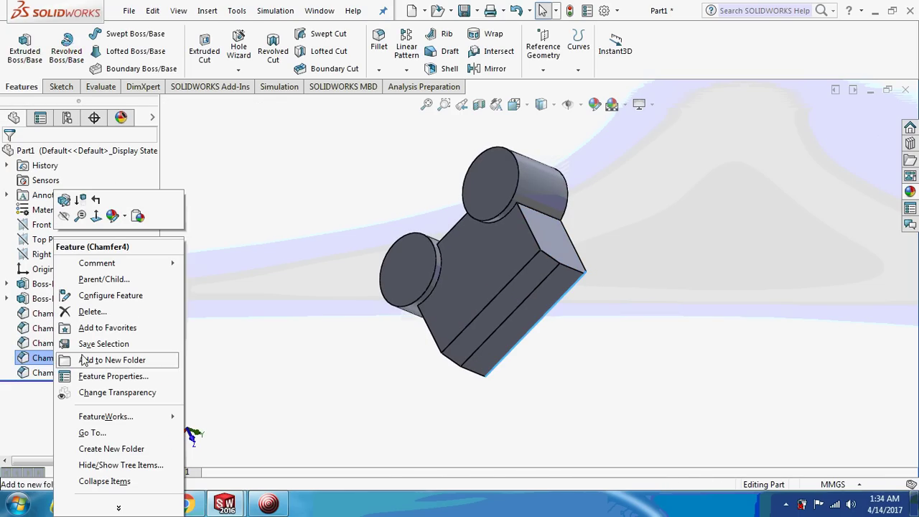
{"action": "left_click", "coordinate": [91, 311]}
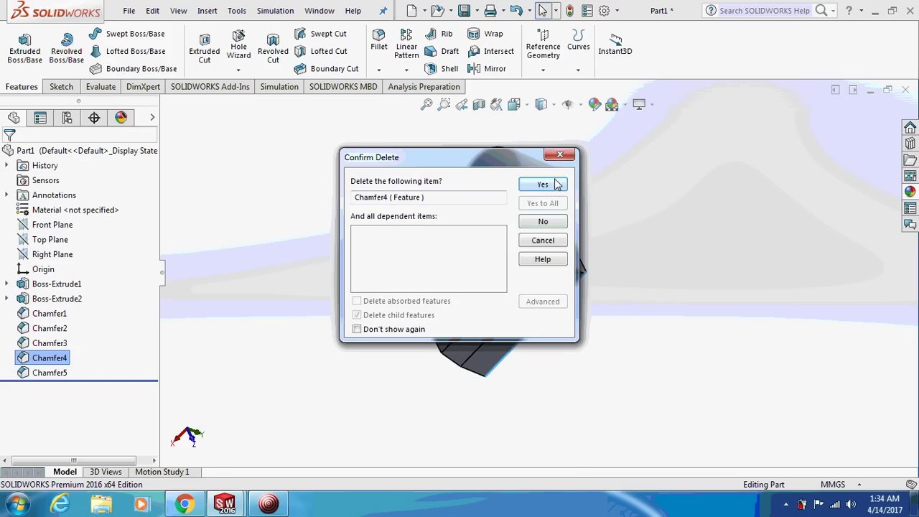
{"action": "left_click", "coordinate": [543, 185]}
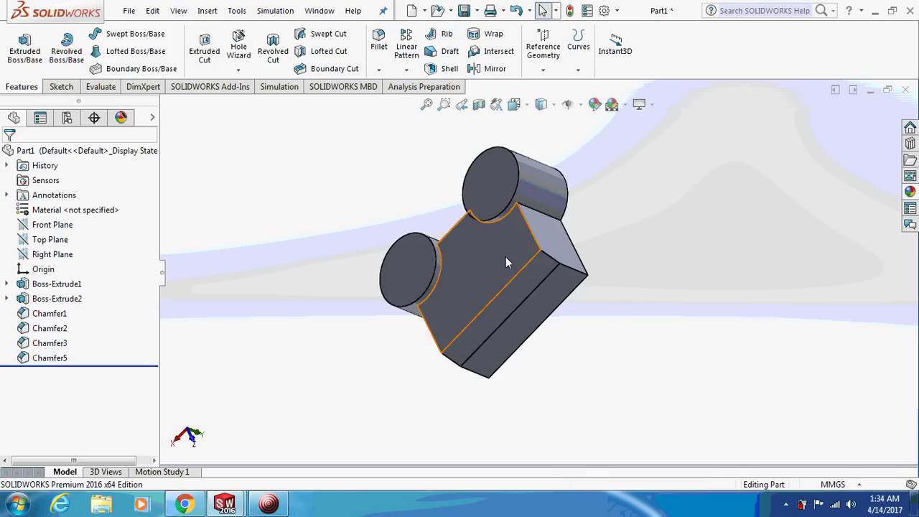
{"action": "left_click", "coordinate": [378, 45]}
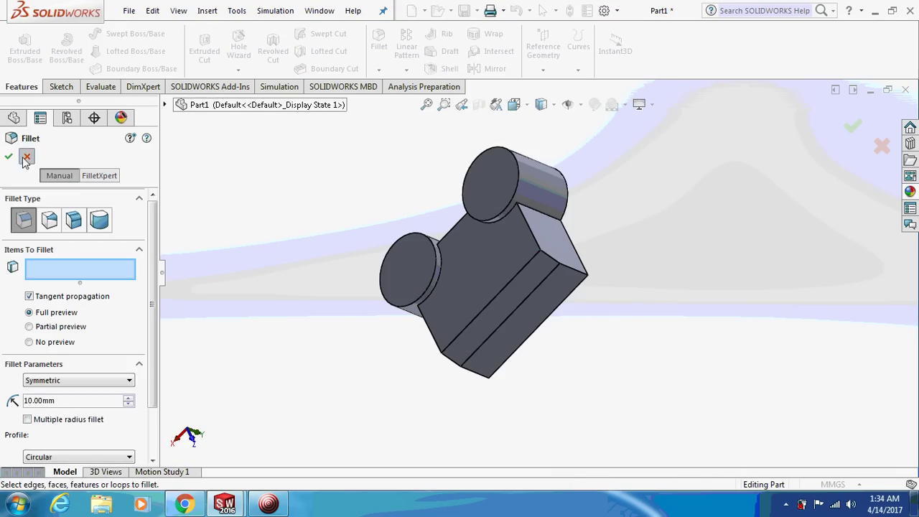
Cancel the fillet and chamfer the block's bottom edge at 4 mm and 75°
{"action": "left_click", "coordinate": [25, 157]}
{"action": "left_click", "coordinate": [379, 70]}
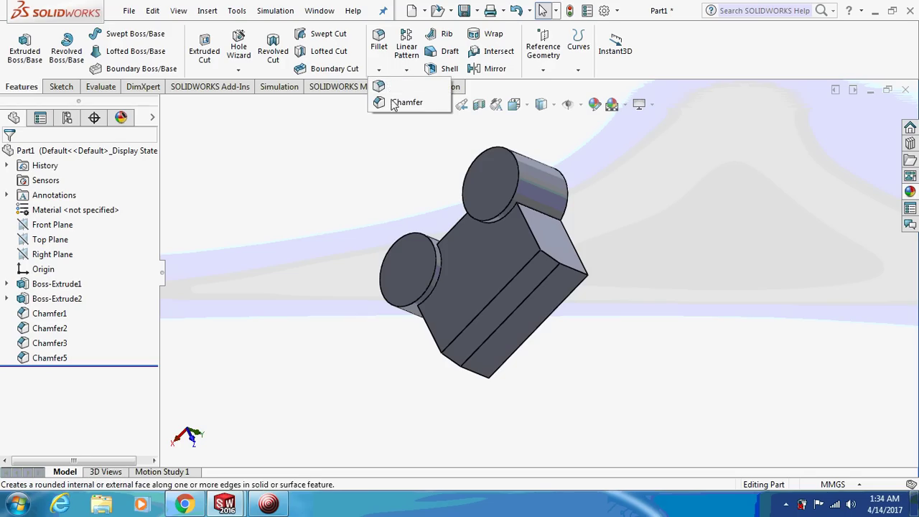
{"action": "left_click", "coordinate": [403, 102]}
{"action": "left_click", "coordinate": [546, 325]}
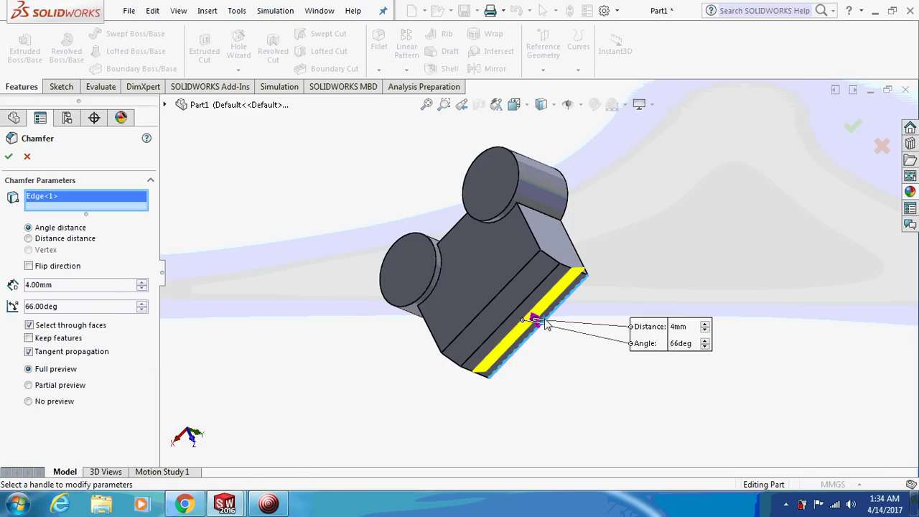
{"action": "left_click_drag", "start_coordinate": [65, 311], "coordinate": [2, 290]}
{"action": "type", "text": "75"}
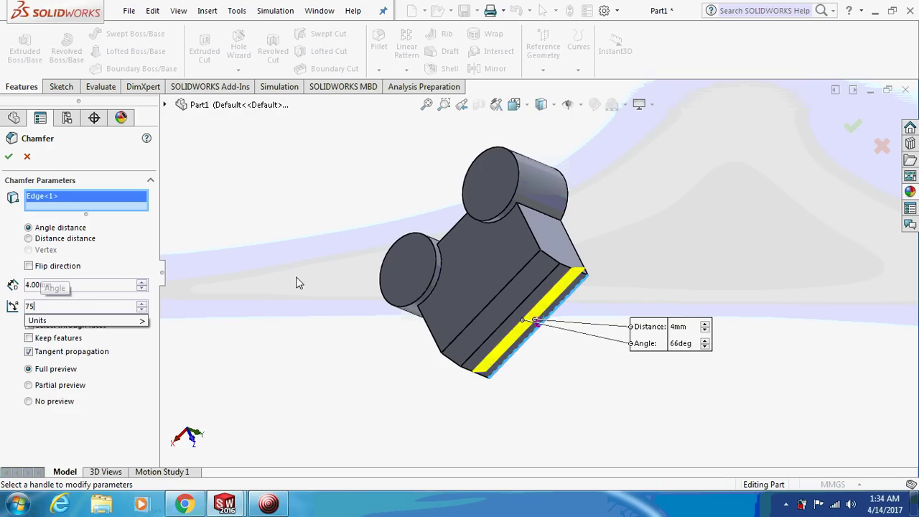
{"action": "key", "text": "Return"}
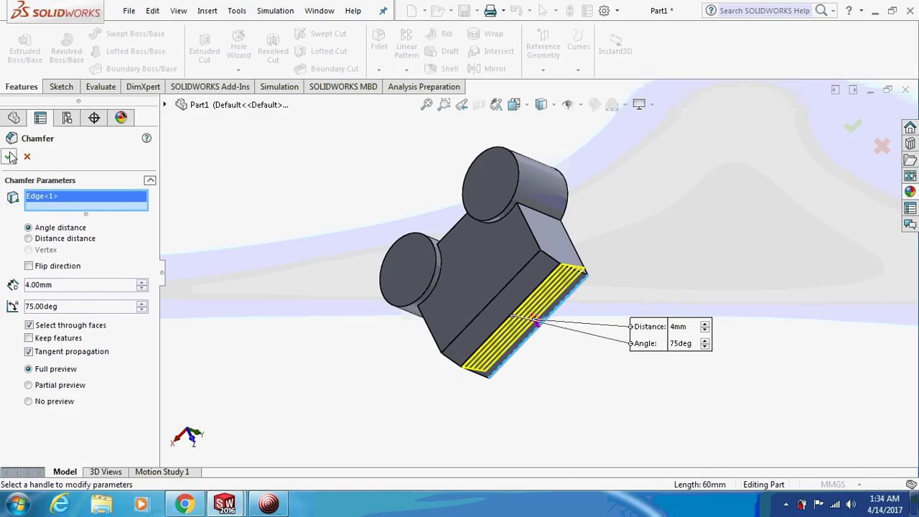
{"action": "left_click", "coordinate": [9, 156]}
{"action": "middle_click_drag", "start_coordinate": [254, 207], "coordinate": [222, 170]}
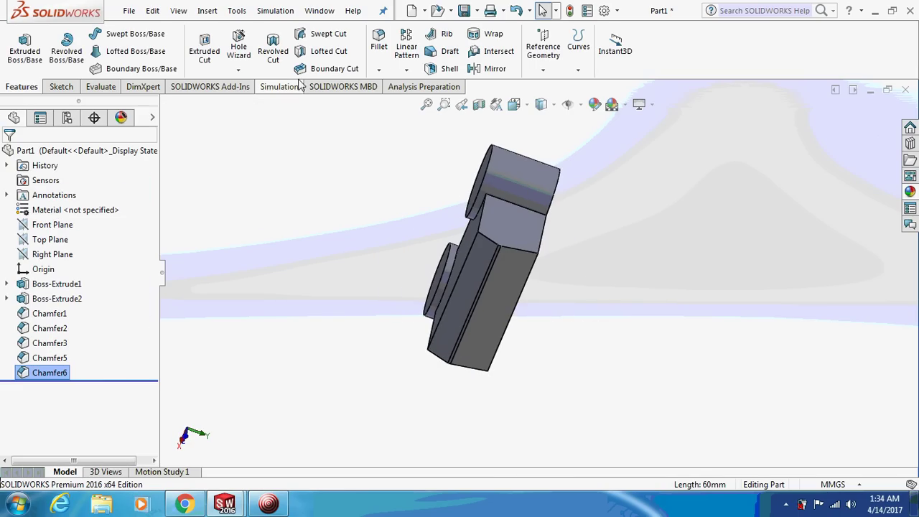
Chamfer another long base edge with 2 mm distance and a 45° angle
{"action": "left_click", "coordinate": [378, 69]}
{"action": "left_click", "coordinate": [383, 102]}
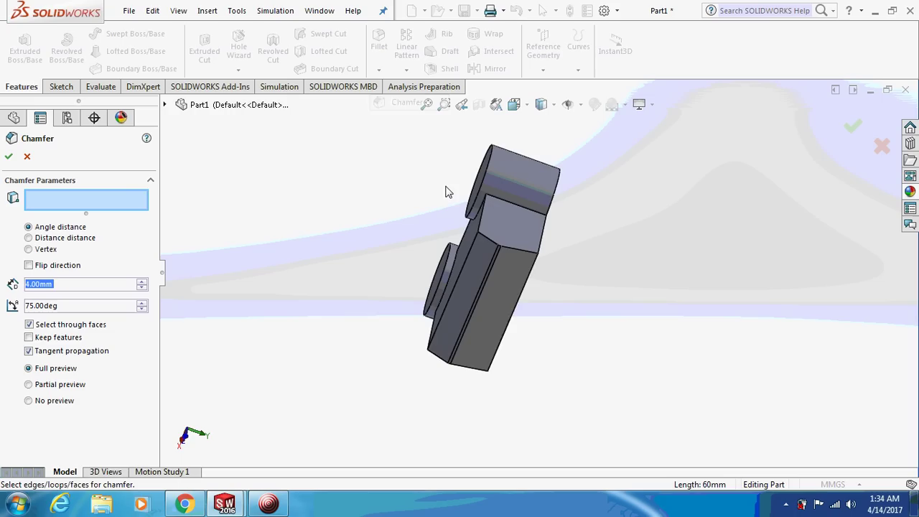
{"action": "left_click", "coordinate": [526, 286]}
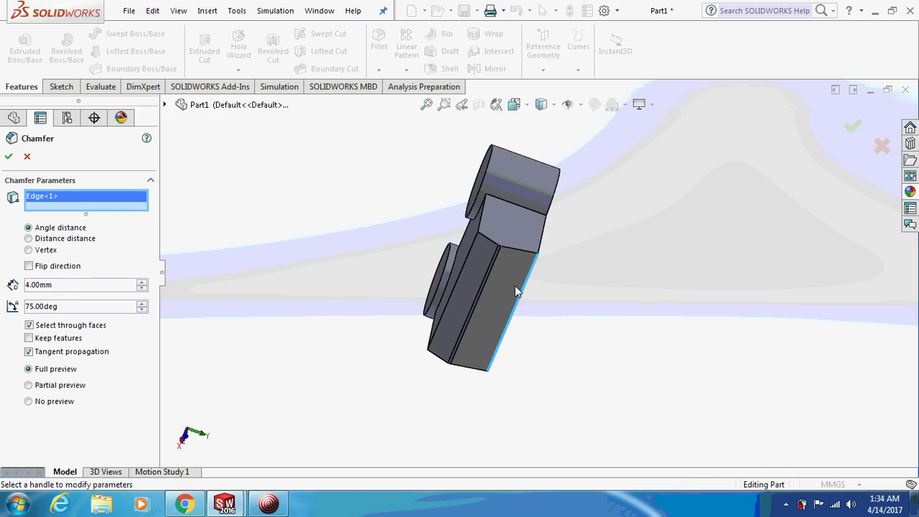
{"action": "double_click", "coordinate": [63, 290]}
{"action": "type", "text": "2"}
{"action": "key", "text": "Return"}
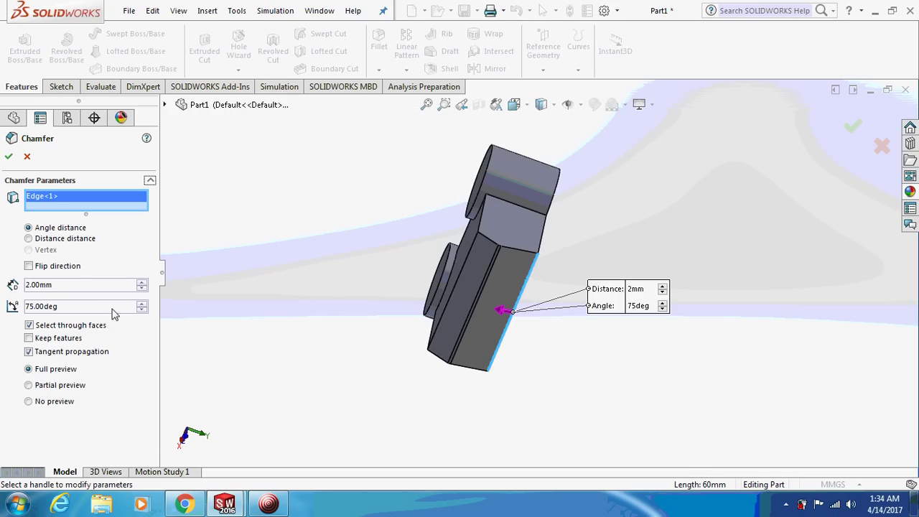
{"action": "left_click_drag", "start_coordinate": [72, 305], "coordinate": [3, 307]}
{"action": "type", "text": "45"}
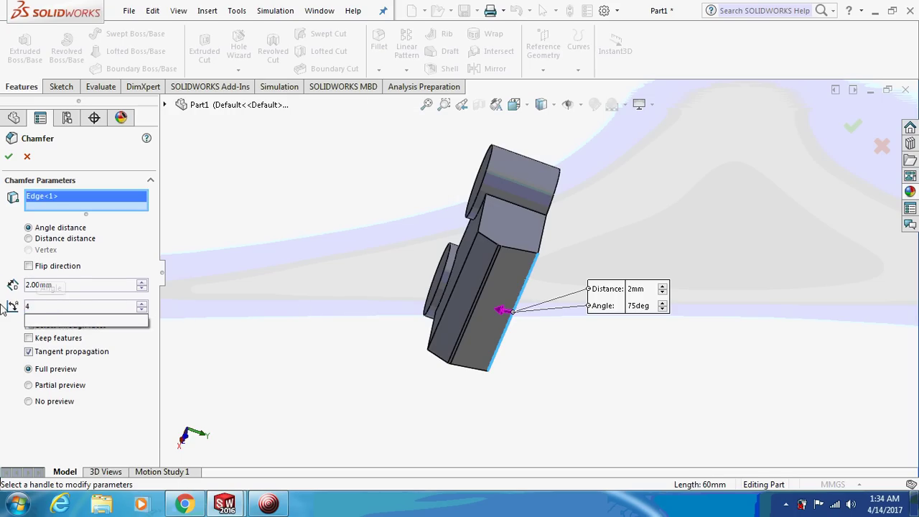
{"action": "key", "text": "Return"}
{"action": "left_click", "coordinate": [8, 157]}
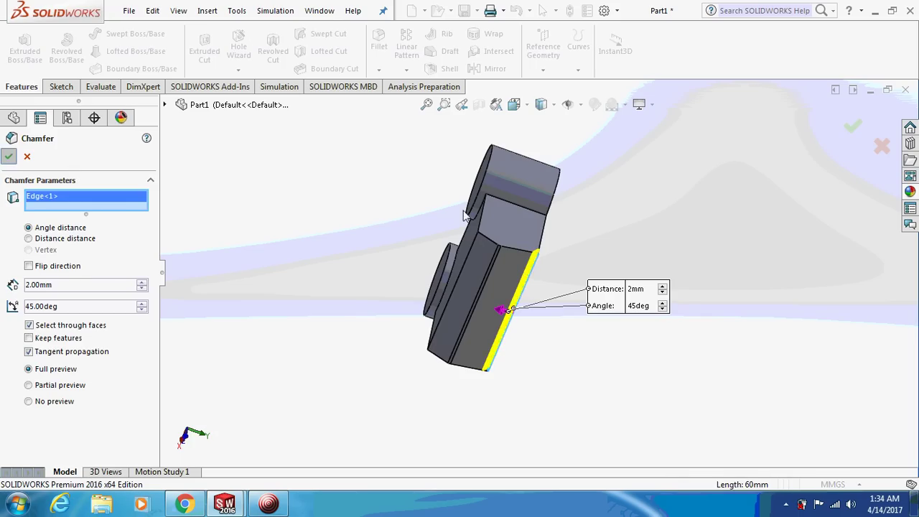
{"action": "mouse_move", "coordinate": [467, 272]}
{"action": "middle_mouse_down"}
{"action": "mouse_move", "coordinate": [552, 254]}
{"action": "mouse_move", "coordinate": [508, 228]}
{"action": "mouse_move", "coordinate": [485, 172]}
{"action": "middle_mouse_up"}
Start Sketch3 on the cylinder's end face, checking the back, top and bottom views
{"action": "right_click", "coordinate": [485, 172]}
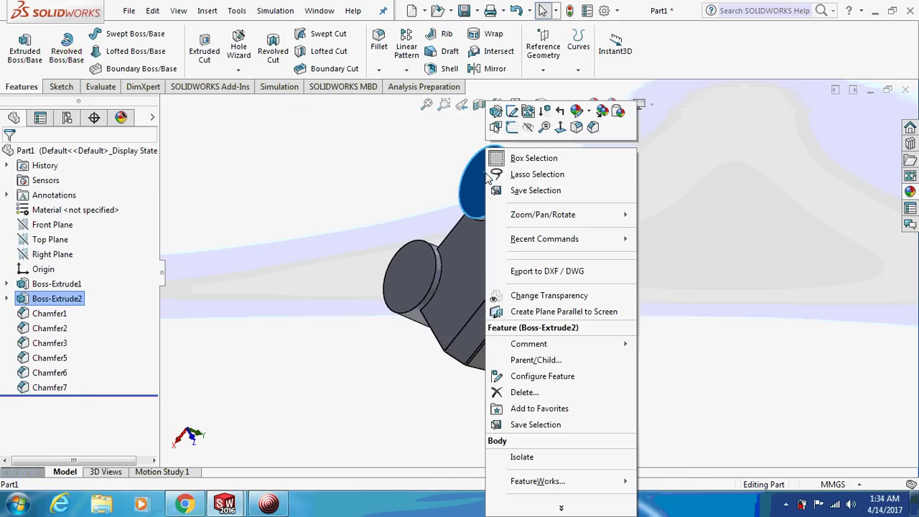
{"action": "left_click", "coordinate": [511, 127]}
{"action": "key", "text": "ctrl+2"}
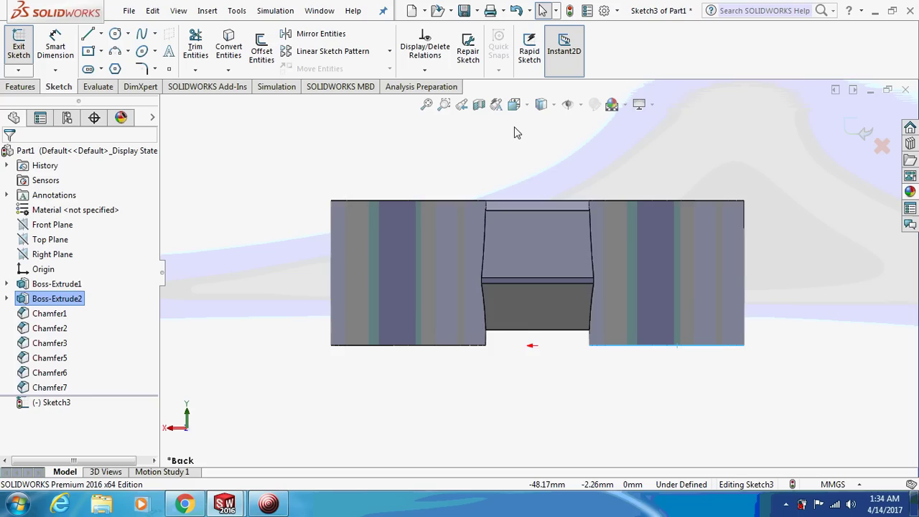
{"action": "key", "text": "ctrl+5"}
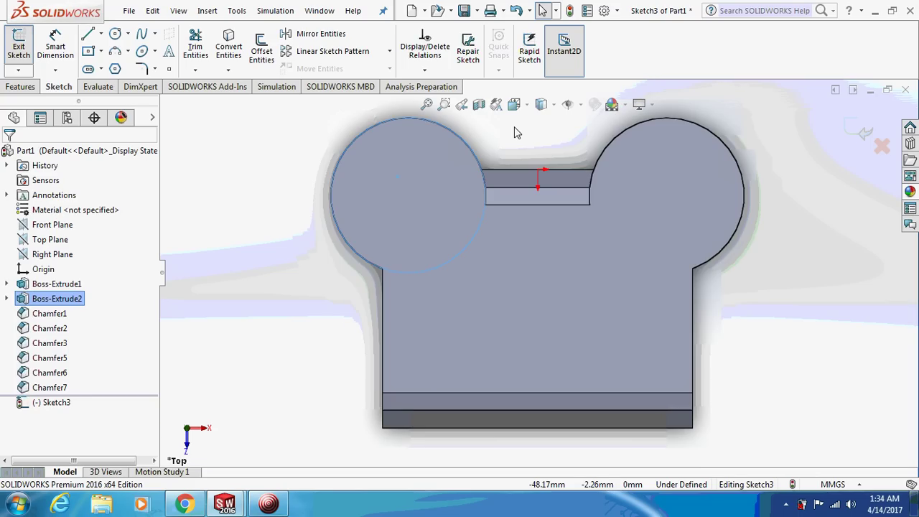
{"action": "key", "text": "ctrl+6"}
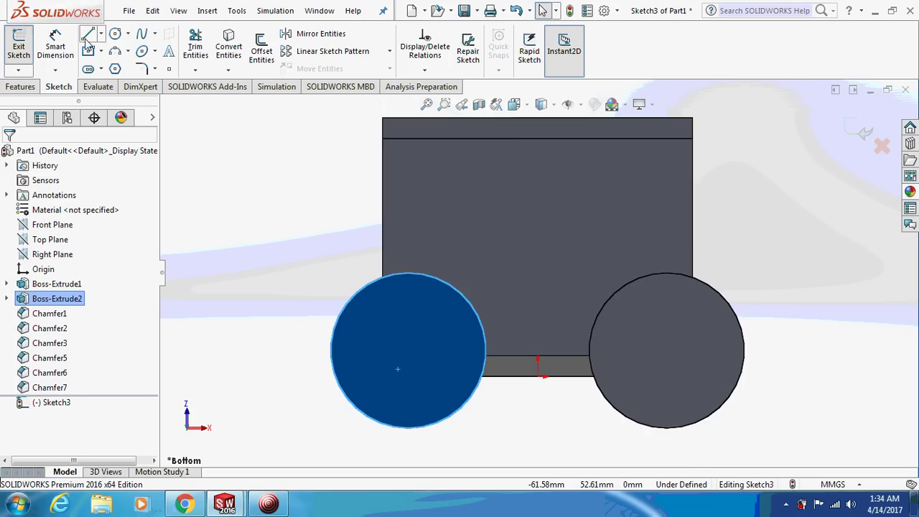
{"action": "left_click", "coordinate": [117, 34]}
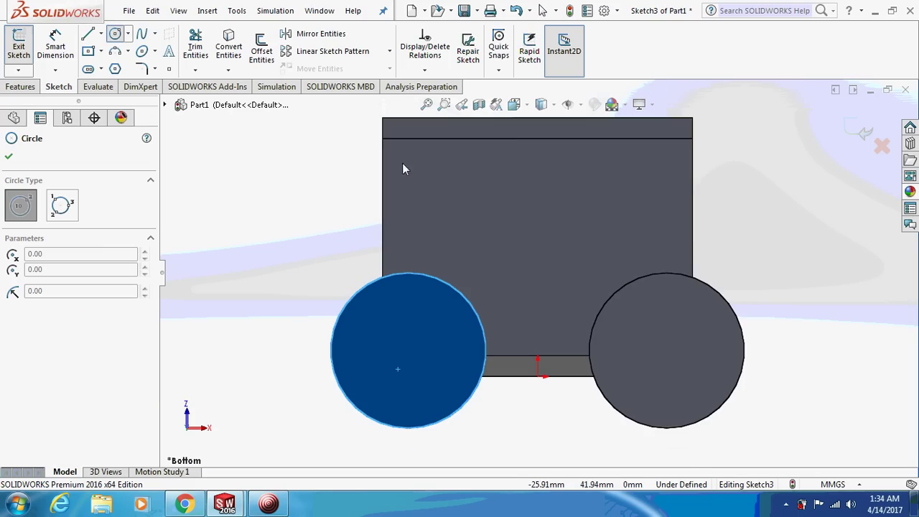
Draw a circle above the left cylinder and dimension its diameter to 48 mm
{"action": "left_click", "coordinate": [385, 173]}
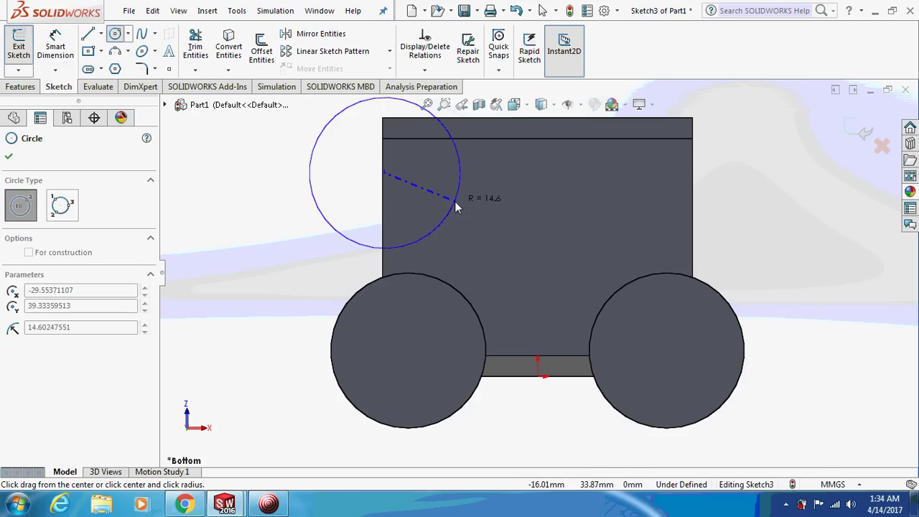
{"action": "left_click", "coordinate": [477, 197]}
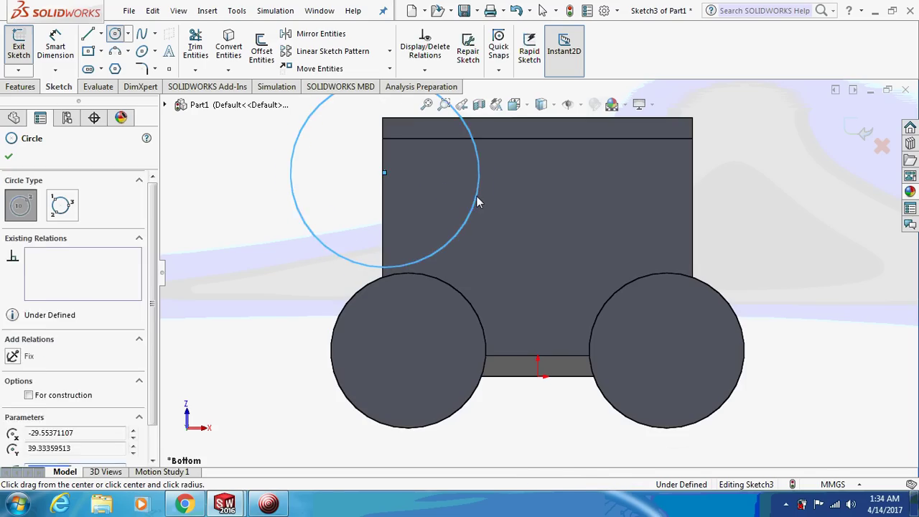
{"action": "key", "text": "Escape"}
{"action": "left_click", "coordinate": [55, 44]}
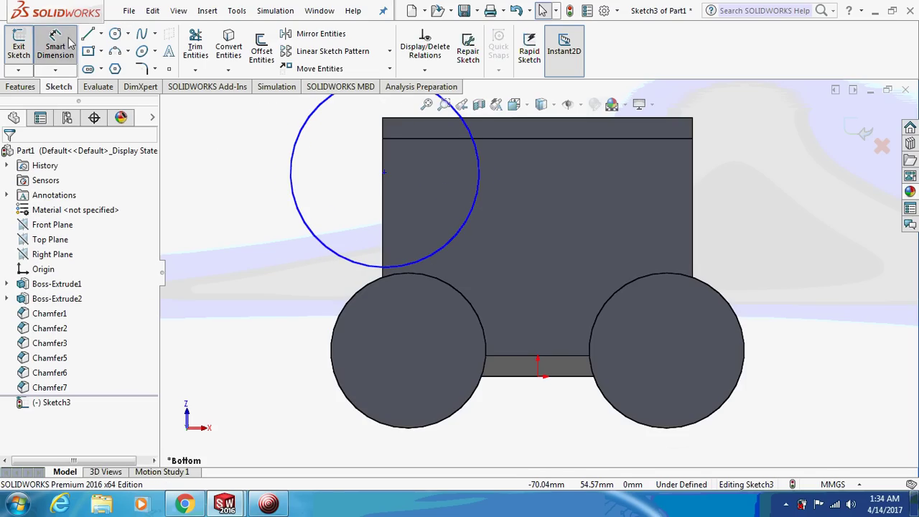
{"action": "left_click", "coordinate": [296, 175]}
{"action": "left_click", "coordinate": [248, 240]}
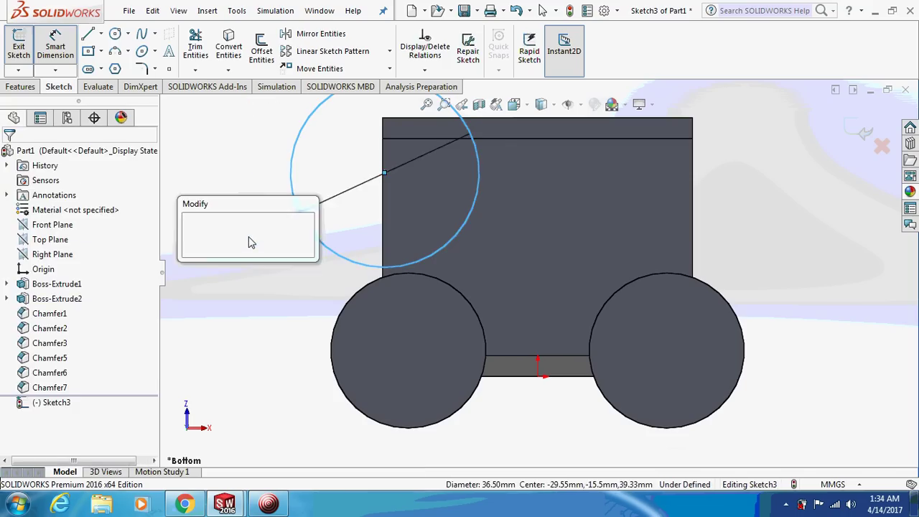
{"action": "type", "text": "48"}
{"action": "key", "text": "Return"}
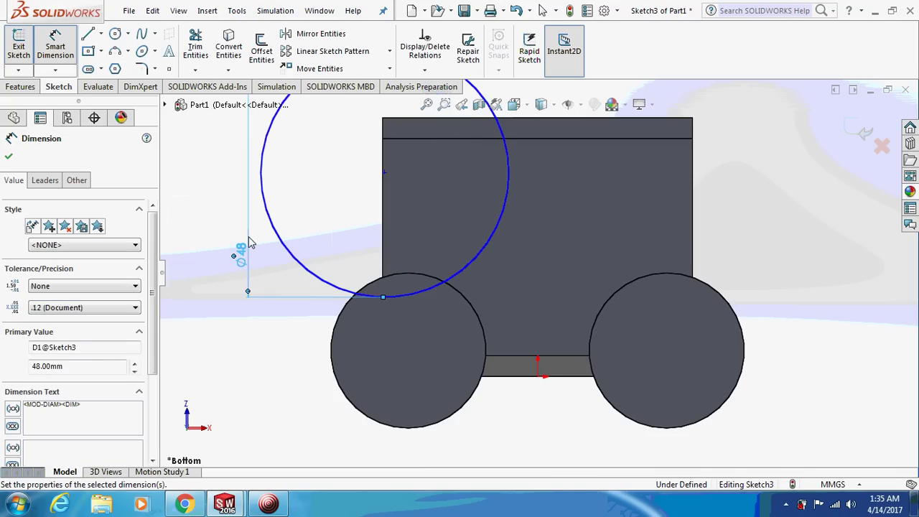
{"action": "key", "text": "Escape"}
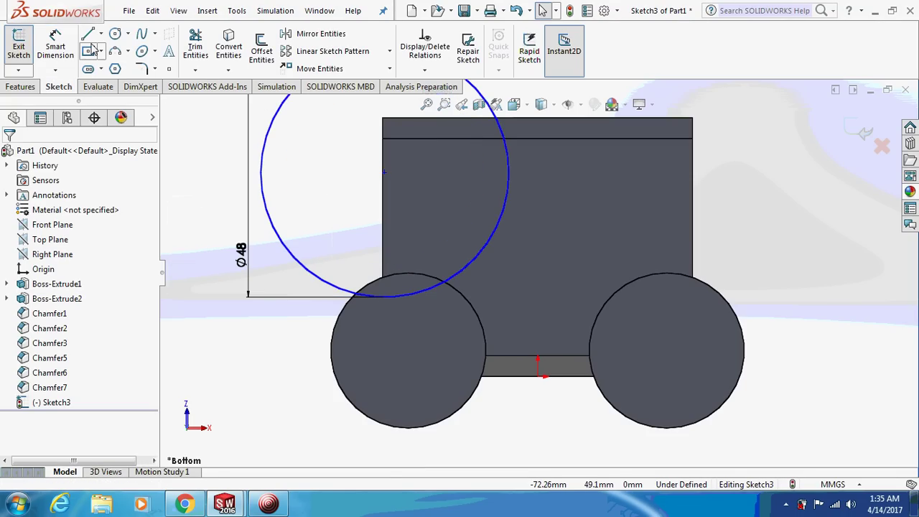
{"action": "left_click", "coordinate": [102, 34]}
Draw a vertical centerline through the middle of the part
{"action": "left_click", "coordinate": [121, 67]}
{"action": "scroll", "coordinate": [539, 137], "scroll_direction": "up", "scroll_amount": 2}
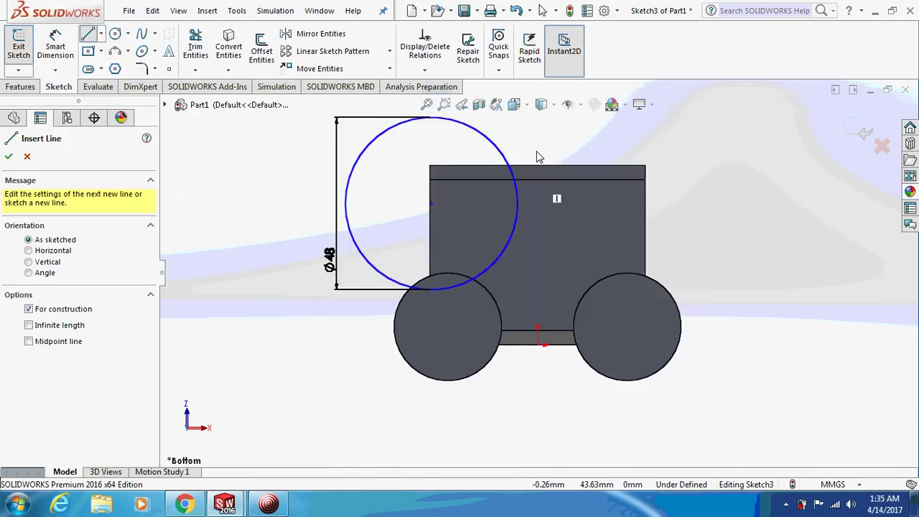
{"action": "left_click", "coordinate": [538, 143]}
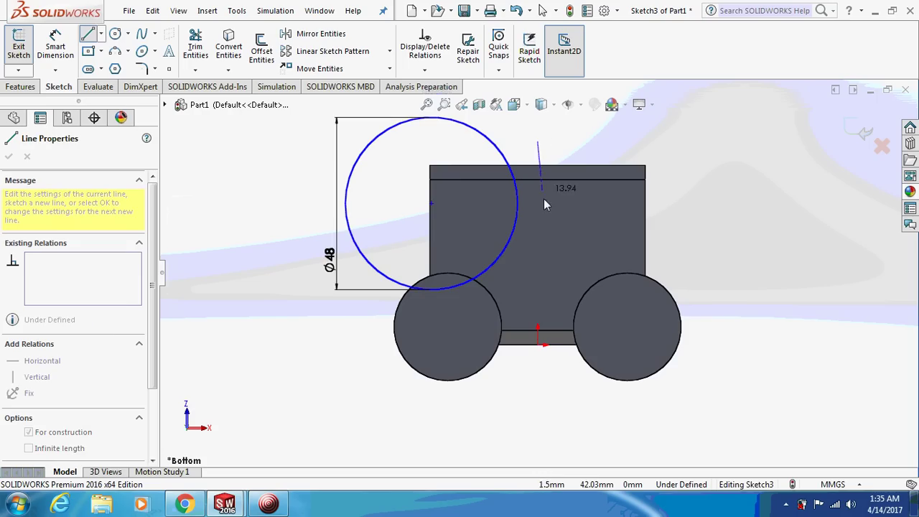
{"action": "left_click", "coordinate": [537, 262]}
{"action": "key", "text": "Escape"}
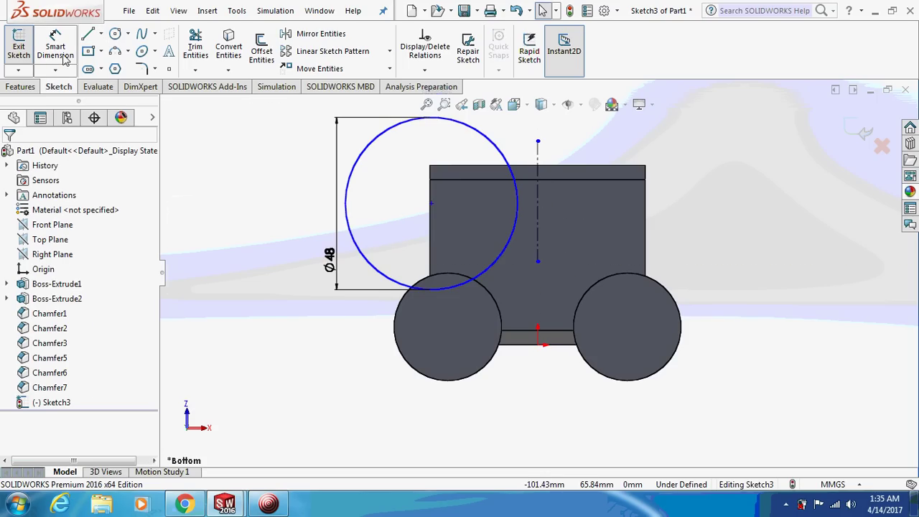
Dimension the circle centre 44.5 mm horizontally from the origin
{"action": "left_click", "coordinate": [63, 56]}
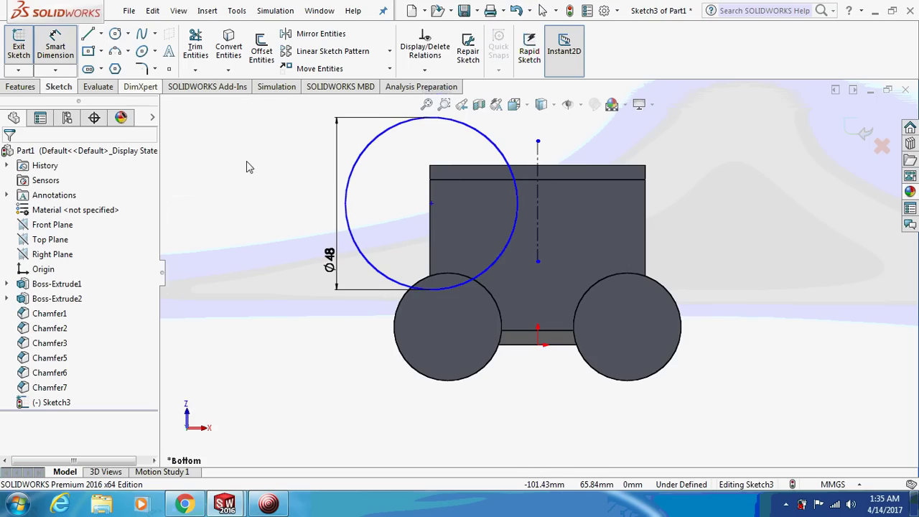
{"action": "left_click", "coordinate": [431, 204]}
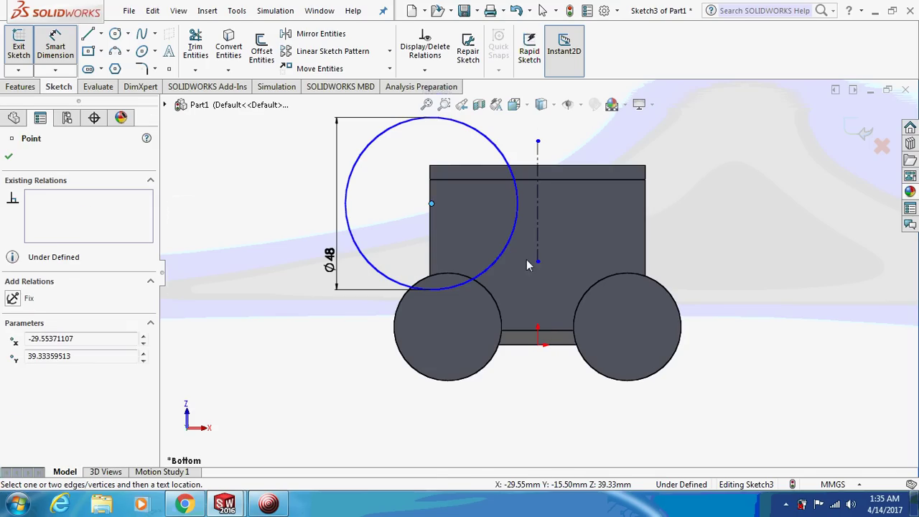
{"action": "left_click", "coordinate": [538, 345]}
{"action": "left_click", "coordinate": [462, 434]}
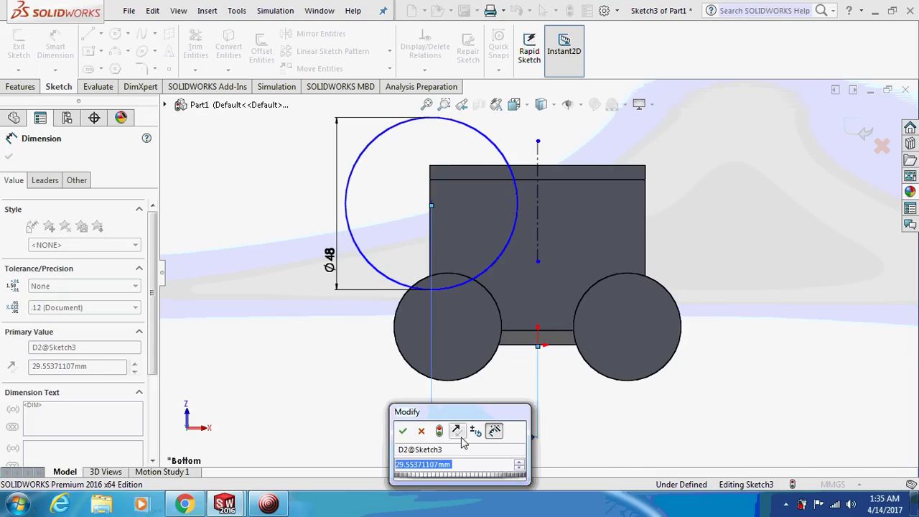
{"action": "type", "text": "44.5"}
{"action": "key", "text": "Return"}
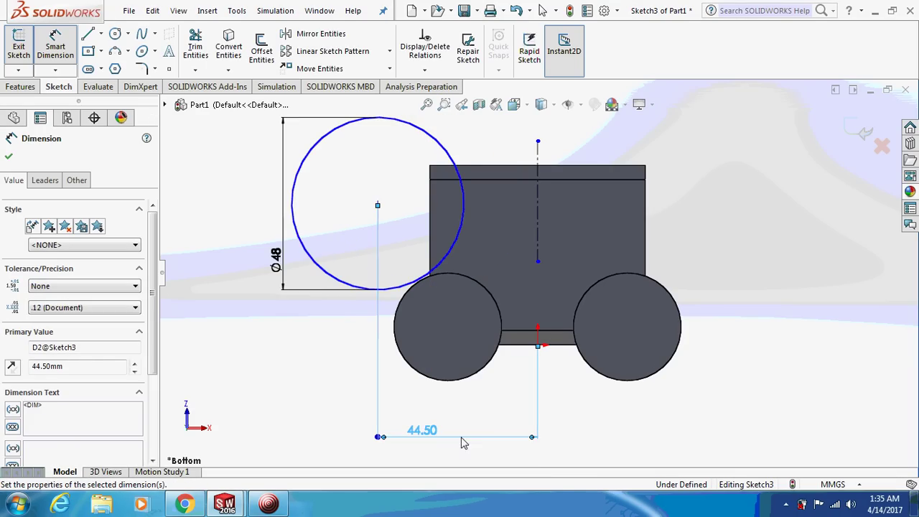
{"action": "key", "text": "Escape"}
Dimension the circle centre 31 mm vertically from the bottom edge
{"action": "left_click", "coordinate": [378, 205]}
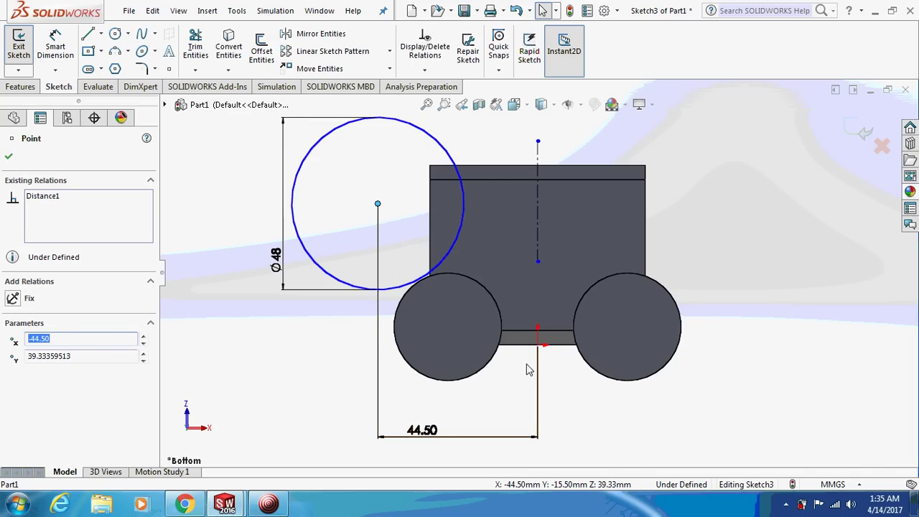
{"action": "key", "text": "Escape"}
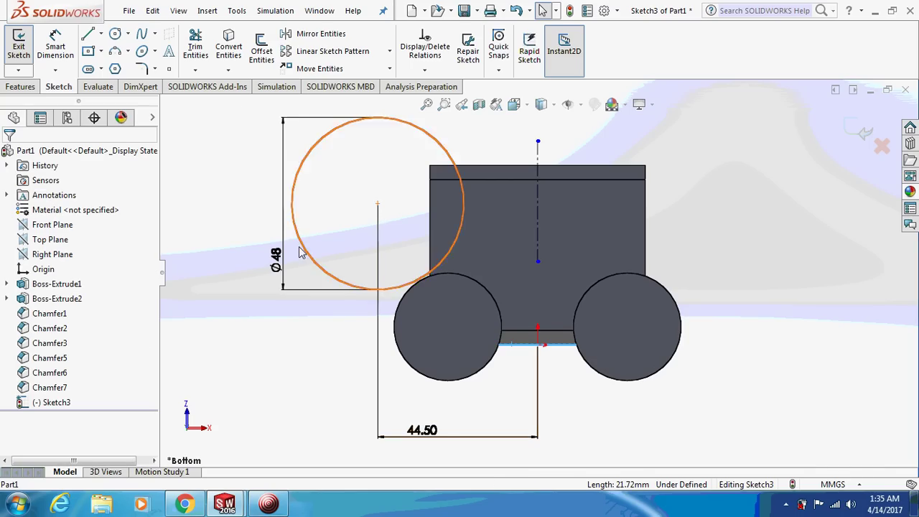
{"action": "left_click", "coordinate": [56, 46]}
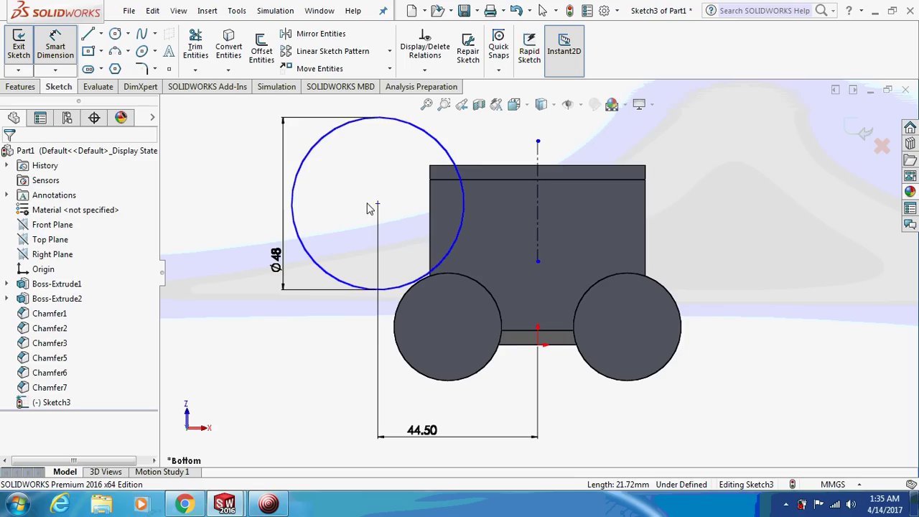
{"action": "left_click", "coordinate": [378, 205]}
{"action": "left_click", "coordinate": [513, 343]}
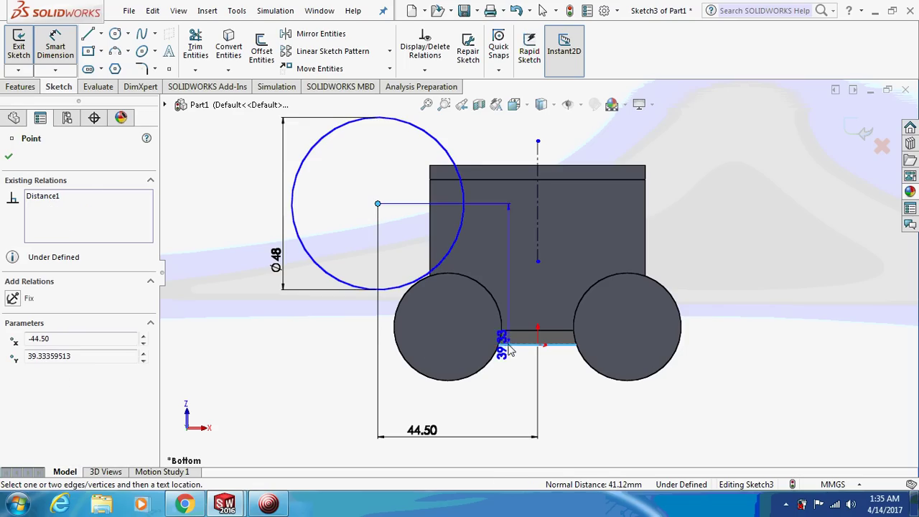
{"action": "left_click", "coordinate": [202, 325]}
{"action": "type", "text": "31"}
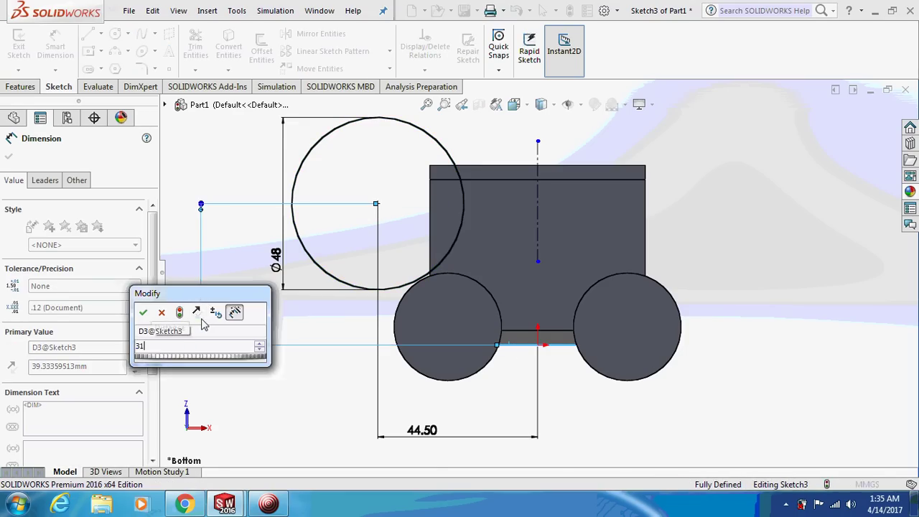
{"action": "key", "text": "Return"}
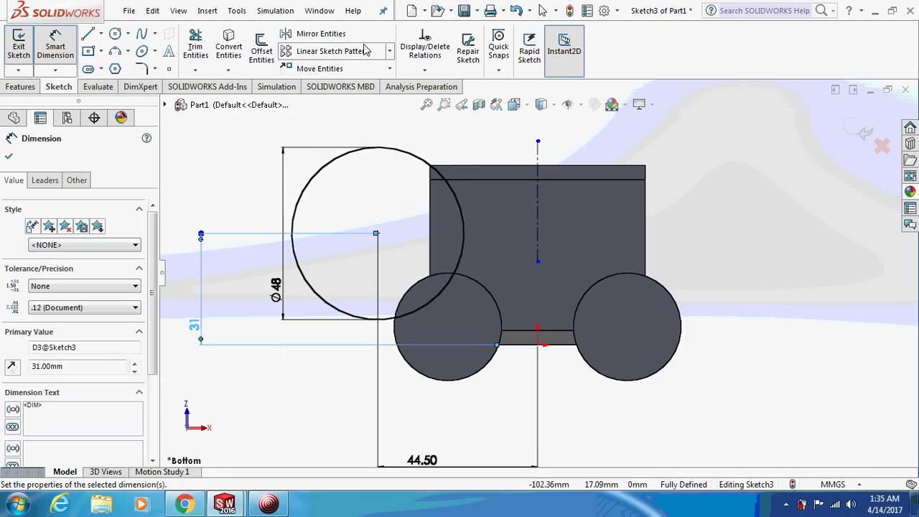
Mirror the large circle about the vertical centerline
{"action": "left_click", "coordinate": [317, 34]}
{"action": "left_click_drag", "start_coordinate": [250, 139], "coordinate": [477, 350]}
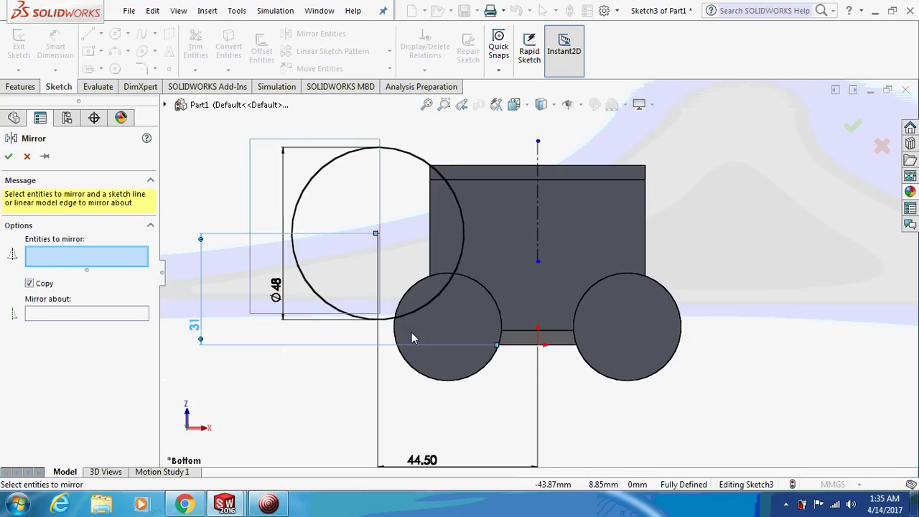
{"action": "left_click", "coordinate": [102, 314]}
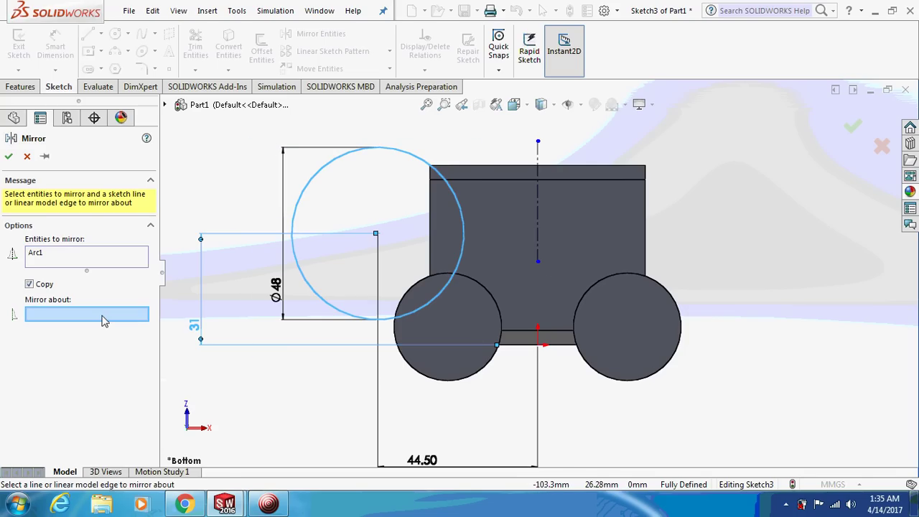
{"action": "left_click", "coordinate": [534, 207]}
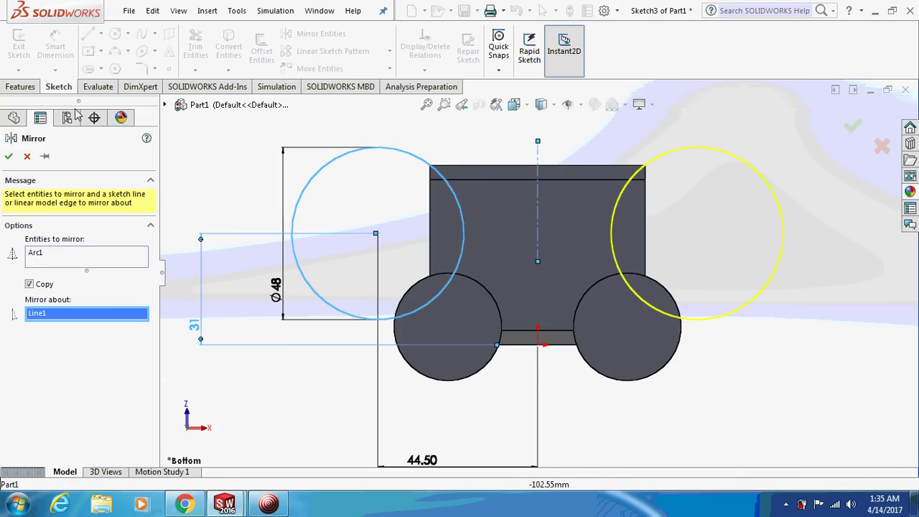
{"action": "left_click", "coordinate": [8, 157]}
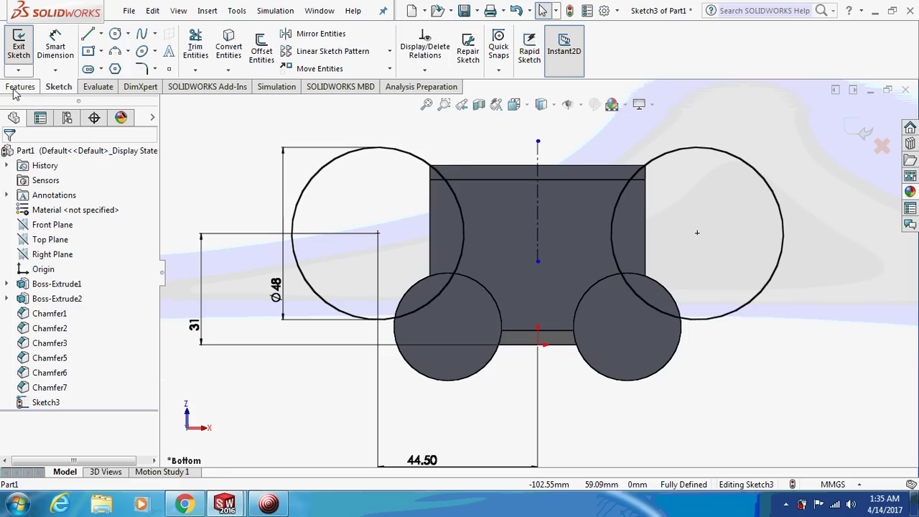
Extrude both circles Up To Surface to the chosen body face
{"action": "left_click", "coordinate": [20, 87]}
{"action": "left_click", "coordinate": [24, 45]}
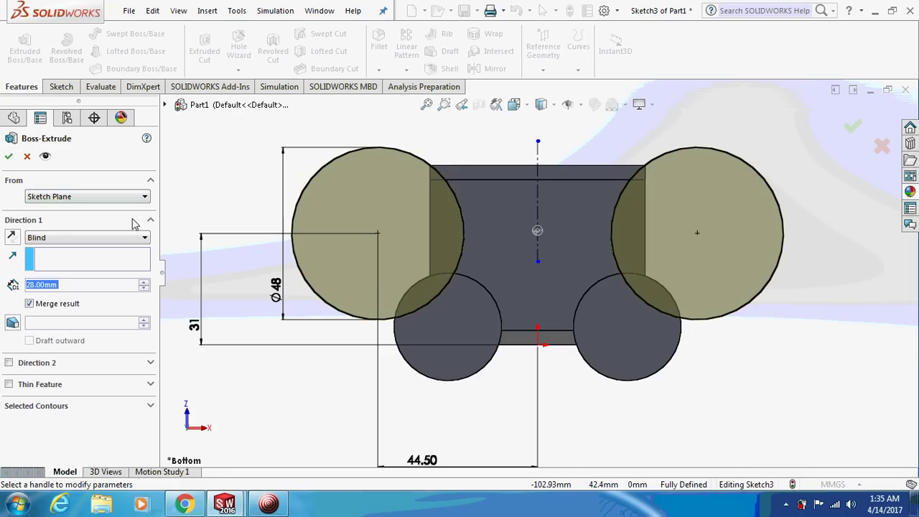
{"action": "left_click", "coordinate": [86, 237]}
{"action": "left_click", "coordinate": [52, 269]}
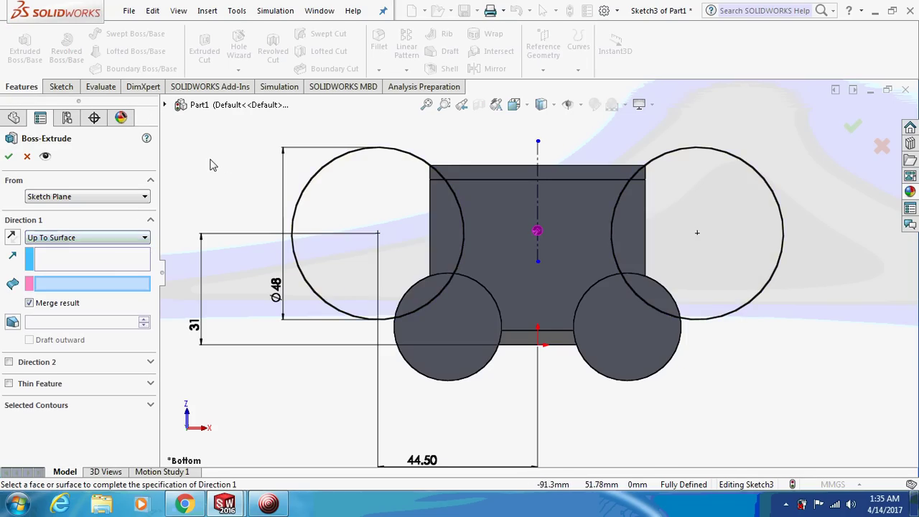
{"action": "middle_click_drag", "start_coordinate": [213, 165], "coordinate": [322, 226]}
{"action": "left_click", "coordinate": [486, 248]}
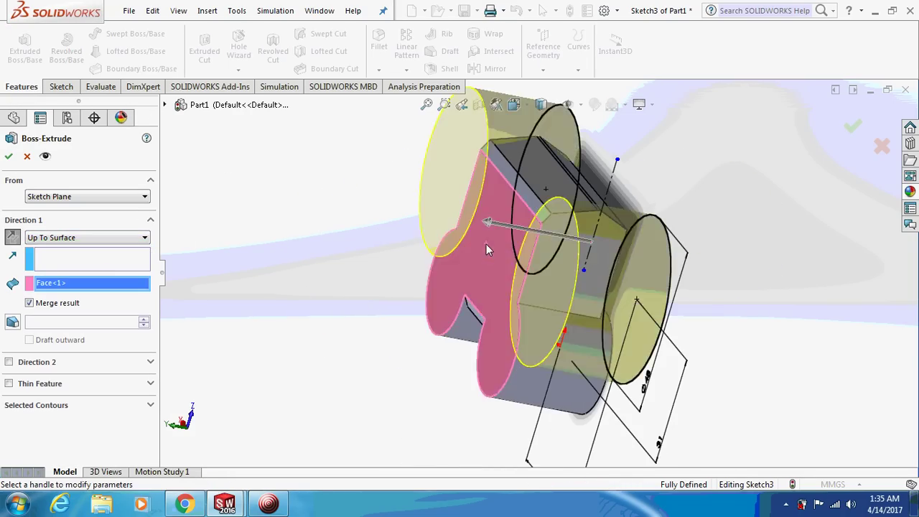
{"action": "left_click", "coordinate": [9, 156]}
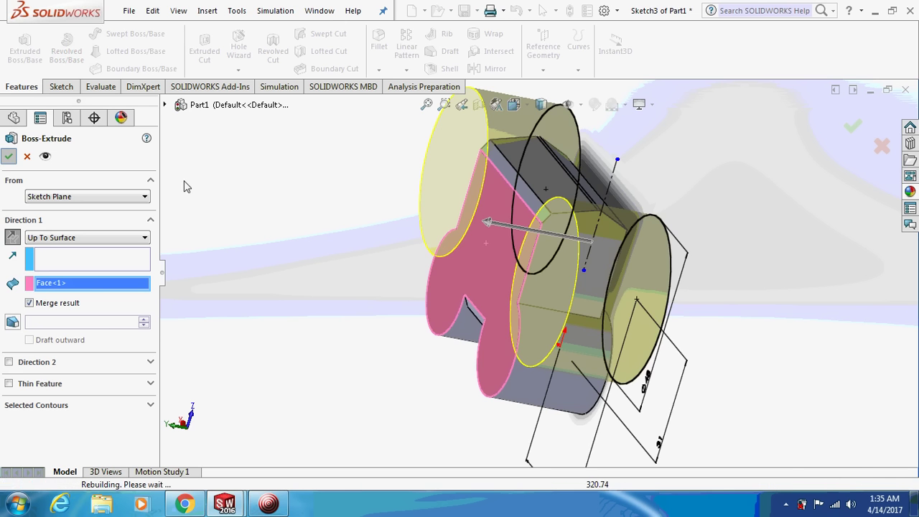
{"action": "mouse_move", "coordinate": [352, 238]}
{"action": "middle_mouse_down"}
{"action": "mouse_move", "coordinate": [293, 225]}
{"action": "mouse_move", "coordinate": [268, 205]}
{"action": "mouse_move", "coordinate": [283, 216]}
{"action": "mouse_move", "coordinate": [325, 211]}
{"action": "middle_mouse_up"}
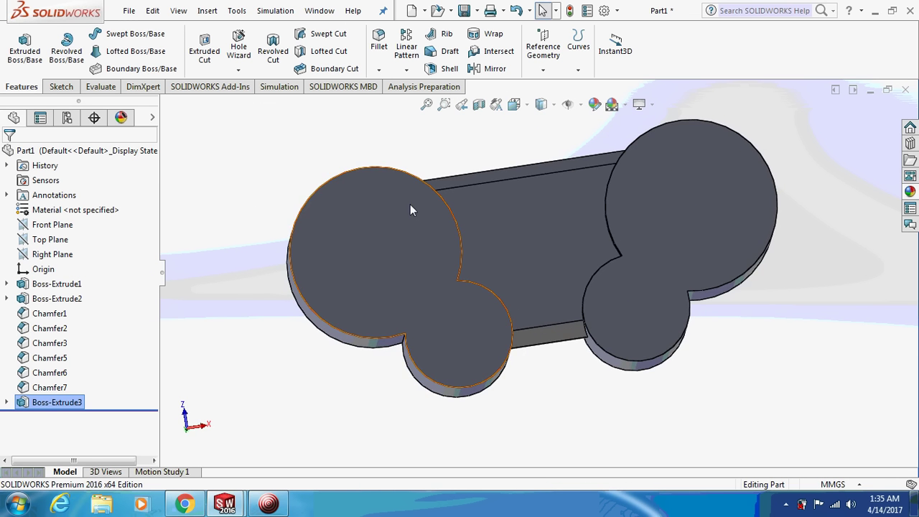
{"action": "mouse_move", "coordinate": [410, 207]}
{"action": "middle_mouse_down"}
{"action": "mouse_move", "coordinate": [436, 271]}
{"action": "mouse_move", "coordinate": [380, 286]}
{"action": "mouse_move", "coordinate": [416, 284]}
{"action": "mouse_move", "coordinate": [424, 246]}
{"action": "middle_mouse_up"}
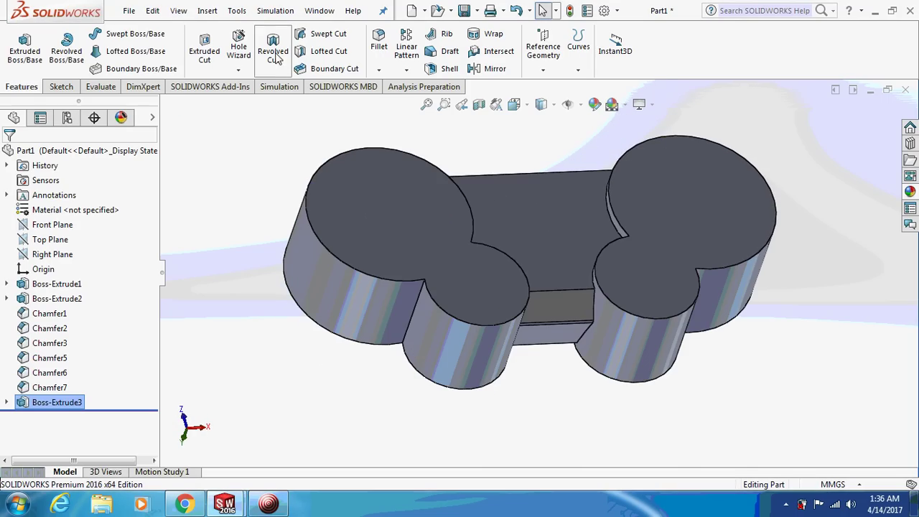
Chamfer the top edges of both small front lobes at 0.5 mm and 87.6°
{"action": "left_click", "coordinate": [379, 70]}
{"action": "left_click", "coordinate": [388, 106]}
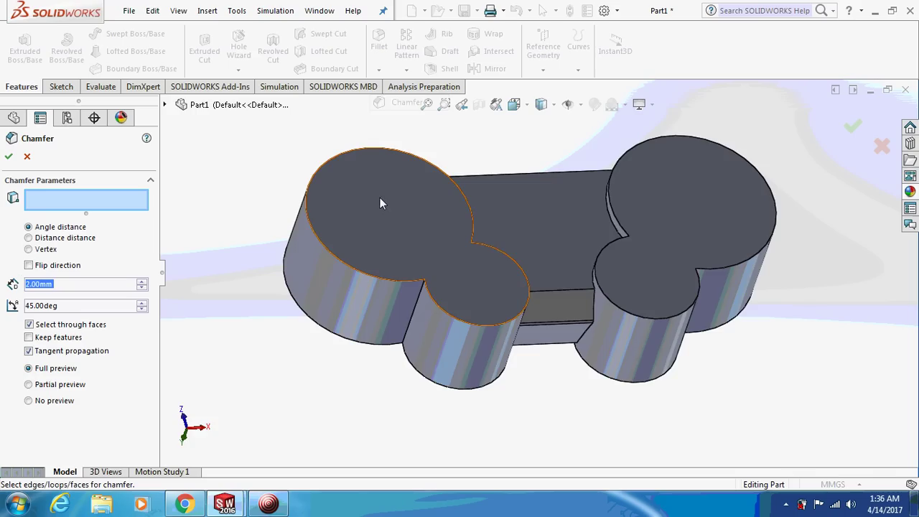
{"action": "mouse_move", "coordinate": [379, 203]}
{"action": "middle_mouse_down"}
{"action": "mouse_move", "coordinate": [311, 326]}
{"action": "mouse_move", "coordinate": [344, 300]}
{"action": "middle_mouse_up"}
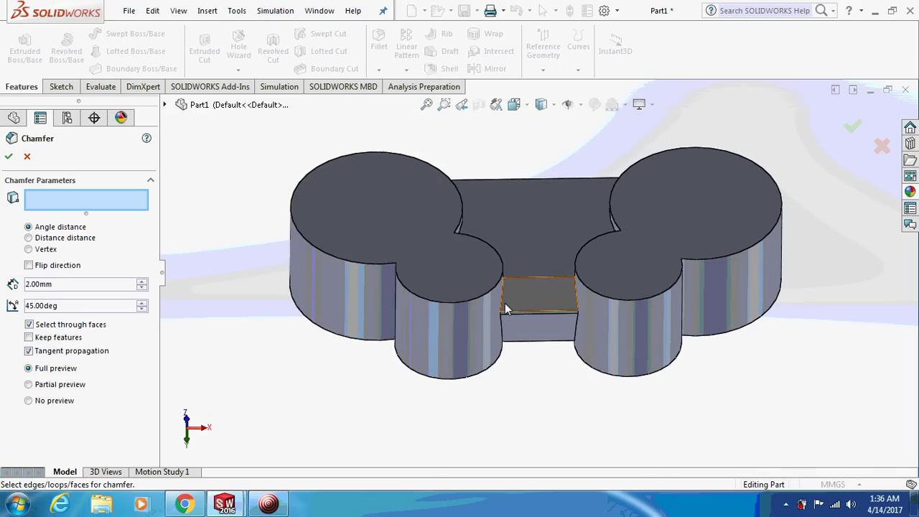
{"action": "left_click", "coordinate": [456, 302]}
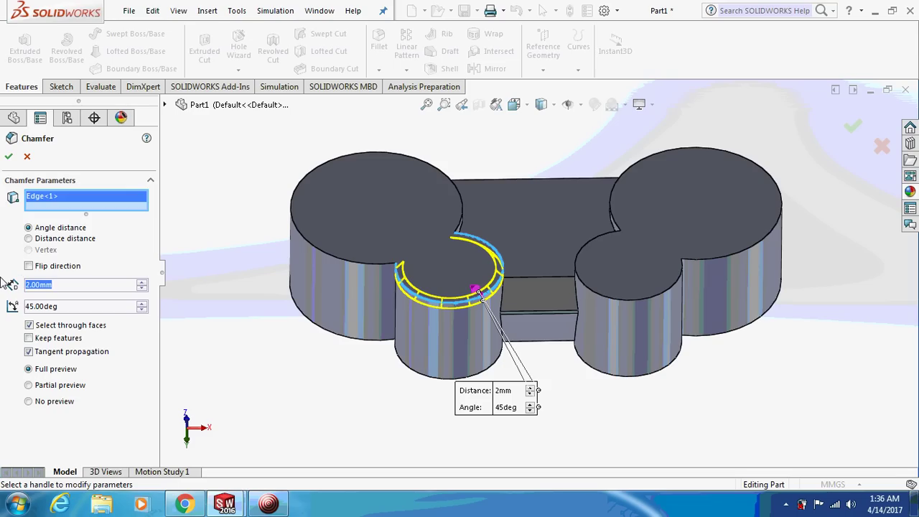
{"action": "type", "text": "0.5"}
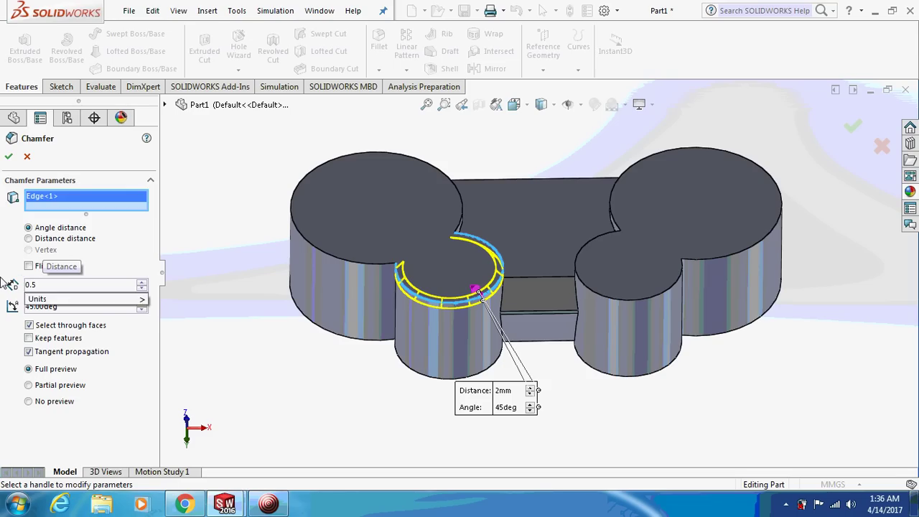
{"action": "key", "text": "Return"}
{"action": "key", "text": "Tab"}
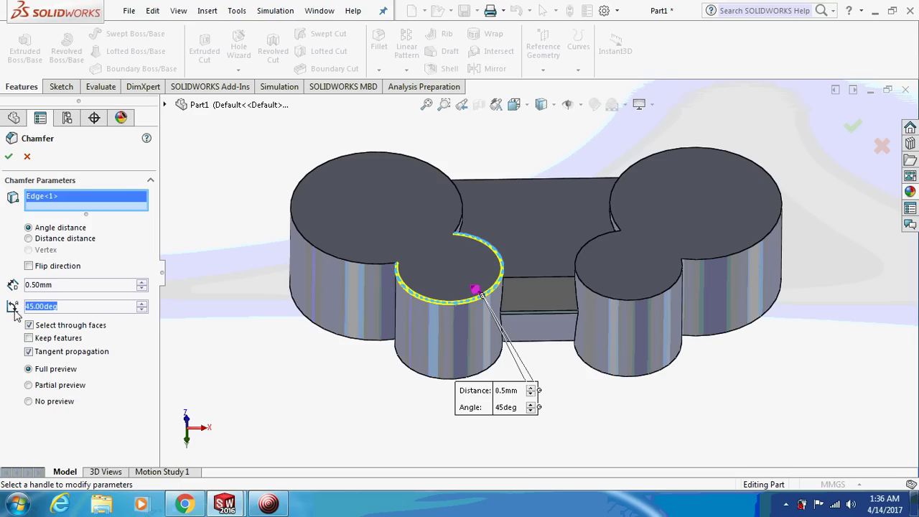
{"action": "type", "text": "87.6"}
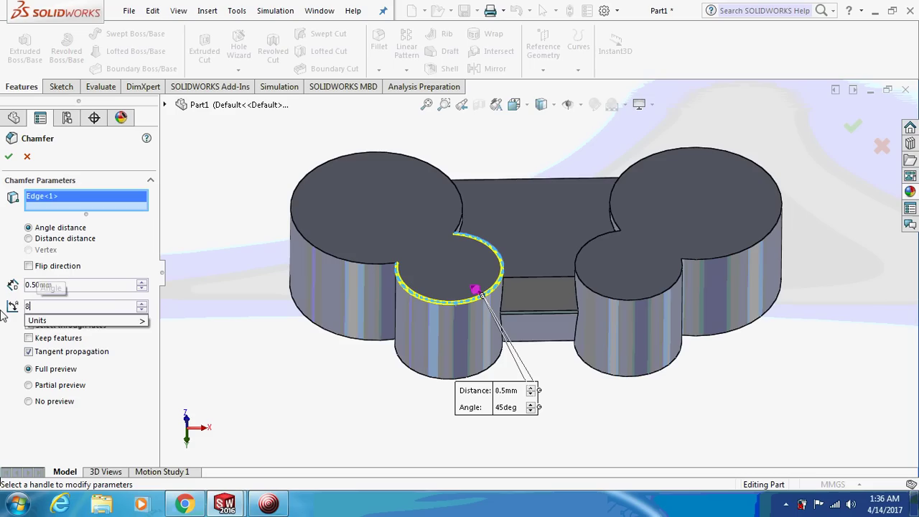
{"action": "key", "text": "Return"}
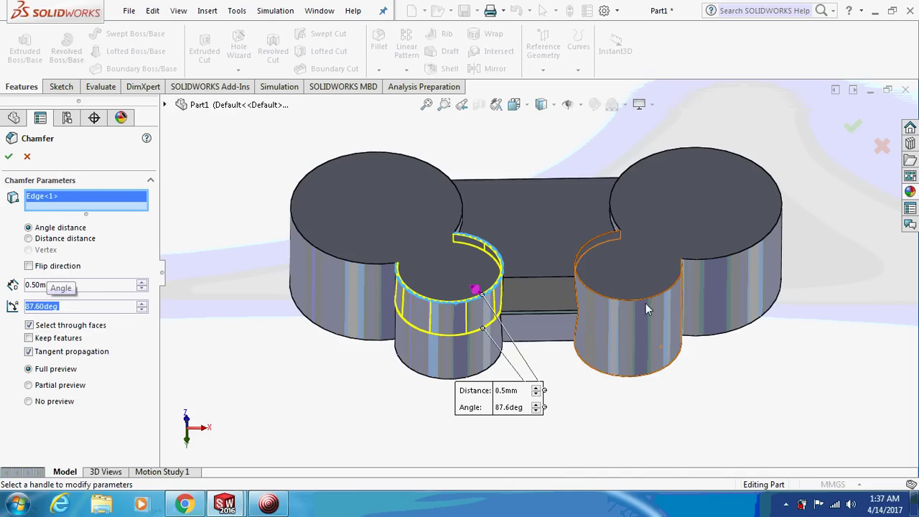
{"action": "left_click", "coordinate": [633, 319]}
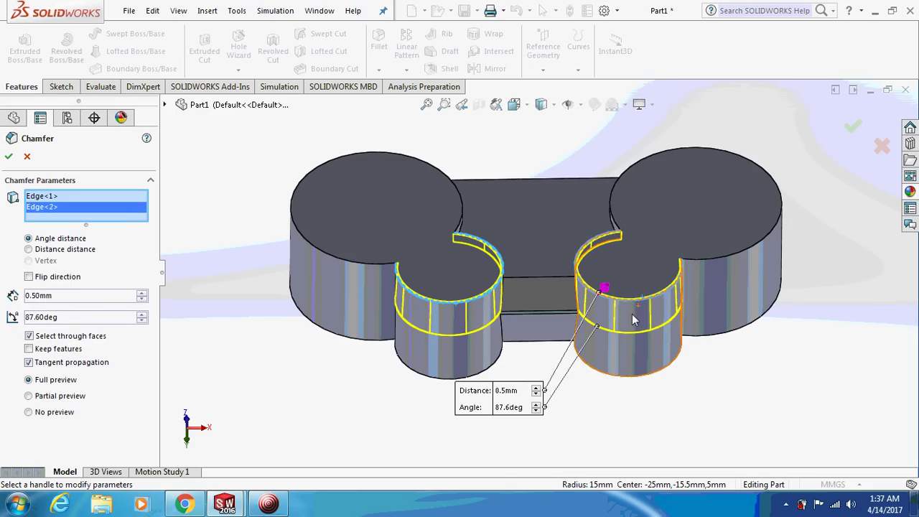
{"action": "left_click", "coordinate": [8, 158]}
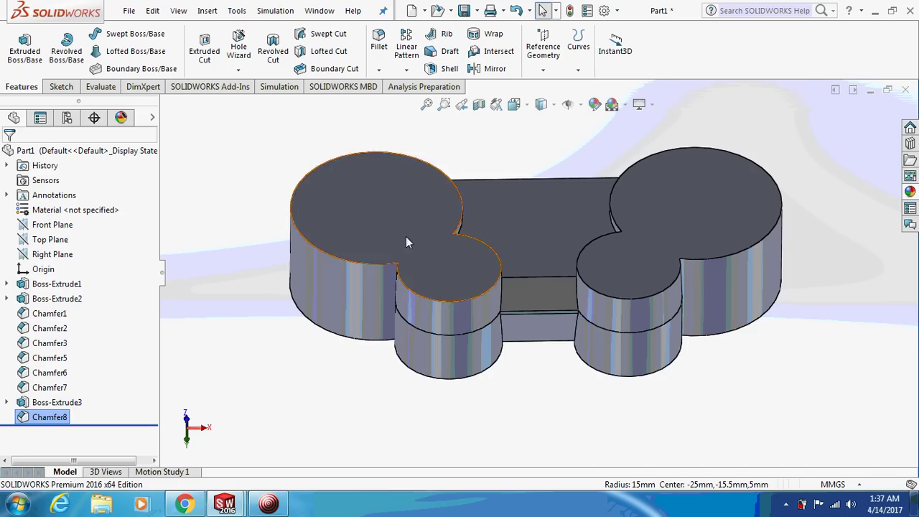
Select both front lobes' bottom edges for a new chamfer, removing a stray face
{"action": "left_click", "coordinate": [378, 70]}
{"action": "left_click", "coordinate": [391, 99]}
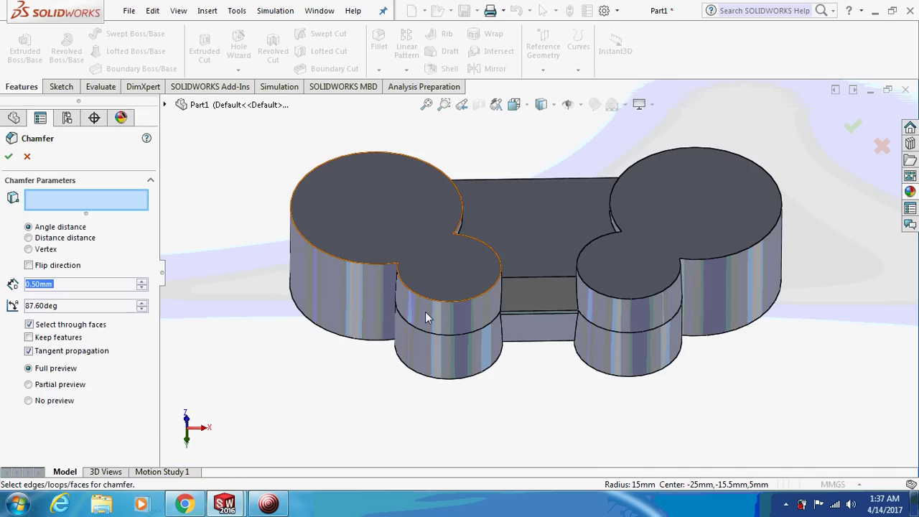
{"action": "left_click", "coordinate": [437, 378]}
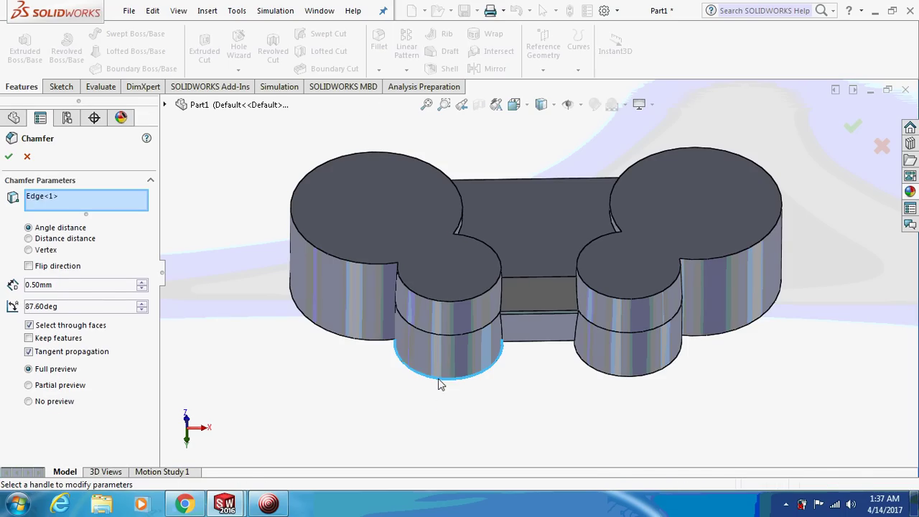
{"action": "left_click", "coordinate": [608, 374]}
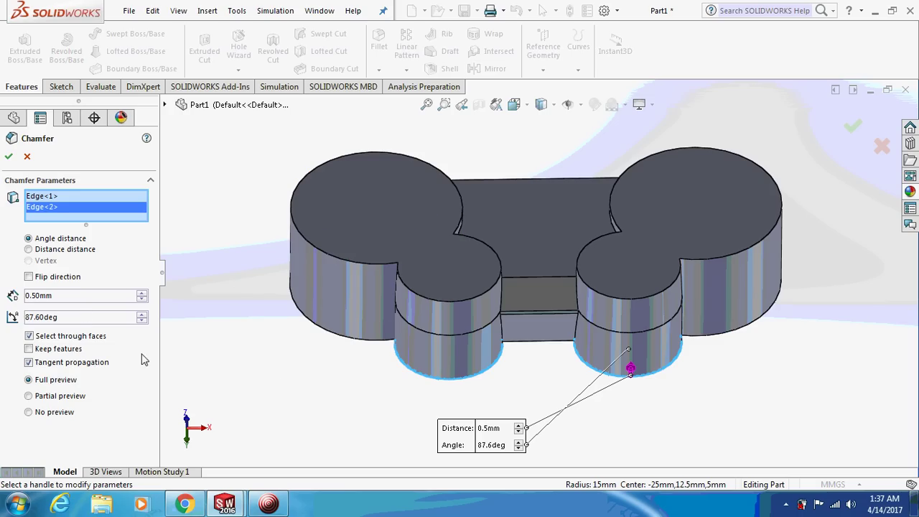
{"action": "left_click", "coordinate": [30, 280]}
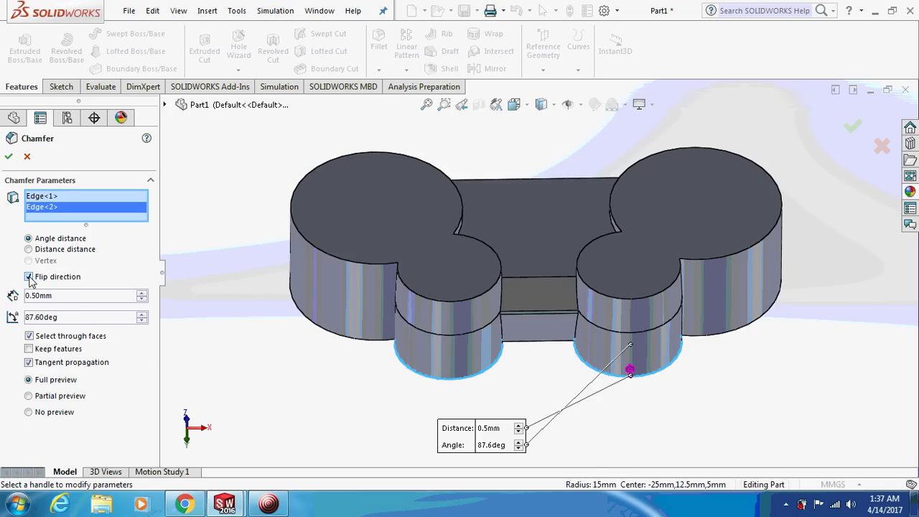
{"action": "left_click", "coordinate": [31, 279]}
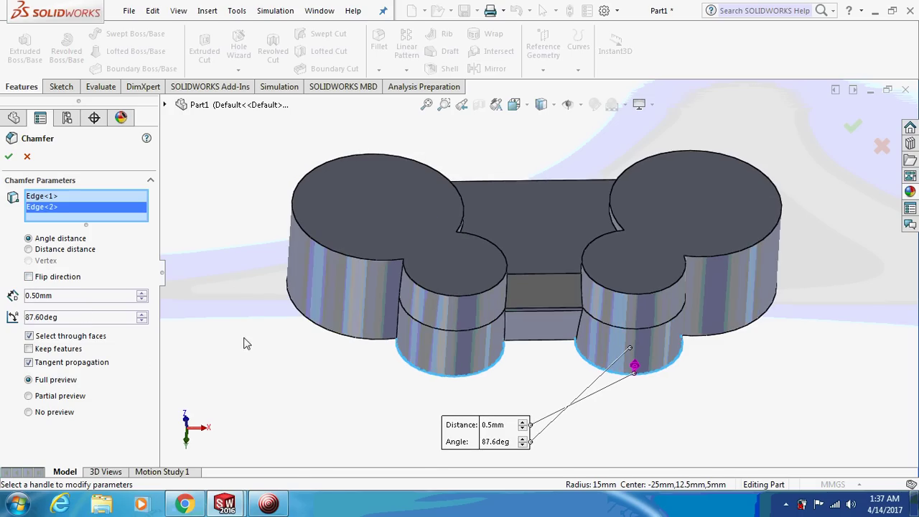
{"action": "left_click", "coordinate": [430, 362]}
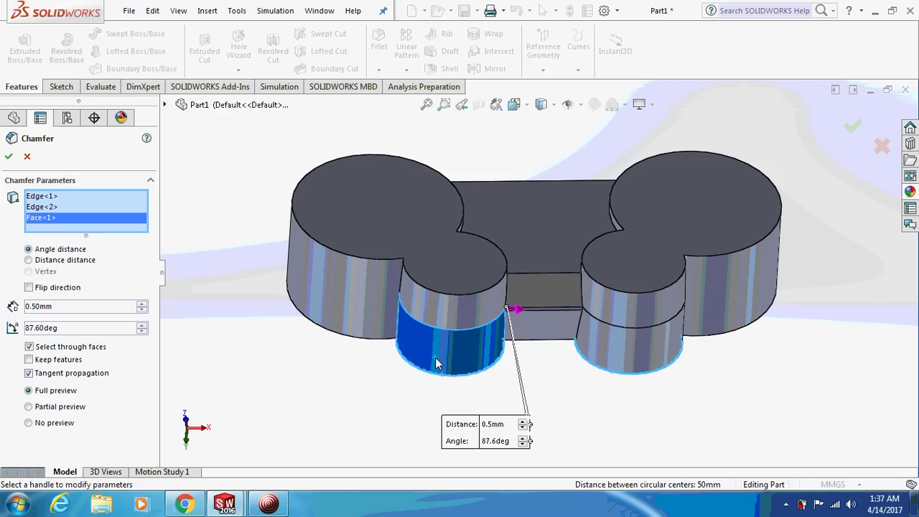
{"action": "right_click", "coordinate": [57, 218]}
{"action": "left_click", "coordinate": [91, 246]}
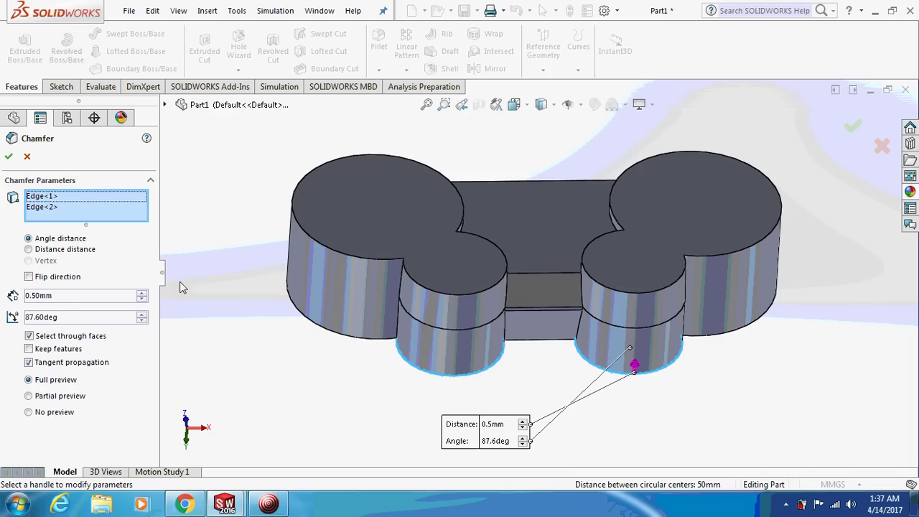
Set the chamfer distance to 0.5 mm, flip its direction, and accept it
{"action": "double_click", "coordinate": [61, 296]}
{"action": "type", "text": "1"}
{"action": "key", "text": "Return"}
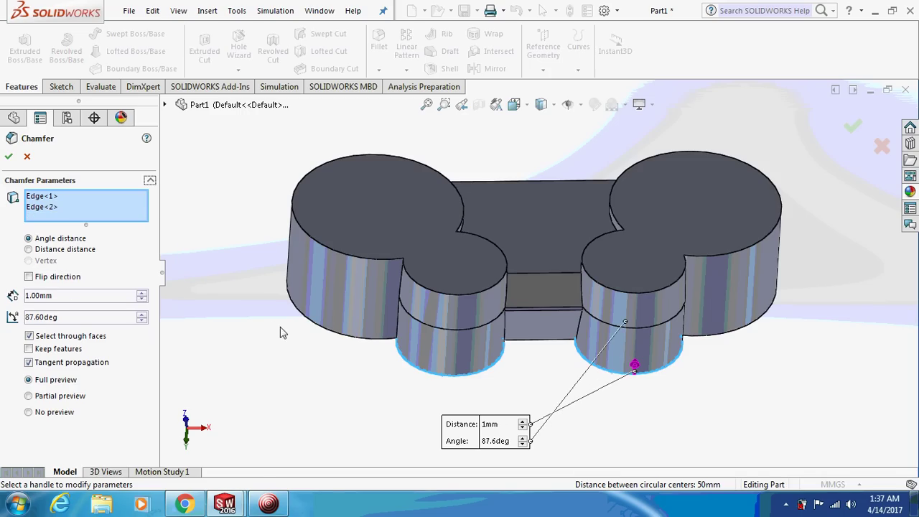
{"action": "middle_click_drag", "start_coordinate": [306, 352], "coordinate": [152, 291]}
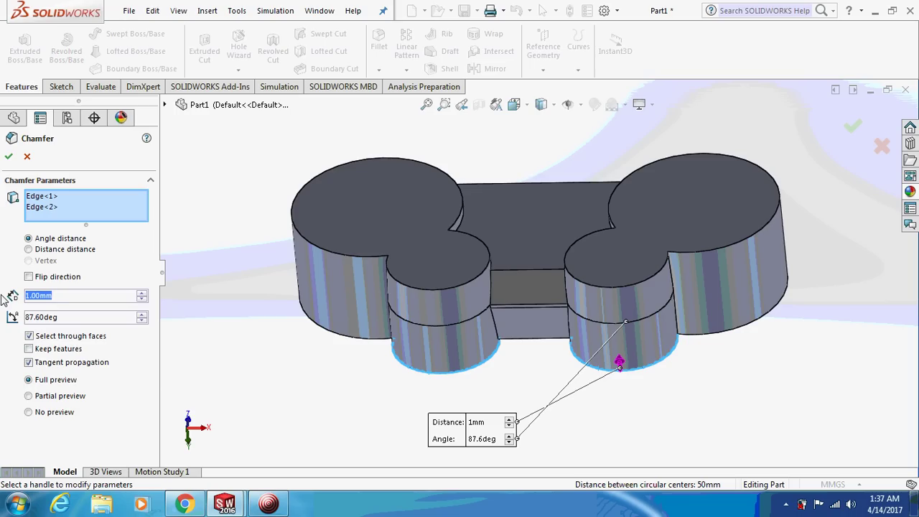
{"action": "type", "text": "0.5"}
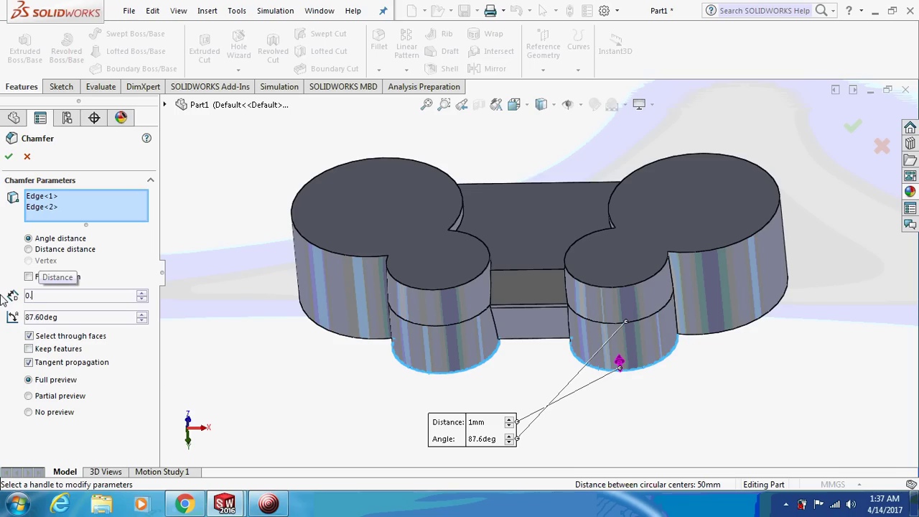
{"action": "key", "text": "Return"}
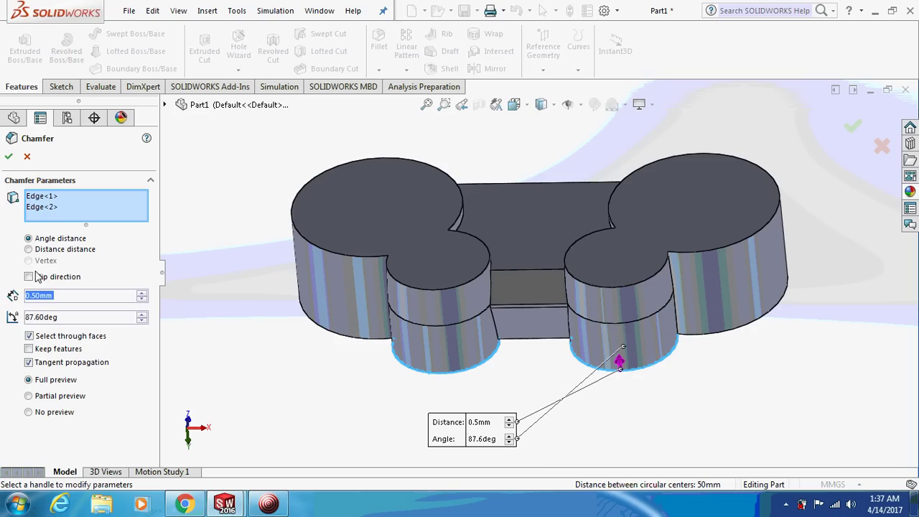
{"action": "left_click", "coordinate": [28, 277]}
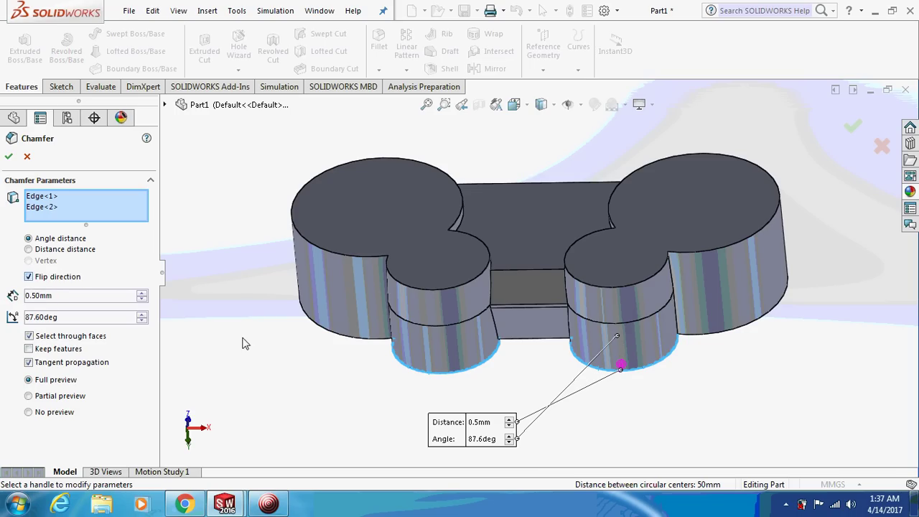
{"action": "middle_click_drag", "start_coordinate": [243, 344], "coordinate": [262, 314]}
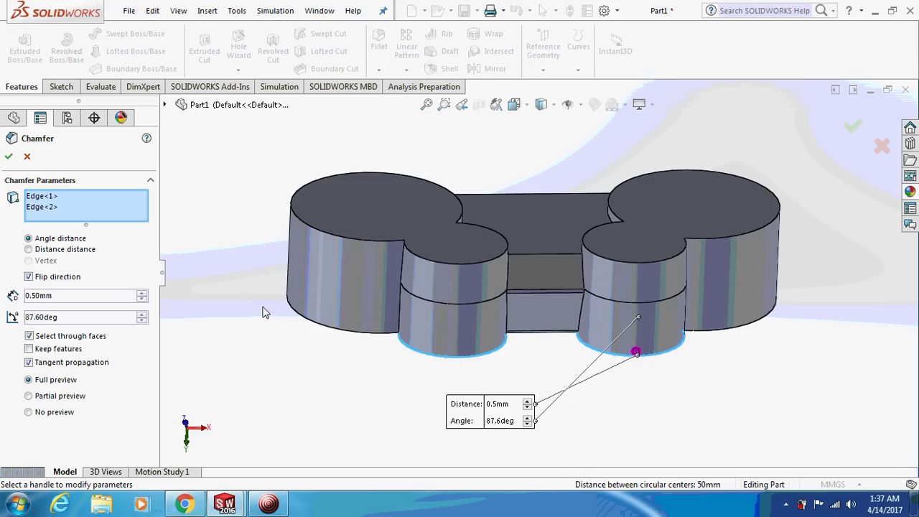
{"action": "left_click", "coordinate": [8, 156]}
{"action": "left_click", "coordinate": [277, 506]}
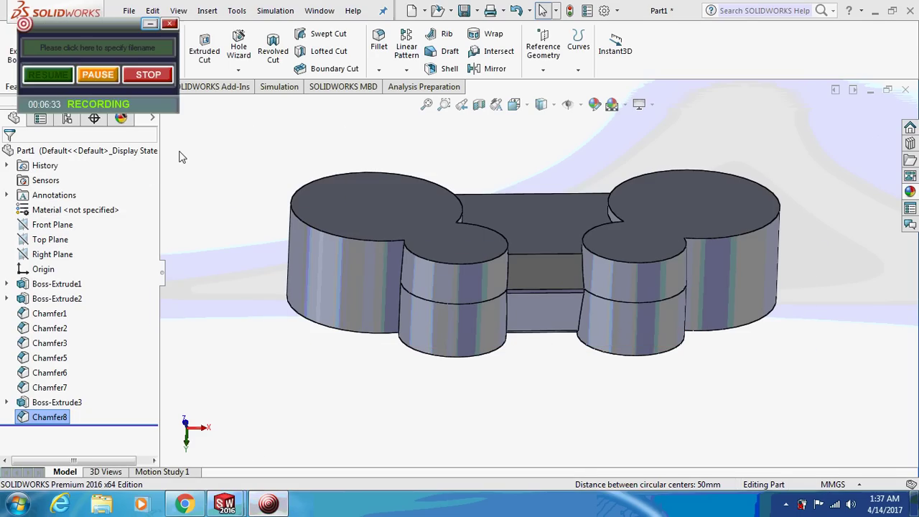
{"action": "left_click_drag", "start_coordinate": [124, 26], "coordinate": [122, 31]}
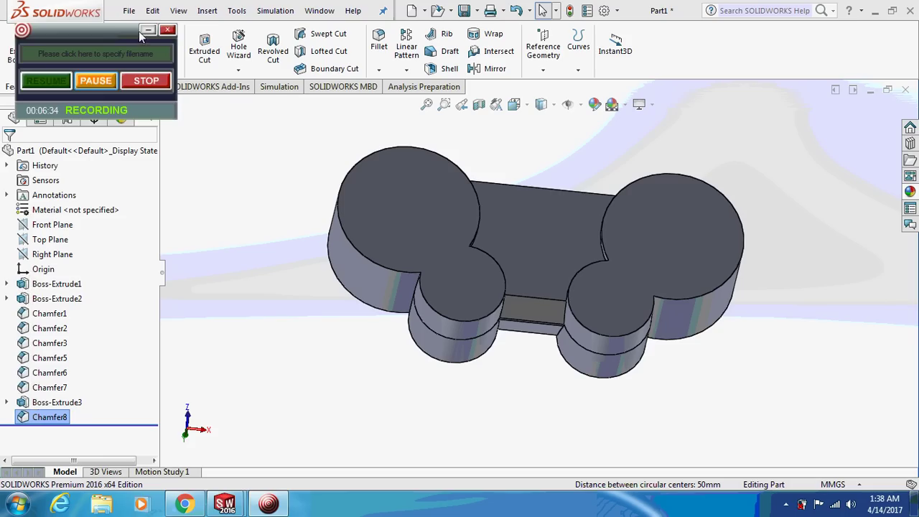
Select the top outline edges of both grips and small lobes for a fillet
{"action": "left_click", "coordinate": [146, 31]}
{"action": "left_click", "coordinate": [378, 43]}
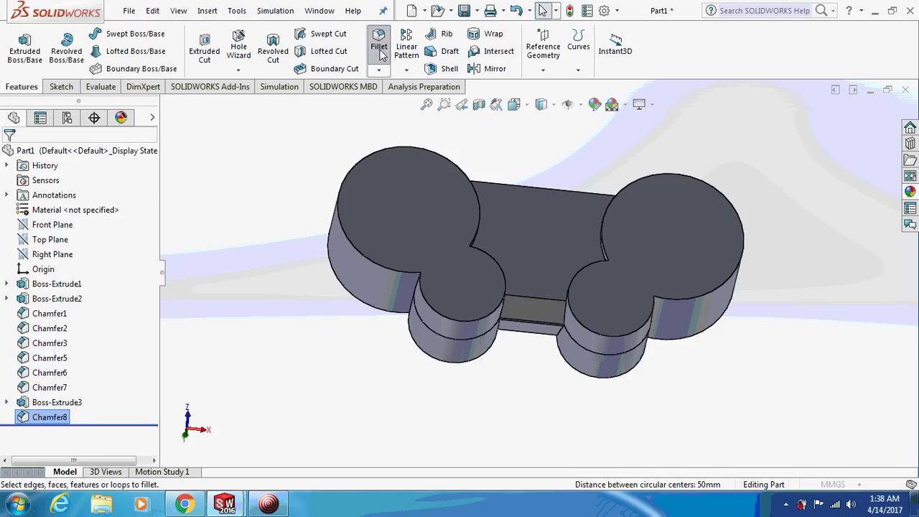
{"action": "left_click", "coordinate": [338, 201]}
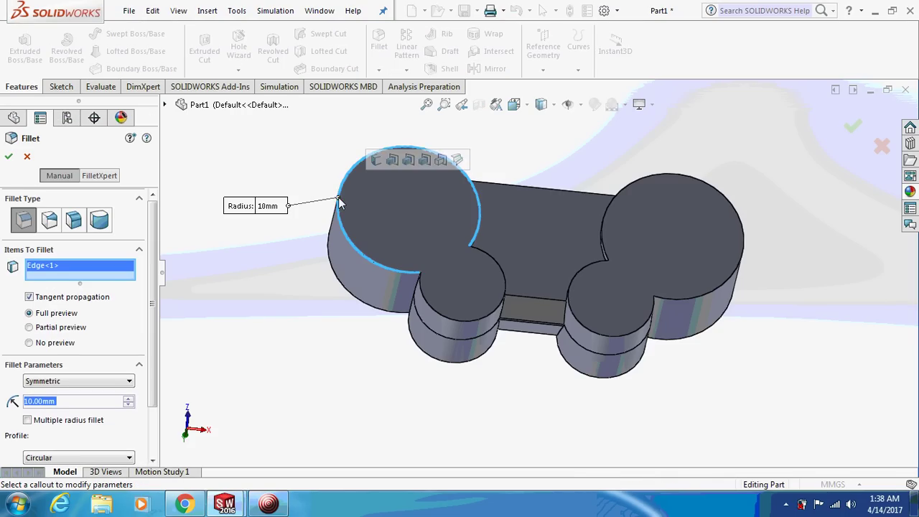
{"action": "left_click", "coordinate": [448, 319]}
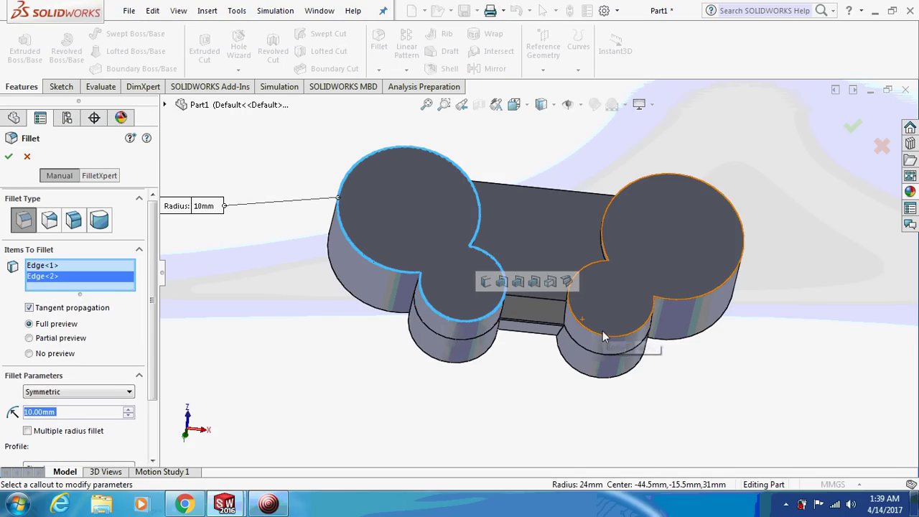
{"action": "left_click", "coordinate": [606, 338]}
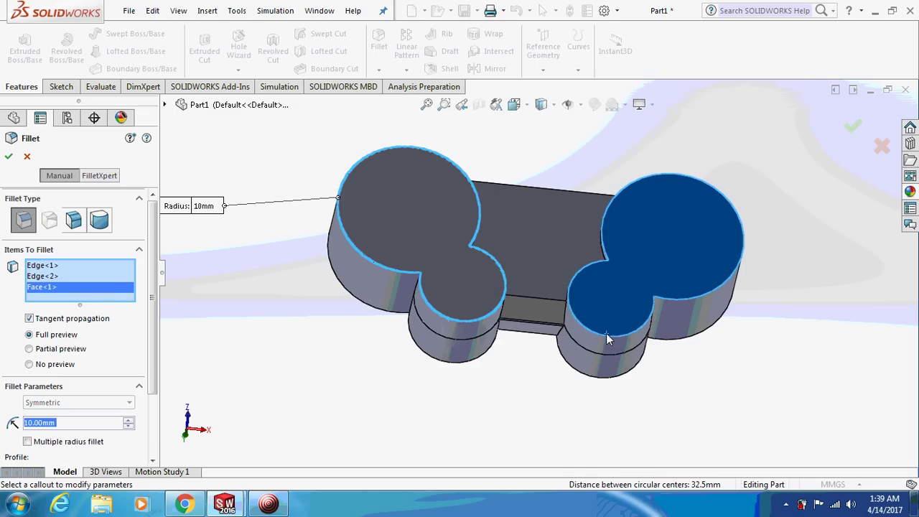
{"action": "right_click", "coordinate": [108, 291]}
{"action": "left_click", "coordinate": [150, 311]}
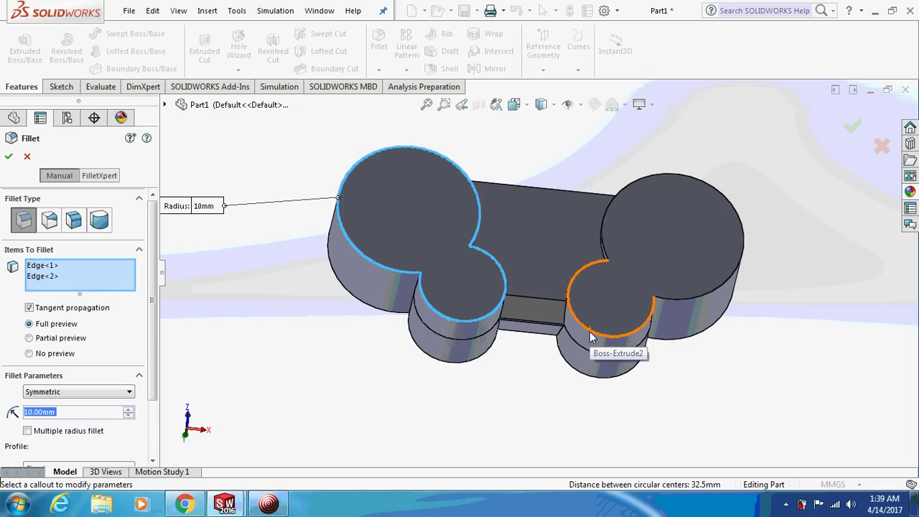
{"action": "left_click", "coordinate": [589, 330]}
{"action": "left_click", "coordinate": [710, 292]}
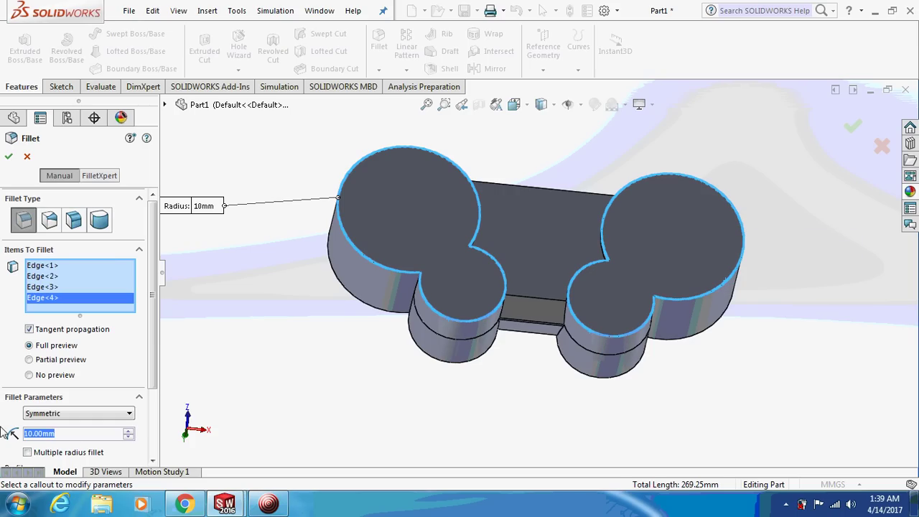
Set the fillet radius to 1 mm and accept Fillet1
{"action": "type", "text": "2"}
{"action": "key", "text": "Return"}
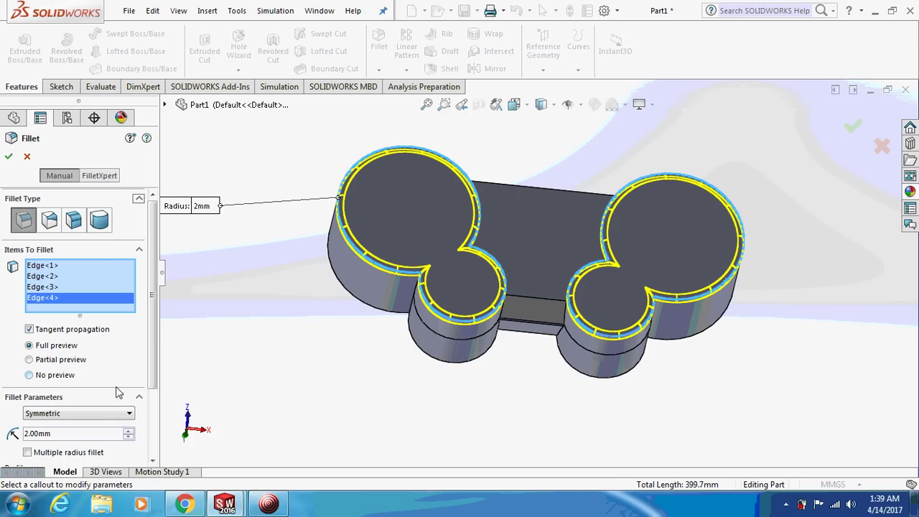
{"action": "double_click", "coordinate": [53, 435]}
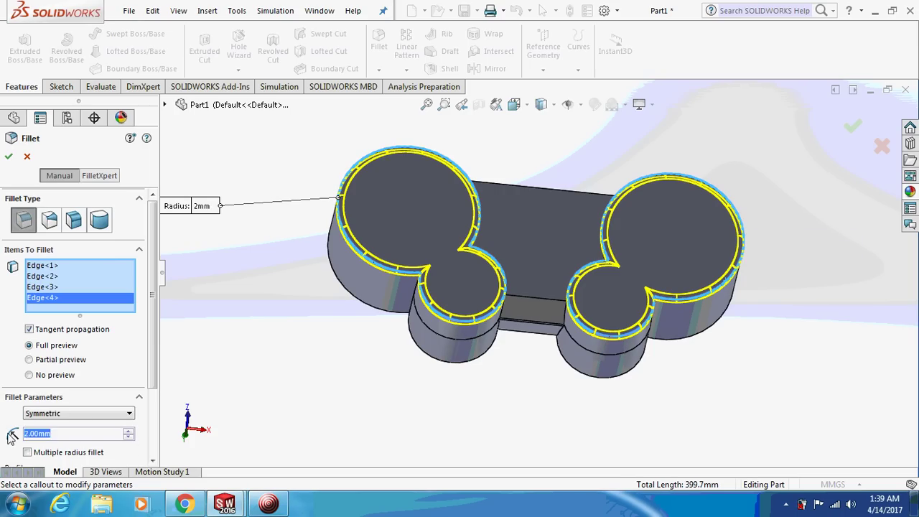
{"action": "type", "text": "1"}
{"action": "key", "text": "Return"}
{"action": "left_click", "coordinate": [9, 156]}
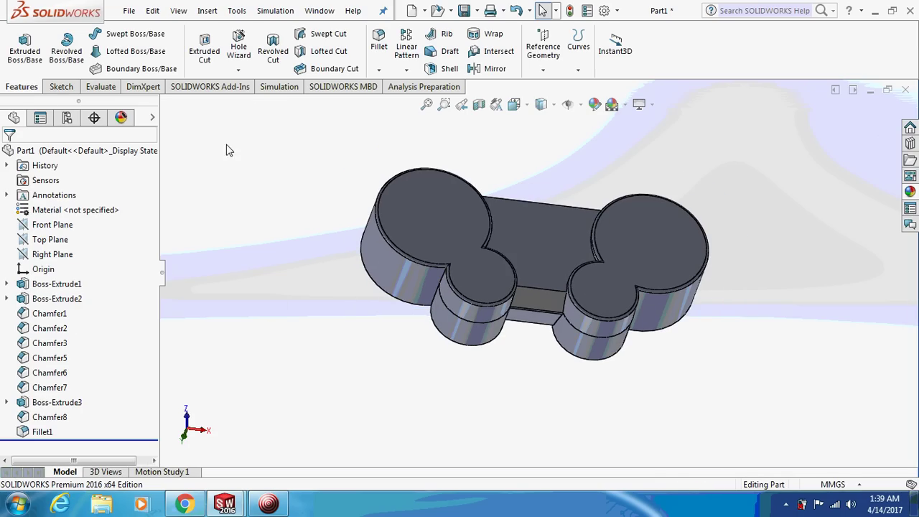
Create Plane1 offset 44 mm below the left grip's top face, with the offset flipped
{"action": "left_click", "coordinate": [531, 65]}
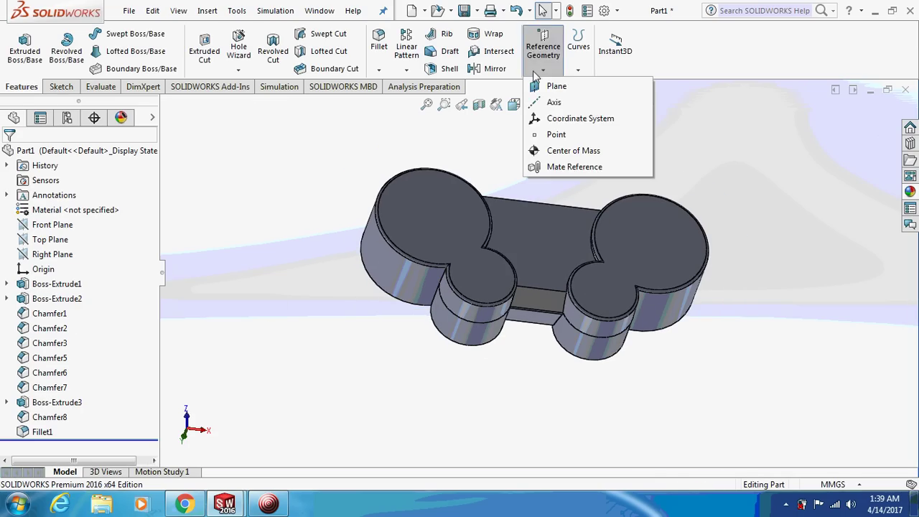
{"action": "left_click", "coordinate": [556, 85]}
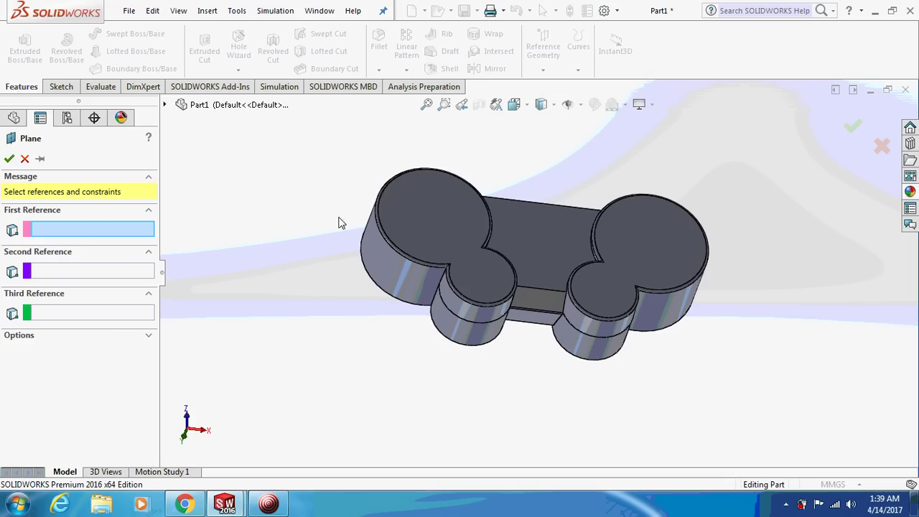
{"action": "left_click", "coordinate": [446, 225]}
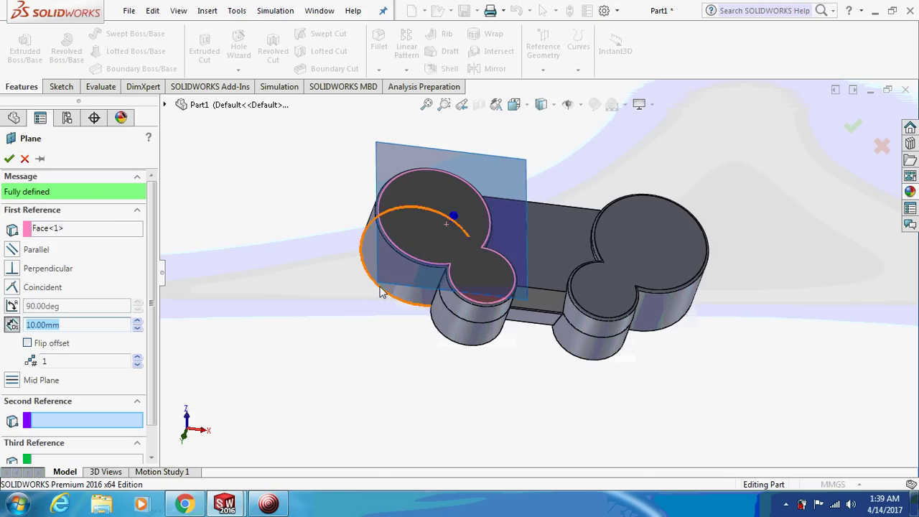
{"action": "mouse_move", "coordinate": [381, 292]}
{"action": "middle_mouse_down"}
{"action": "mouse_move", "coordinate": [385, 234]}
{"action": "mouse_move", "coordinate": [161, 287]}
{"action": "middle_mouse_up"}
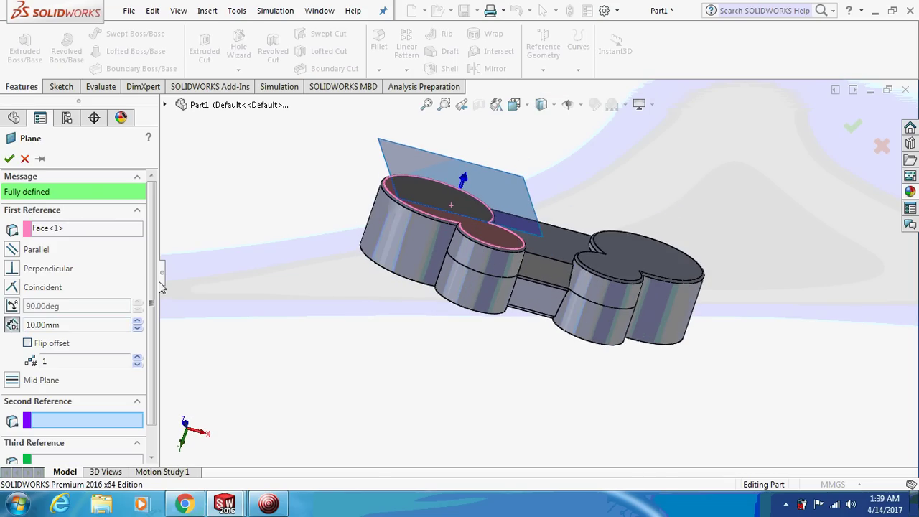
{"action": "left_click", "coordinate": [27, 343]}
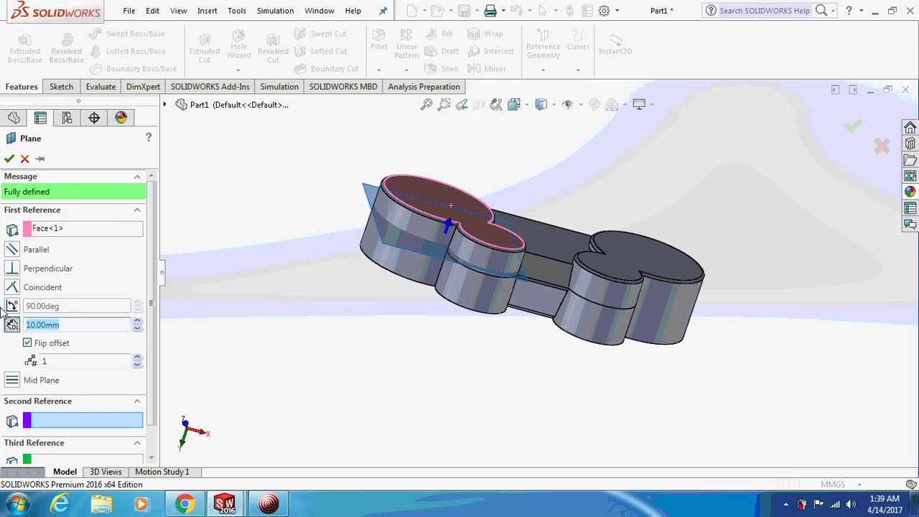
{"action": "type", "text": "44"}
{"action": "key", "text": "Return"}
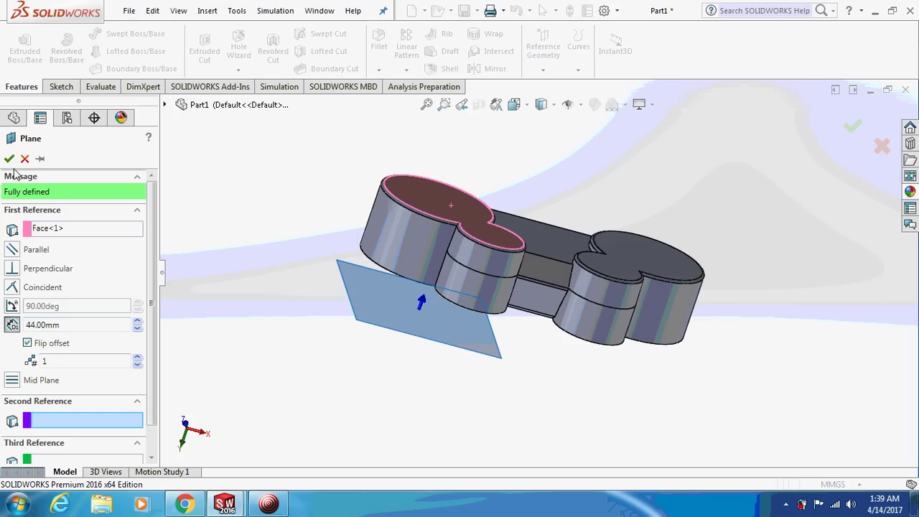
{"action": "left_click", "coordinate": [8, 158]}
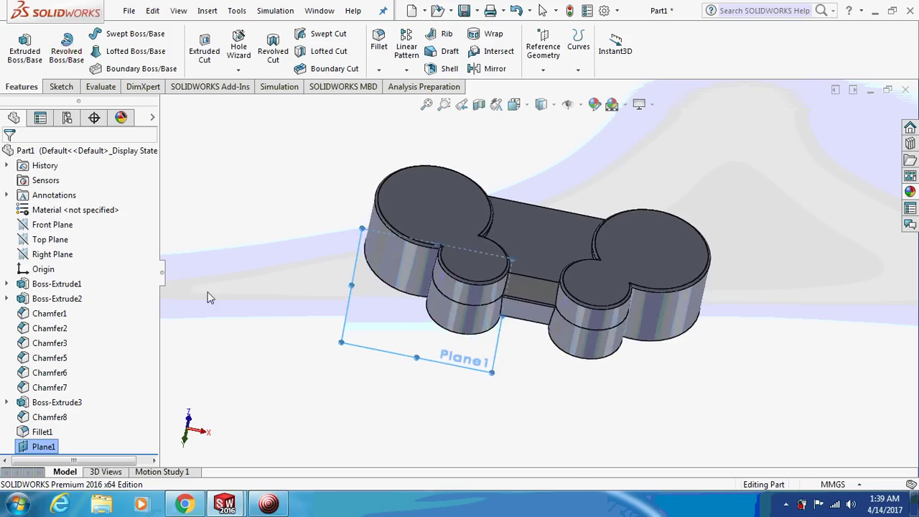
Start a sketch on Plane1 and draw a circle beside the left grip
{"action": "middle_click_drag", "start_coordinate": [208, 297], "coordinate": [195, 346]}
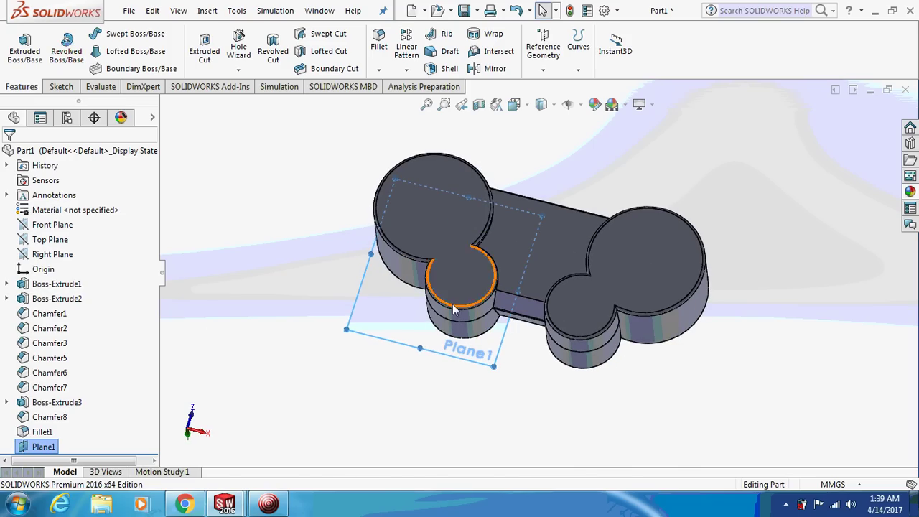
{"action": "right_click", "coordinate": [370, 257]}
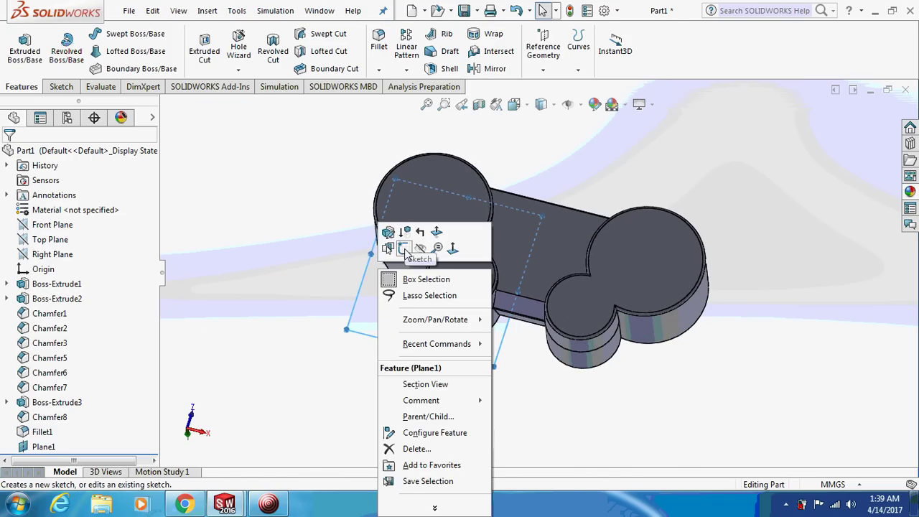
{"action": "left_click", "coordinate": [404, 249]}
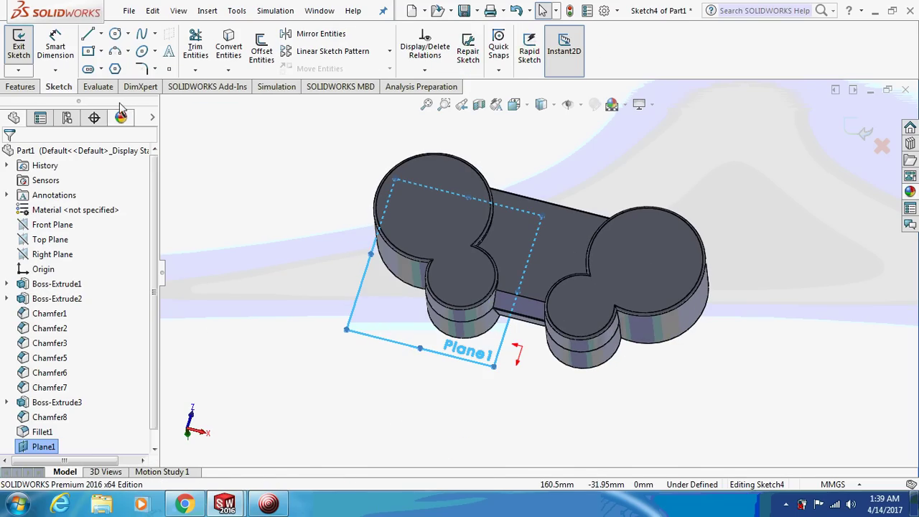
{"action": "left_click", "coordinate": [115, 34]}
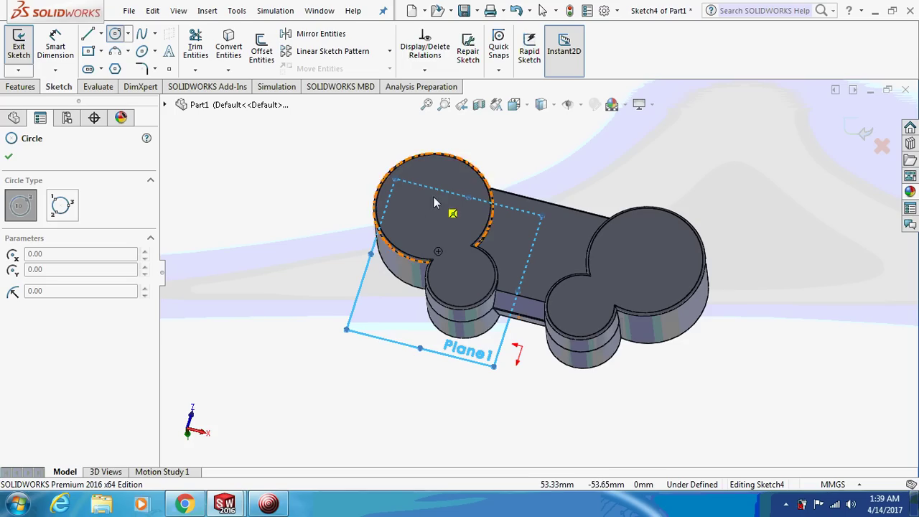
{"action": "left_click", "coordinate": [382, 323]}
{"action": "left_click", "coordinate": [399, 324]}
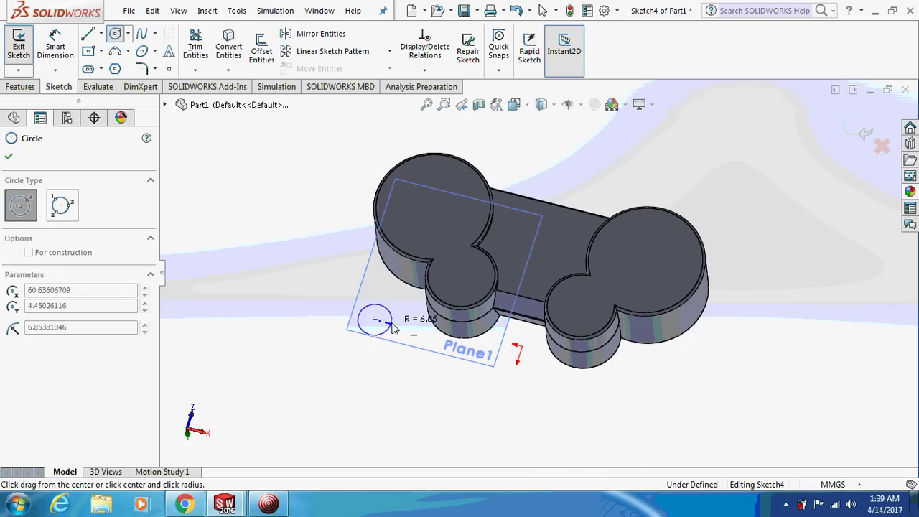
{"action": "key", "text": "Escape"}
Dimension the circle's diameter to 30 mm, then view the part from the right
{"action": "middle_click_drag", "start_coordinate": [383, 328], "coordinate": [363, 376]}
{"action": "key", "text": "d"}
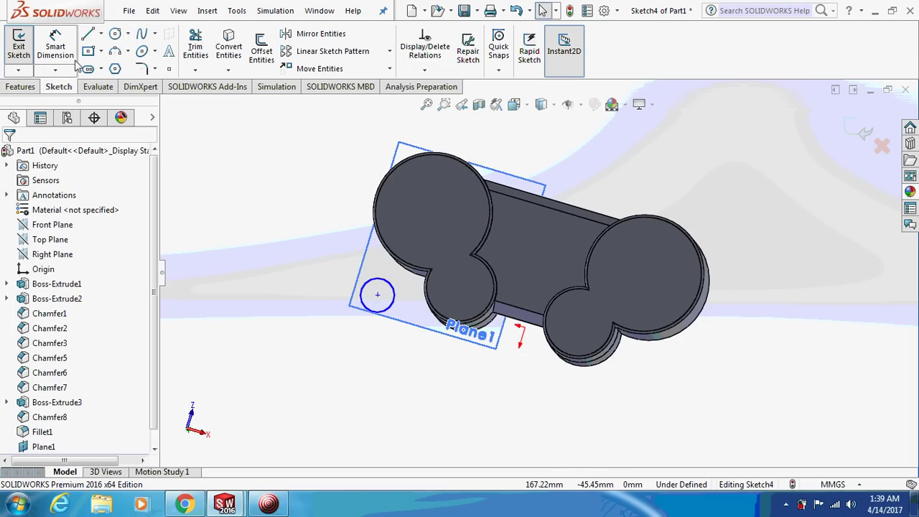
{"action": "left_click", "coordinate": [384, 309]}
{"action": "left_click", "coordinate": [276, 336]}
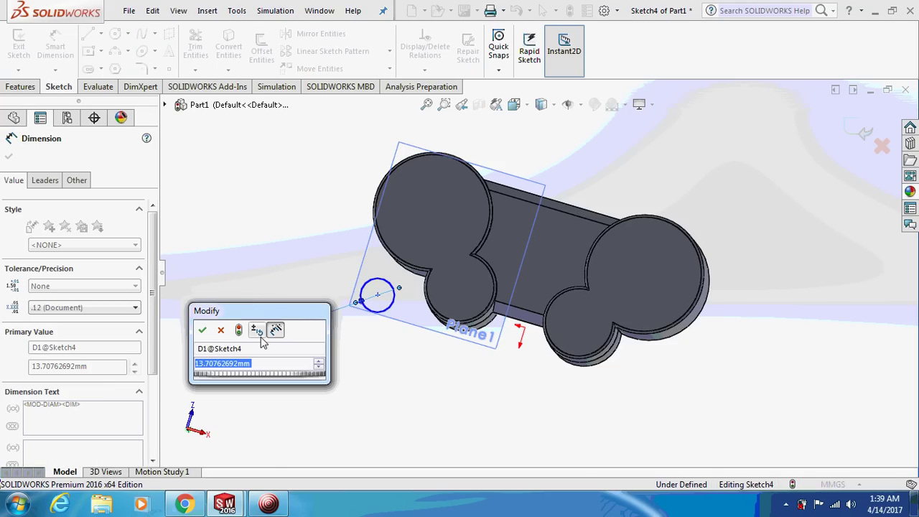
{"action": "type", "text": "30"}
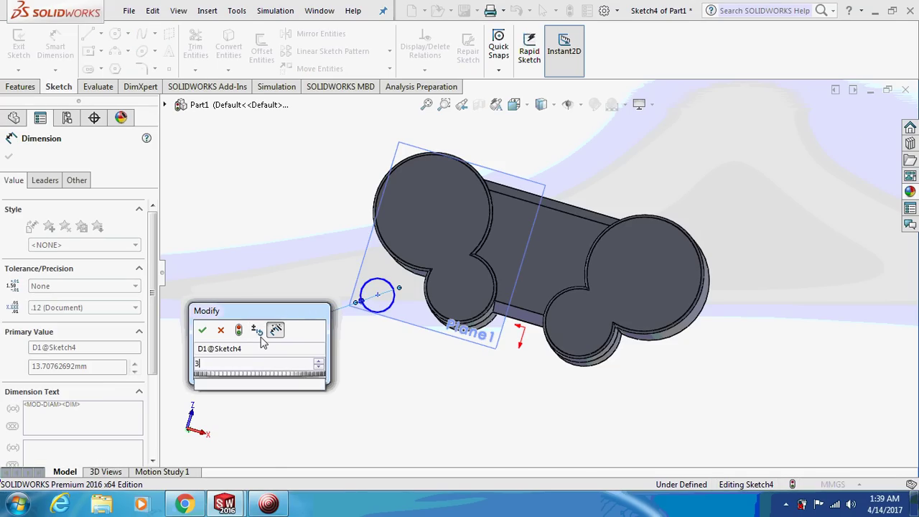
{"action": "key", "text": "Return"}
{"action": "key", "text": "Escape"}
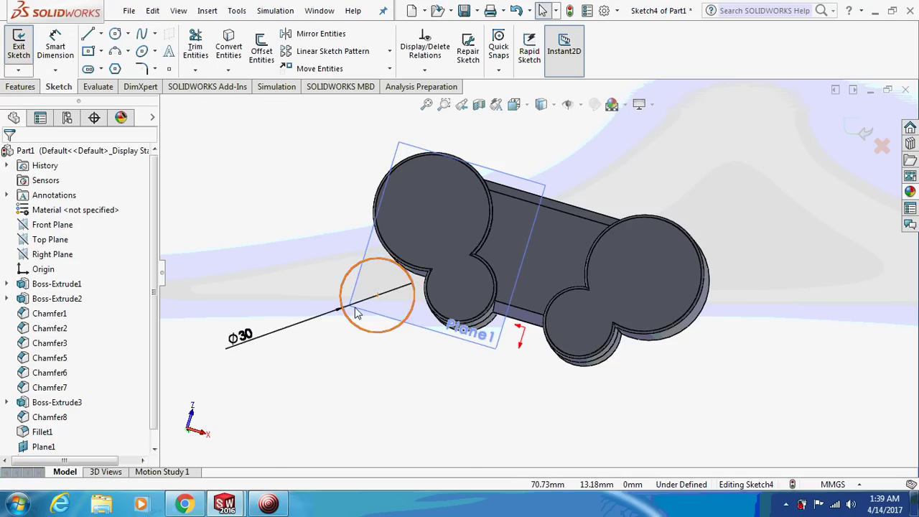
{"action": "middle_click_drag", "start_coordinate": [262, 342], "coordinate": [334, 237]}
{"action": "key", "text": "ctrl+4"}
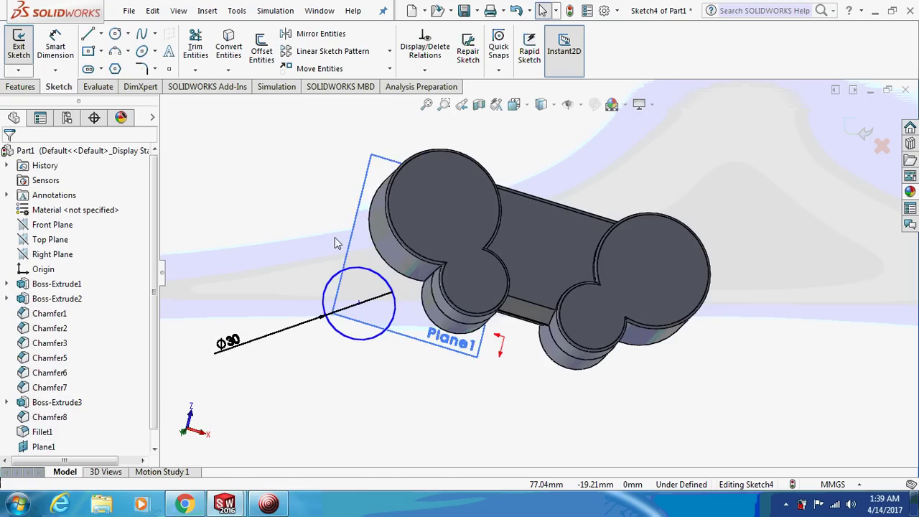
Locate the Ø30 circle centre 45 mm and 18 mm from the left grip centre, then exit Sketch4
{"action": "key", "text": "ctrl+5"}
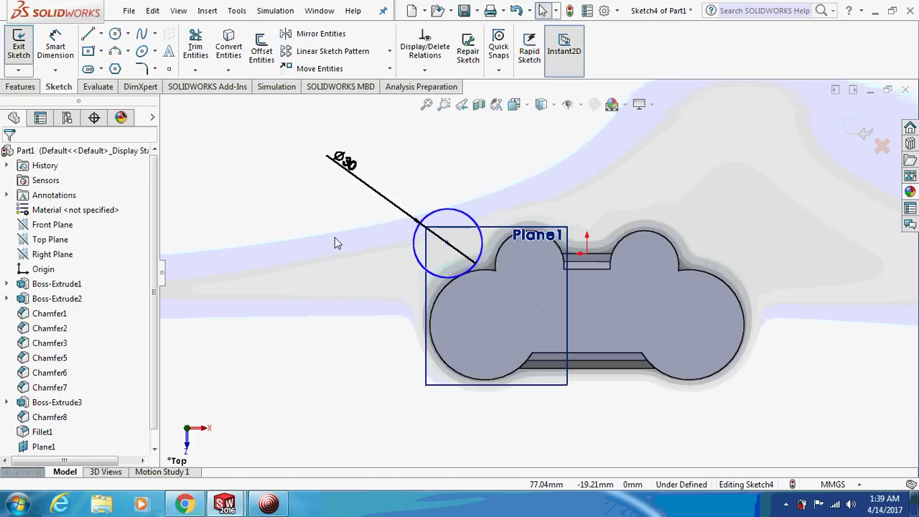
{"action": "key", "text": "ctrl+6"}
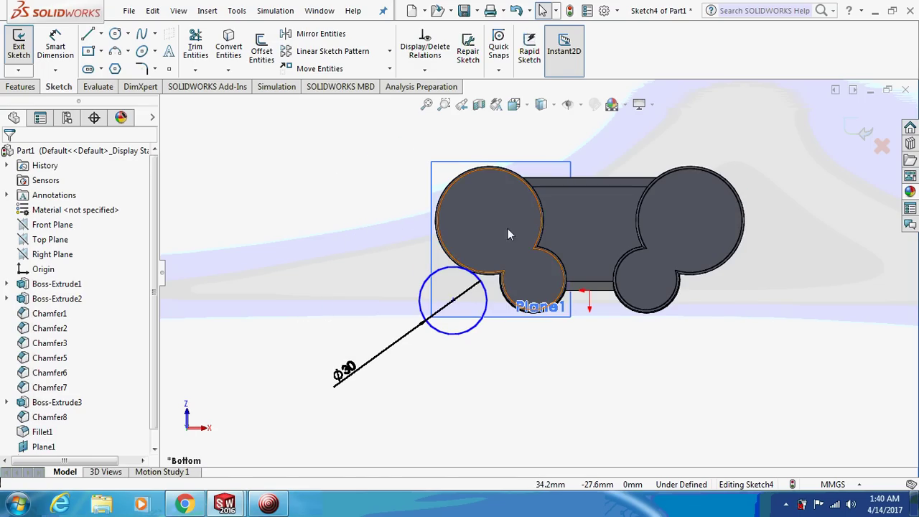
{"action": "left_click", "coordinate": [57, 48]}
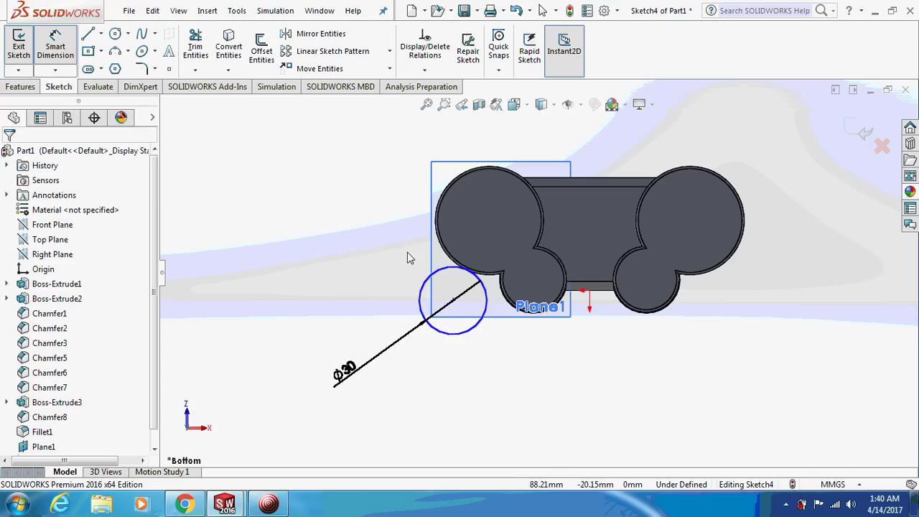
{"action": "left_click", "coordinate": [453, 302]}
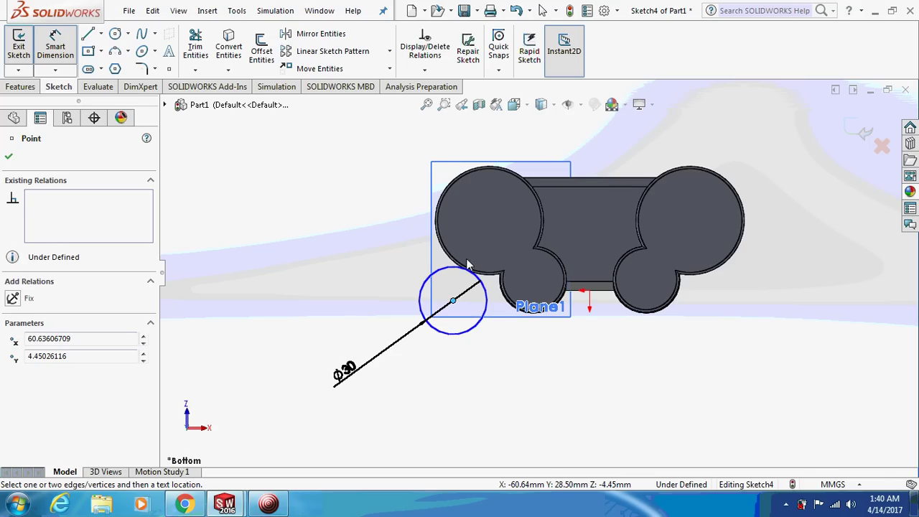
{"action": "key", "text": "Escape"}
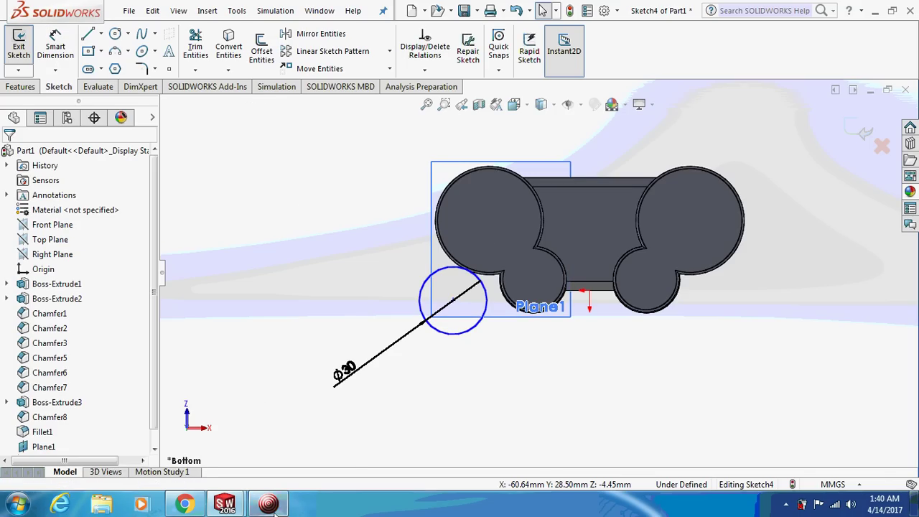
{"action": "right_click", "coordinate": [270, 505]}
{"action": "left_click", "coordinate": [262, 505]}
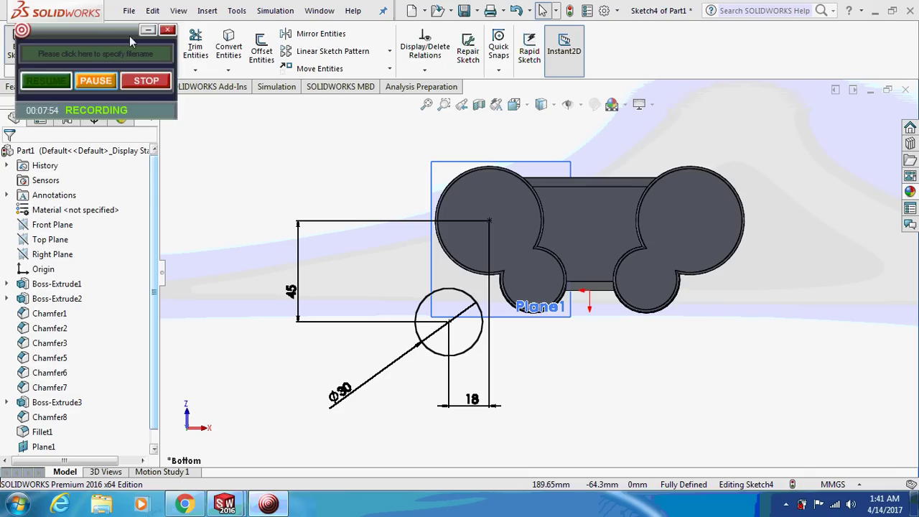
{"action": "left_click", "coordinate": [147, 29]}
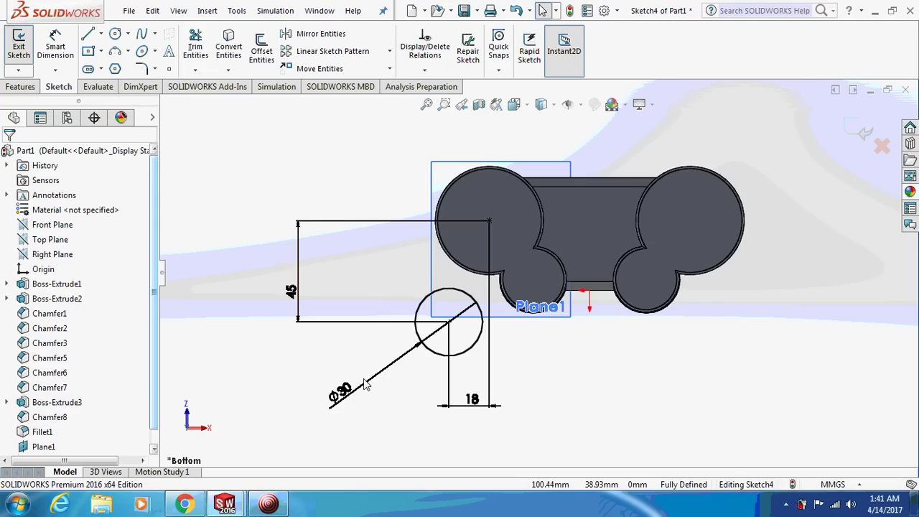
{"action": "middle_click_drag", "start_coordinate": [237, 326], "coordinate": [223, 203]}
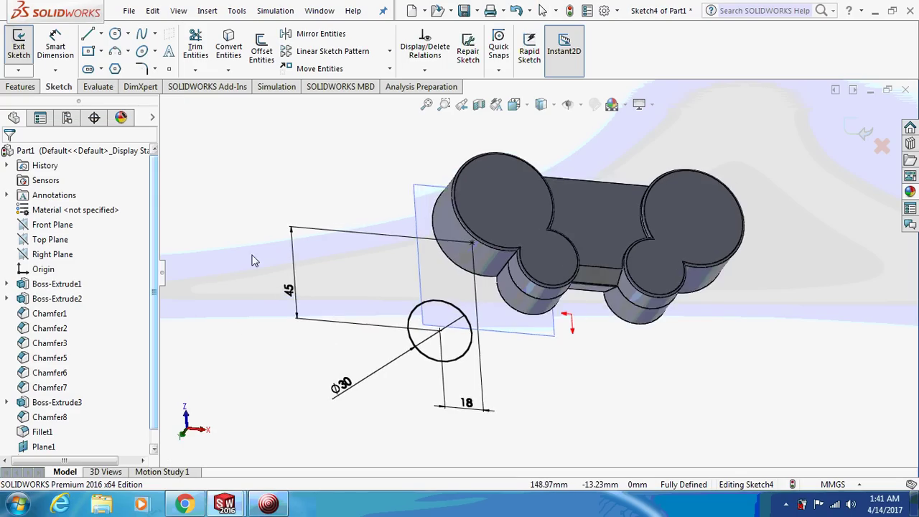
{"action": "left_click", "coordinate": [18, 43]}
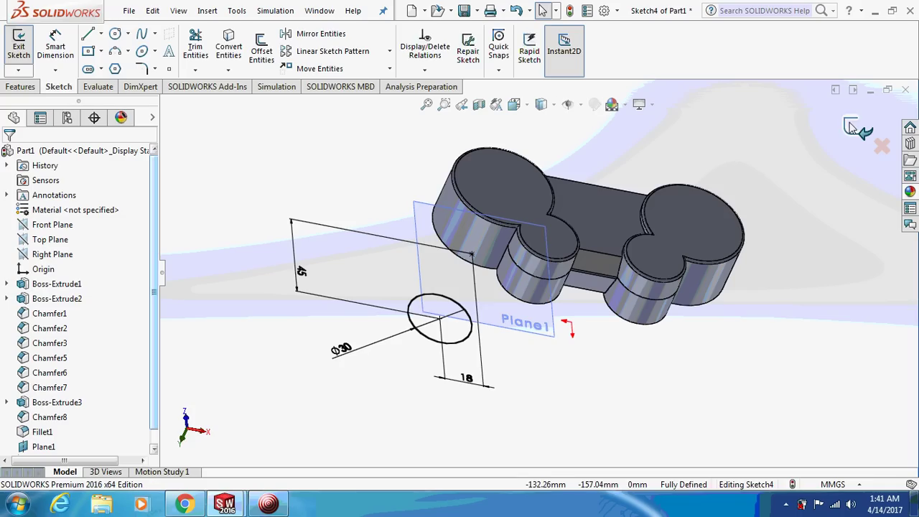
Sketch on the left grip's top face, convert its outline edges and trim away the lobe arcs
{"action": "right_click", "coordinate": [493, 177]}
{"action": "left_click", "coordinate": [514, 95]}
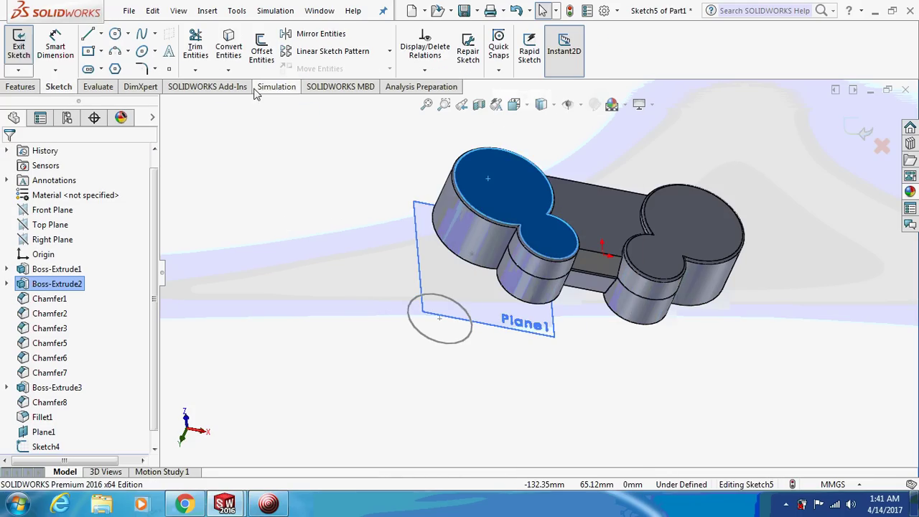
{"action": "left_click", "coordinate": [230, 51]}
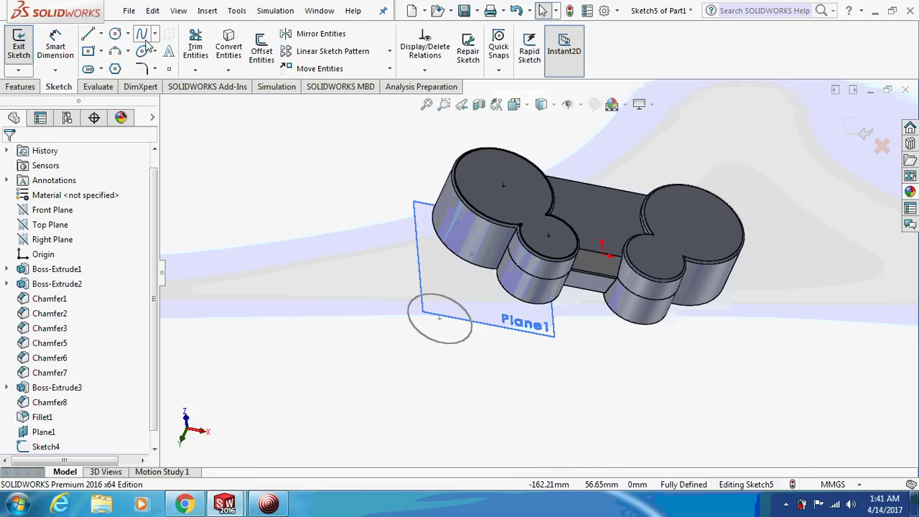
{"action": "left_click", "coordinate": [201, 51]}
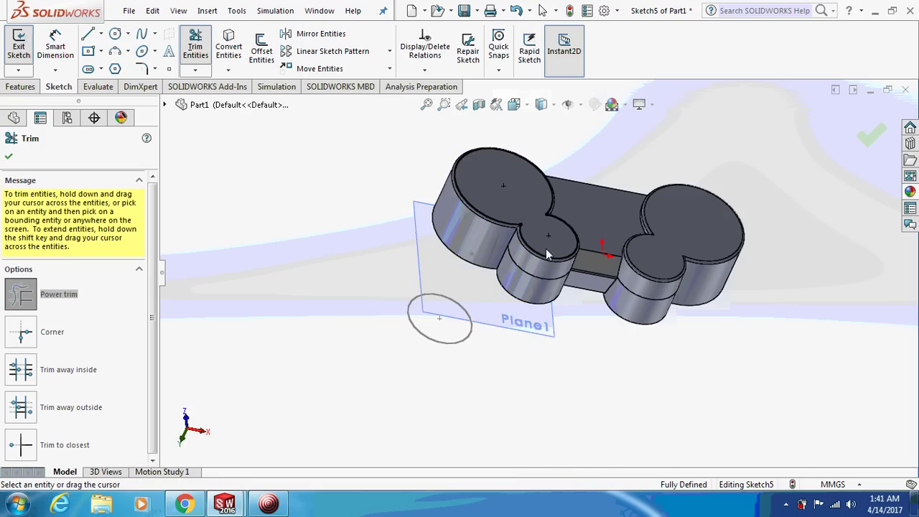
{"action": "left_click_drag", "start_coordinate": [591, 213], "coordinate": [496, 172]}
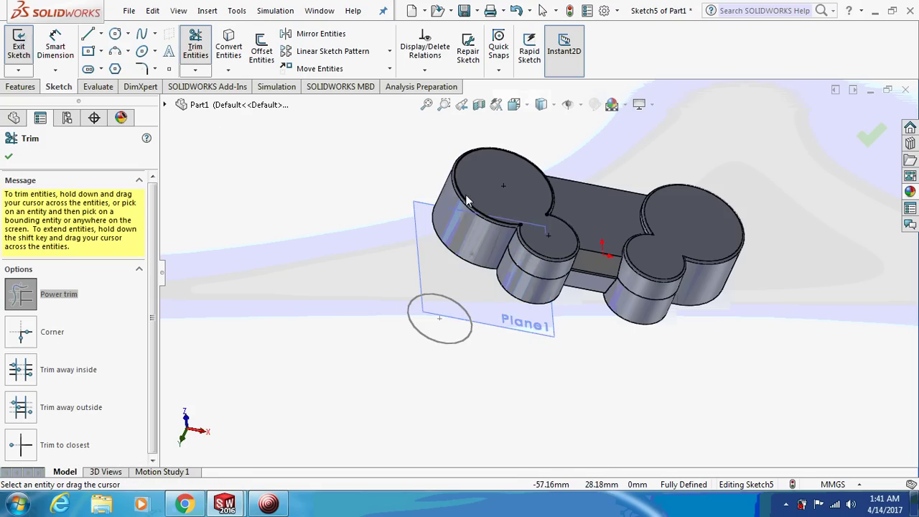
Draw a circle matching the large round lobe and exit Sketch5
{"action": "left_click", "coordinate": [114, 35]}
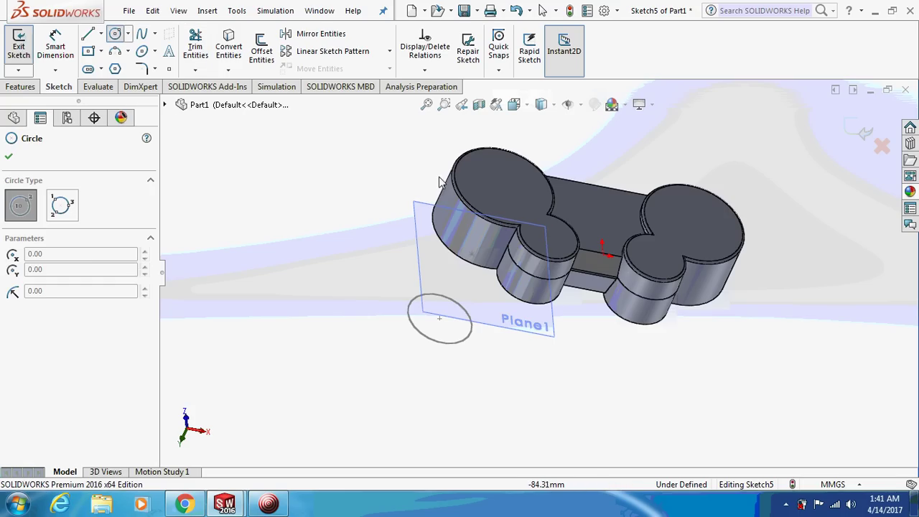
{"action": "left_click", "coordinate": [503, 185]}
{"action": "left_click", "coordinate": [552, 206]}
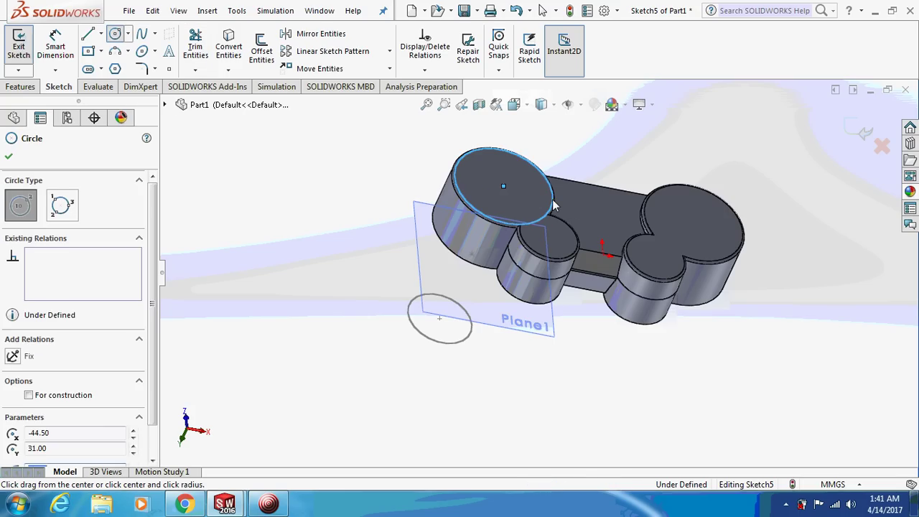
{"action": "key", "text": "Escape"}
{"action": "left_click", "coordinate": [865, 132]}
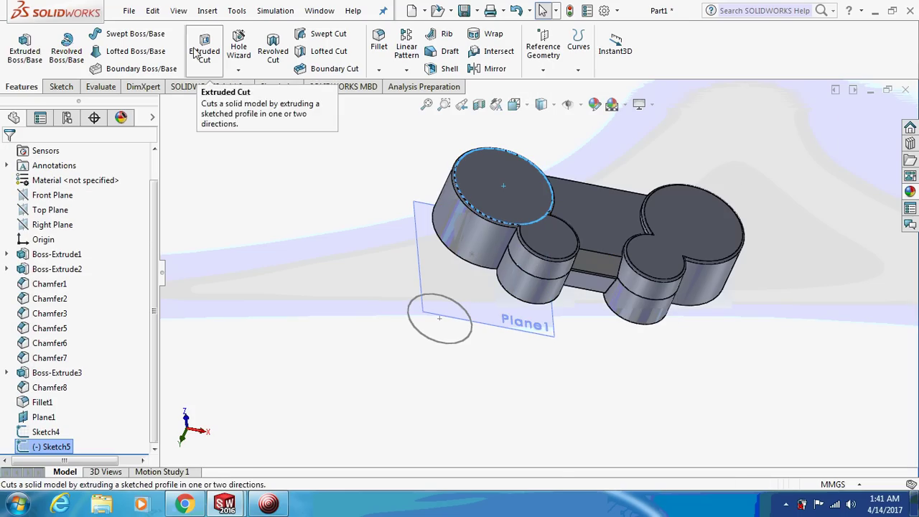
Loft from the Sketch5 top-face circle to the Ø30 Sketch4 circle, creating Loft1
{"action": "left_click", "coordinate": [128, 51]}
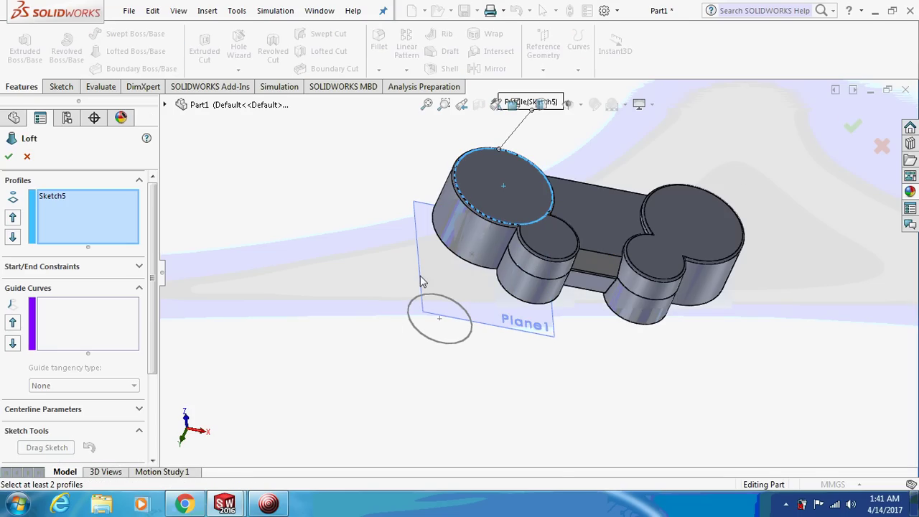
{"action": "left_click", "coordinate": [423, 341]}
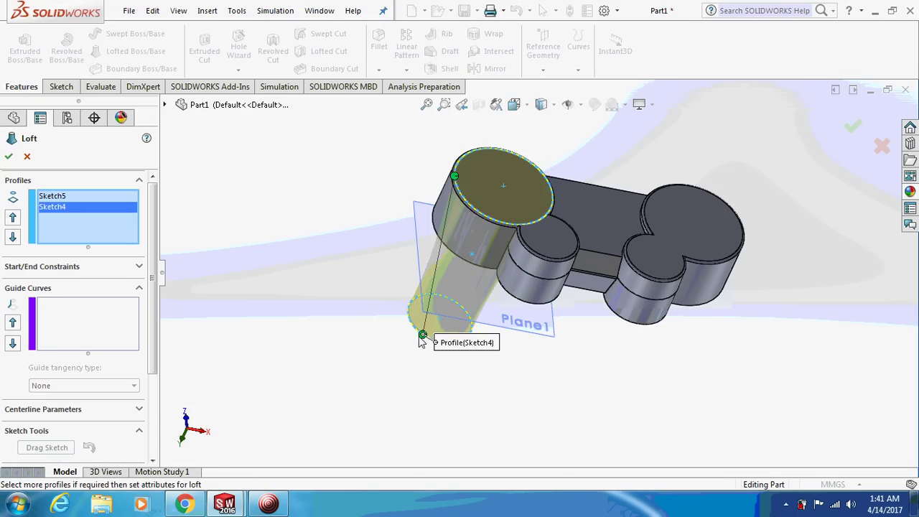
{"action": "mouse_move", "coordinate": [317, 330]}
{"action": "middle_mouse_down"}
{"action": "mouse_move", "coordinate": [353, 303]}
{"action": "mouse_move", "coordinate": [357, 328]}
{"action": "mouse_move", "coordinate": [345, 332]}
{"action": "middle_mouse_up"}
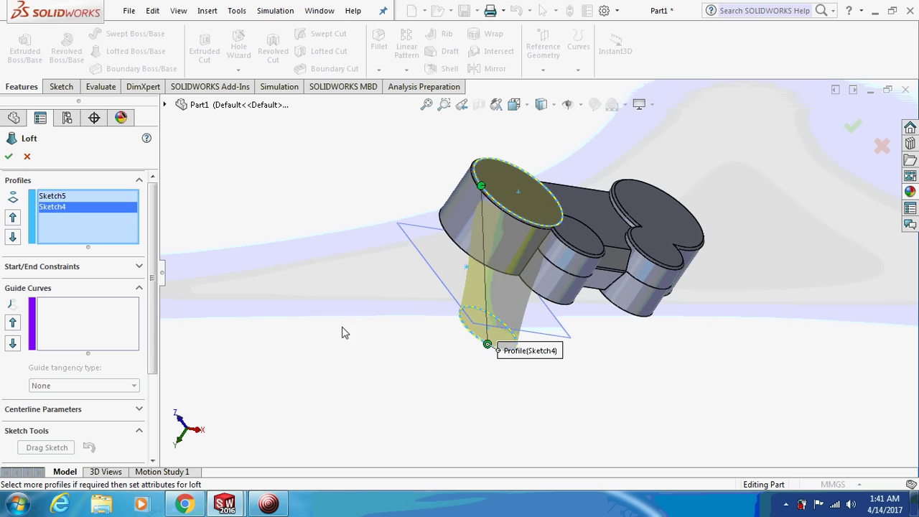
{"action": "left_click", "coordinate": [8, 158]}
{"action": "mouse_move", "coordinate": [314, 266]}
{"action": "middle_mouse_down"}
{"action": "mouse_move", "coordinate": [323, 269]}
{"action": "mouse_move", "coordinate": [256, 275]}
{"action": "mouse_move", "coordinate": [299, 311]}
{"action": "mouse_move", "coordinate": [440, 279]}
{"action": "mouse_move", "coordinate": [320, 297]}
{"action": "mouse_move", "coordinate": [318, 256]}
{"action": "mouse_move", "coordinate": [340, 199]}
{"action": "mouse_move", "coordinate": [308, 160]}
{"action": "middle_mouse_up"}
Fillet the lofted grip's bottom circular edge with an 8 mm radius
{"action": "left_click", "coordinate": [379, 50]}
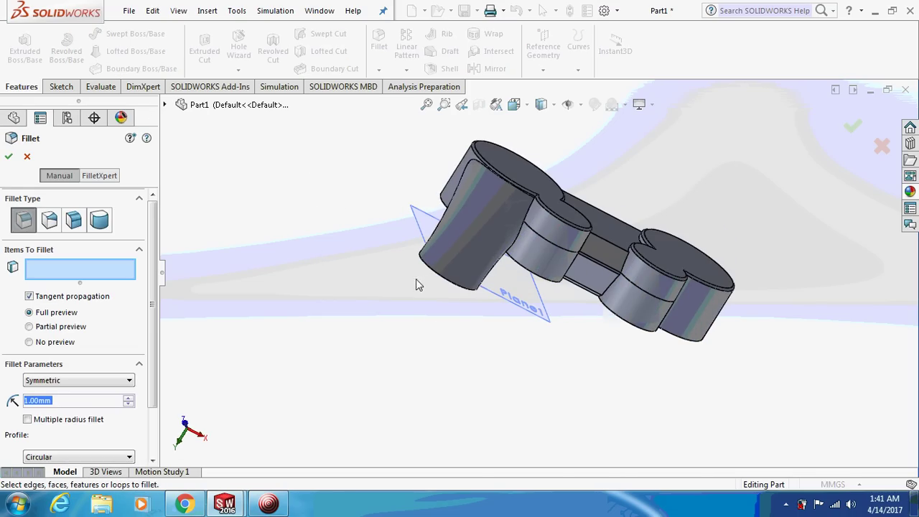
{"action": "left_click", "coordinate": [435, 272]}
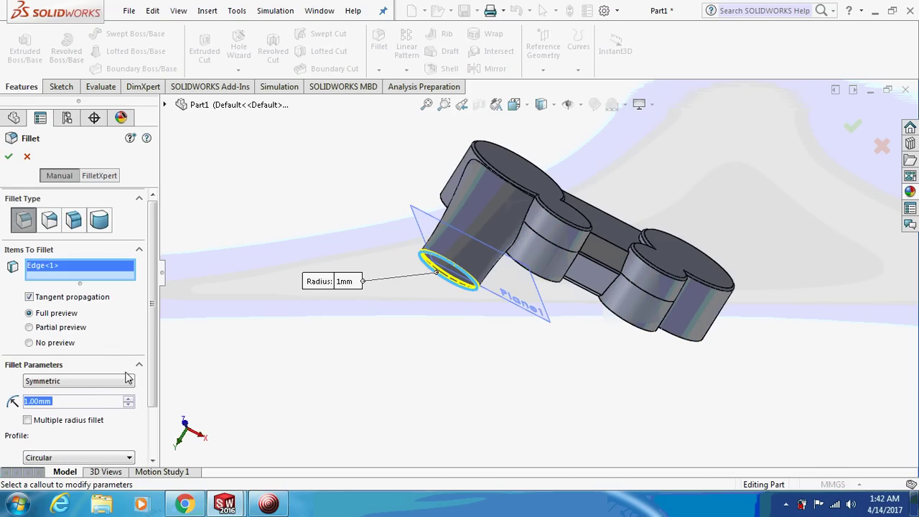
{"action": "type", "text": "8"}
{"action": "key", "text": "Return"}
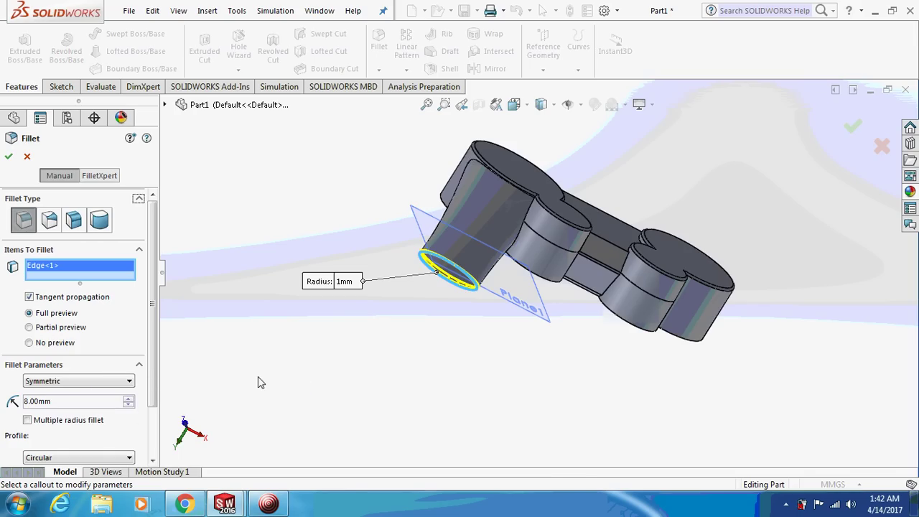
{"action": "middle_click_drag", "start_coordinate": [351, 346], "coordinate": [359, 322]}
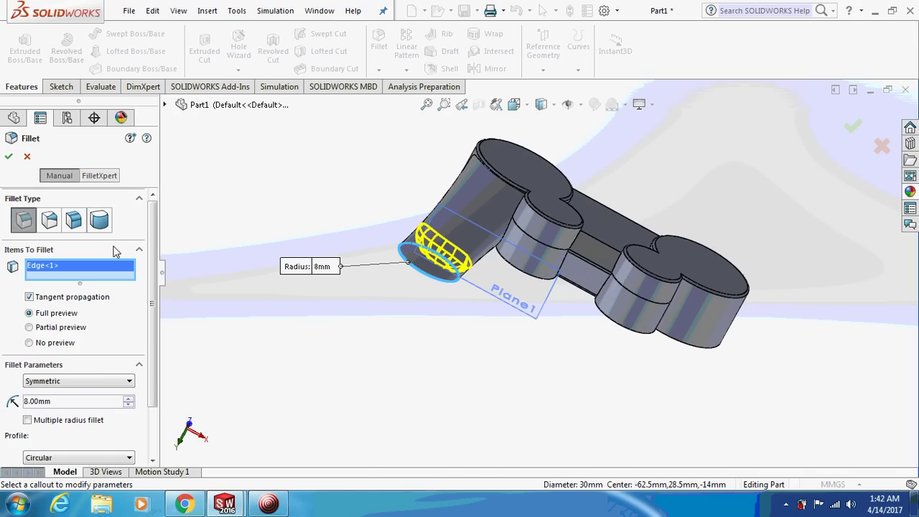
{"action": "left_click", "coordinate": [8, 156]}
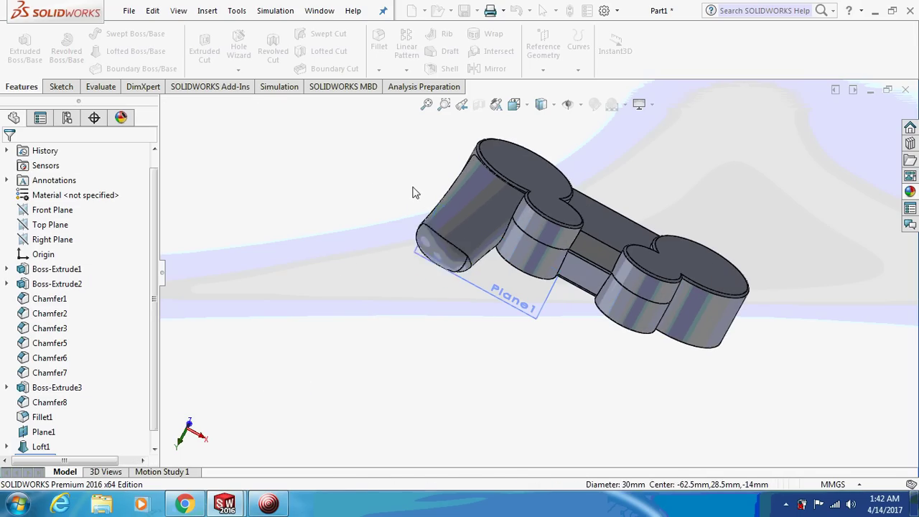
Fillet the arc edge beside the grip with a 5 mm radius
{"action": "middle_click_drag", "start_coordinate": [411, 191], "coordinate": [543, 199]}
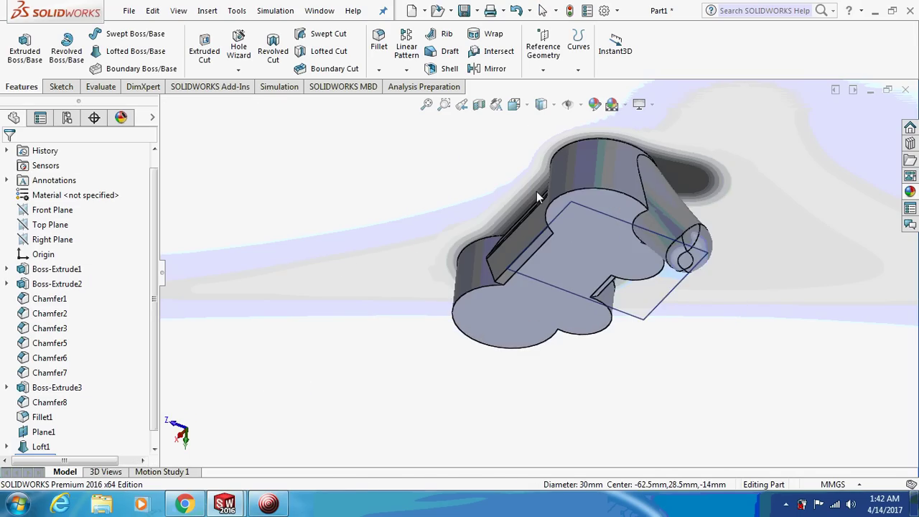
{"action": "left_click", "coordinate": [637, 219]}
{"action": "left_click", "coordinate": [378, 40]}
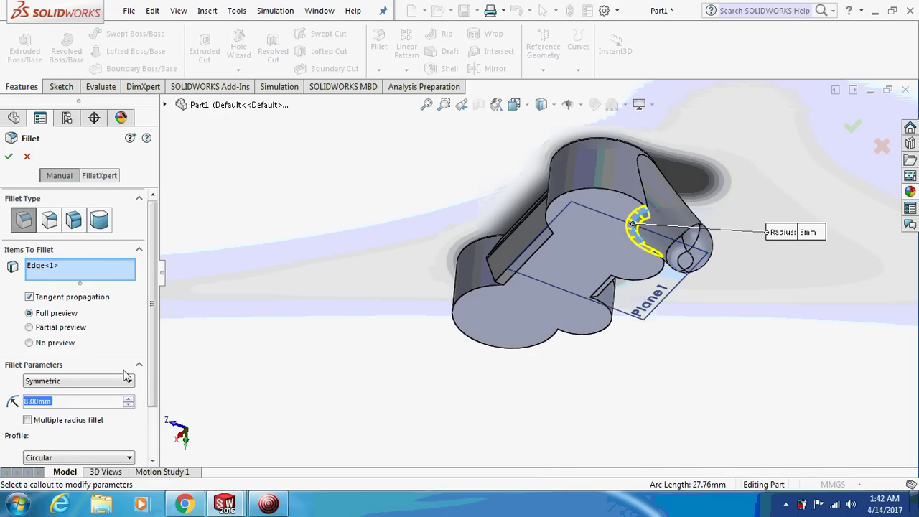
{"action": "type", "text": "5"}
{"action": "key", "text": "Return"}
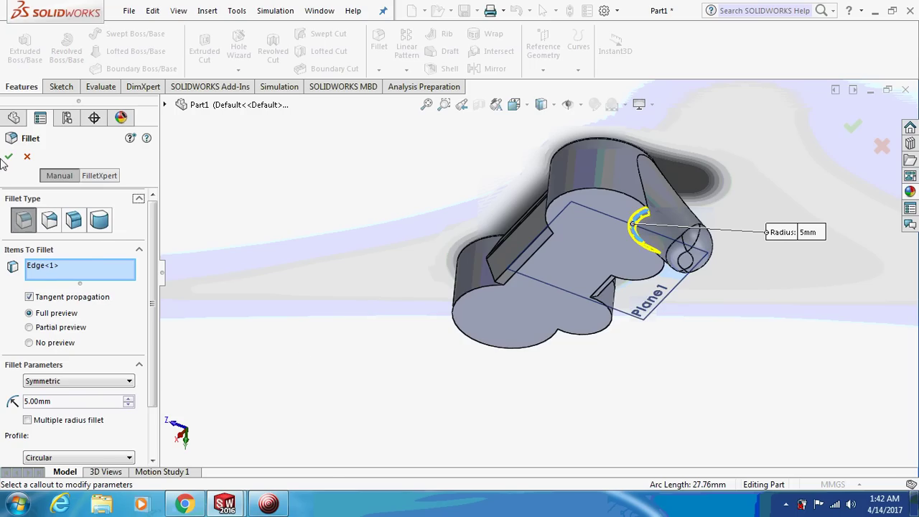
{"action": "left_click", "coordinate": [8, 157]}
{"action": "mouse_move", "coordinate": [392, 264]}
{"action": "middle_mouse_down"}
{"action": "mouse_move", "coordinate": [234, 278]}
{"action": "mouse_move", "coordinate": [304, 281]}
{"action": "middle_mouse_up"}
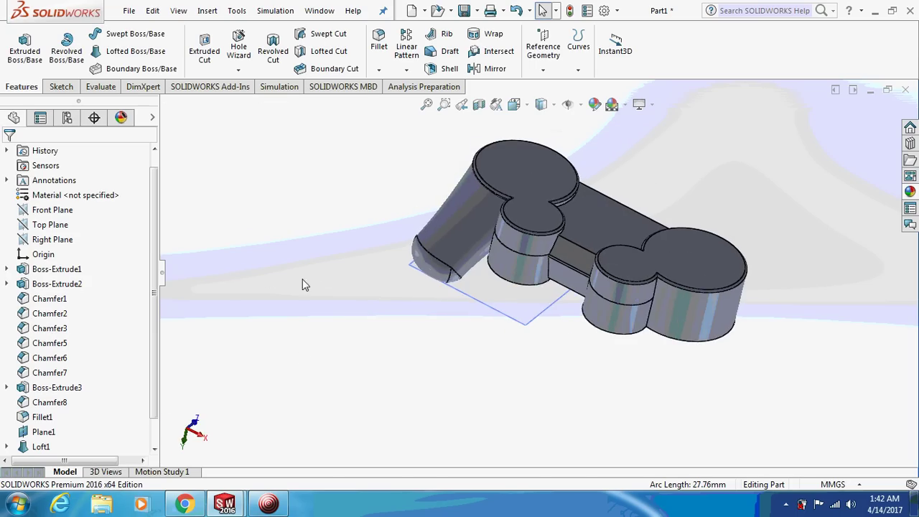
{"action": "left_click", "coordinate": [403, 69]}
{"action": "left_click", "coordinate": [401, 119]}
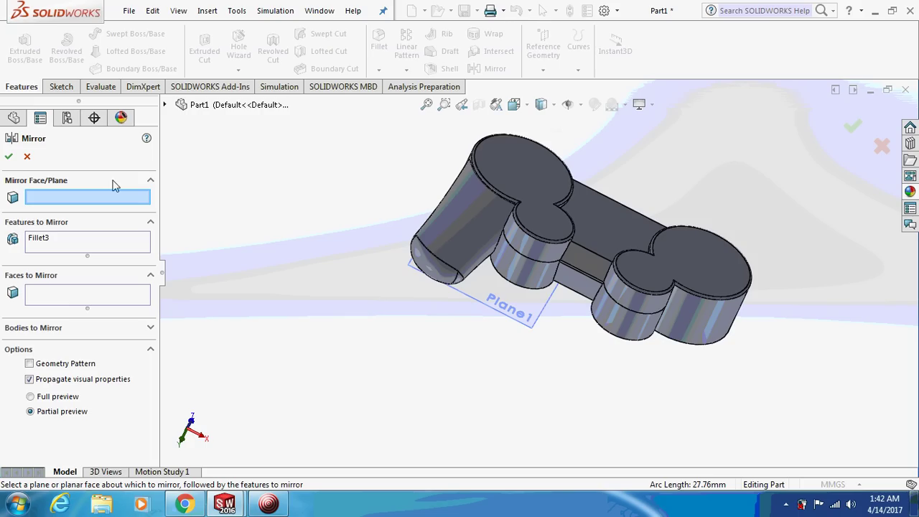
{"action": "left_click", "coordinate": [164, 105]}
{"action": "left_click", "coordinate": [216, 209]}
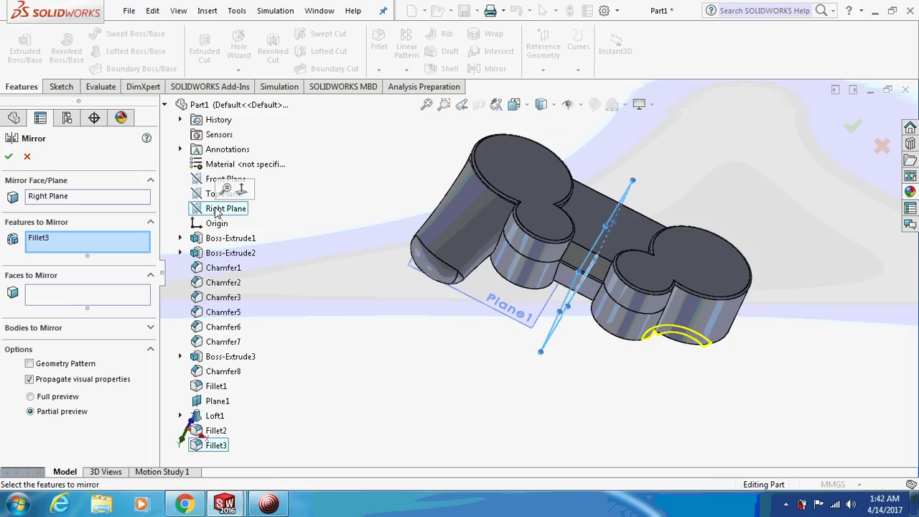
{"action": "left_click", "coordinate": [214, 416]}
{"action": "left_click", "coordinate": [215, 431]}
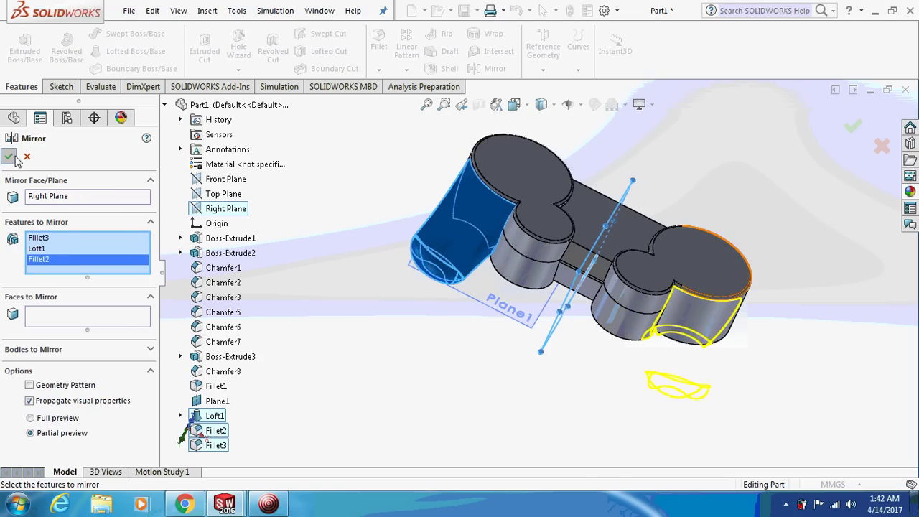
{"action": "key", "text": "Return"}
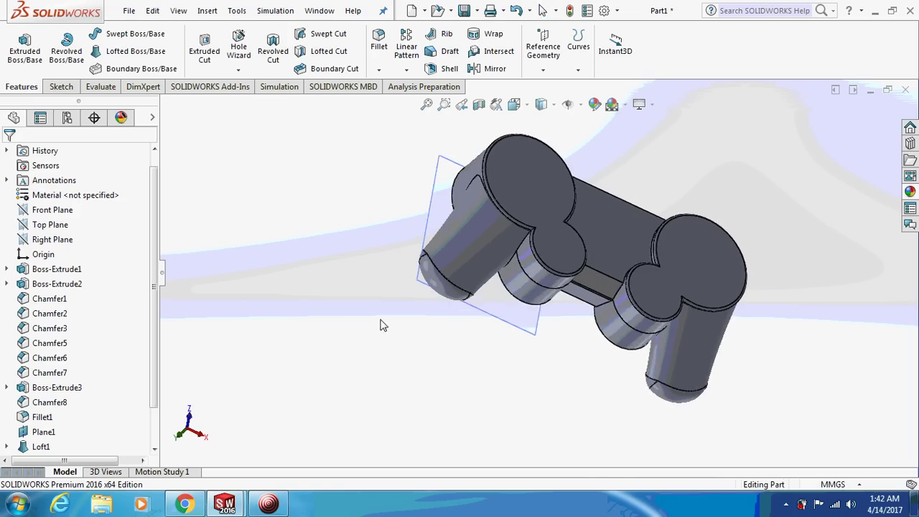
{"action": "mouse_move", "coordinate": [407, 187]}
{"action": "middle_mouse_down"}
{"action": "mouse_move", "coordinate": [413, 240]}
{"action": "mouse_move", "coordinate": [459, 158]}
{"action": "middle_mouse_up"}
{"action": "right_click", "coordinate": [460, 157]}
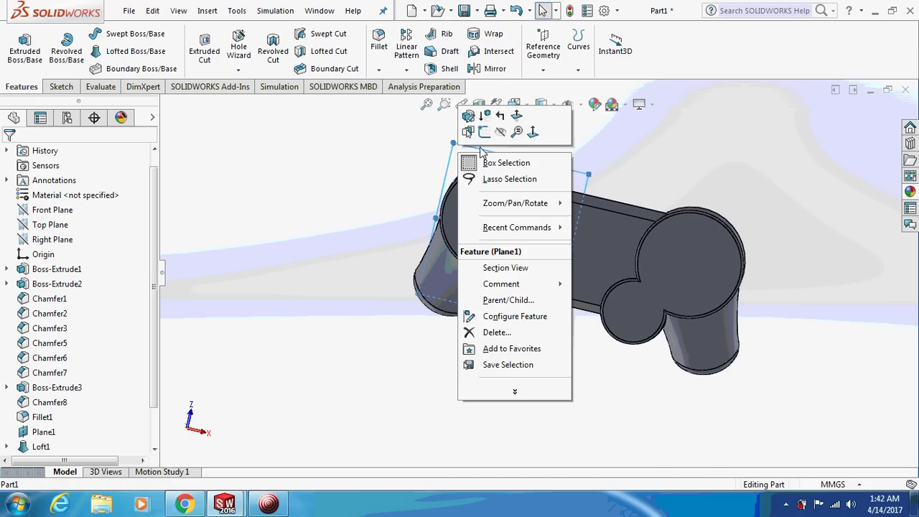
{"action": "left_click", "coordinate": [501, 131]}
{"action": "mouse_move", "coordinate": [404, 180]}
{"action": "middle_mouse_down"}
{"action": "mouse_move", "coordinate": [422, 231]}
{"action": "mouse_move", "coordinate": [361, 222]}
{"action": "middle_mouse_up"}
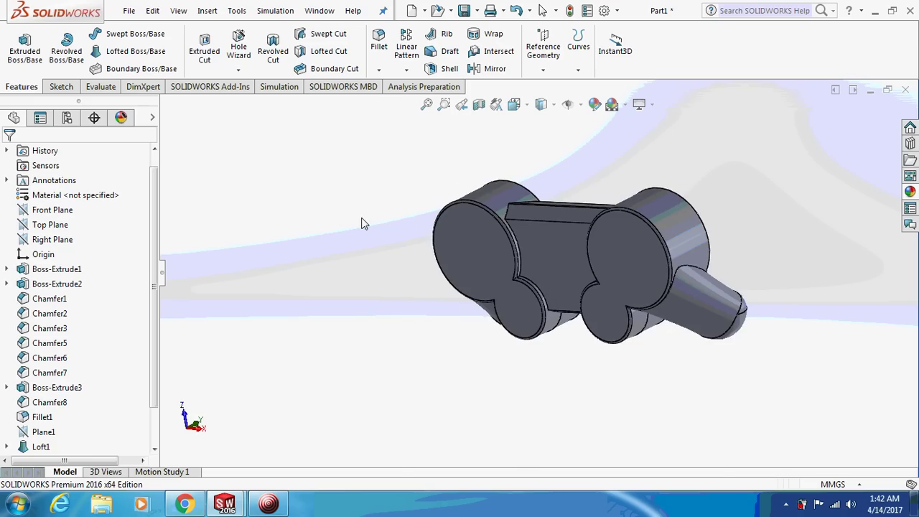
Create Plane2 offset 1 mm from the left rounded end's flat face, flipped to its other side
{"action": "left_click", "coordinate": [551, 68]}
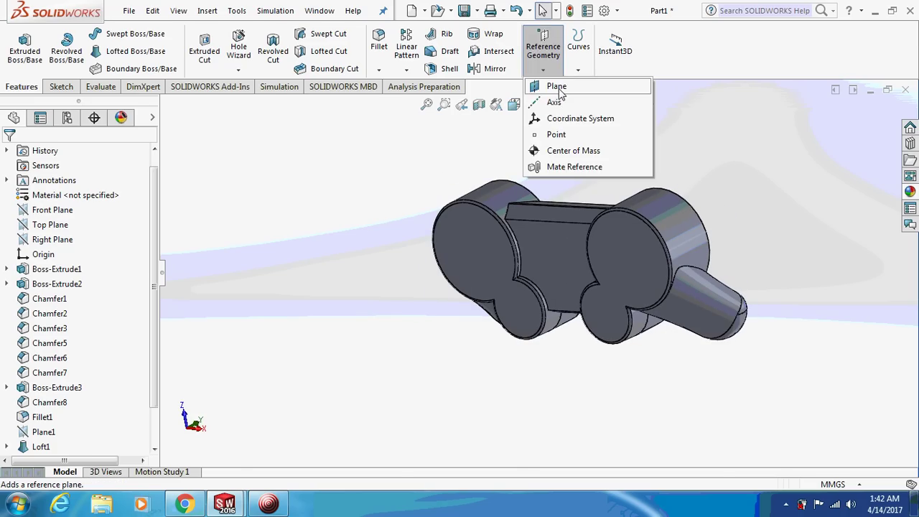
{"action": "left_click", "coordinate": [557, 87]}
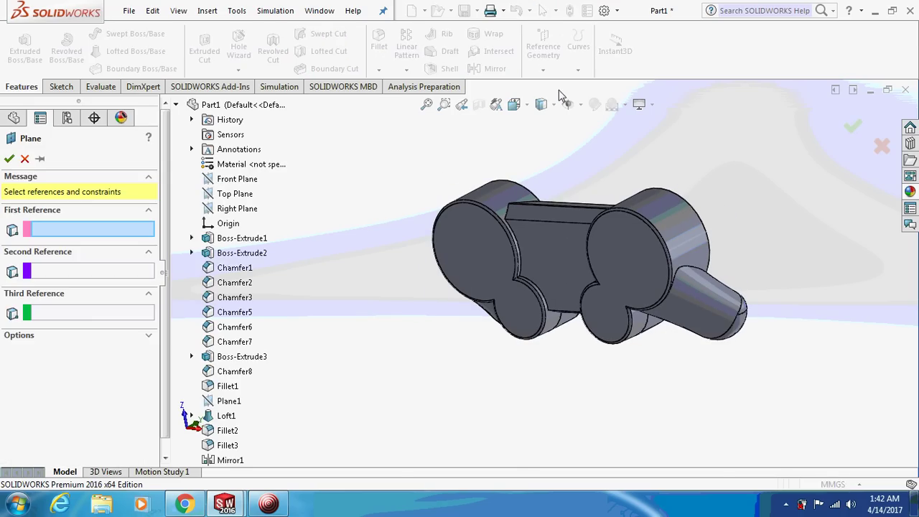
{"action": "left_click", "coordinate": [456, 245]}
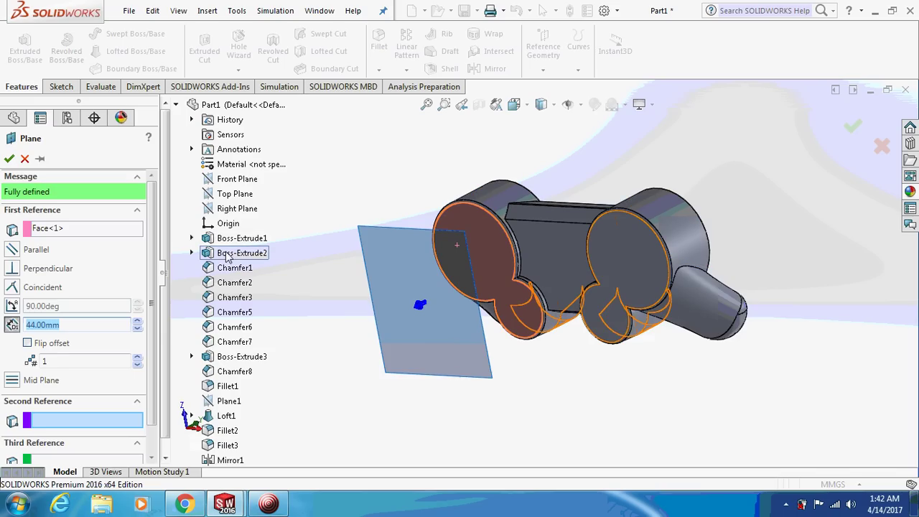
{"action": "left_click", "coordinate": [28, 343]}
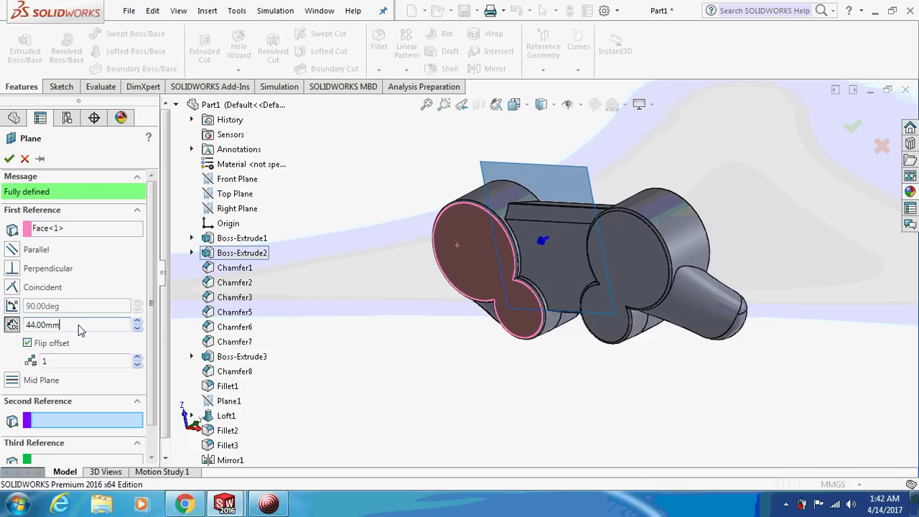
{"action": "type", "text": "1"}
{"action": "key", "text": "Return"}
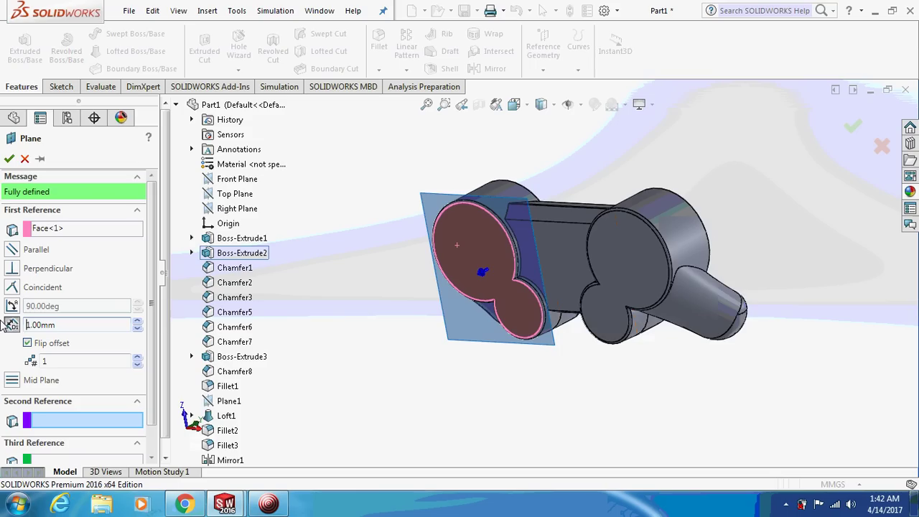
{"action": "left_click", "coordinate": [9, 158]}
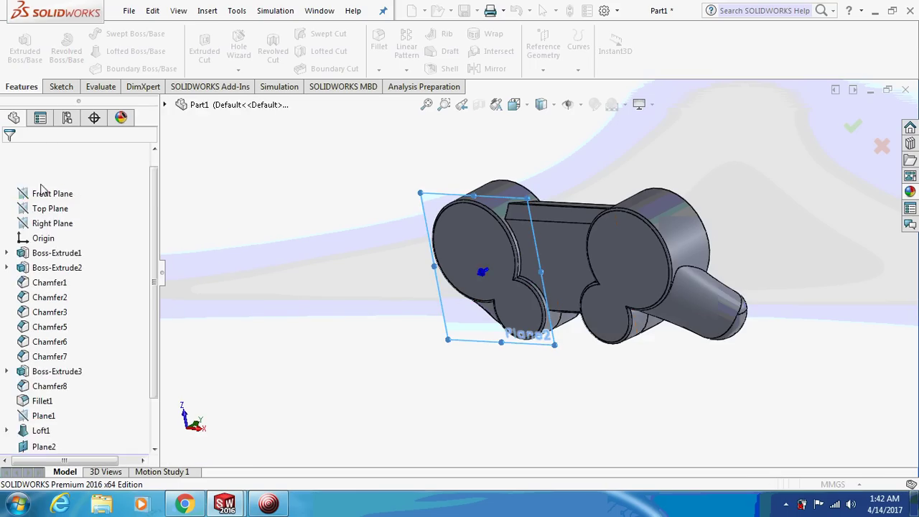
Start a sketch on Plane2 and view it face-on from the bottom
{"action": "right_click", "coordinate": [428, 207]}
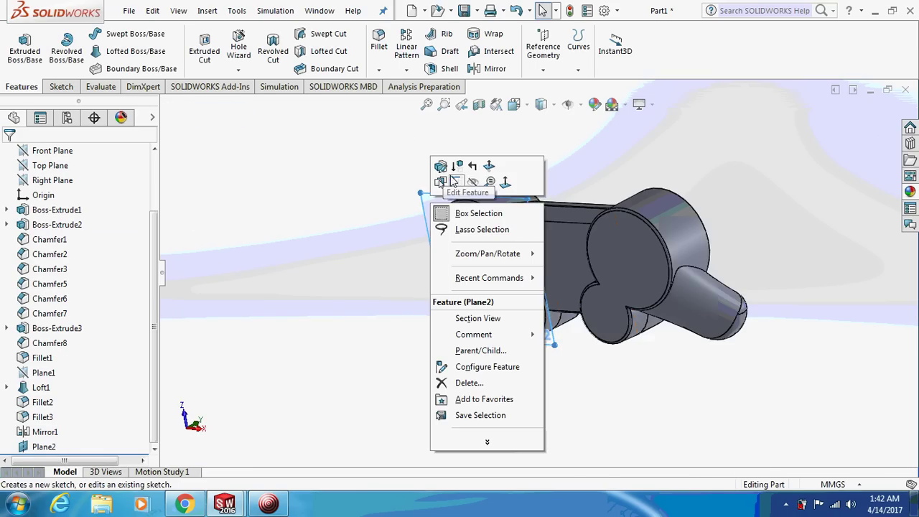
{"action": "left_click", "coordinate": [456, 185]}
{"action": "key", "text": "ctrl+1"}
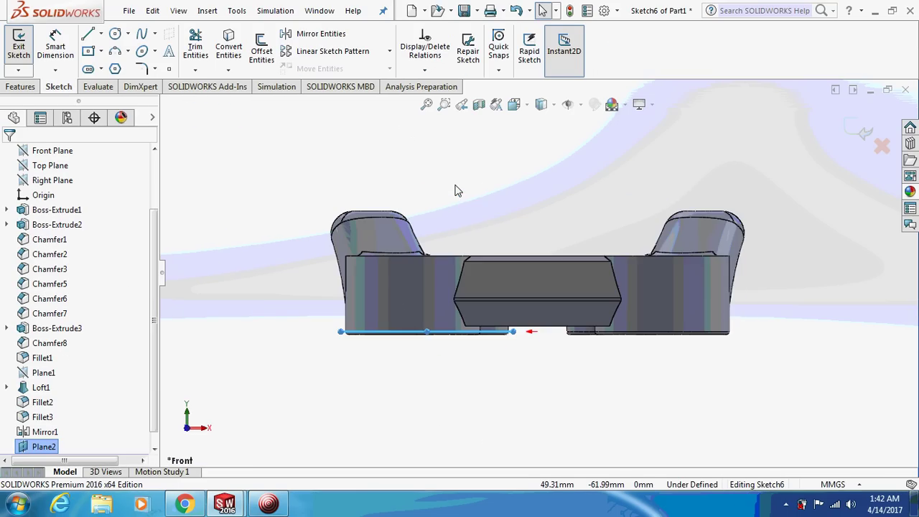
{"action": "key", "text": "ctrl+4"}
{"action": "key", "text": "ctrl+6"}
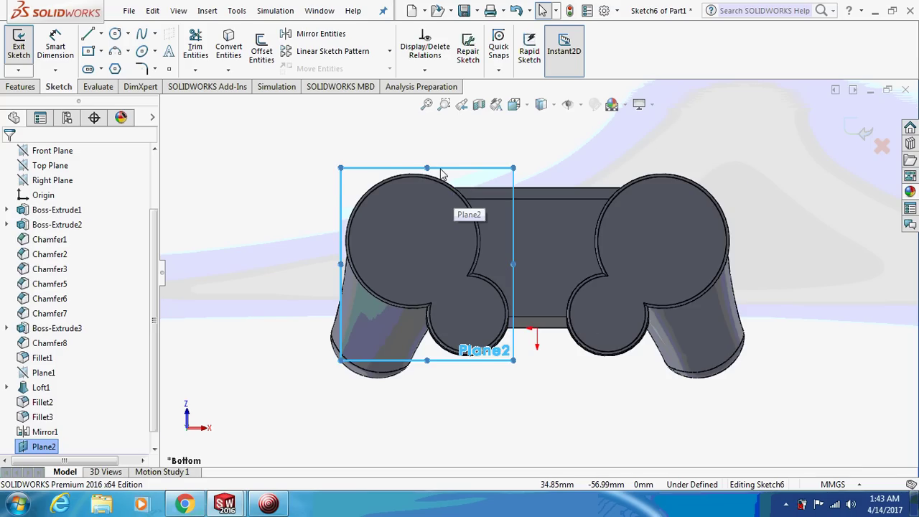
{"action": "scroll", "coordinate": [435, 183], "scroll_direction": "down", "scroll_amount": 2}
Draw a closed four-line trapezoid just above the left rounded end
{"action": "key", "text": "l"}
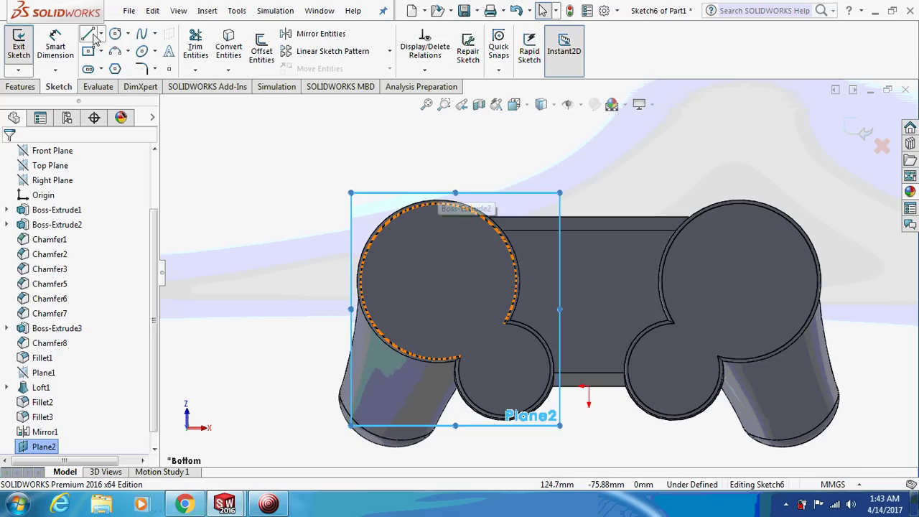
{"action": "left_click", "coordinate": [377, 203]}
{"action": "left_click", "coordinate": [489, 203]}
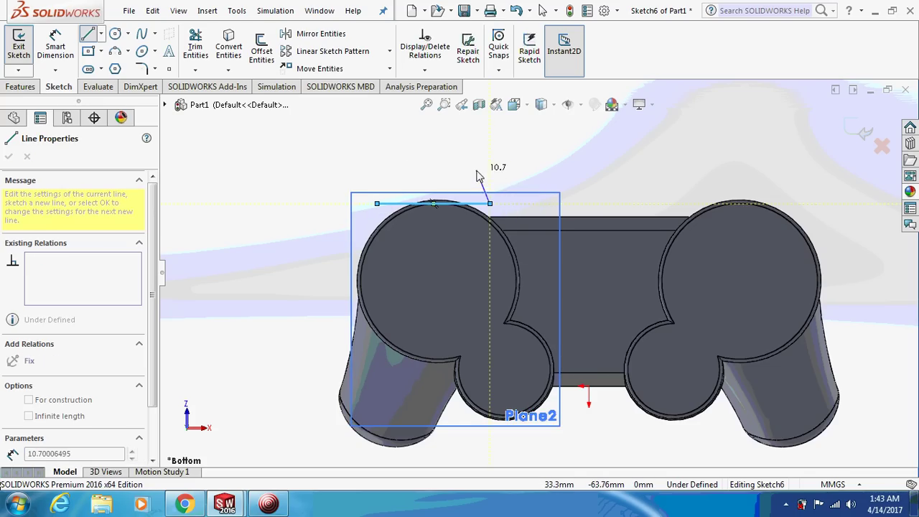
{"action": "left_click", "coordinate": [476, 170]}
{"action": "left_click", "coordinate": [390, 170]}
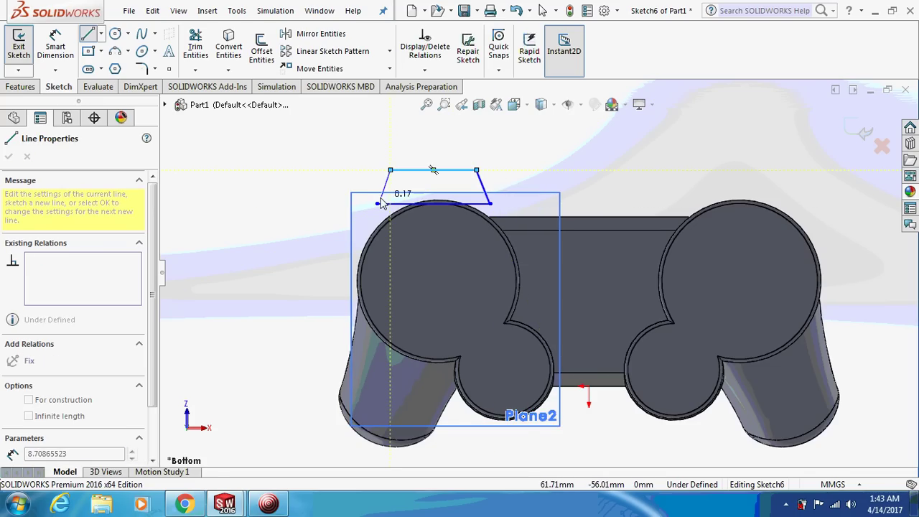
{"action": "left_click", "coordinate": [378, 203]}
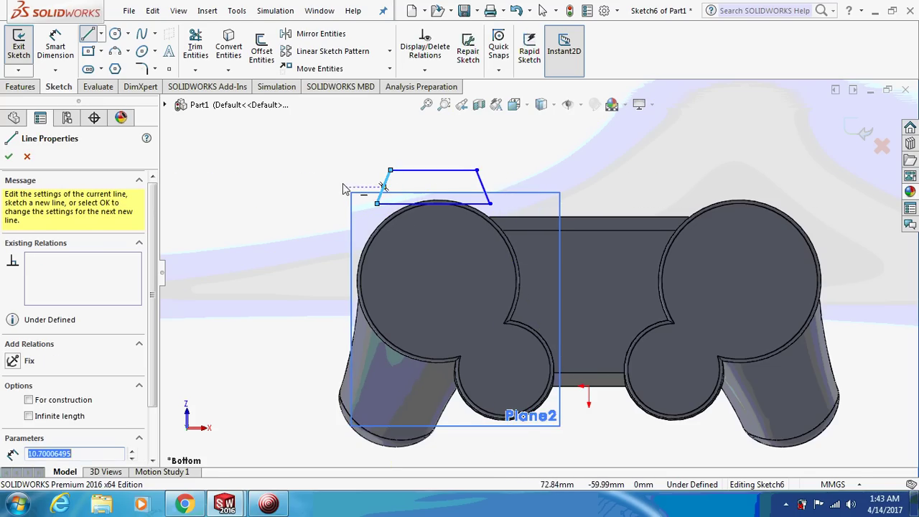
{"action": "key", "text": "Escape"}
{"action": "left_click", "coordinate": [55, 43]}
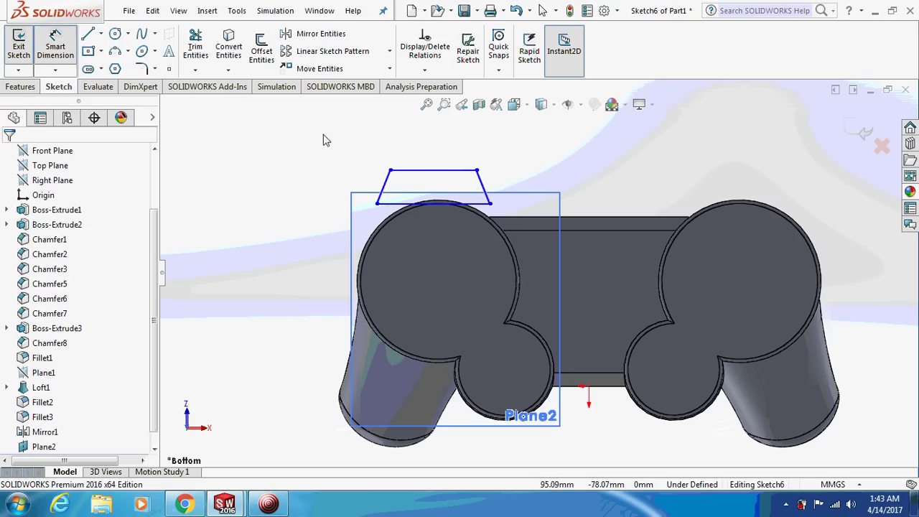
Dimension the trapezoid's top edge to 20 mm and bottom edge to 25 mm
{"action": "left_click", "coordinate": [422, 170]}
{"action": "left_click", "coordinate": [422, 154]}
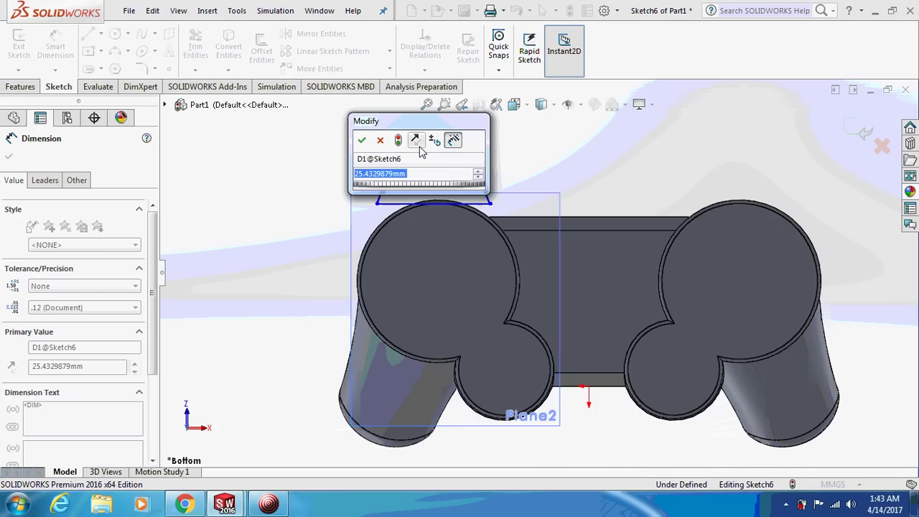
{"action": "type", "text": "20"}
{"action": "key", "text": "Return"}
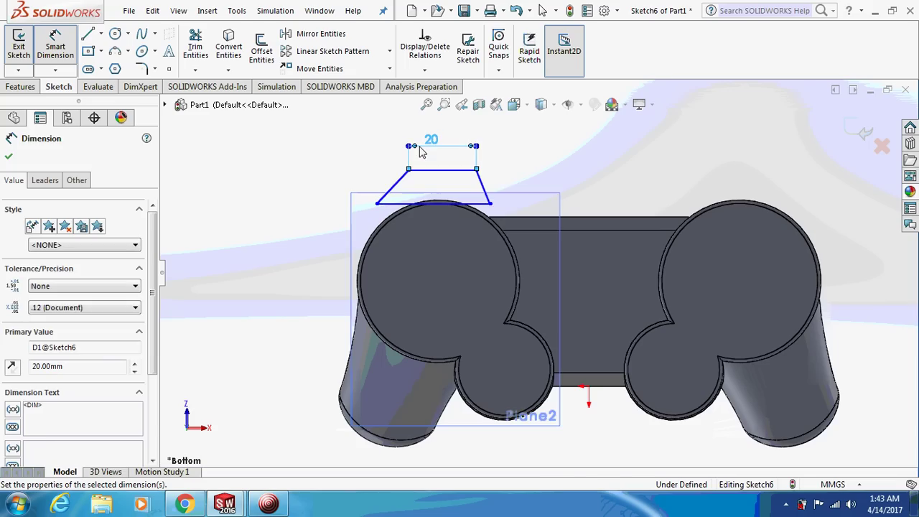
{"action": "left_click", "coordinate": [402, 203]}
{"action": "left_click", "coordinate": [391, 253]}
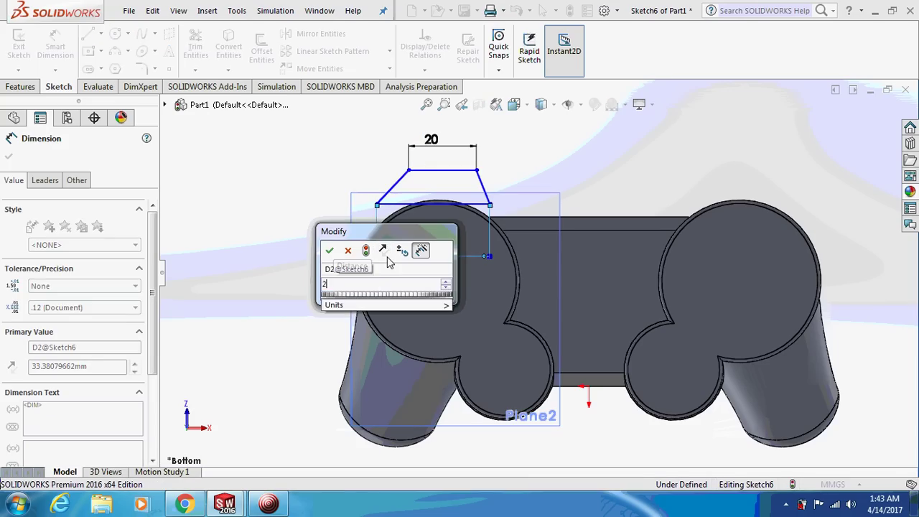
{"action": "type", "text": "25"}
{"action": "key", "text": "Return"}
{"action": "key", "text": "Escape"}
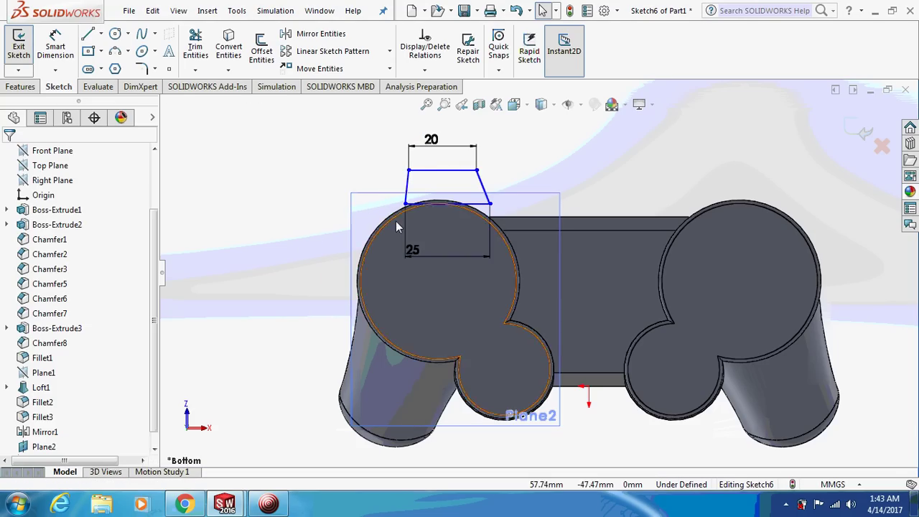
Make the two slanted sides of the trapezoid equal
{"action": "left_click", "coordinate": [409, 183]}
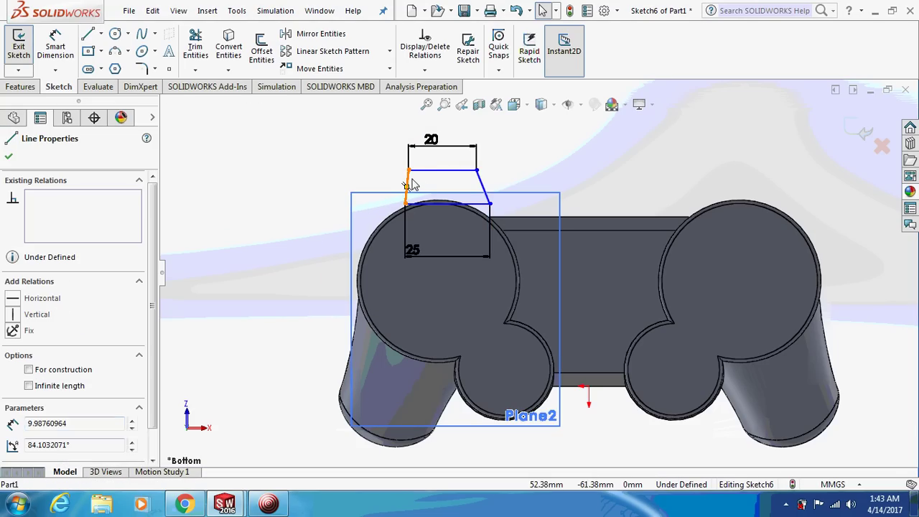
{"action": "left_click", "coordinate": [483, 184], "text": "ctrl"}
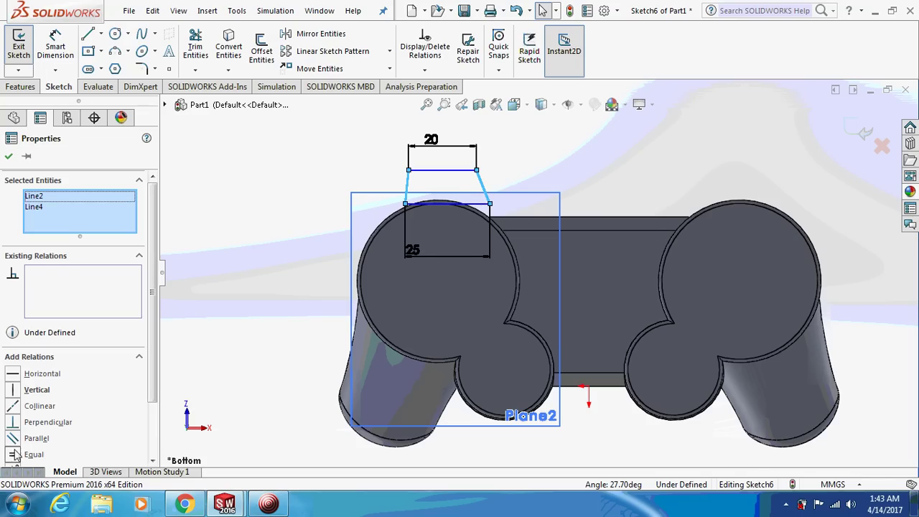
{"action": "left_click", "coordinate": [14, 454]}
{"action": "left_click", "coordinate": [205, 285]}
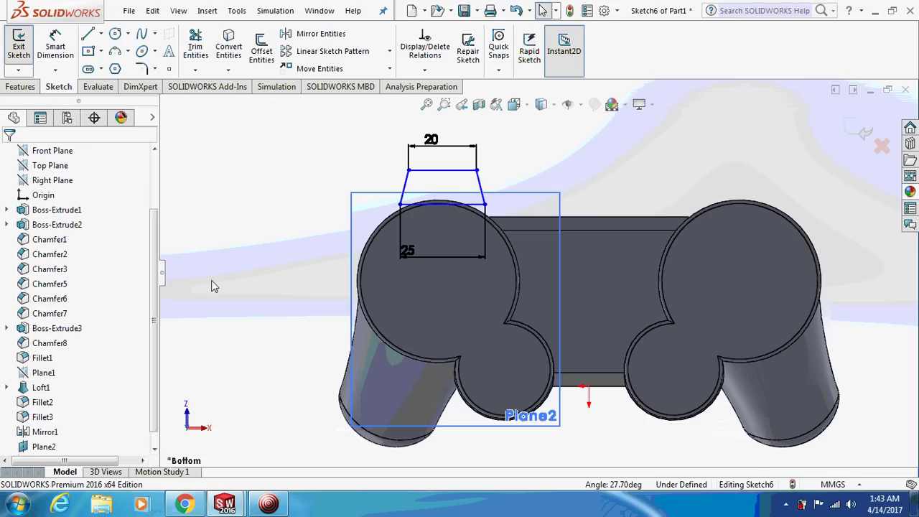
Dimension the trapezoid's height between top and bottom edges to 11 mm
{"action": "left_click", "coordinate": [64, 55]}
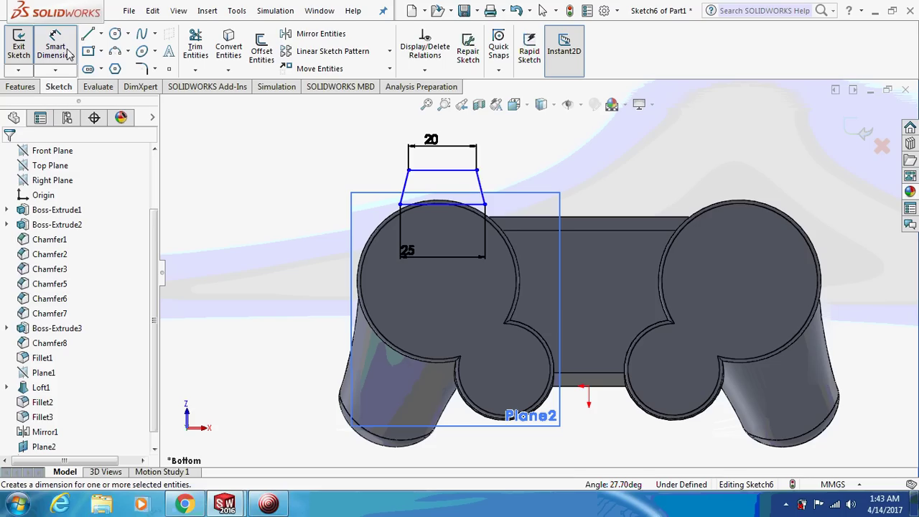
{"action": "left_click", "coordinate": [441, 170]}
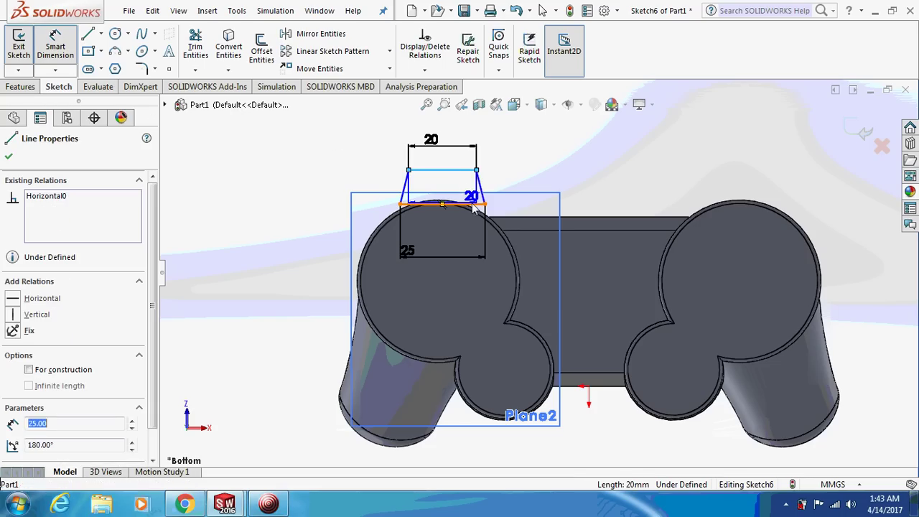
{"action": "left_click", "coordinate": [442, 204]}
{"action": "left_click", "coordinate": [561, 198]}
{"action": "type", "text": "11"}
{"action": "key", "text": "Return"}
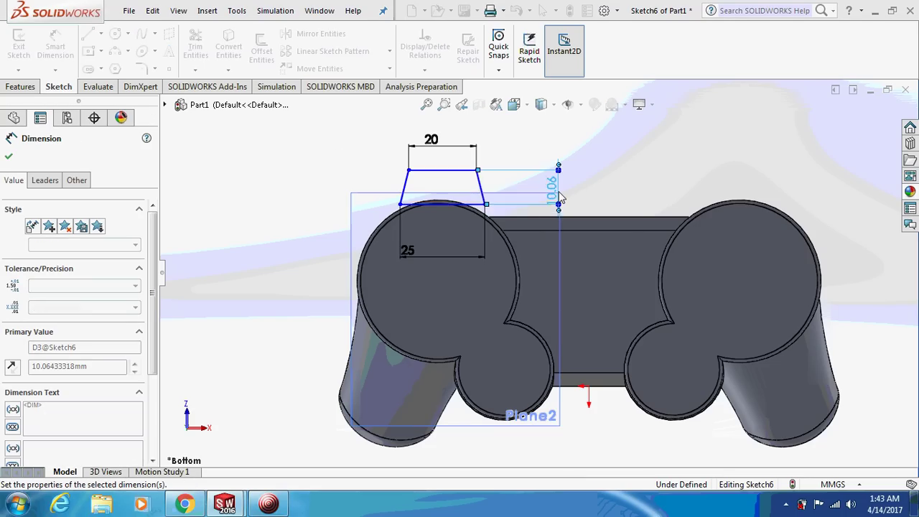
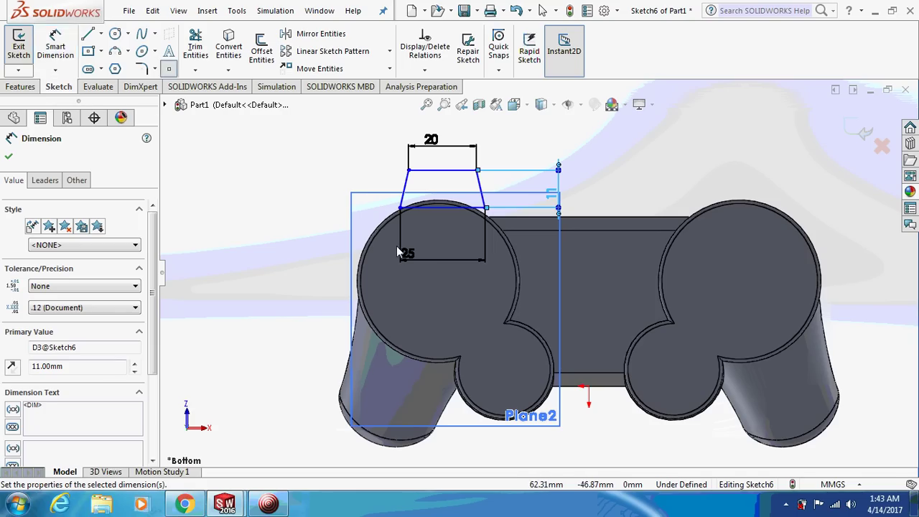
Add a 20.50 mm dimension from the grip circle's centre to the trapezoid's horizontal base line
{"action": "left_click", "coordinate": [438, 281]}
{"action": "left_click", "coordinate": [163, 211]}
{"action": "key", "text": "Return"}
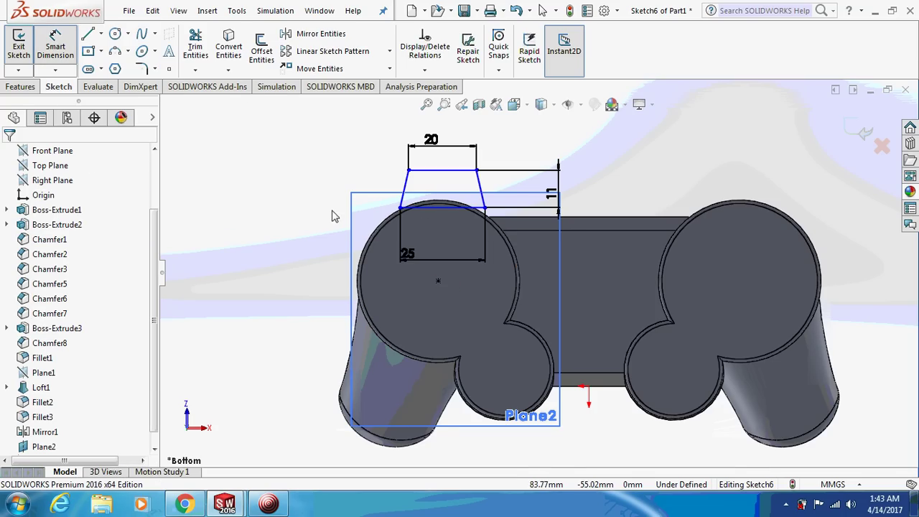
{"action": "left_click", "coordinate": [437, 208]}
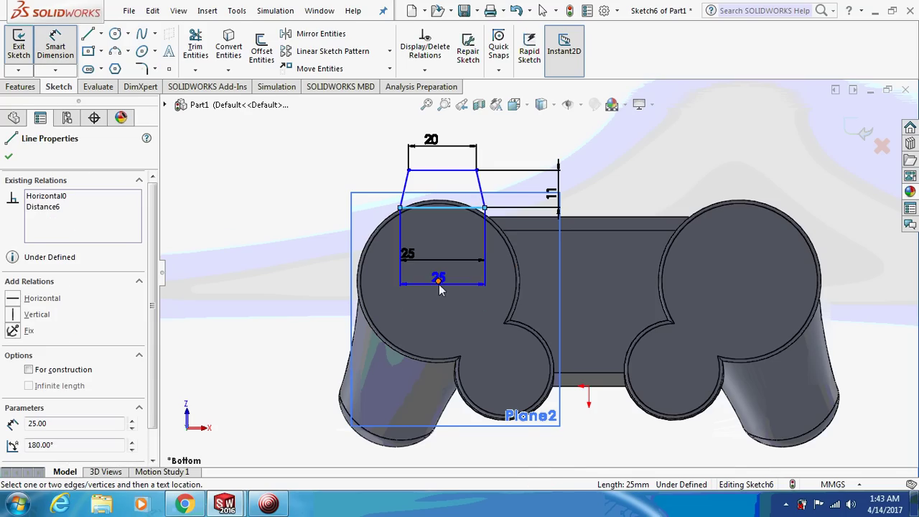
{"action": "left_click", "coordinate": [438, 280]}
{"action": "left_click", "coordinate": [293, 269]}
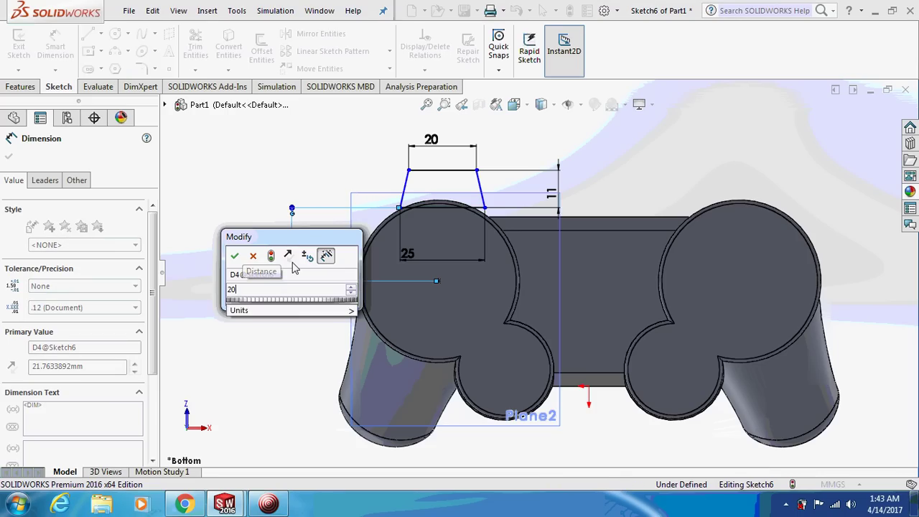
{"action": "type", "text": "20.5"}
{"action": "key", "text": "Return"}
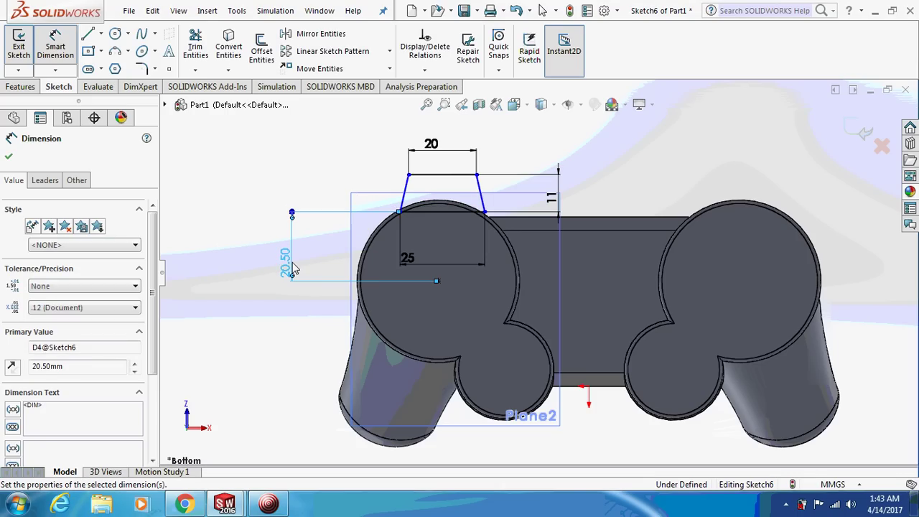
{"action": "key", "text": "Escape"}
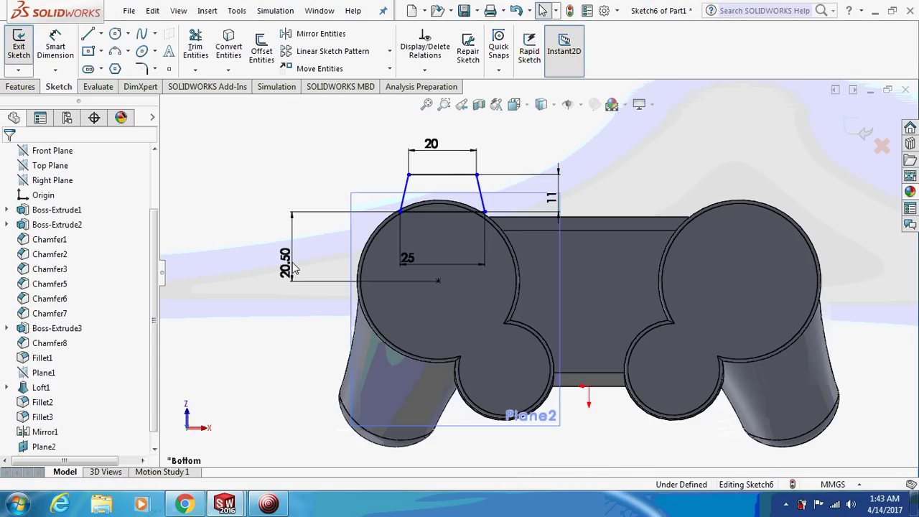
{"action": "middle_click_drag", "start_coordinate": [369, 175], "coordinate": [420, 199]}
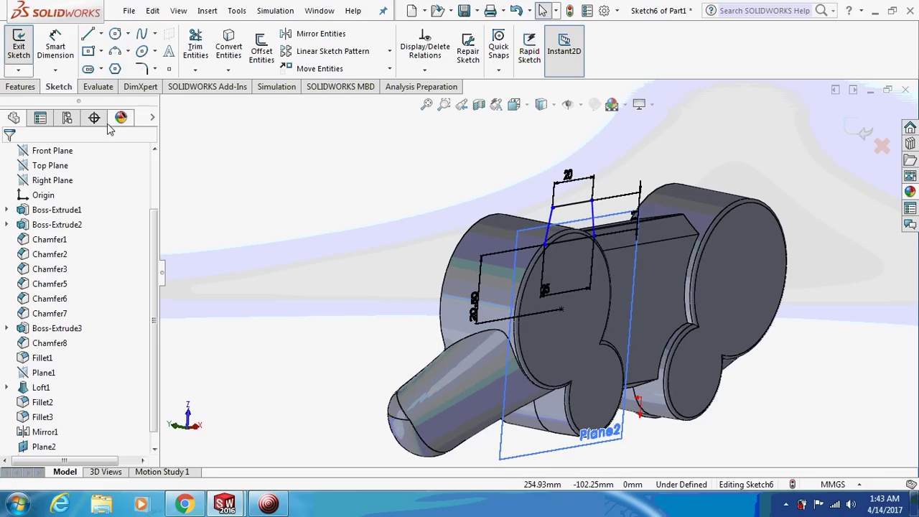
Extrude the trapezoid sketch 28 mm blind in the reversed direction as a solid block
{"action": "left_click", "coordinate": [20, 86]}
{"action": "left_click", "coordinate": [25, 47]}
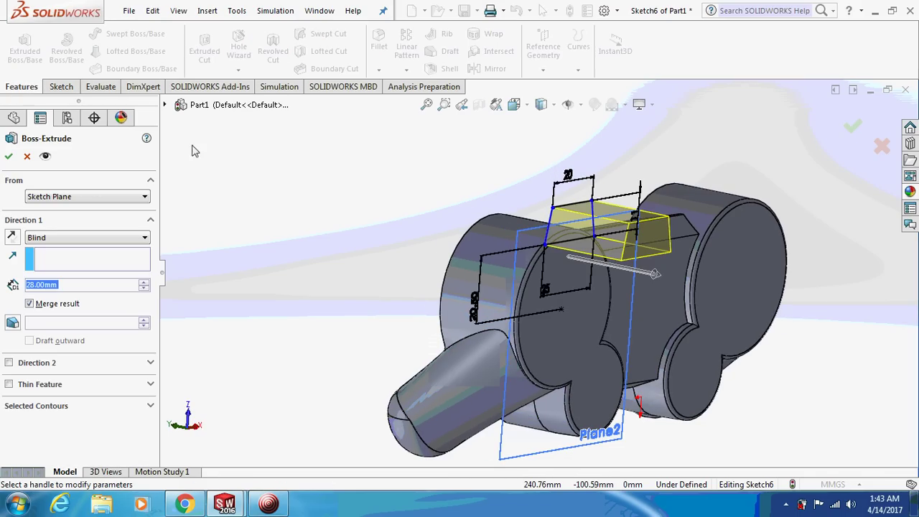
{"action": "left_click", "coordinate": [13, 237]}
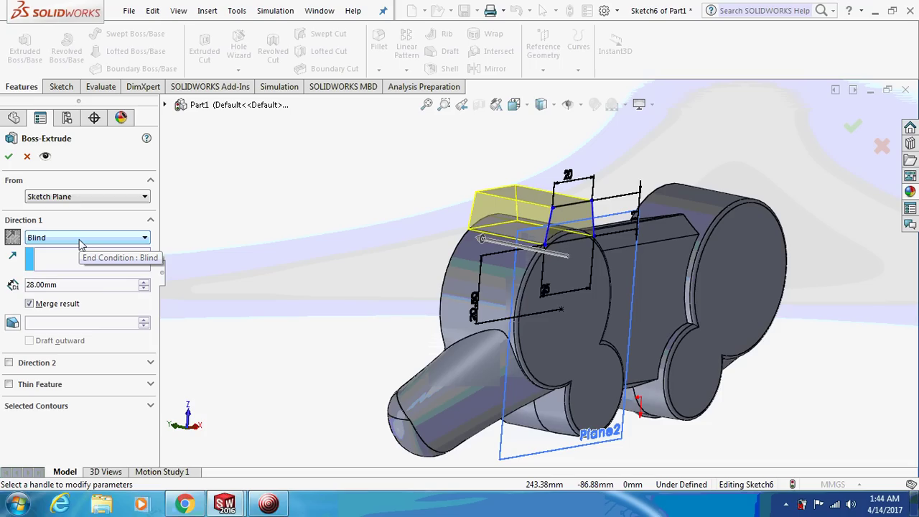
{"action": "key", "text": "Return"}
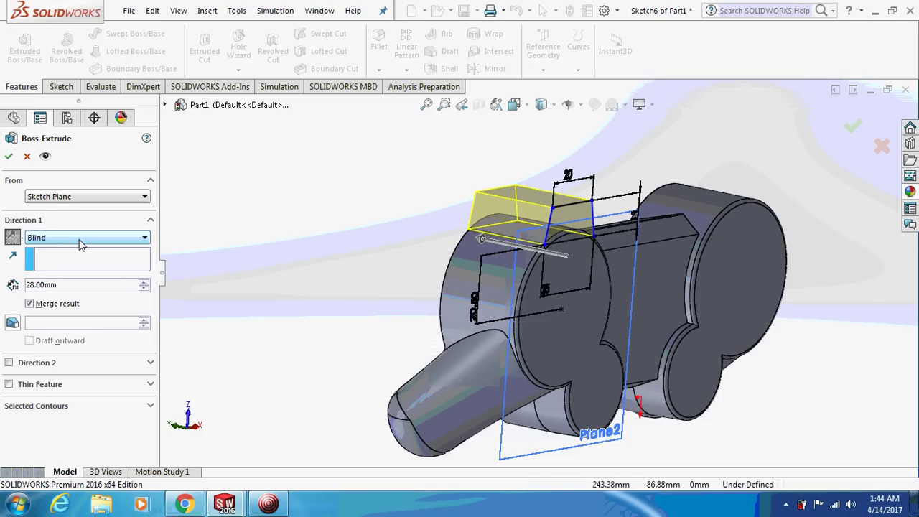
{"action": "key", "text": "Right"}
{"action": "key", "text": "Right"}
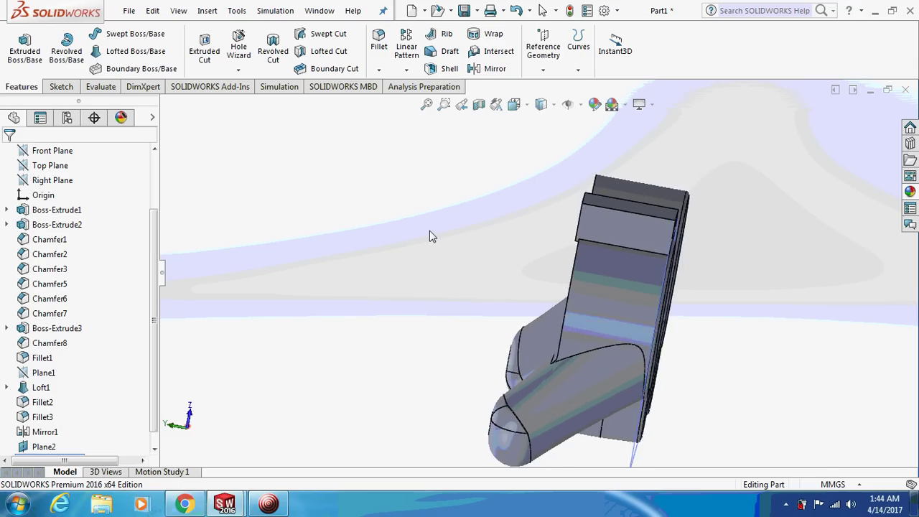
{"action": "key", "text": "Right"}
{"action": "key", "text": "Right"}
{"action": "key", "text": "Right"}
{"action": "key", "text": "Right"}
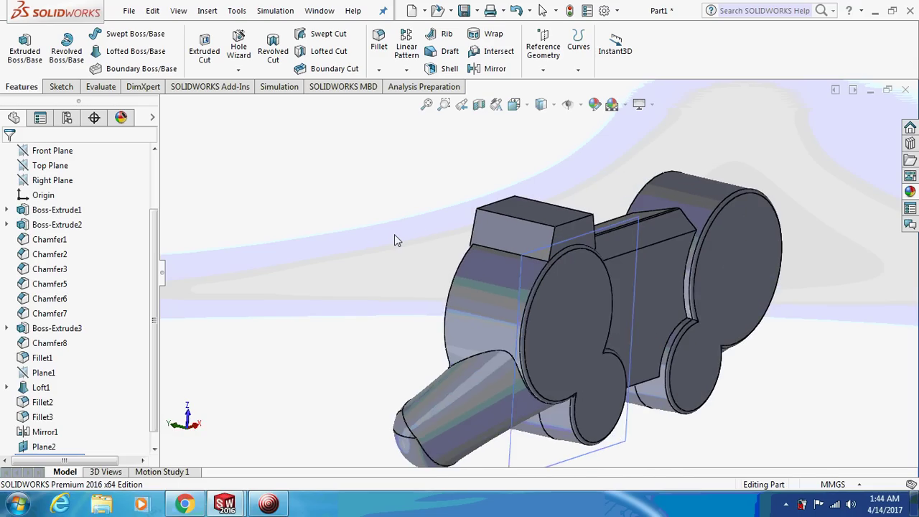
{"action": "key", "text": "Right"}
{"action": "key", "text": "Right"}
Start a chamfer on the new block's edge, then abandon that first attempt
{"action": "mouse_move", "coordinate": [387, 235]}
{"action": "middle_mouse_down"}
{"action": "mouse_move", "coordinate": [401, 237]}
{"action": "mouse_move", "coordinate": [404, 269]}
{"action": "middle_mouse_up"}
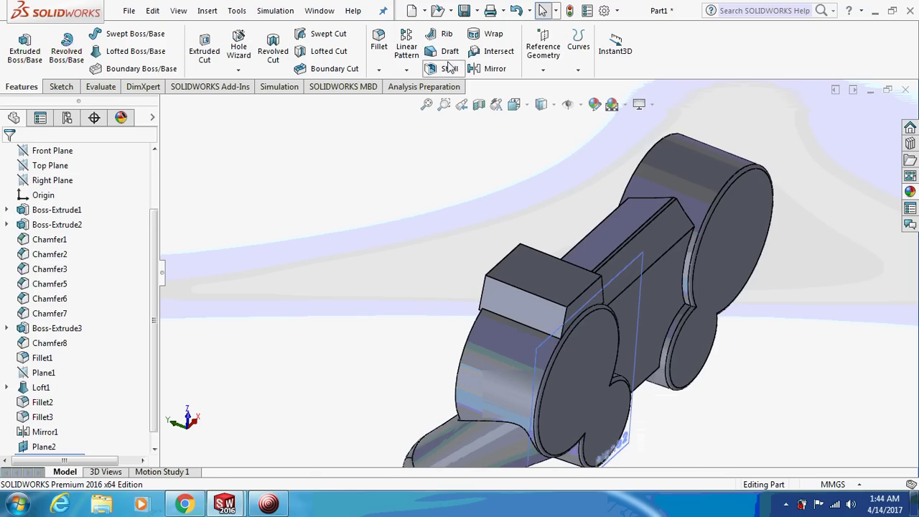
{"action": "left_click", "coordinate": [380, 71]}
{"action": "left_click", "coordinate": [406, 102]}
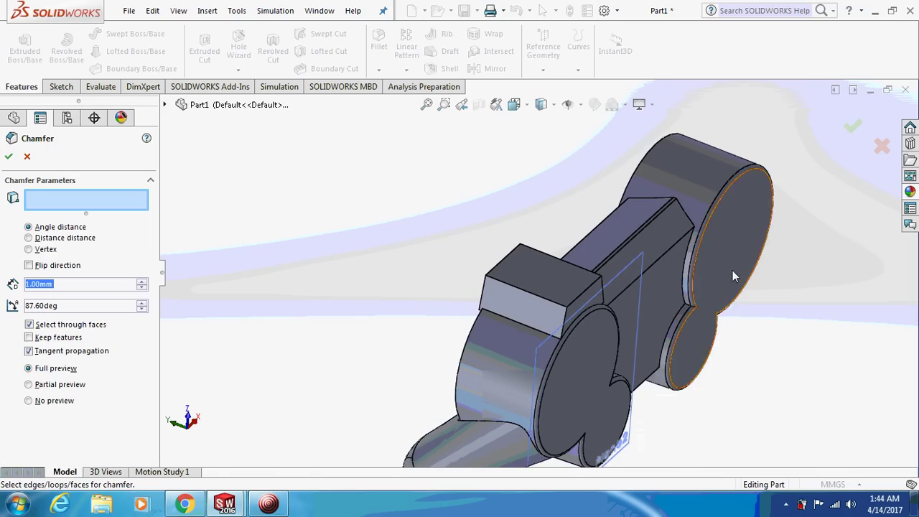
{"action": "left_click", "coordinate": [598, 282]}
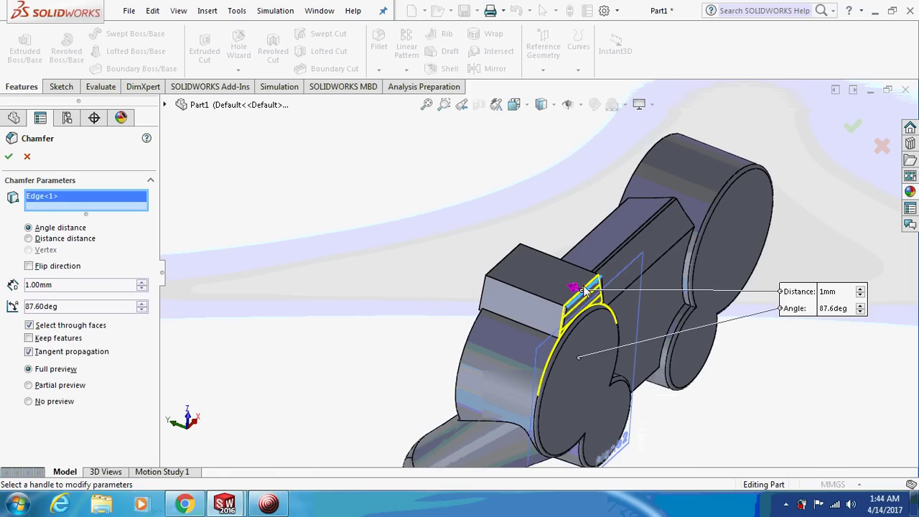
{"action": "mouse_move", "coordinate": [445, 262]}
{"action": "middle_mouse_down"}
{"action": "mouse_move", "coordinate": [427, 227]}
{"action": "mouse_move", "coordinate": [390, 244]}
{"action": "middle_mouse_up"}
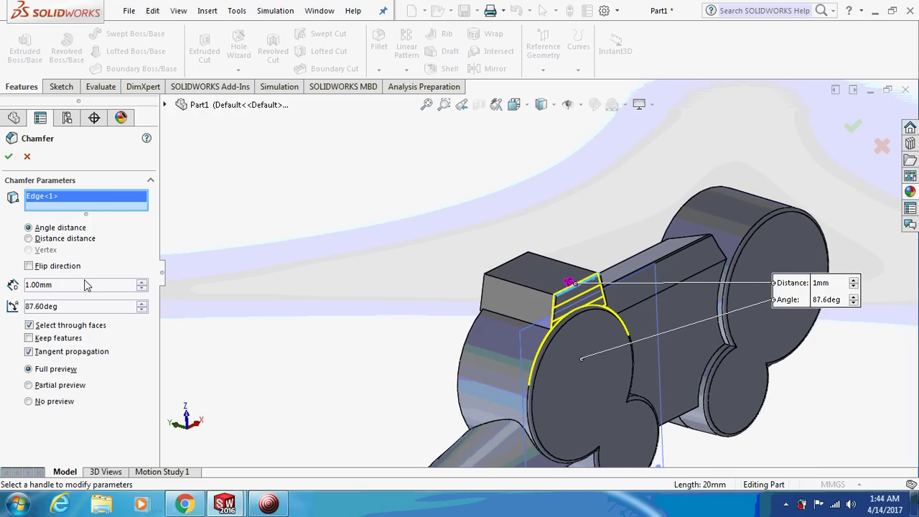
{"action": "left_click", "coordinate": [269, 503]}
{"action": "left_click", "coordinate": [147, 31]}
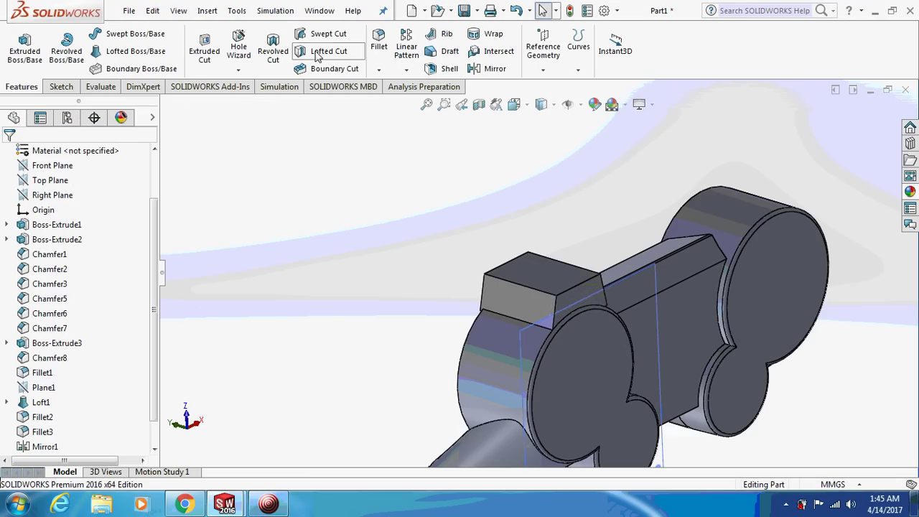
Chamfer the block's top edge with angle-distance 4 mm and 75°
{"action": "left_click", "coordinate": [378, 70]}
{"action": "left_click", "coordinate": [403, 102]}
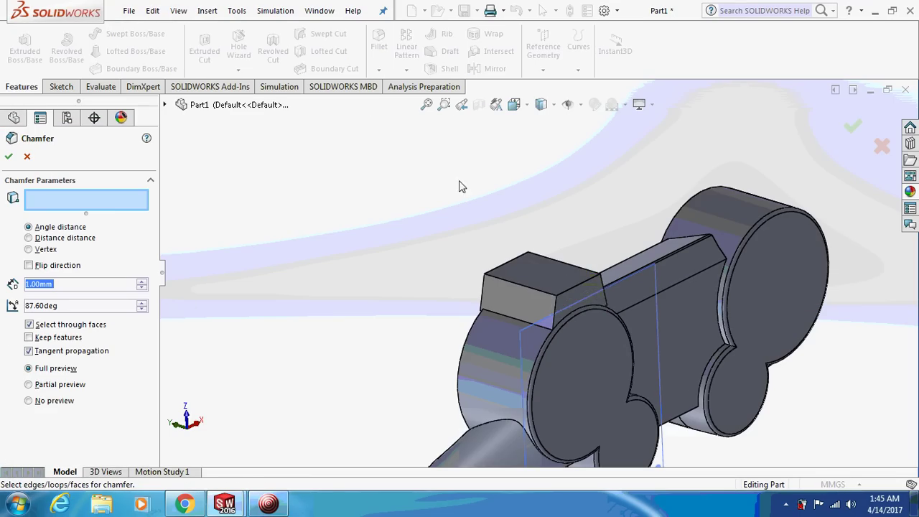
{"action": "left_click", "coordinate": [507, 264]}
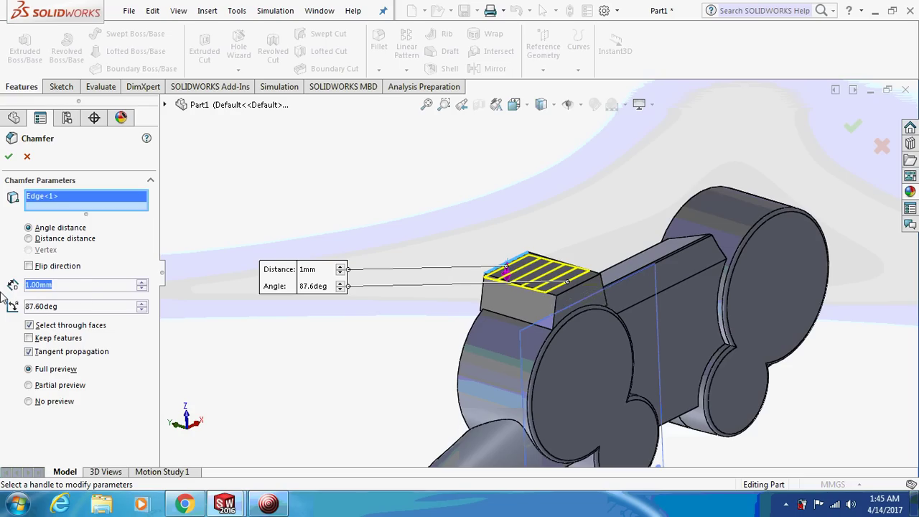
{"action": "type", "text": "4"}
{"action": "key", "text": "Tab"}
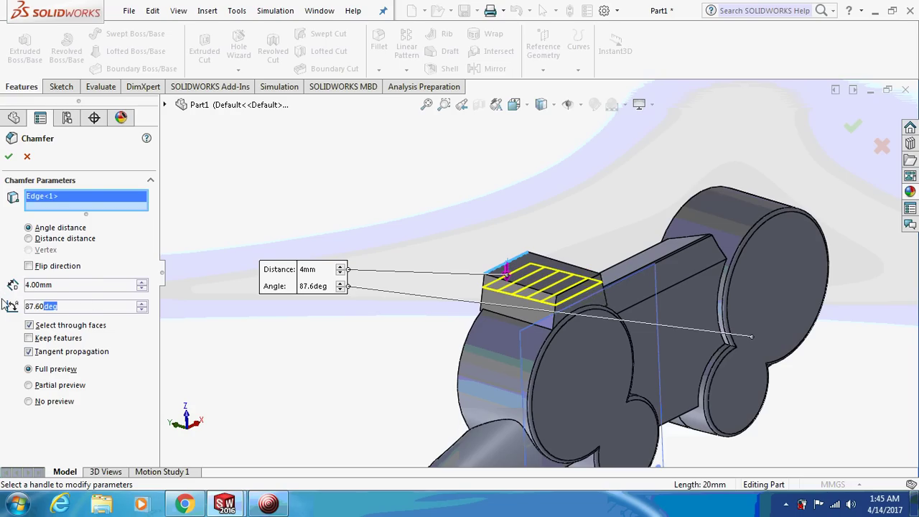
{"action": "type", "text": "75"}
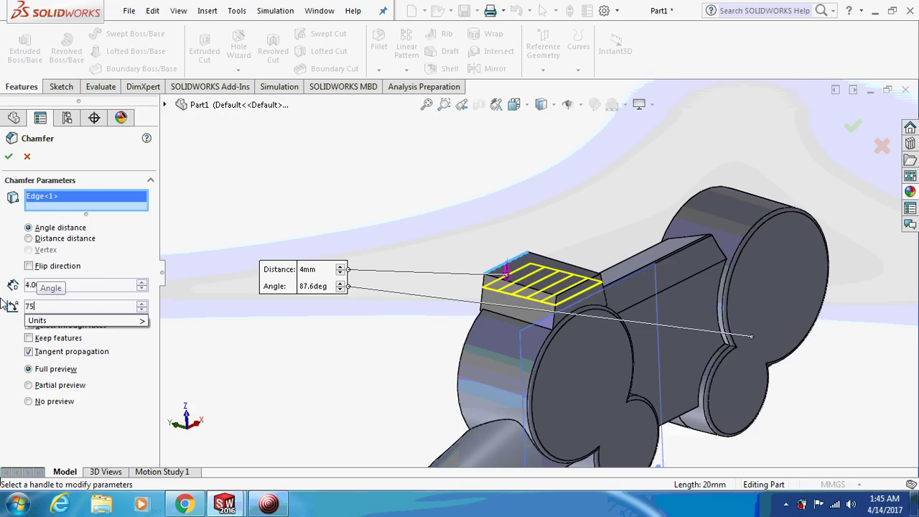
{"action": "key", "text": "Return"}
{"action": "left_click", "coordinate": [8, 157]}
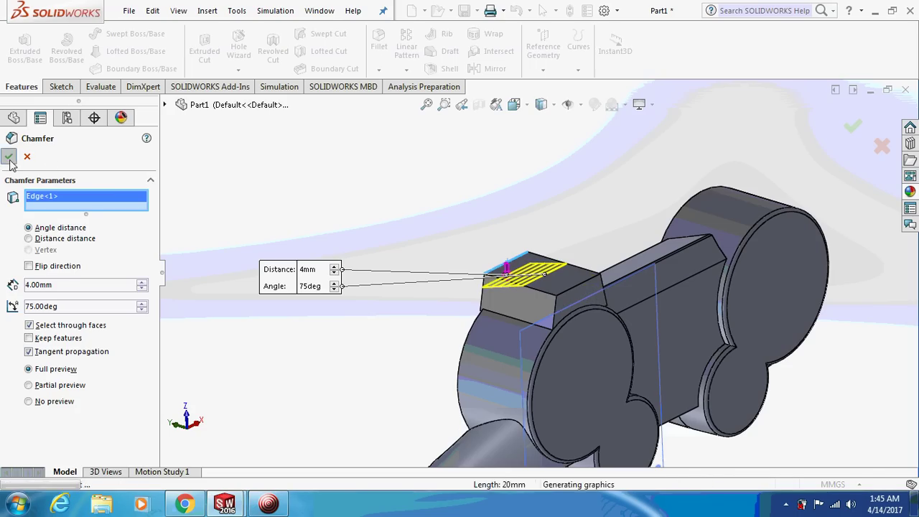
{"action": "mouse_move", "coordinate": [287, 170]}
{"action": "middle_mouse_down"}
{"action": "mouse_move", "coordinate": [438, 224]}
{"action": "mouse_move", "coordinate": [445, 240]}
{"action": "middle_mouse_up"}
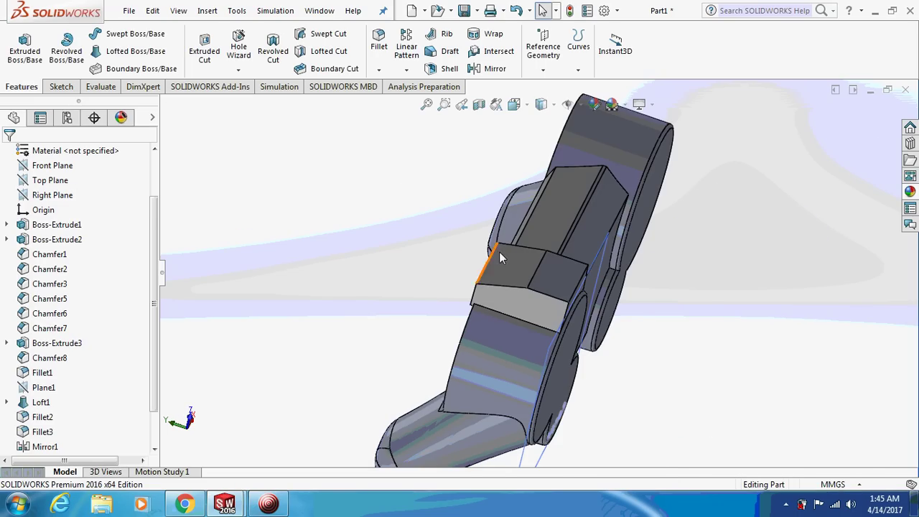
Open a sketch on the block's top face for the rectangular pockets
{"action": "right_click", "coordinate": [556, 268]}
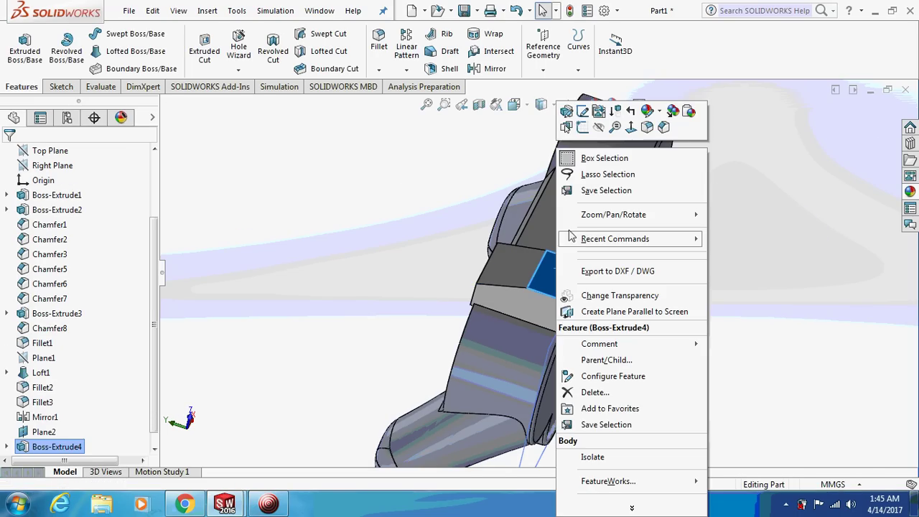
{"action": "left_click", "coordinate": [583, 126]}
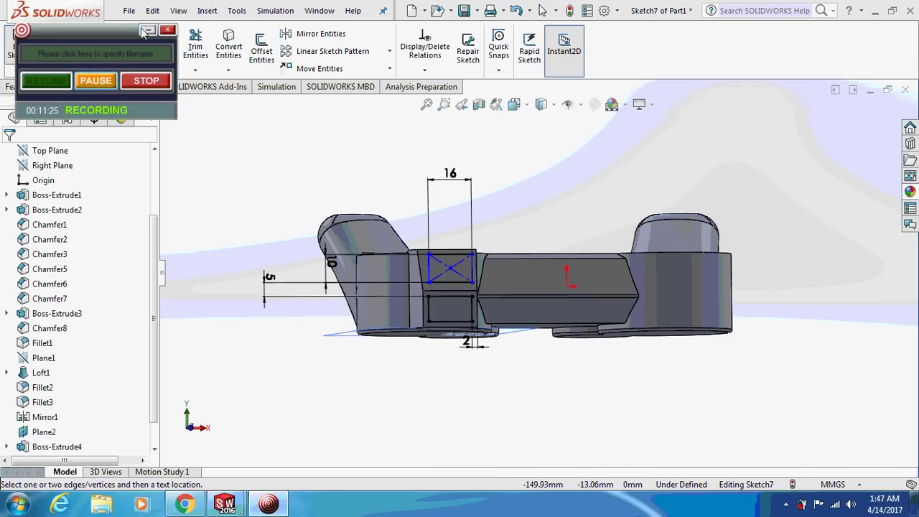
{"action": "left_click", "coordinate": [147, 30]}
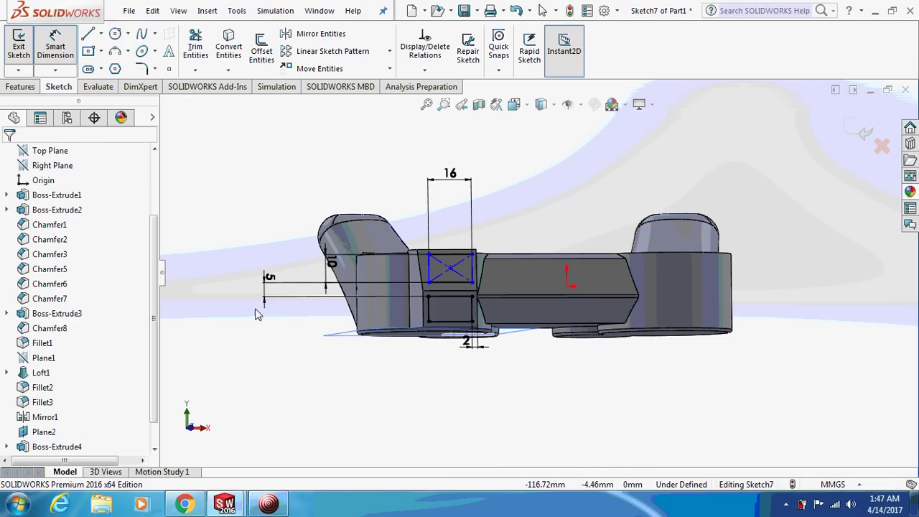
{"action": "mouse_move", "coordinate": [269, 323]}
{"action": "middle_mouse_down"}
{"action": "mouse_move", "coordinate": [254, 324]}
{"action": "mouse_move", "coordinate": [277, 315]}
{"action": "mouse_move", "coordinate": [269, 290]}
{"action": "mouse_move", "coordinate": [240, 277]}
{"action": "middle_mouse_up"}
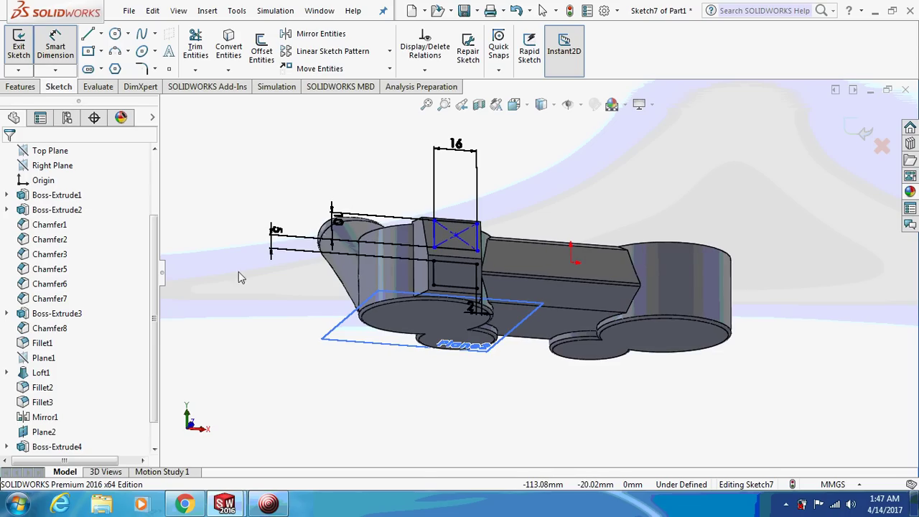
Cut-extrude the two sketched rectangles 6 mm blind into the block
{"action": "left_click", "coordinate": [20, 86]}
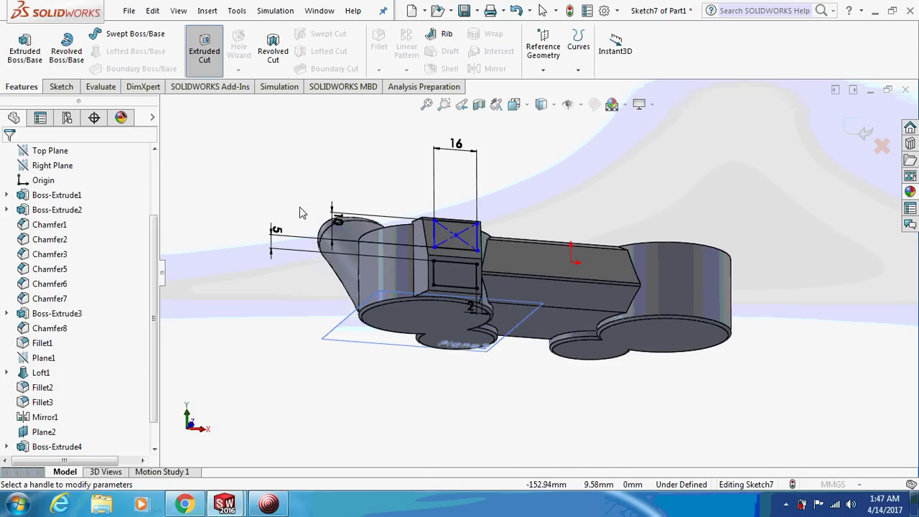
{"action": "left_click", "coordinate": [204, 51]}
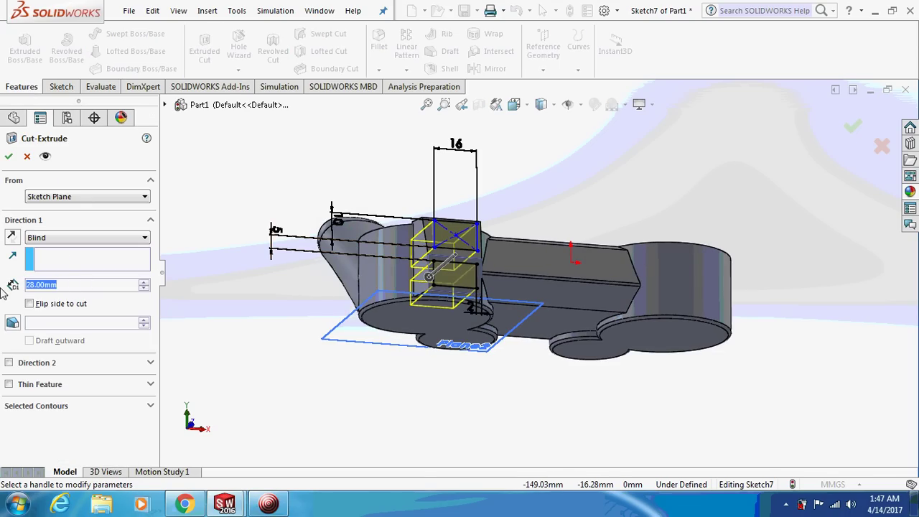
{"action": "type", "text": "6"}
{"action": "key", "text": "Return"}
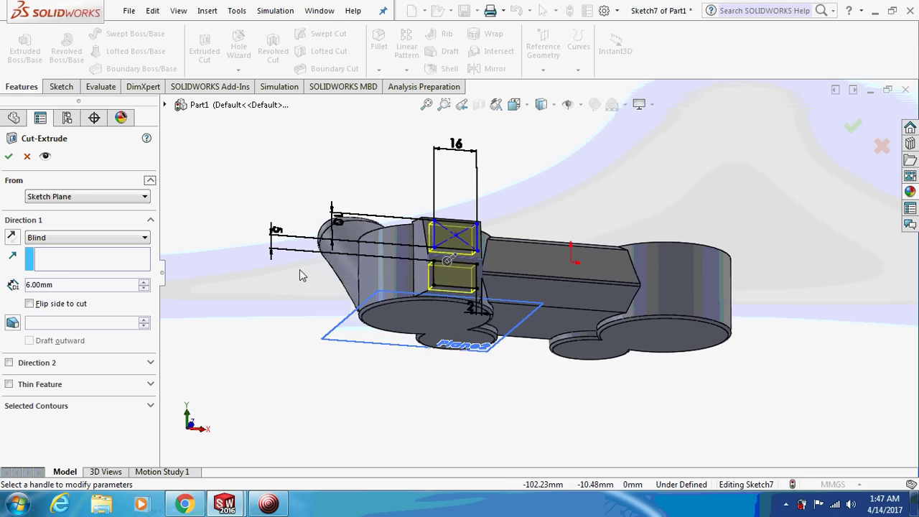
{"action": "middle_click_drag", "start_coordinate": [299, 269], "coordinate": [352, 286]}
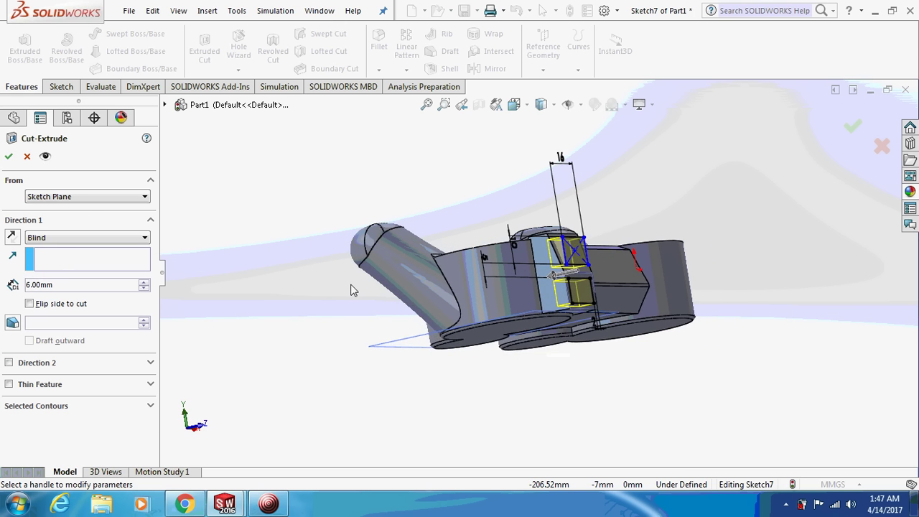
{"action": "left_click", "coordinate": [9, 160]}
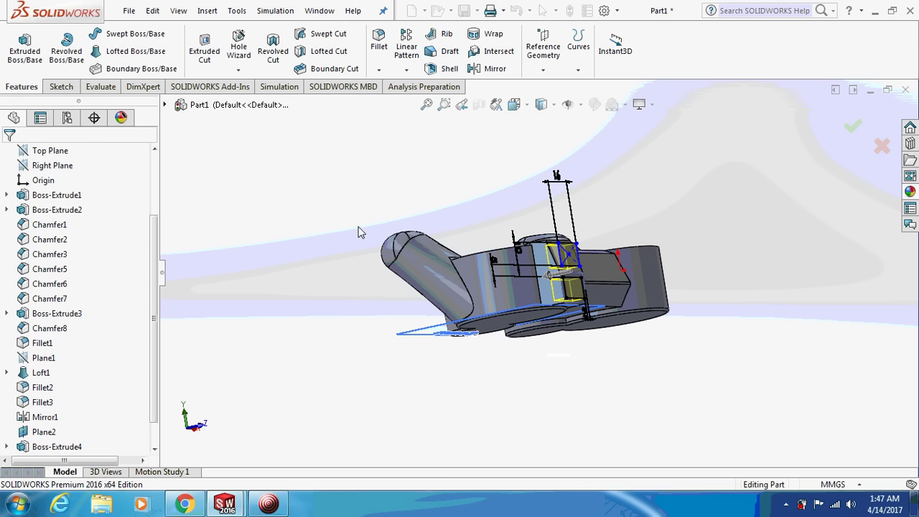
Fillet three front edges of the pocketed raised block with a 1 mm radius
{"action": "mouse_move", "coordinate": [314, 239]}
{"action": "middle_mouse_down"}
{"action": "mouse_move", "coordinate": [285, 234]}
{"action": "mouse_move", "coordinate": [281, 223]}
{"action": "mouse_move", "coordinate": [424, 295]}
{"action": "mouse_move", "coordinate": [423, 264]}
{"action": "middle_mouse_up"}
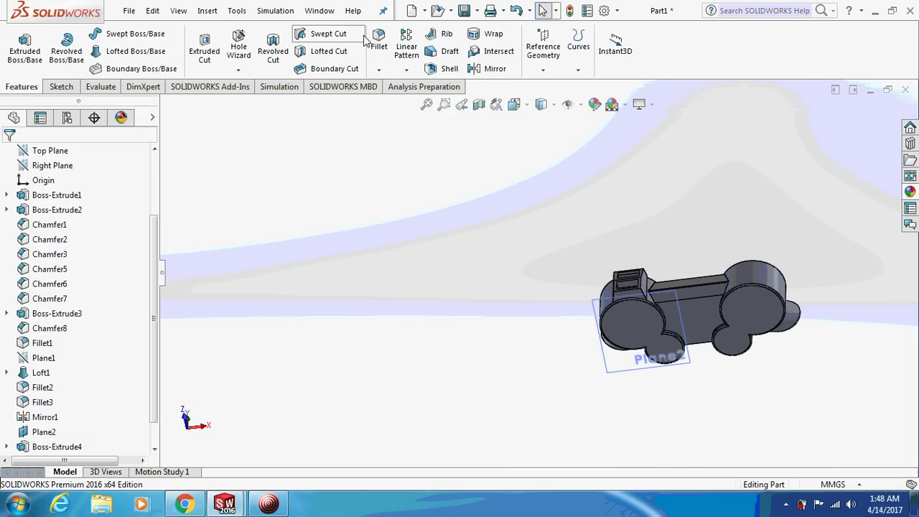
{"action": "left_click", "coordinate": [378, 45]}
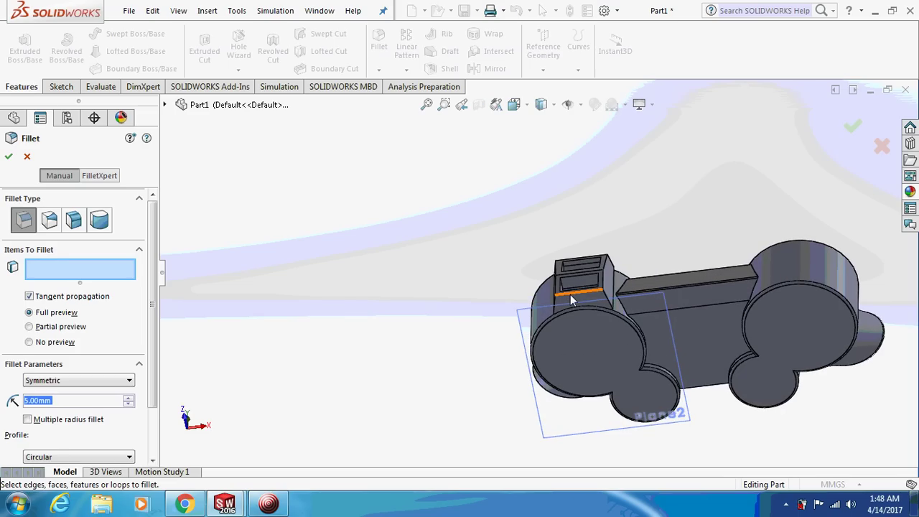
{"action": "left_click", "coordinate": [574, 298]}
{"action": "left_click", "coordinate": [561, 308]}
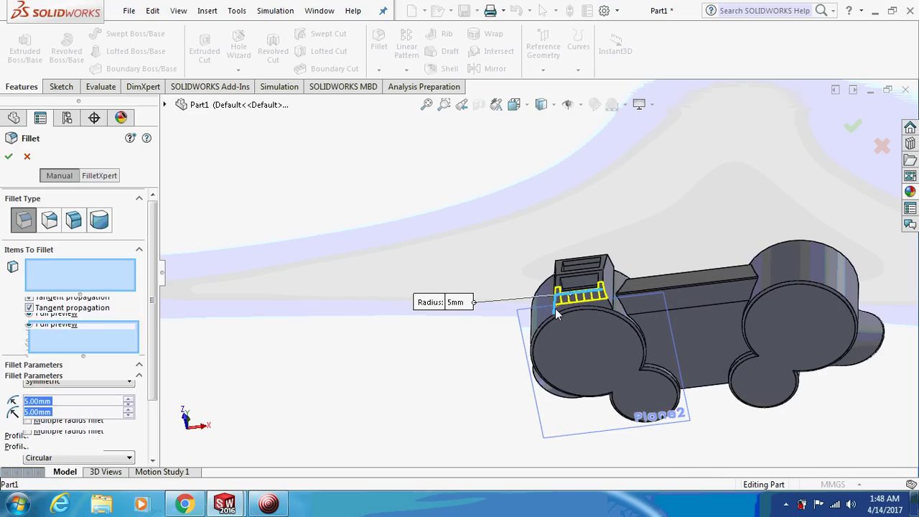
{"action": "left_click", "coordinate": [610, 305]}
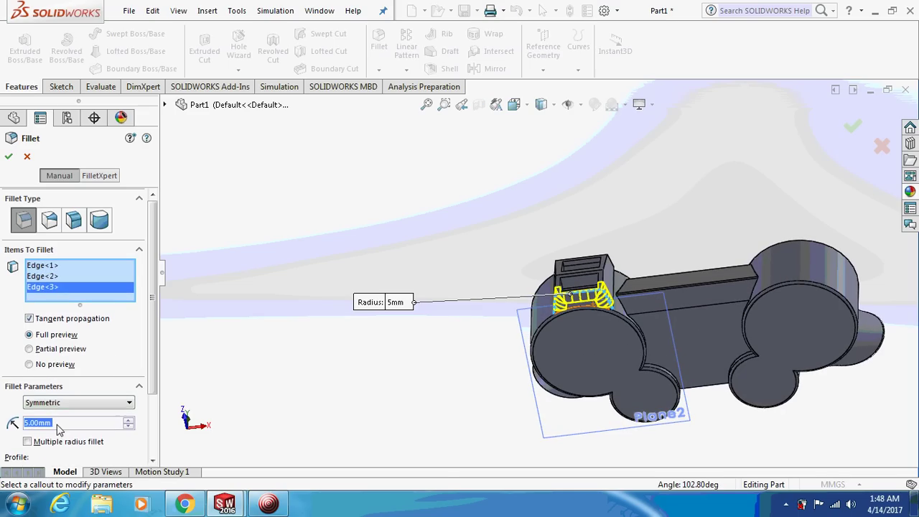
{"action": "type", "text": "1"}
{"action": "key", "text": "Return"}
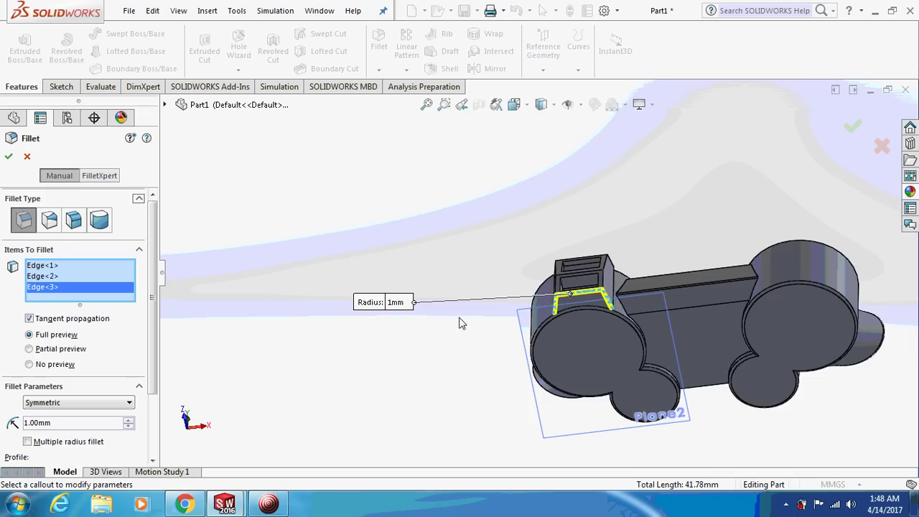
{"action": "middle_click_drag", "start_coordinate": [425, 355], "coordinate": [494, 361]}
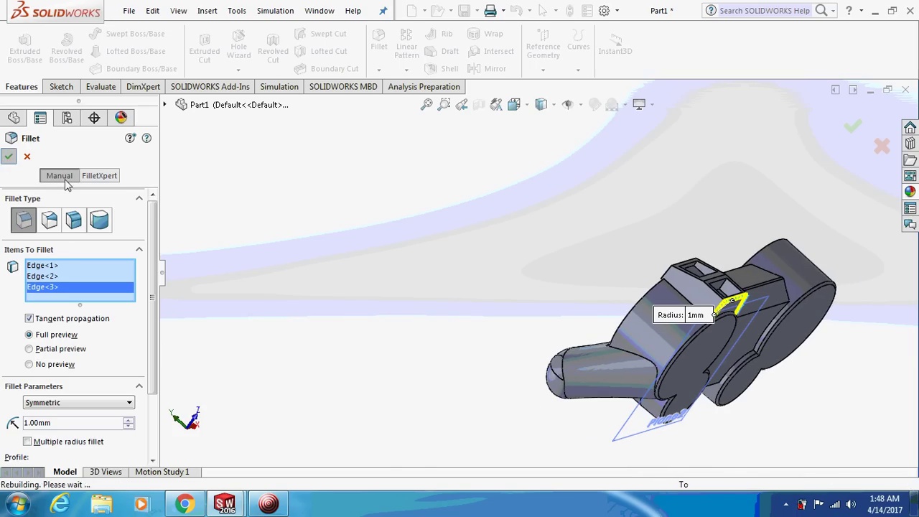
{"action": "key", "text": "Return"}
{"action": "middle_click_drag", "start_coordinate": [385, 254], "coordinate": [432, 283]}
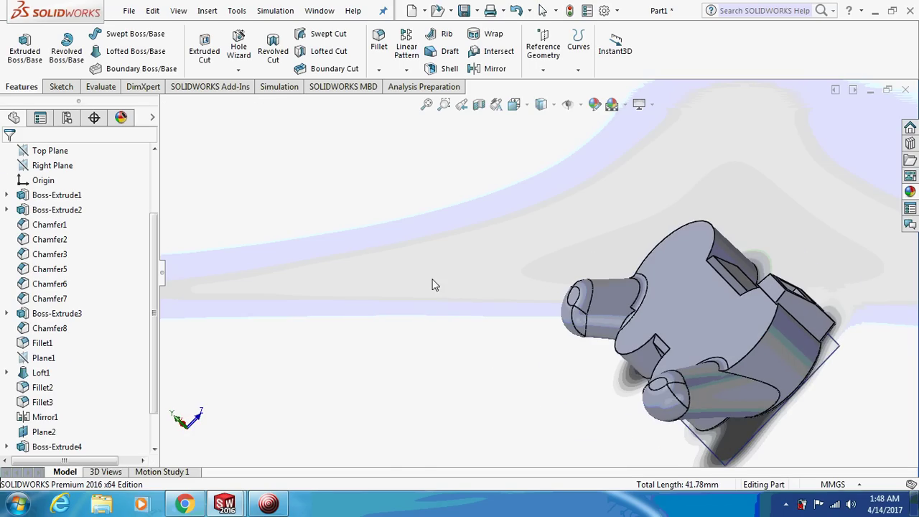
Fillet the single top edge of the Boss-Extrude4 block with a 1 mm radius
{"action": "left_click", "coordinate": [379, 43]}
{"action": "mouse_move", "coordinate": [463, 180]}
{"action": "middle_mouse_down"}
{"action": "mouse_move", "coordinate": [517, 144]}
{"action": "mouse_move", "coordinate": [560, 165]}
{"action": "middle_mouse_up"}
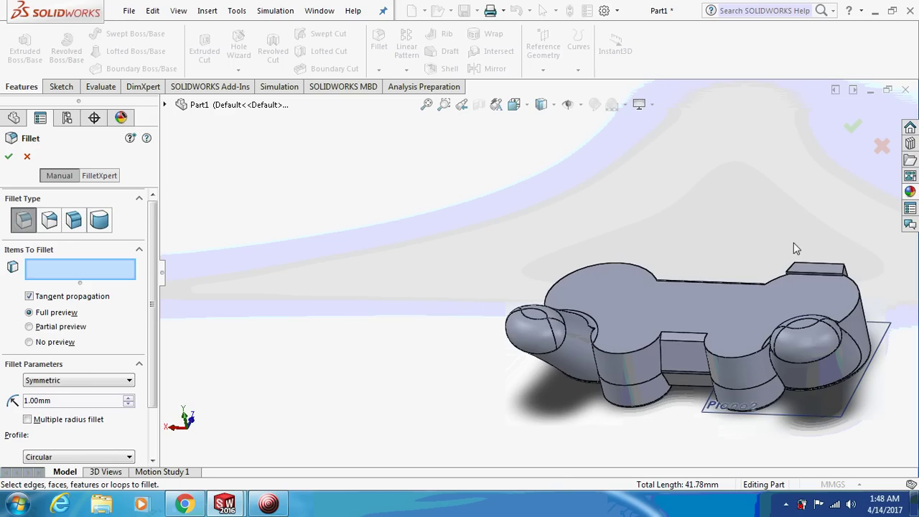
{"action": "left_click", "coordinate": [822, 275]}
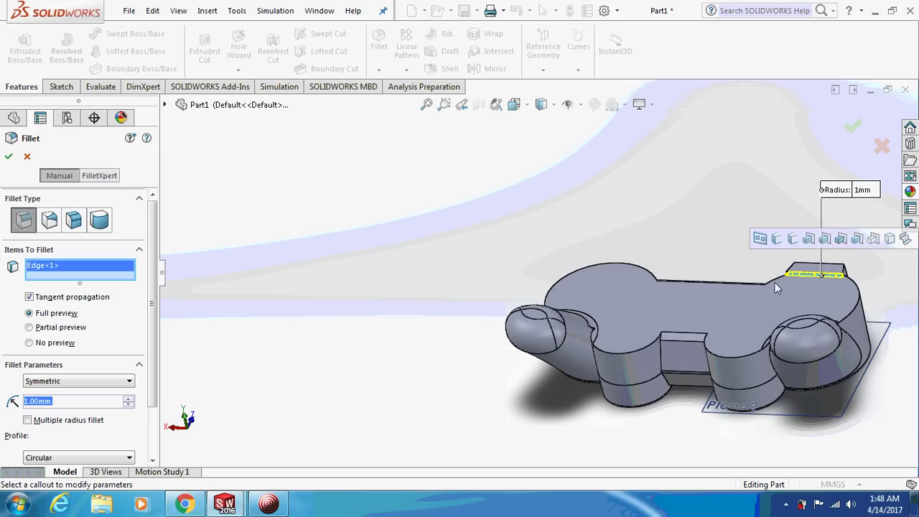
{"action": "left_click", "coordinate": [8, 157]}
{"action": "middle_click_drag", "start_coordinate": [630, 229], "coordinate": [443, 209]}
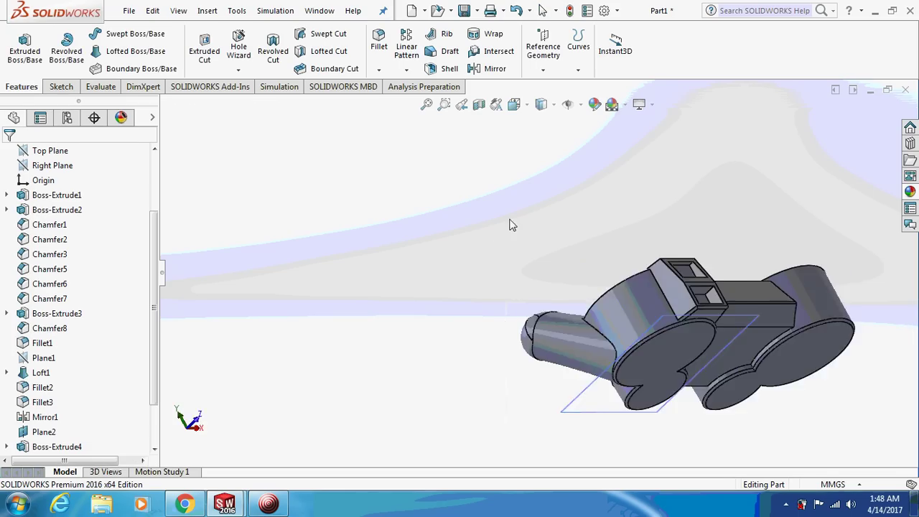
{"action": "middle_click_drag", "start_coordinate": [343, 204], "coordinate": [334, 195]}
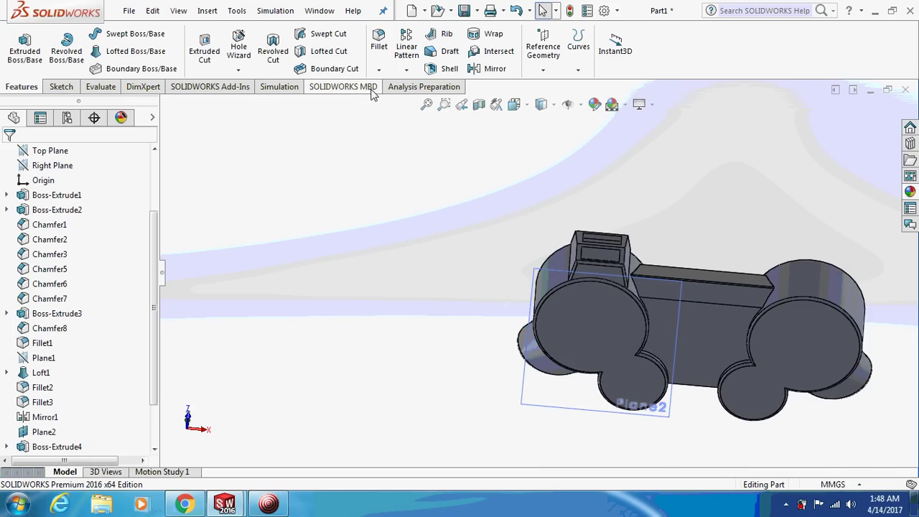
Mirror Fillet5, Fillet4, Cut-Extrude1, Chamfer9 and Boss-Extrude4 about the Right Plane
{"action": "left_click", "coordinate": [406, 69]}
{"action": "left_click", "coordinate": [424, 118]}
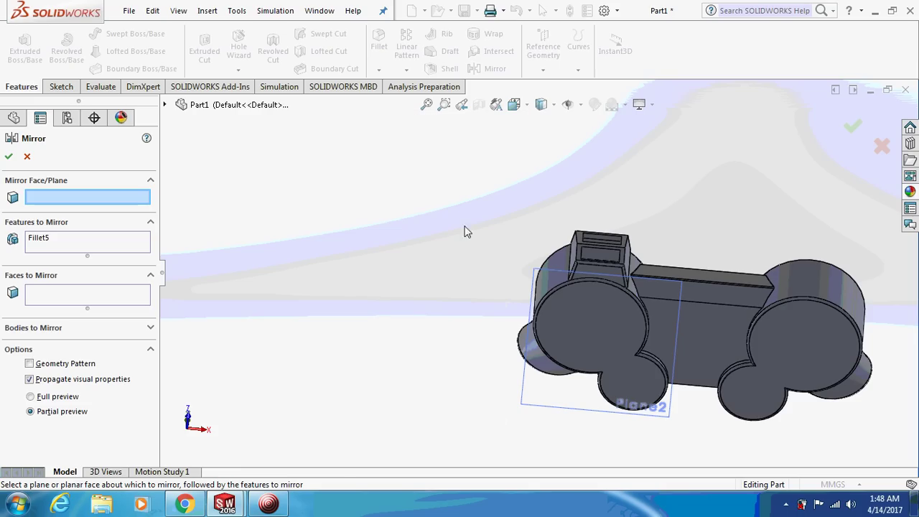
{"action": "left_click", "coordinate": [164, 104]}
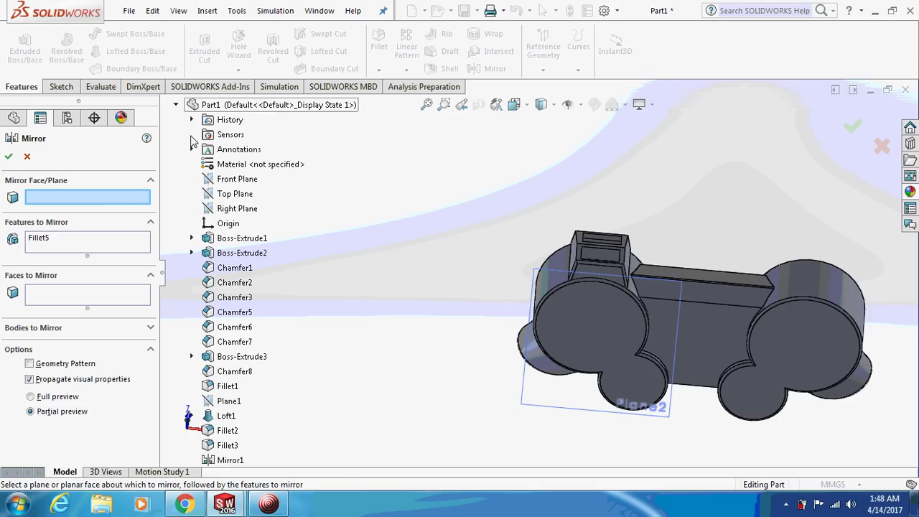
{"action": "left_click", "coordinate": [234, 210]}
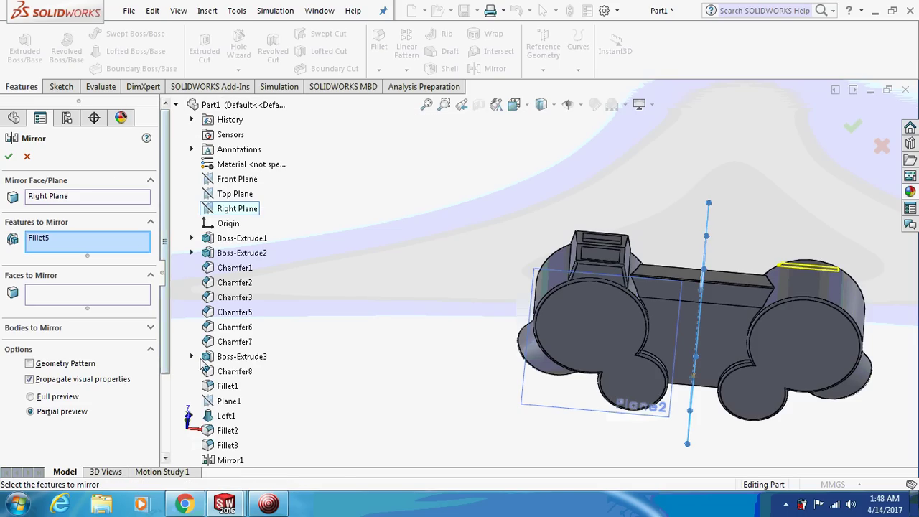
{"action": "left_click_drag", "start_coordinate": [165, 319], "coordinate": [165, 406]}
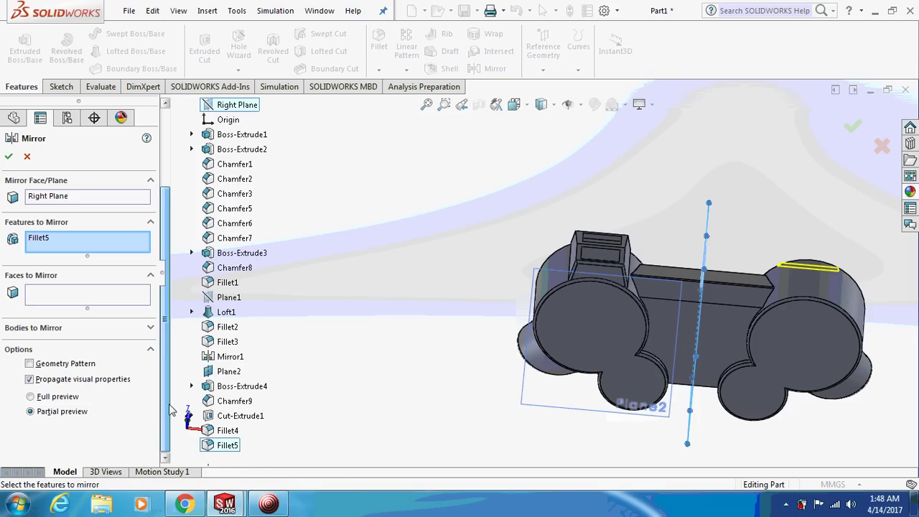
{"action": "left_click", "coordinate": [230, 430]}
{"action": "left_click", "coordinate": [241, 415]}
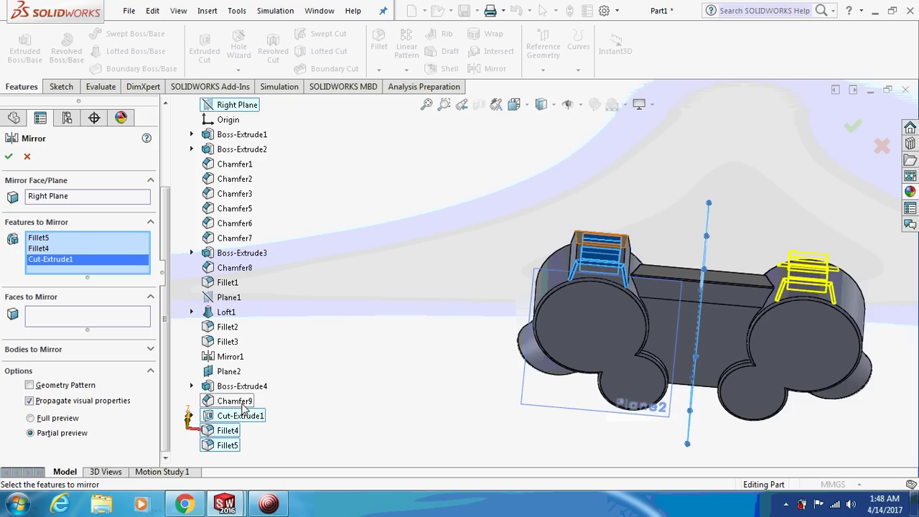
{"action": "left_click", "coordinate": [243, 404]}
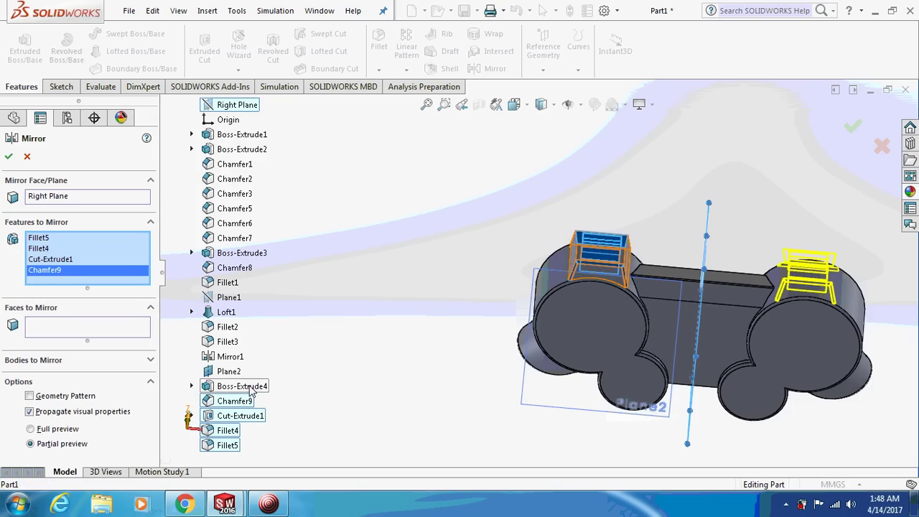
{"action": "left_click", "coordinate": [242, 386]}
{"action": "left_click", "coordinate": [9, 156]}
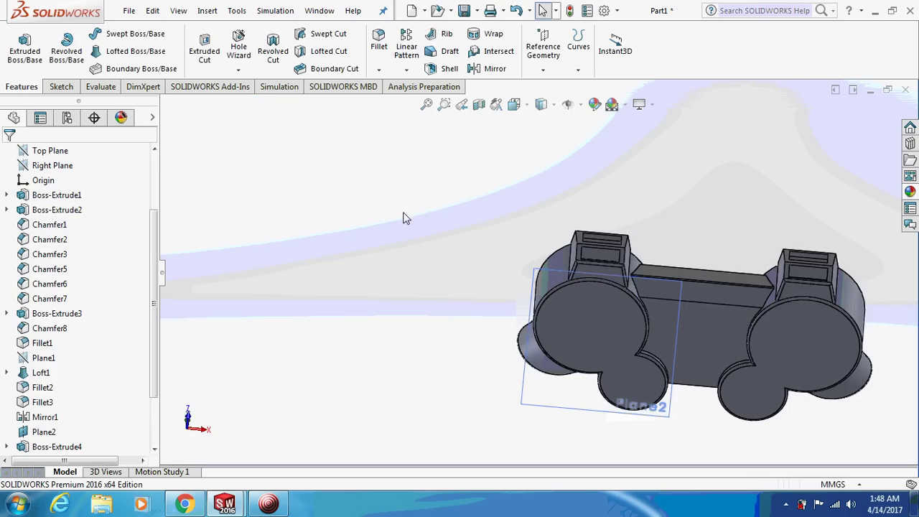
Sketch on the first pocket face and offset its outline 0.50 mm inward
{"action": "mouse_move", "coordinate": [435, 236]}
{"action": "middle_mouse_down"}
{"action": "mouse_move", "coordinate": [445, 252]}
{"action": "mouse_move", "coordinate": [395, 276]}
{"action": "mouse_move", "coordinate": [453, 222]}
{"action": "mouse_move", "coordinate": [471, 162]}
{"action": "mouse_move", "coordinate": [462, 219]}
{"action": "mouse_move", "coordinate": [455, 205]}
{"action": "mouse_move", "coordinate": [438, 215]}
{"action": "mouse_move", "coordinate": [426, 300]}
{"action": "middle_mouse_up"}
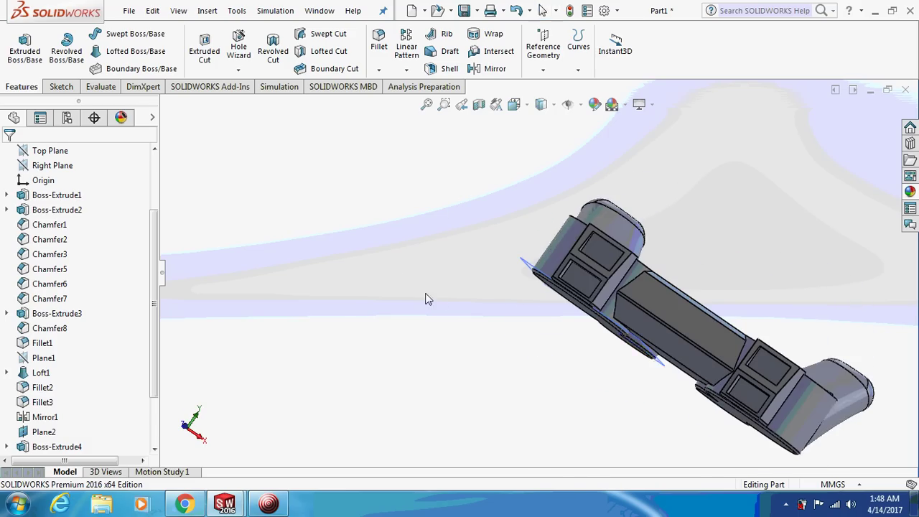
{"action": "right_click", "coordinate": [577, 271]}
{"action": "left_click", "coordinate": [605, 127]}
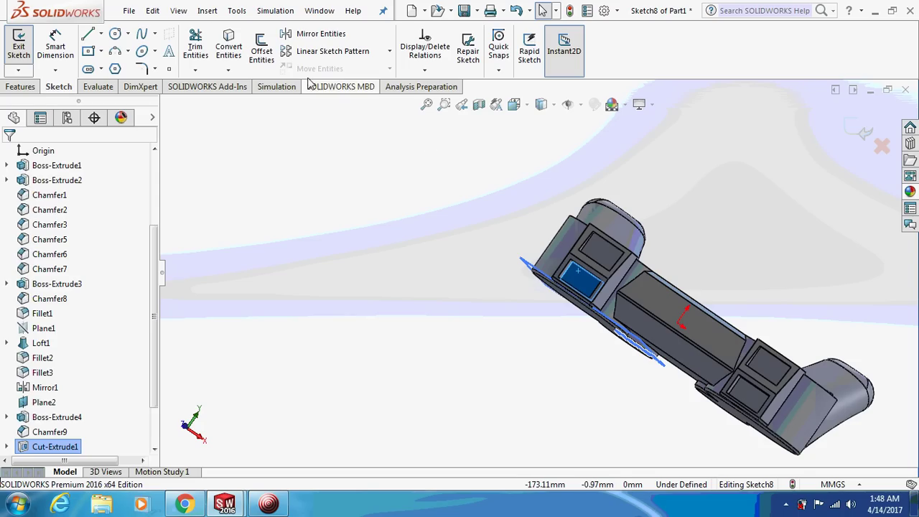
{"action": "left_click", "coordinate": [271, 61]}
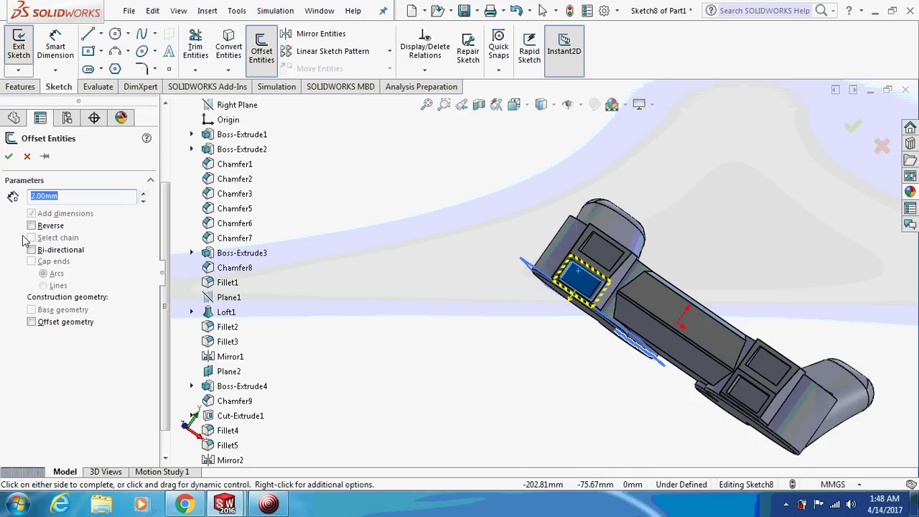
{"action": "left_click", "coordinate": [32, 226]}
{"action": "type", "text": "0.5"}
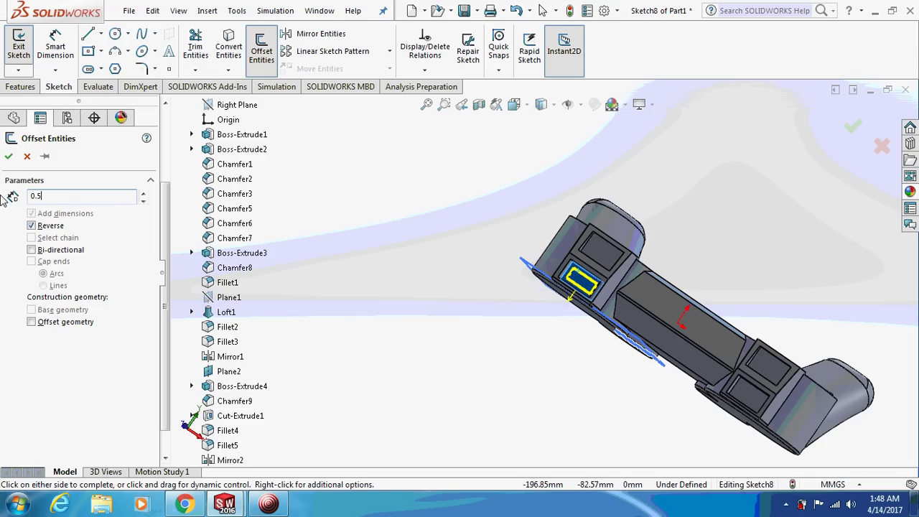
{"action": "key", "text": "Return"}
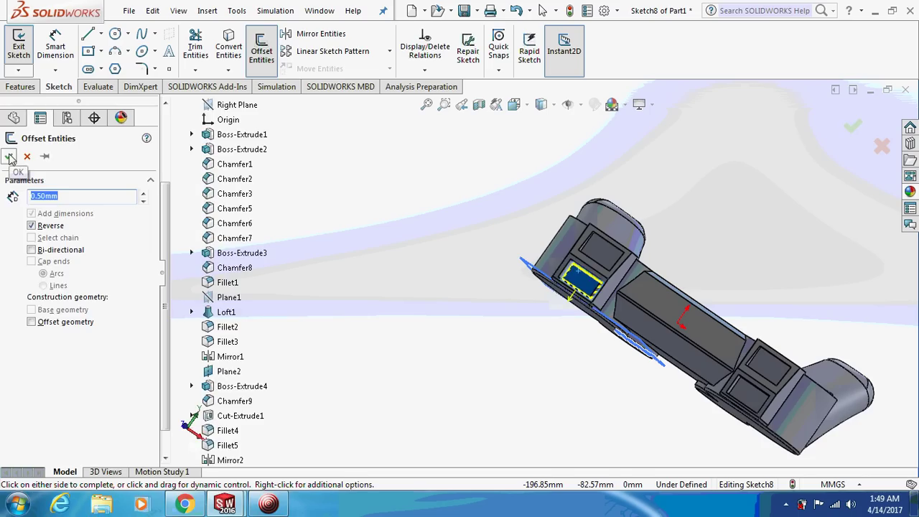
{"action": "left_click", "coordinate": [10, 158]}
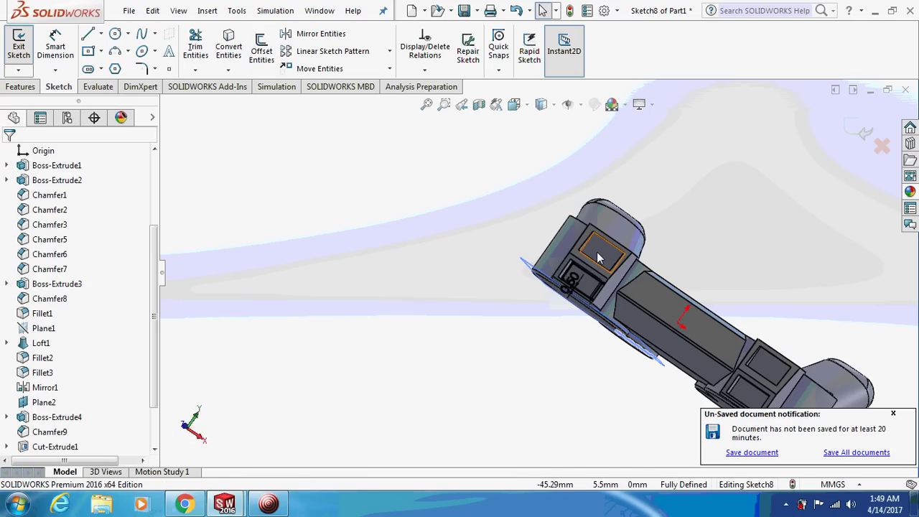
Offset the second pocket face's outline 0.50 mm inward as well
{"action": "left_click", "coordinate": [261, 47]}
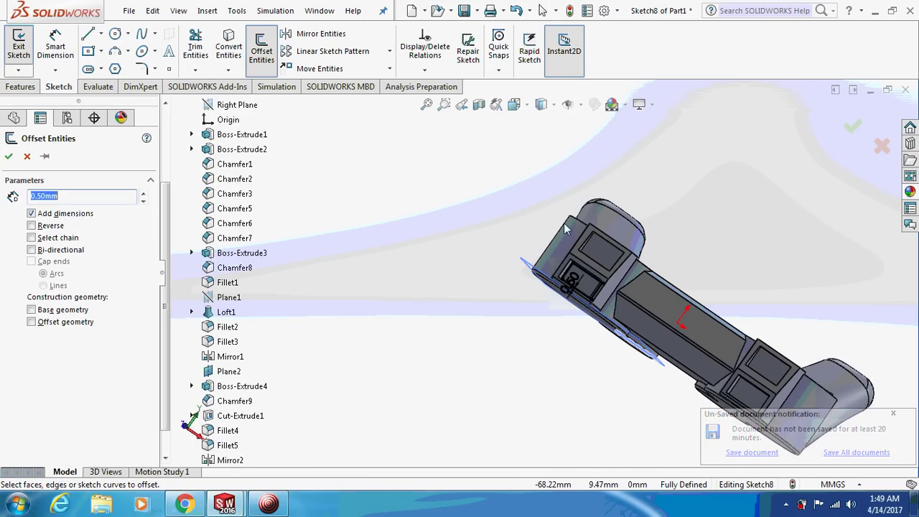
{"action": "left_click", "coordinate": [596, 253]}
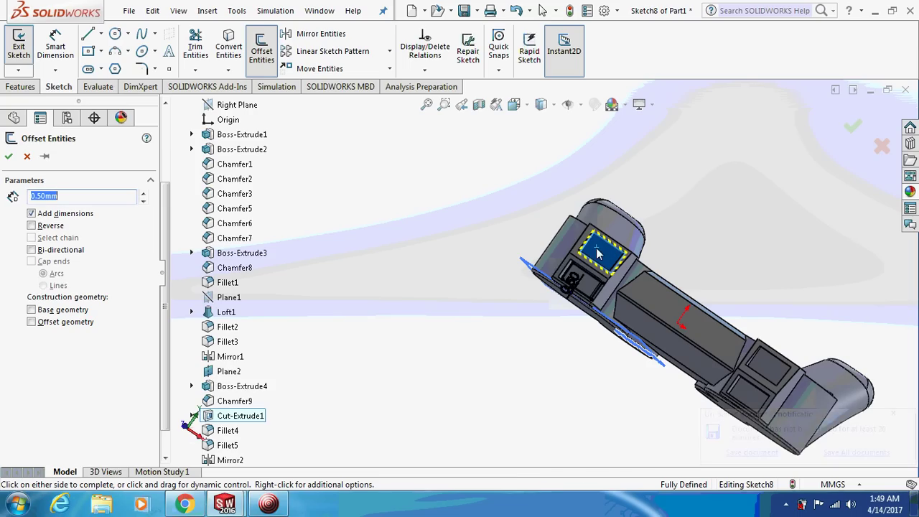
{"action": "left_click", "coordinate": [35, 225]}
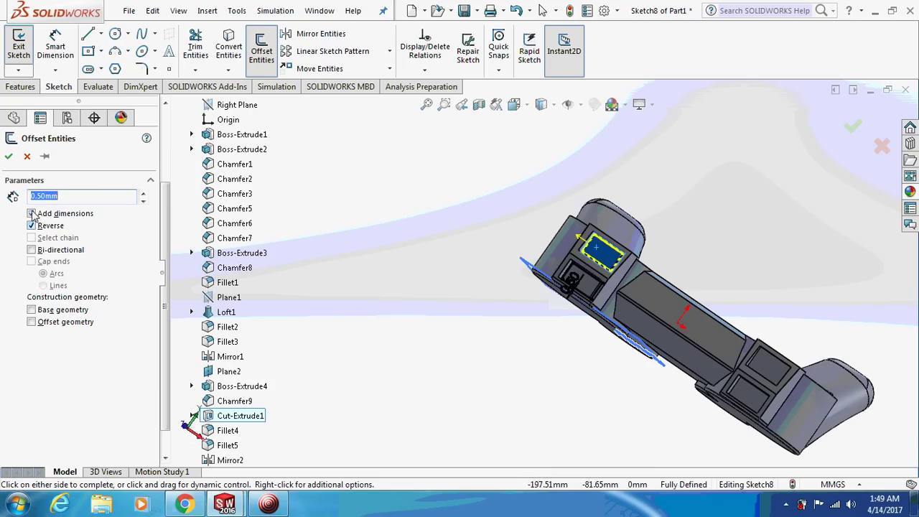
{"action": "left_click", "coordinate": [8, 157]}
{"action": "left_click", "coordinate": [22, 86]}
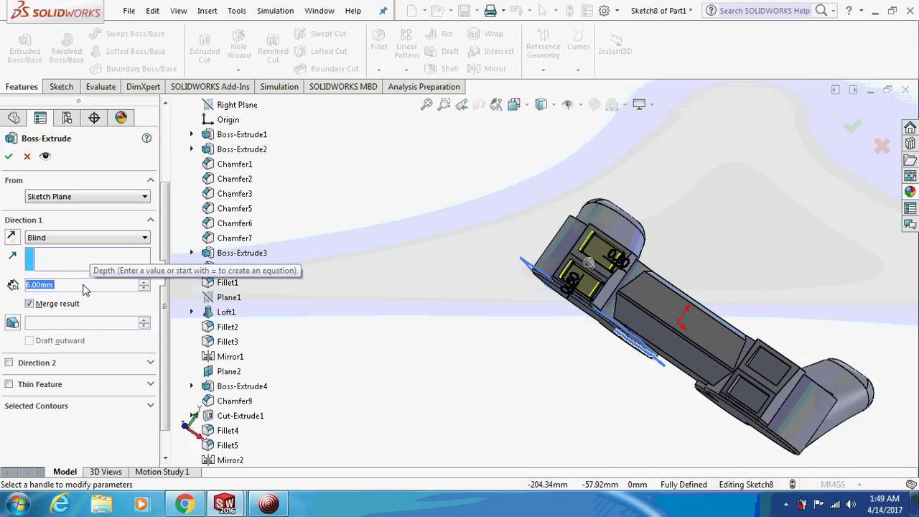
Extrude Sketch8's offset profiles as a boss at 10 mm blind depth, revised from 8 mm
{"action": "type", "text": "8"}
{"action": "key", "text": "Return"}
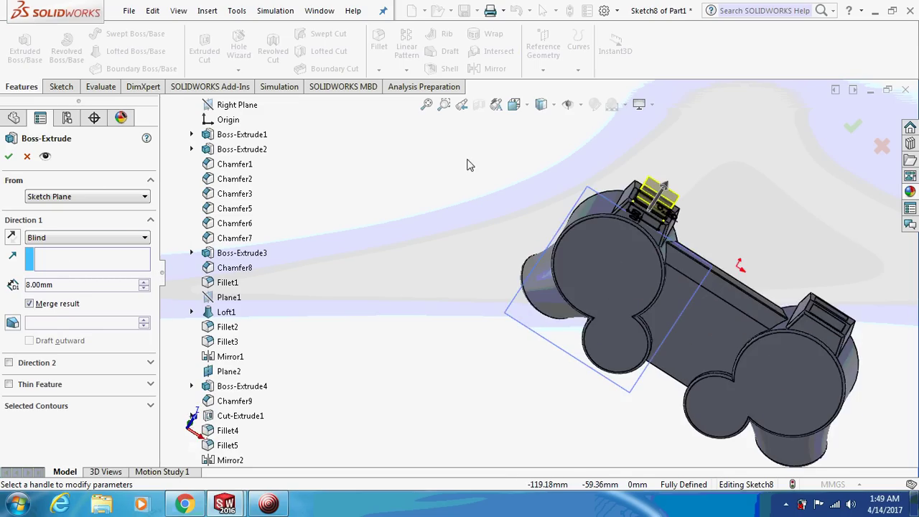
{"action": "middle_click_drag", "start_coordinate": [467, 165], "coordinate": [485, 142]}
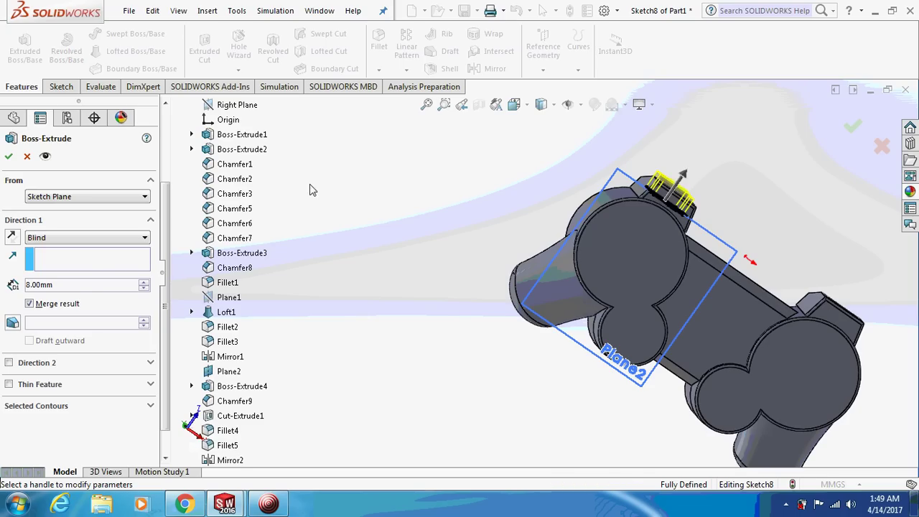
{"action": "type", "text": "10"}
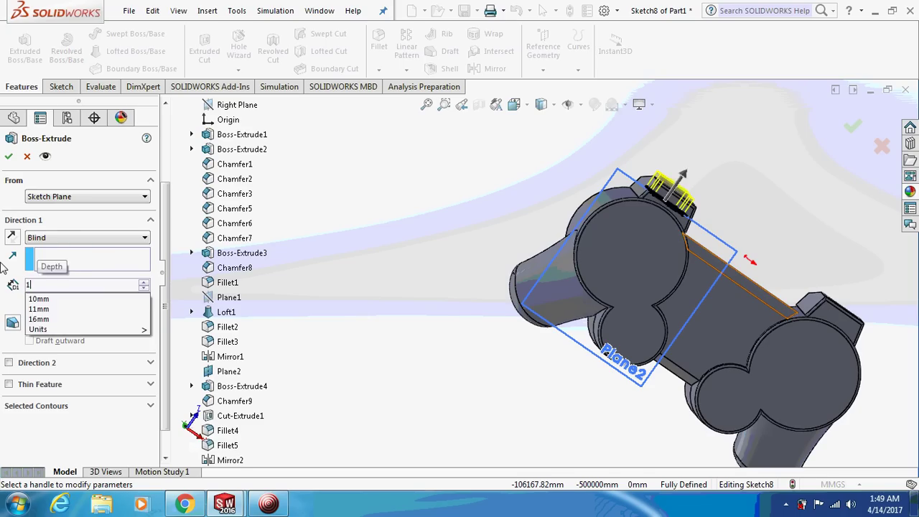
{"action": "key", "text": "Return"}
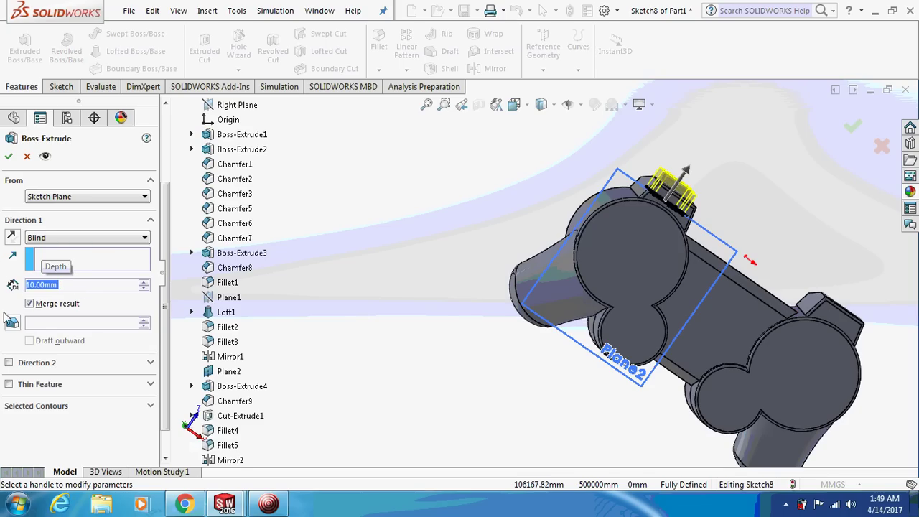
{"action": "left_click", "coordinate": [8, 156]}
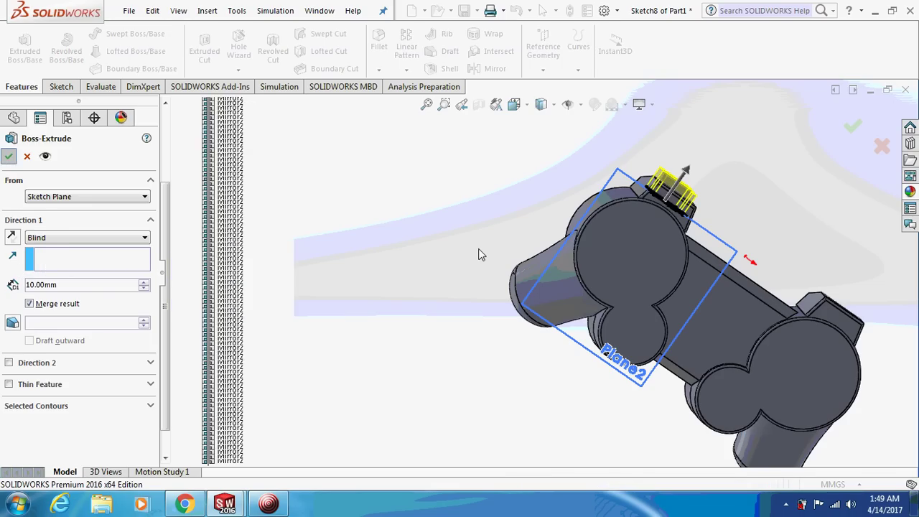
{"action": "middle_click_drag", "start_coordinate": [487, 241], "coordinate": [438, 238]}
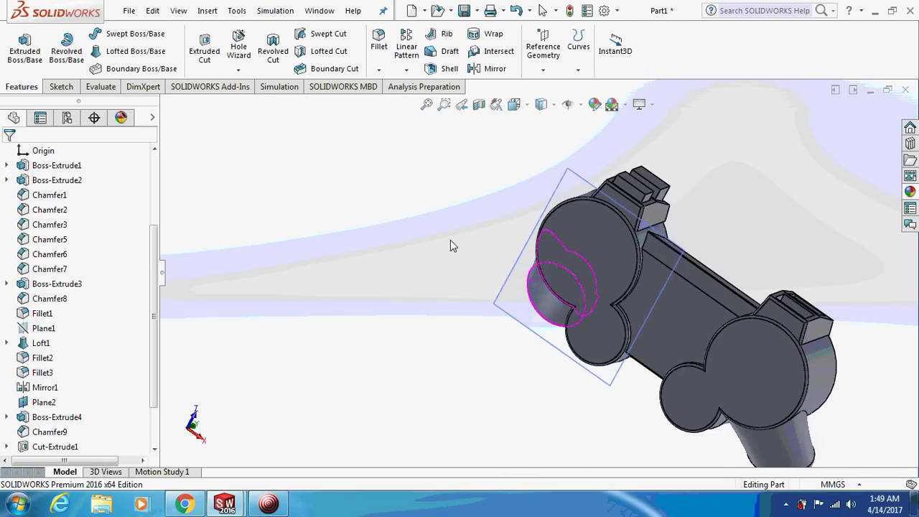
Start a sketch on the new block's face and convert its edges into it
{"action": "middle_click_drag", "start_coordinate": [441, 227], "coordinate": [417, 270]}
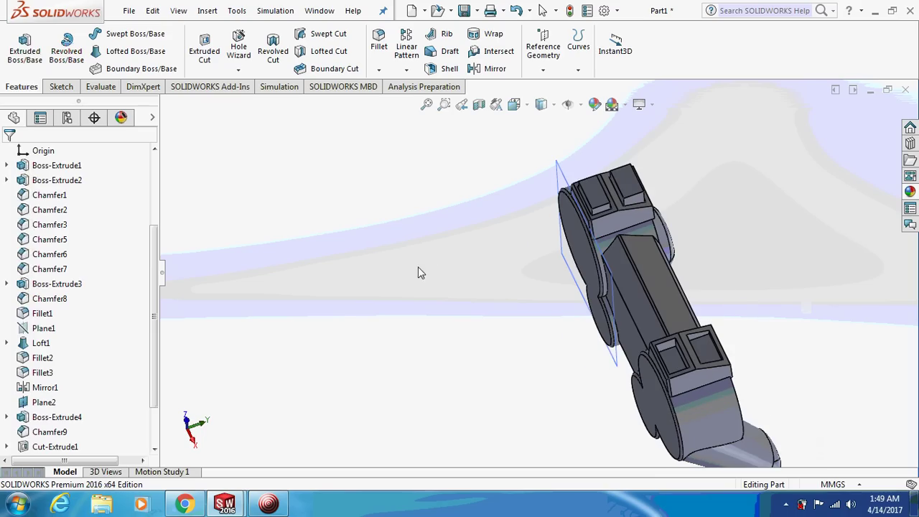
{"action": "left_click", "coordinate": [626, 186]}
{"action": "right_click", "coordinate": [626, 186]}
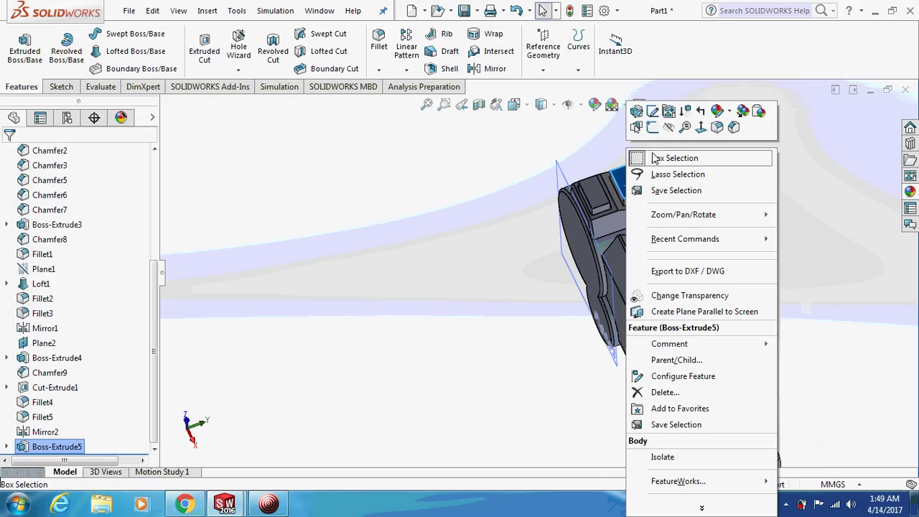
{"action": "left_click", "coordinate": [652, 129]}
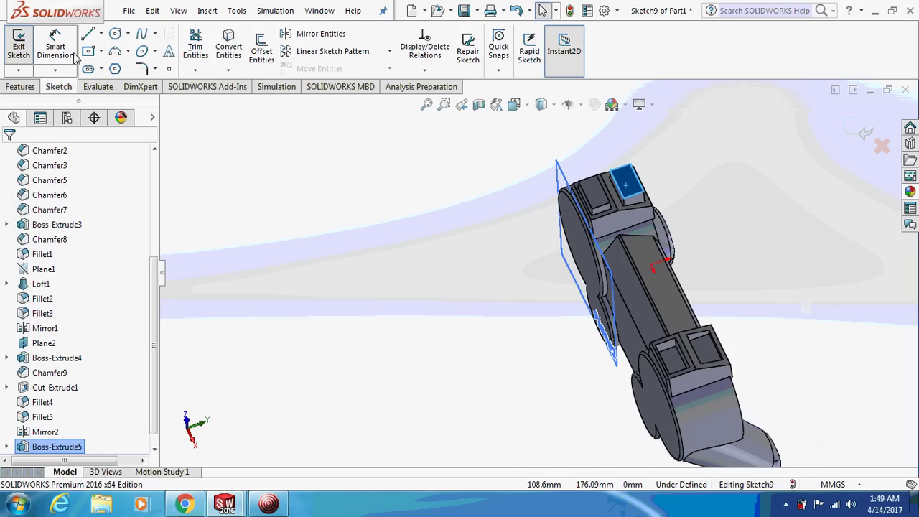
{"action": "left_click", "coordinate": [222, 48]}
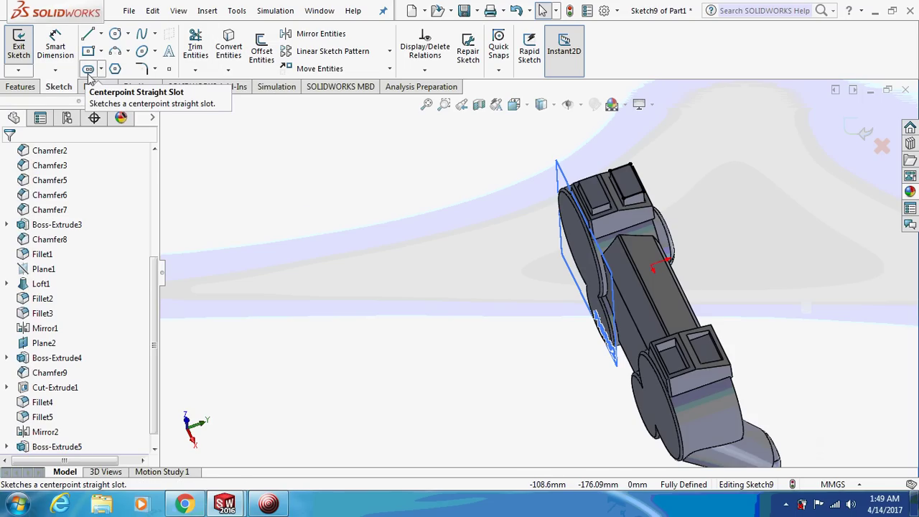
{"action": "left_click", "coordinate": [195, 44]}
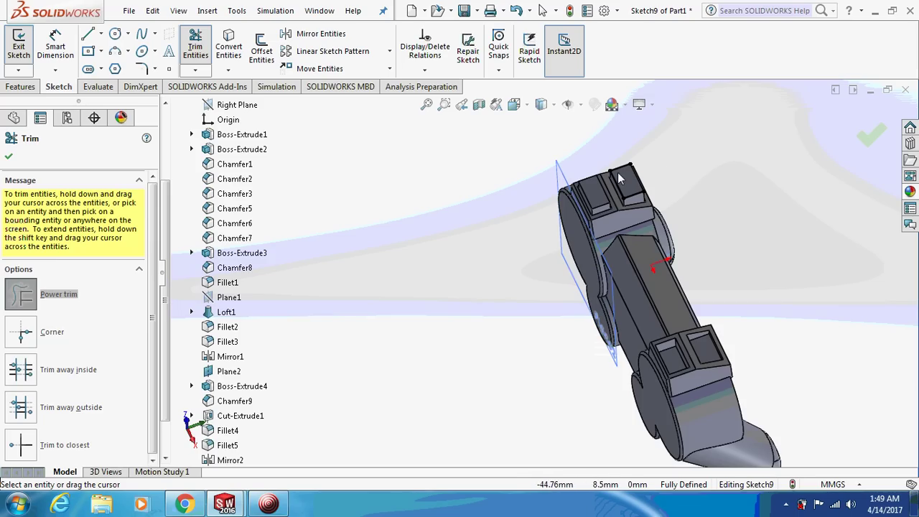
{"action": "left_click", "coordinate": [91, 36]}
Draw a short angled line profile at the block's top corner and start a boss extrude
{"action": "scroll", "coordinate": [718, 186], "scroll_direction": "down", "scroll_amount": 3}
{"action": "scroll", "coordinate": [761, 193], "scroll_direction": "down", "scroll_amount": 2}
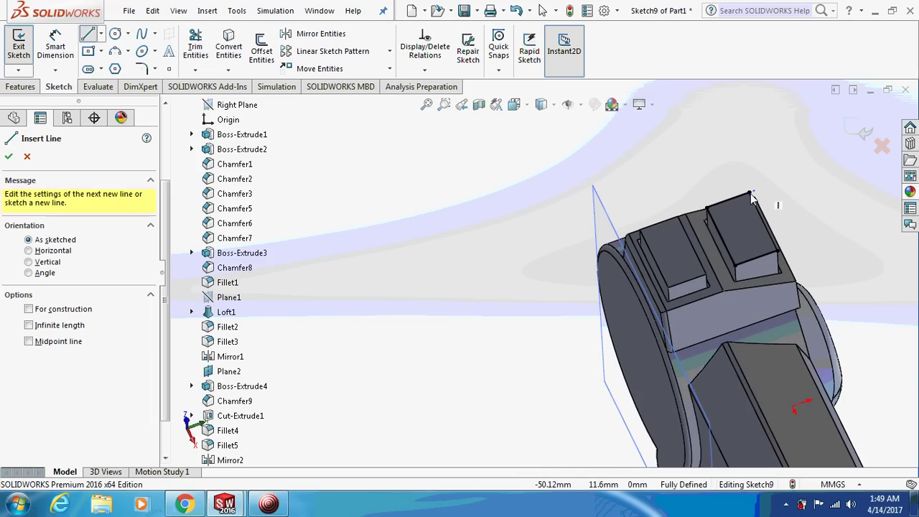
{"action": "left_click", "coordinate": [752, 196]}
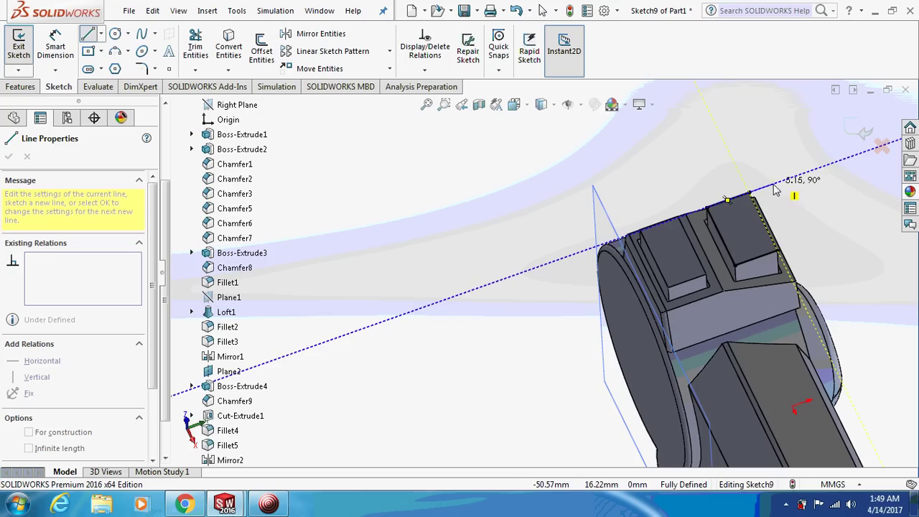
{"action": "left_click", "coordinate": [772, 185]}
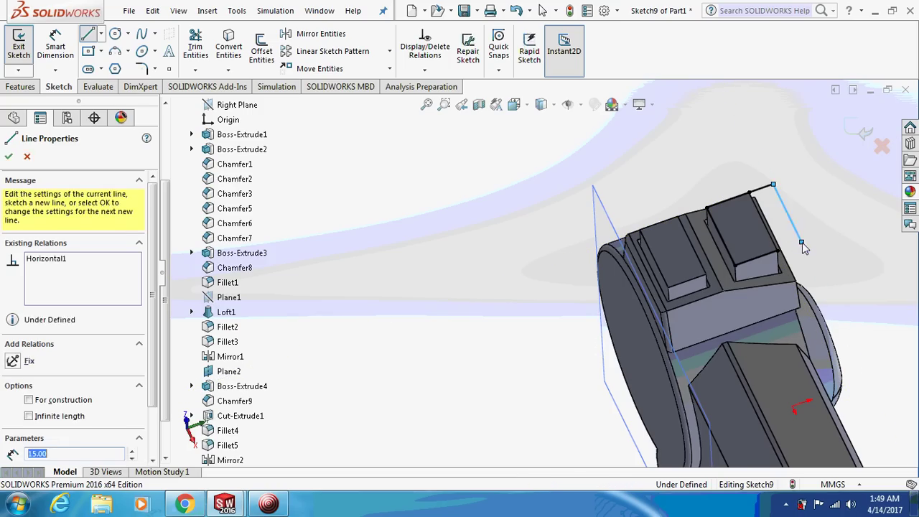
{"action": "left_click", "coordinate": [801, 242]}
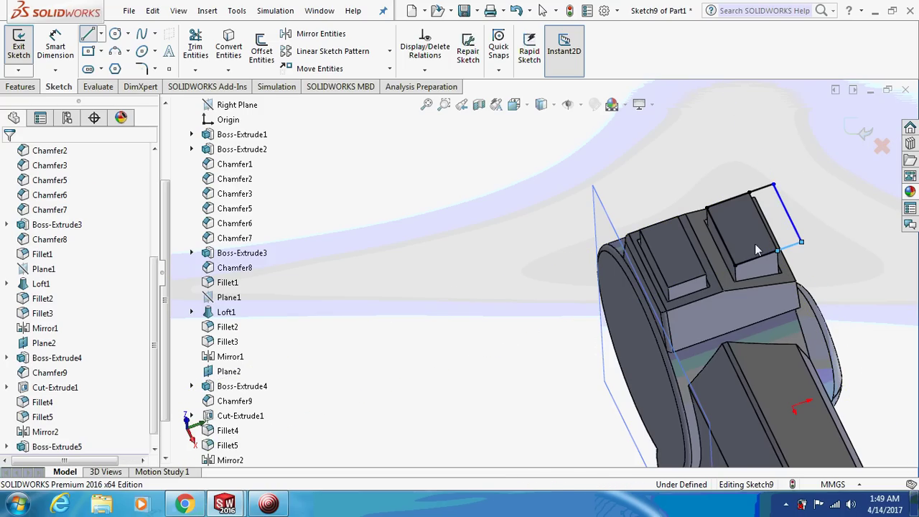
{"action": "left_click", "coordinate": [756, 249]}
{"action": "key", "text": "Escape"}
{"action": "left_click", "coordinate": [15, 86]}
{"action": "left_click", "coordinate": [24, 46]}
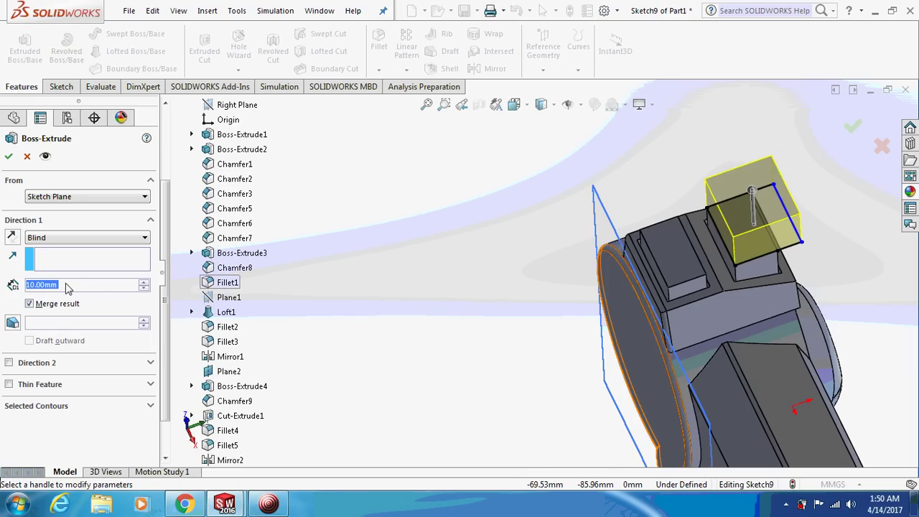
Extrude Sketch9's profile 2 mm blind as Boss-Extrude5, forming a thin lip atop the block
{"action": "type", "text": "3"}
{"action": "key", "text": "Return"}
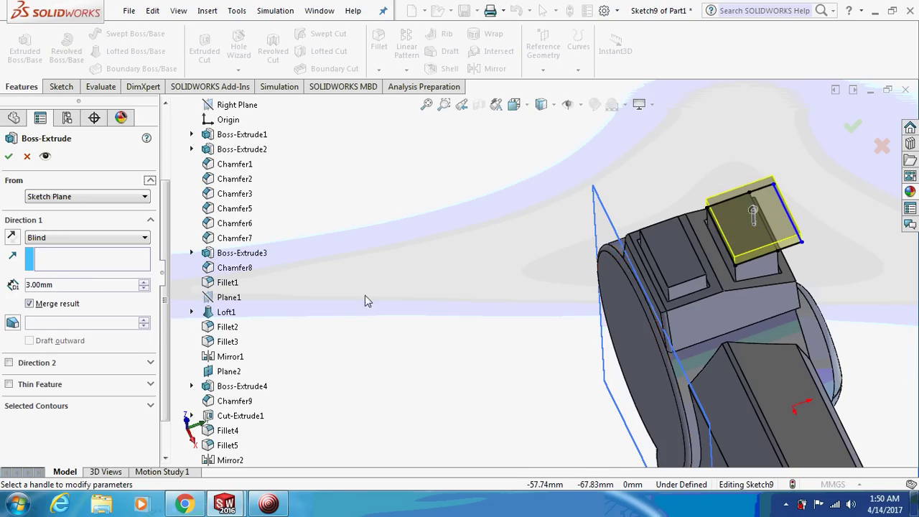
{"action": "scroll", "coordinate": [478, 232], "scroll_direction": "down", "scroll_amount": 2}
{"action": "scroll", "coordinate": [483, 218], "scroll_direction": "down", "scroll_amount": 2}
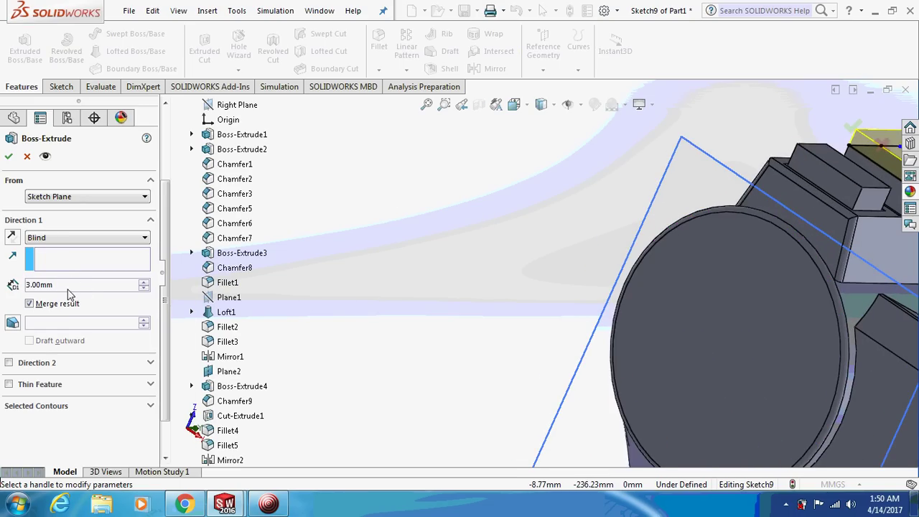
{"action": "type", "text": "2"}
{"action": "key", "text": "Return"}
{"action": "scroll", "coordinate": [519, 268], "scroll_direction": "up", "scroll_amount": 2}
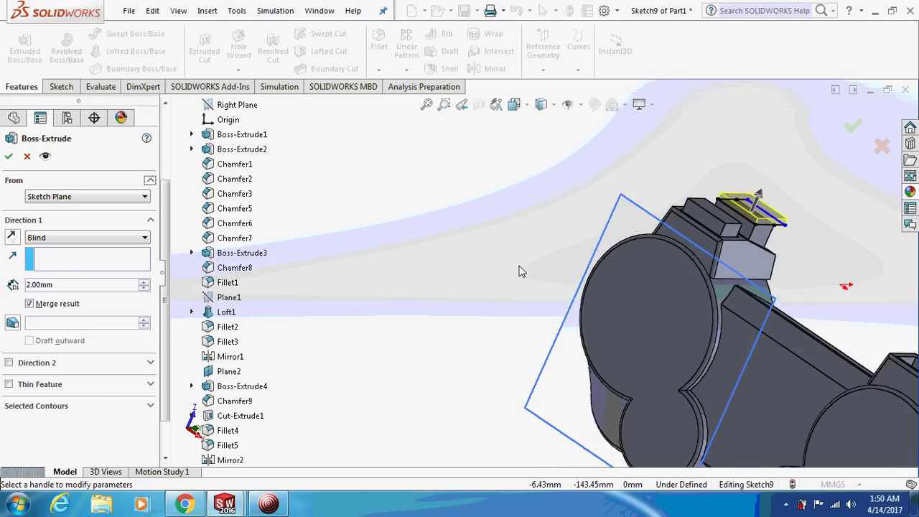
{"action": "scroll", "coordinate": [527, 253], "scroll_direction": "up", "scroll_amount": 2}
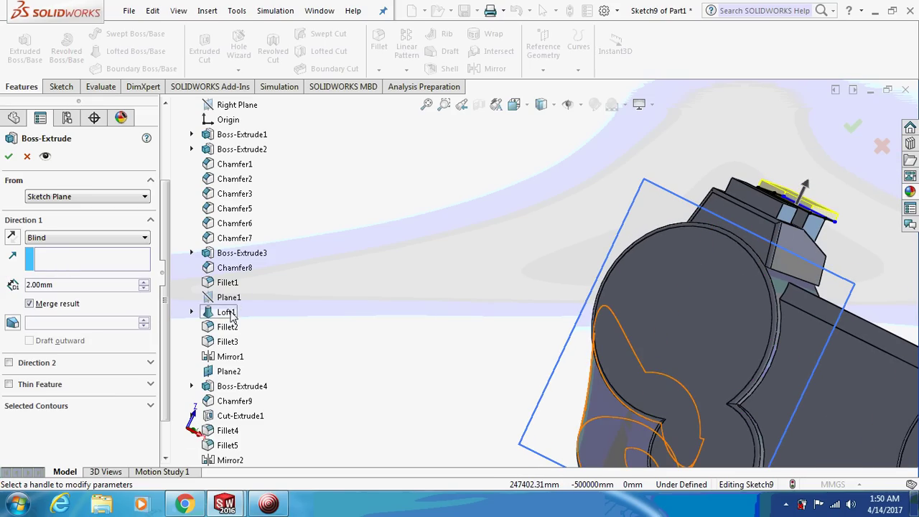
{"action": "left_click", "coordinate": [9, 156]}
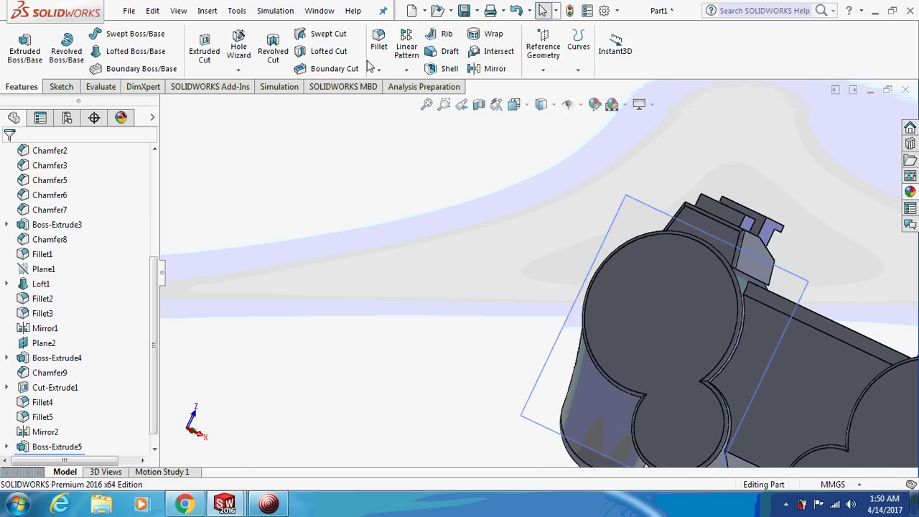
Start a 1 mm fillet and select the edges of the upper raised block
{"action": "left_click", "coordinate": [378, 42]}
{"action": "left_click", "coordinate": [700, 192]}
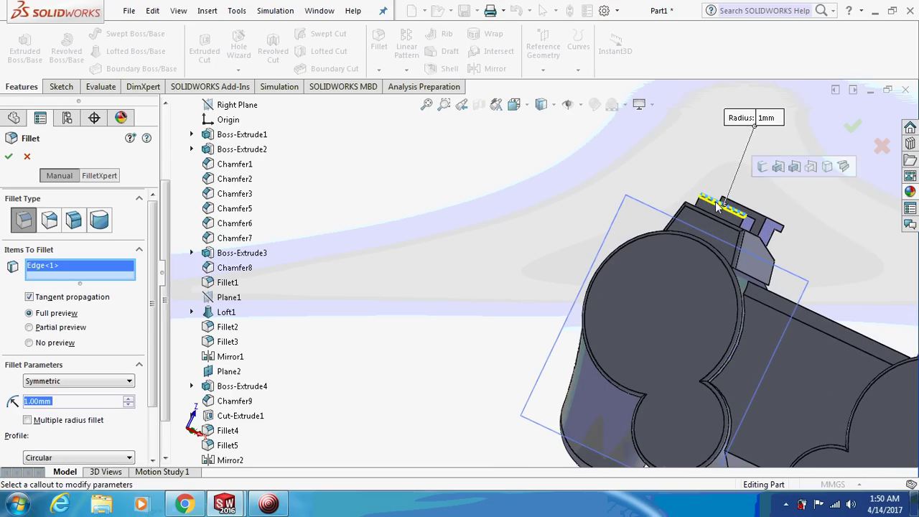
{"action": "middle_click_drag", "start_coordinate": [700, 193], "coordinate": [752, 237]}
{"action": "left_click", "coordinate": [745, 222]}
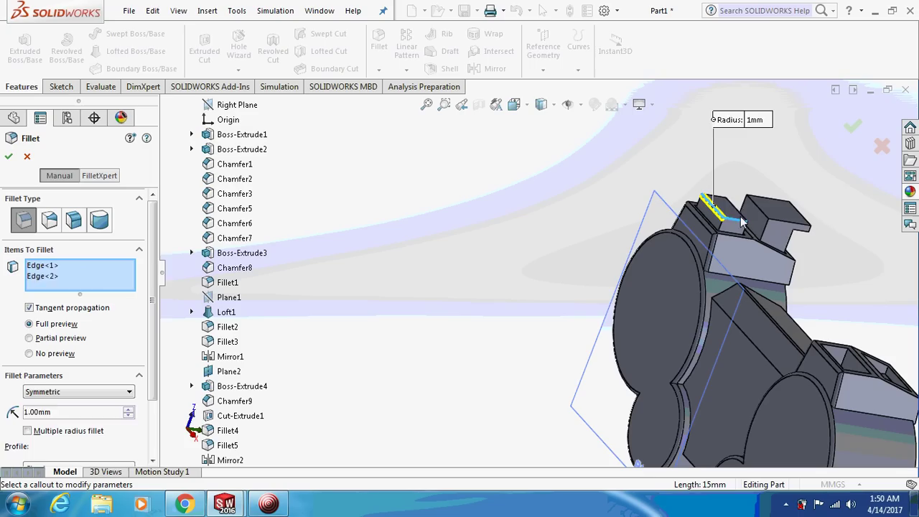
{"action": "left_click", "coordinate": [710, 198]}
{"action": "left_click", "coordinate": [714, 212]}
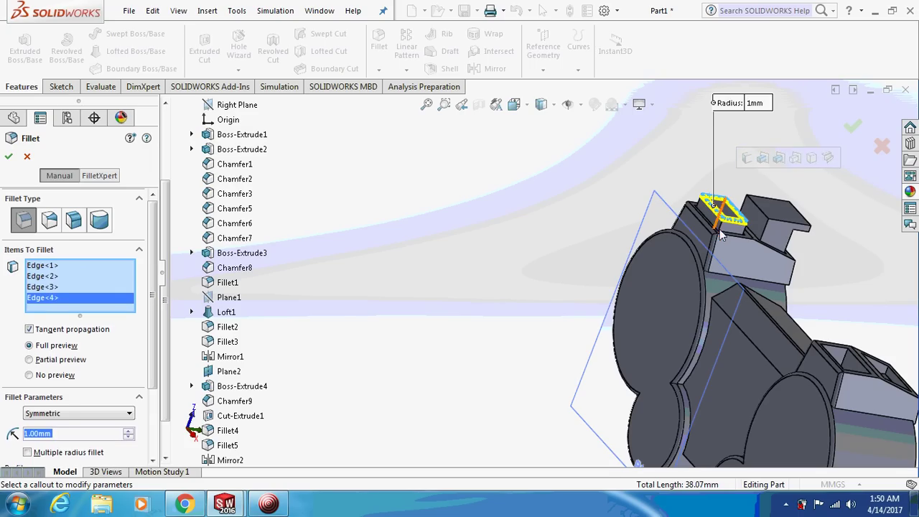
{"action": "left_click", "coordinate": [743, 231]}
{"action": "left_click", "coordinate": [739, 240]}
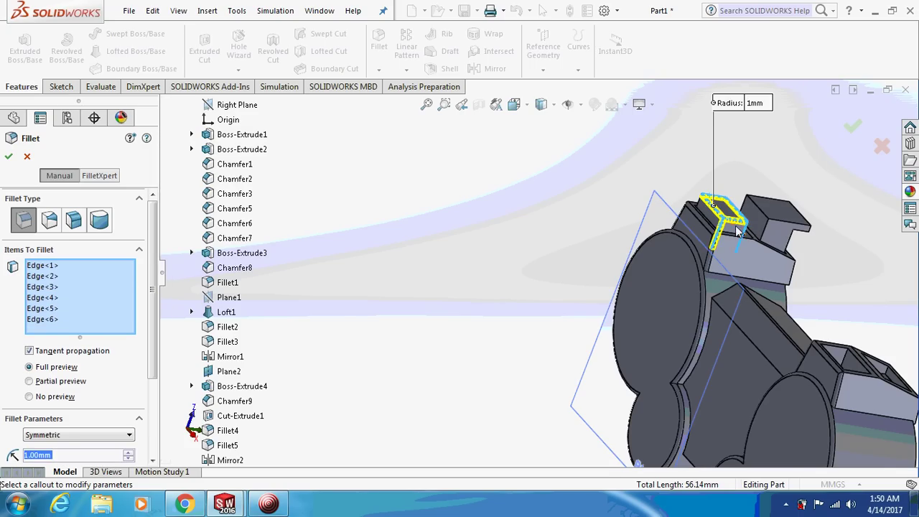
{"action": "mouse_move", "coordinate": [739, 240]}
{"action": "middle_mouse_down"}
{"action": "mouse_move", "coordinate": [700, 221]}
{"action": "mouse_move", "coordinate": [706, 250]}
{"action": "mouse_move", "coordinate": [721, 238]}
{"action": "middle_mouse_up"}
{"action": "left_click", "coordinate": [694, 207]}
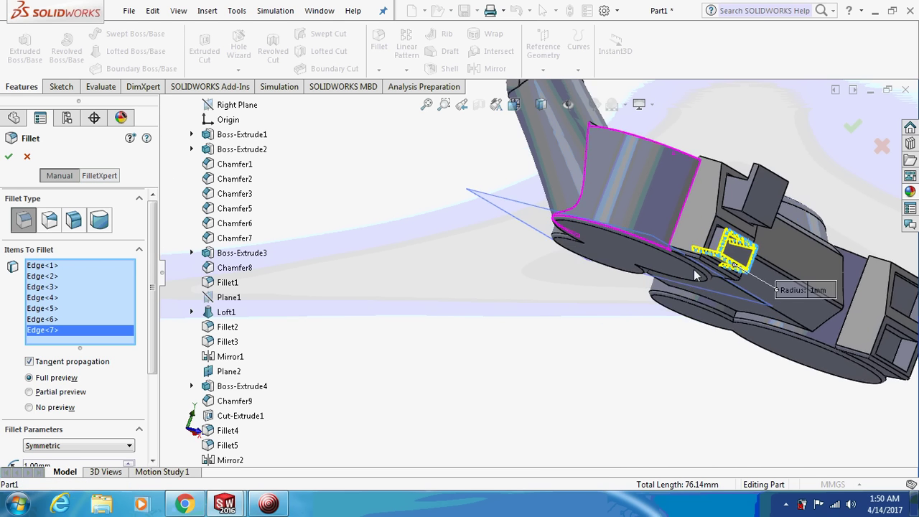
{"action": "left_click", "coordinate": [722, 236]}
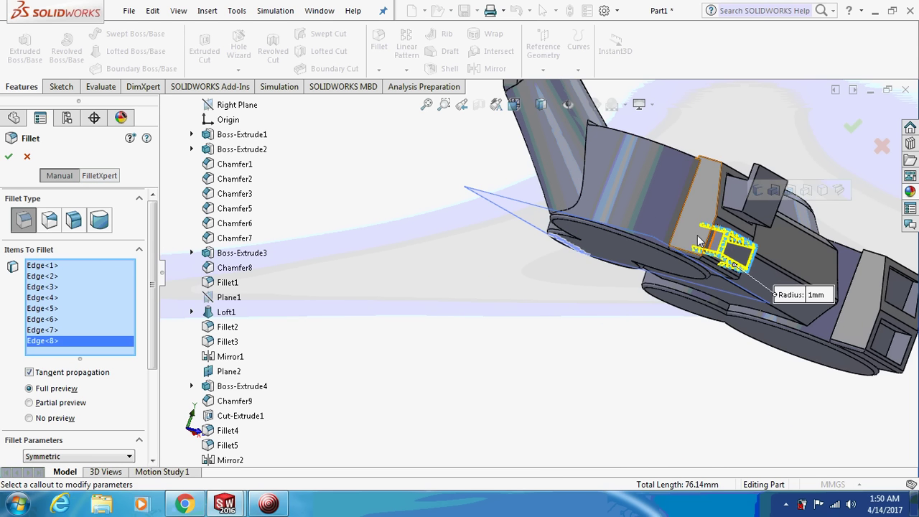
{"action": "left_click", "coordinate": [735, 215]}
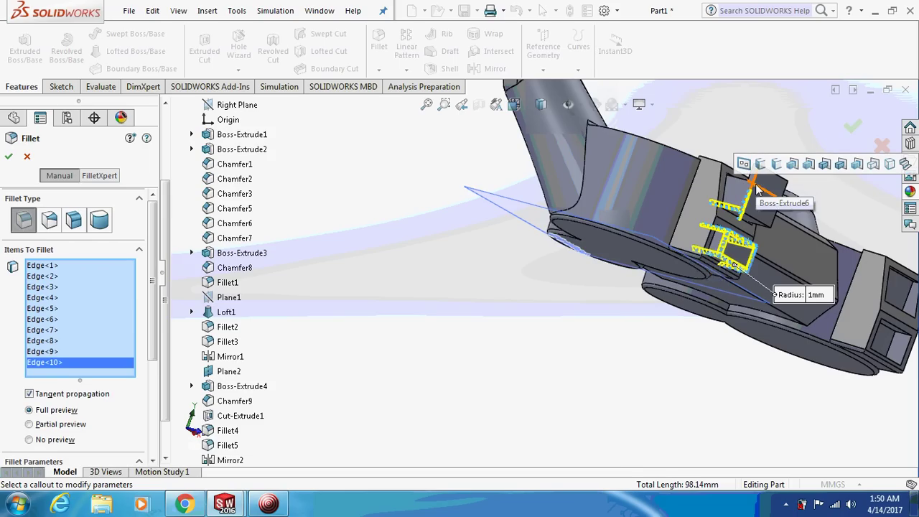
{"action": "left_click", "coordinate": [755, 188]}
{"action": "left_click", "coordinate": [767, 178]}
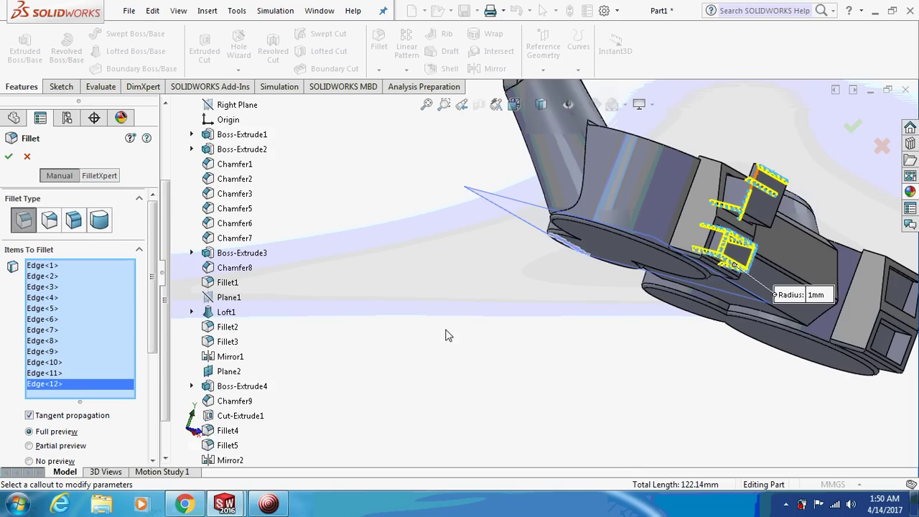
Add the lower block's edges, fifteen edges in total, and apply the 1 mm fillet
{"action": "mouse_move", "coordinate": [445, 334]}
{"action": "middle_mouse_down"}
{"action": "mouse_move", "coordinate": [419, 268]}
{"action": "mouse_move", "coordinate": [692, 126]}
{"action": "middle_mouse_up"}
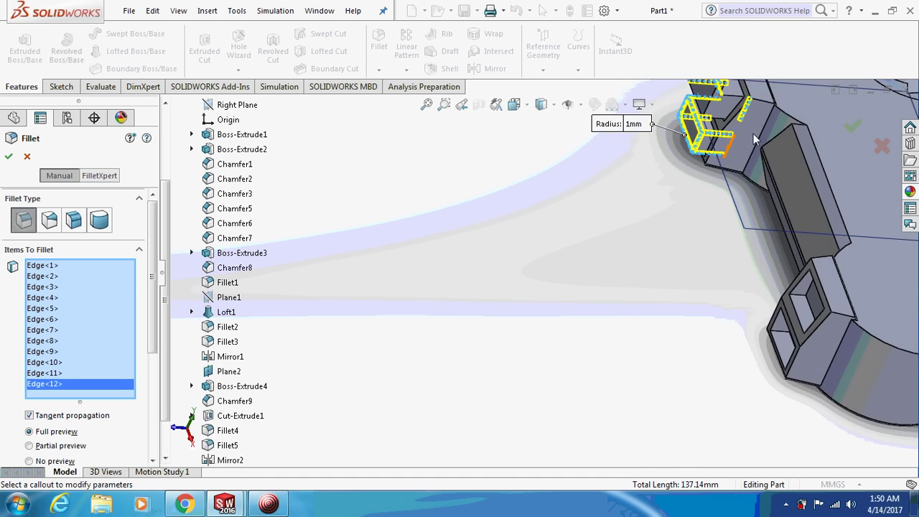
{"action": "scroll", "coordinate": [667, 158], "scroll_direction": "down", "scroll_amount": 2}
{"action": "scroll", "coordinate": [610, 208], "scroll_direction": "down", "scroll_amount": 2}
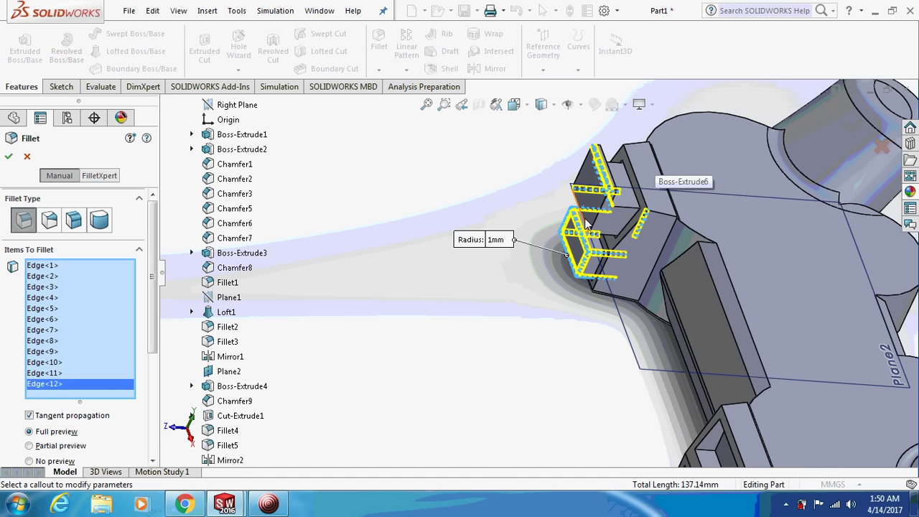
{"action": "left_click", "coordinate": [594, 224]}
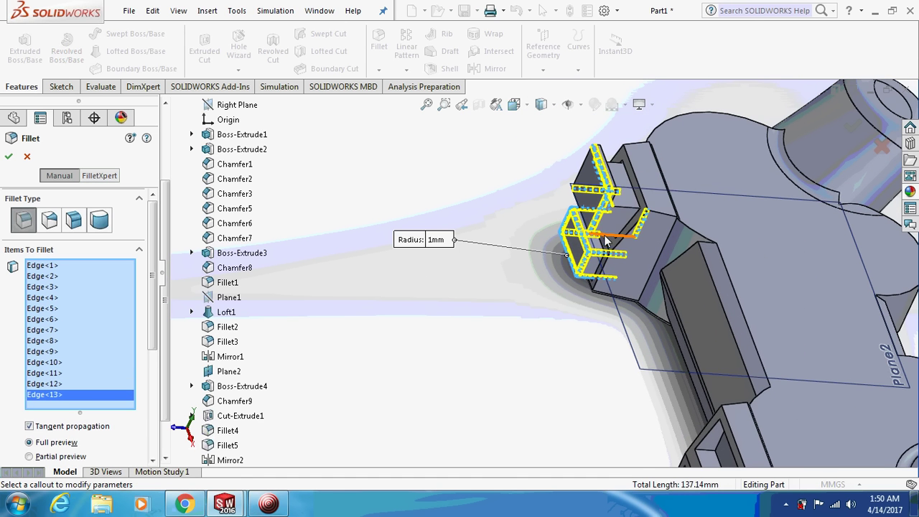
{"action": "left_click", "coordinate": [634, 218]}
{"action": "left_click", "coordinate": [614, 208]}
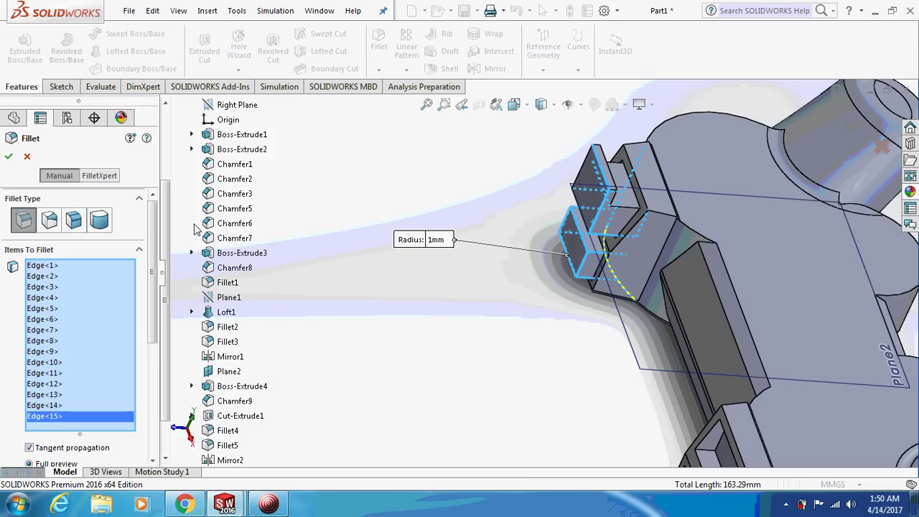
{"action": "left_click", "coordinate": [9, 155]}
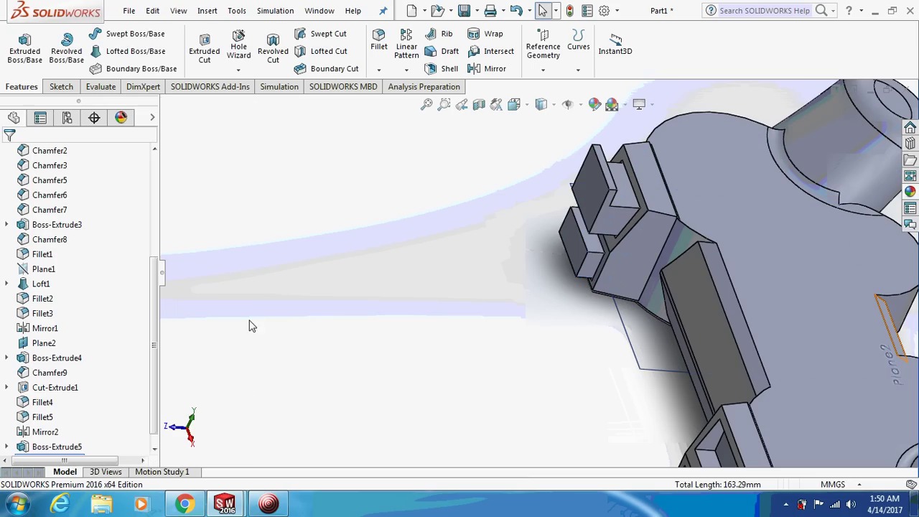
Mirror Boss-Extrude5, Boss-Extrude6 and Fillet6 across the Right Plane to the controller's other end
{"action": "left_click", "coordinate": [268, 502]}
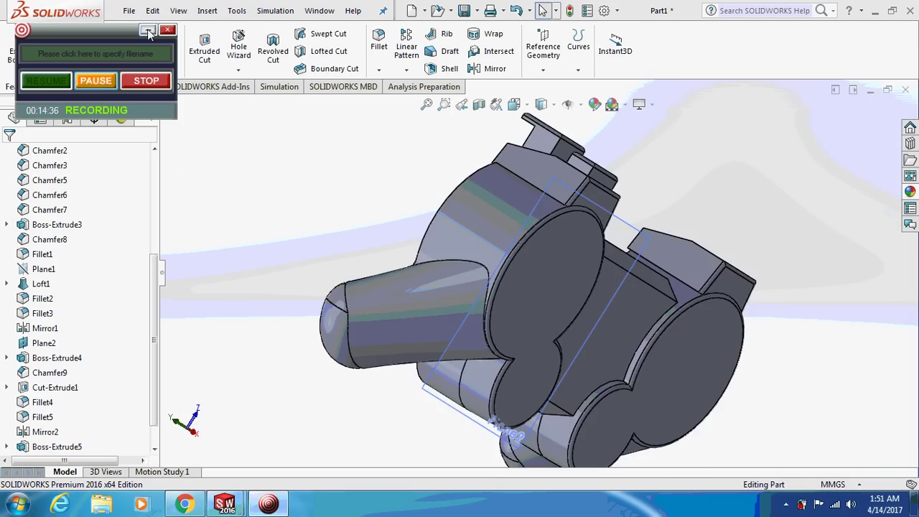
{"action": "left_click", "coordinate": [147, 30]}
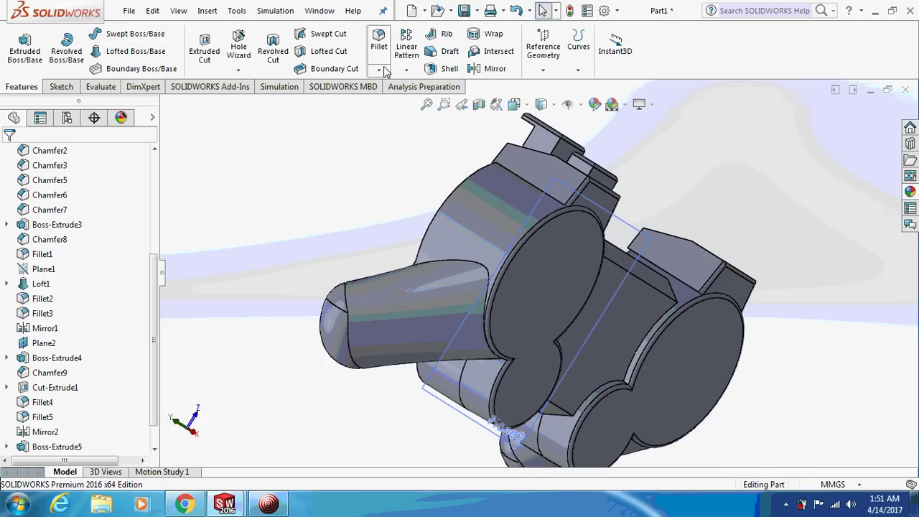
{"action": "left_click", "coordinate": [406, 70]}
{"action": "left_click", "coordinate": [426, 117]}
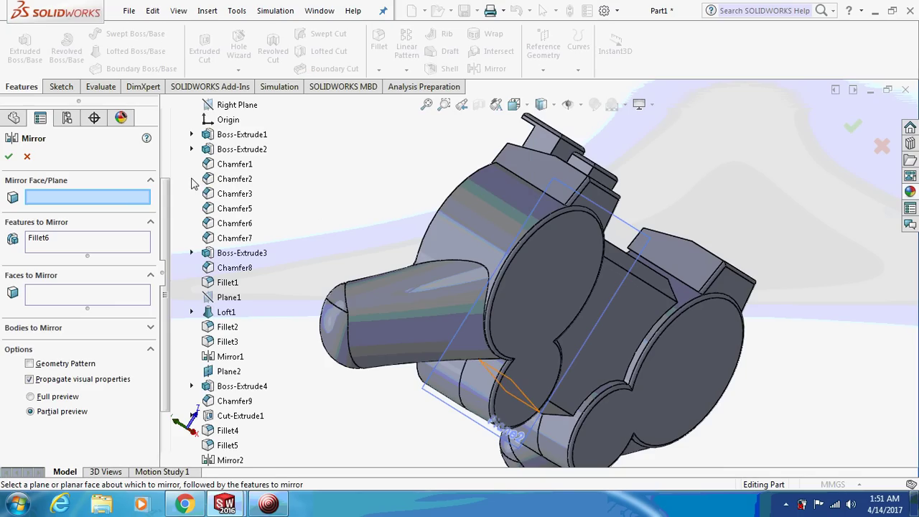
{"action": "scroll", "coordinate": [228, 231], "scroll_direction": "up", "scroll_amount": 3}
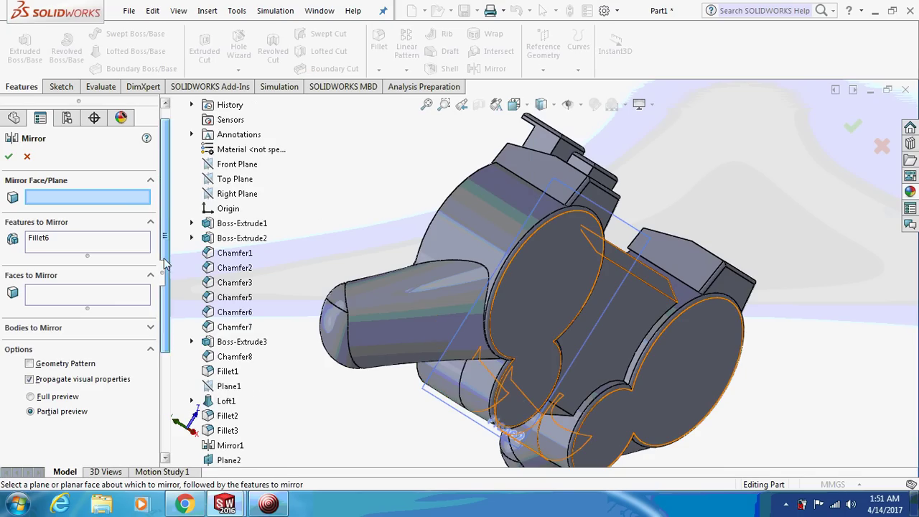
{"action": "left_click", "coordinate": [237, 194]}
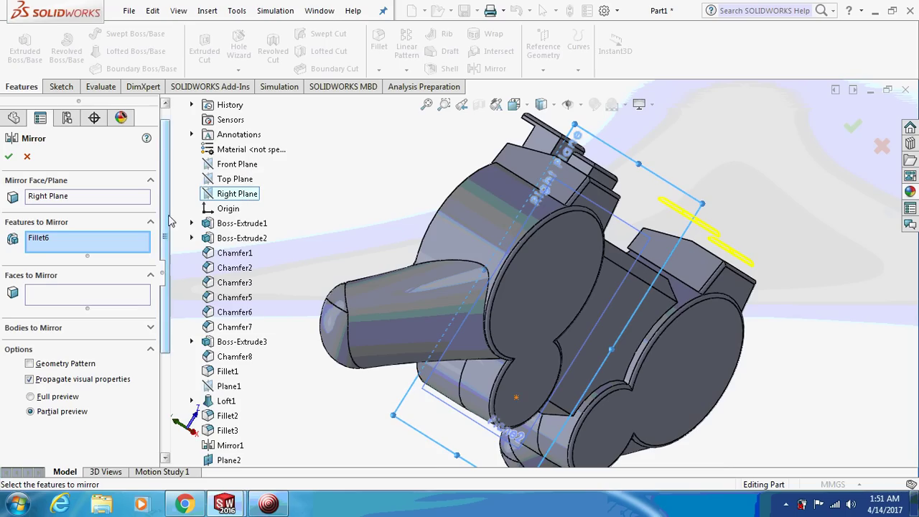
{"action": "scroll", "coordinate": [158, 307], "scroll_direction": "down", "scroll_amount": 3}
{"action": "scroll", "coordinate": [158, 308], "scroll_direction": "down", "scroll_amount": 3}
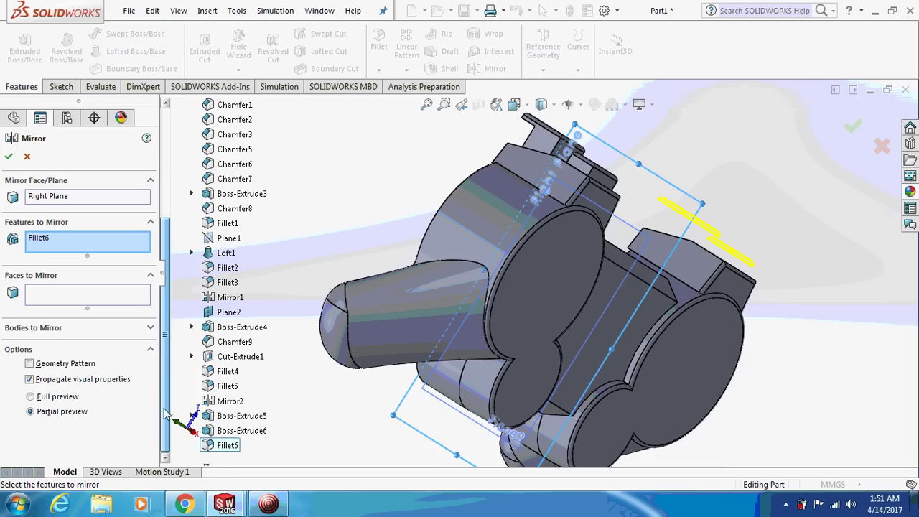
{"action": "left_click", "coordinate": [229, 430]}
{"action": "left_click", "coordinate": [237, 415]}
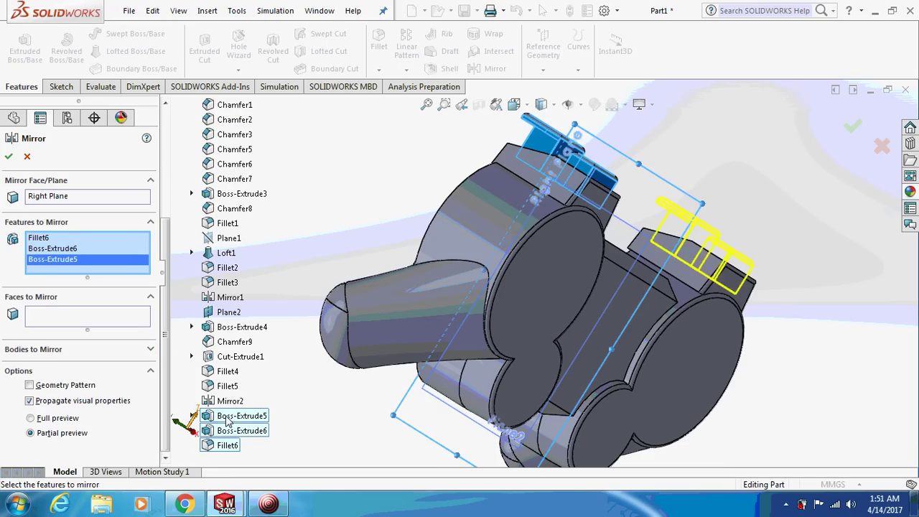
{"action": "left_click", "coordinate": [8, 157]}
{"action": "mouse_move", "coordinate": [434, 243]}
{"action": "middle_mouse_down"}
{"action": "mouse_move", "coordinate": [376, 172]}
{"action": "mouse_move", "coordinate": [342, 180]}
{"action": "mouse_move", "coordinate": [431, 172]}
{"action": "mouse_move", "coordinate": [433, 162]}
{"action": "mouse_move", "coordinate": [414, 172]}
{"action": "middle_mouse_up"}
{"action": "scroll", "coordinate": [406, 212], "scroll_direction": "up", "scroll_amount": 2}
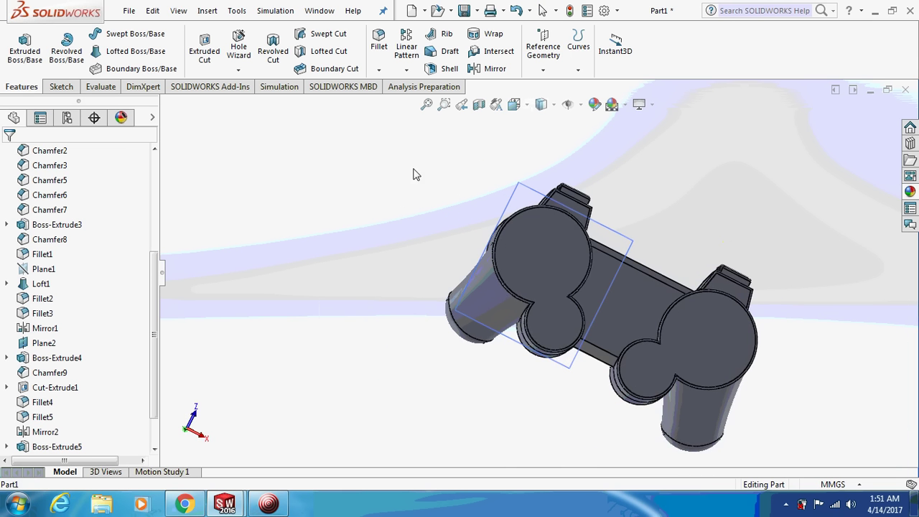
Start a sketch on the left circular pad face and view it straight on from below
{"action": "right_click", "coordinate": [548, 249]}
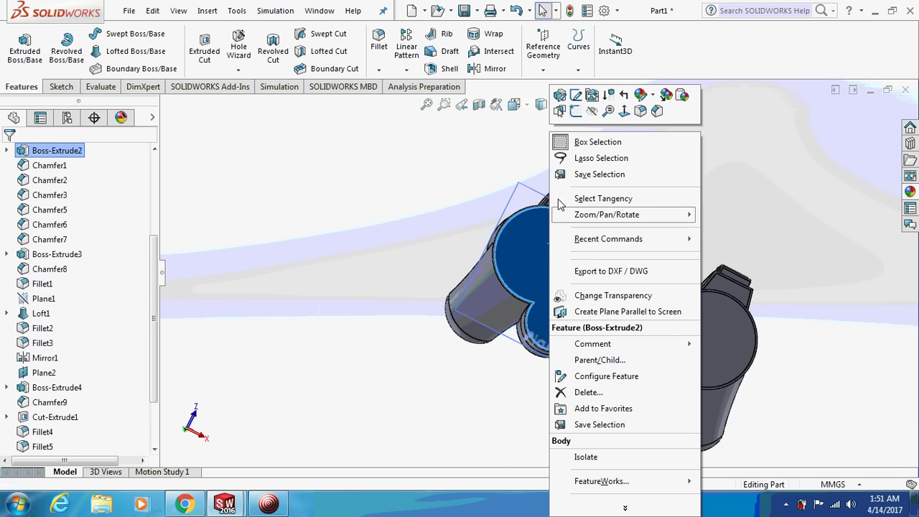
{"action": "left_click", "coordinate": [571, 106]}
{"action": "key", "text": "ctrl+1"}
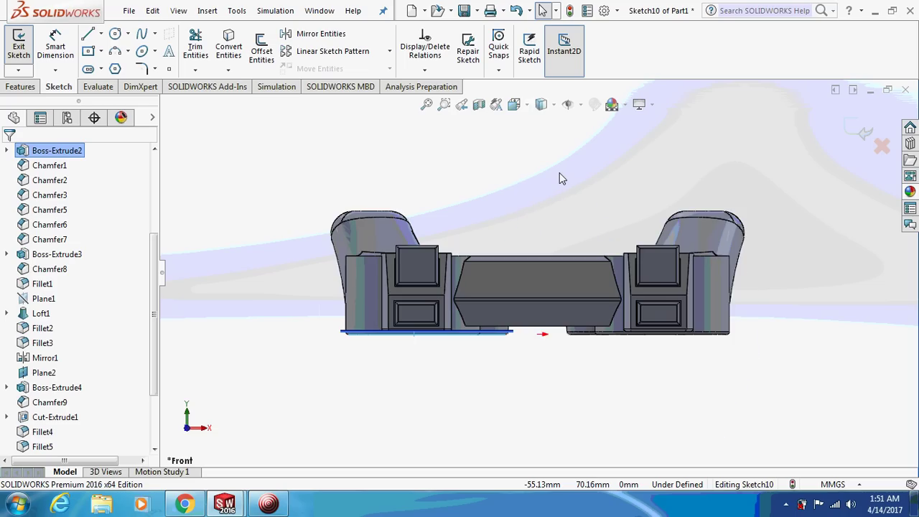
{"action": "key", "text": "ctrl+6"}
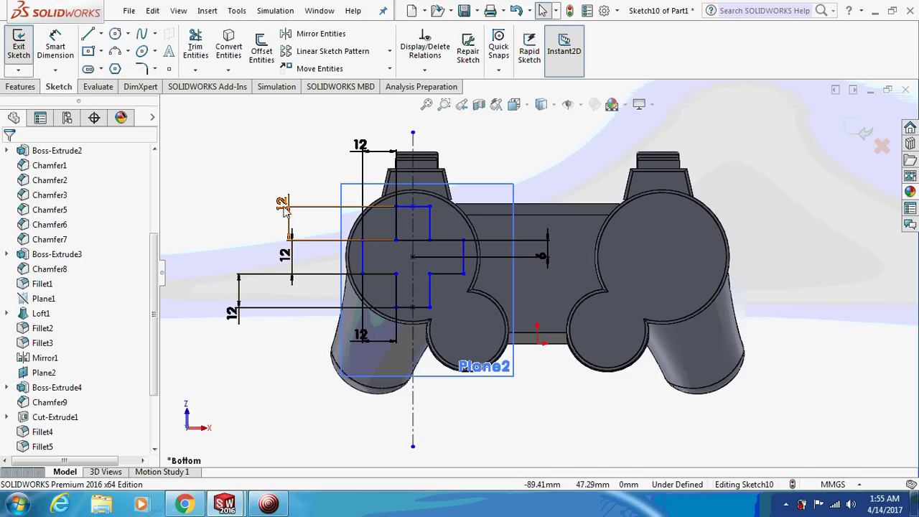
Cut the sketched cross 0.1 mm deep into the left pad as Cut-Extrude2
{"action": "left_click", "coordinate": [20, 86]}
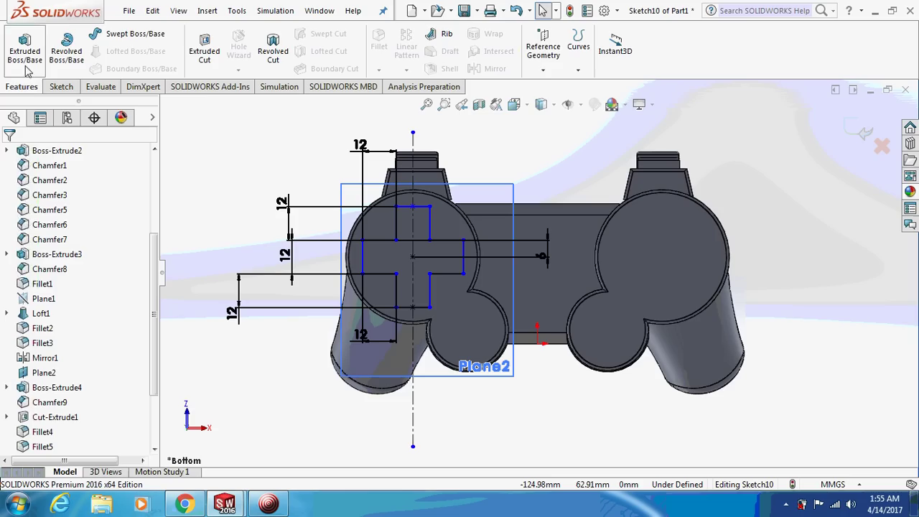
{"action": "left_click", "coordinate": [204, 47]}
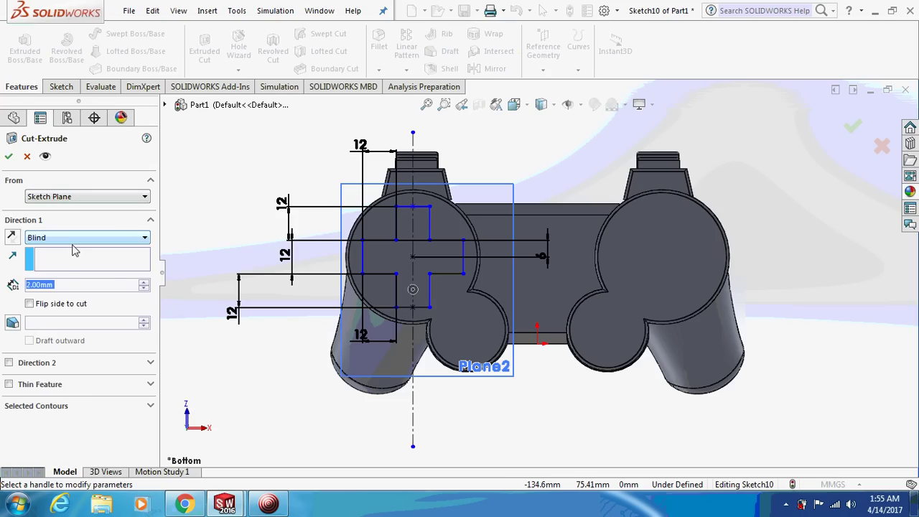
{"action": "type", "text": "0.1"}
{"action": "key", "text": "Return"}
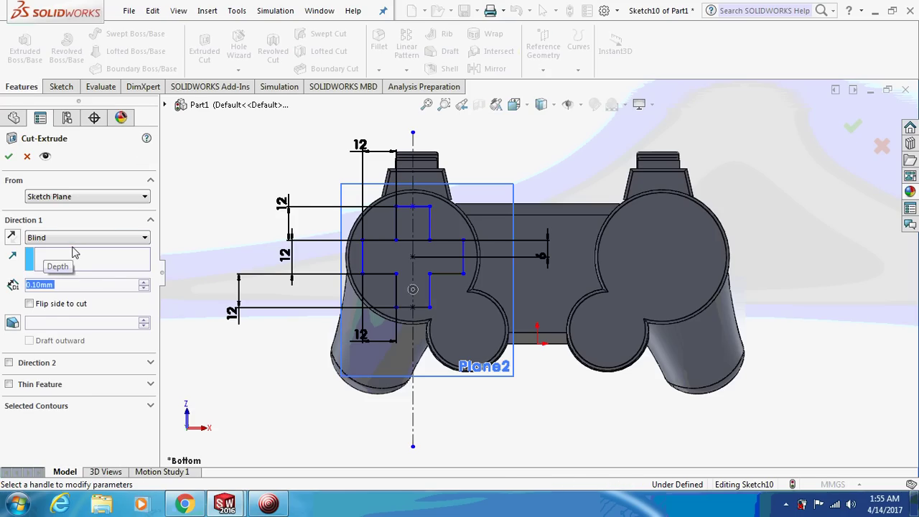
{"action": "left_click", "coordinate": [9, 155]}
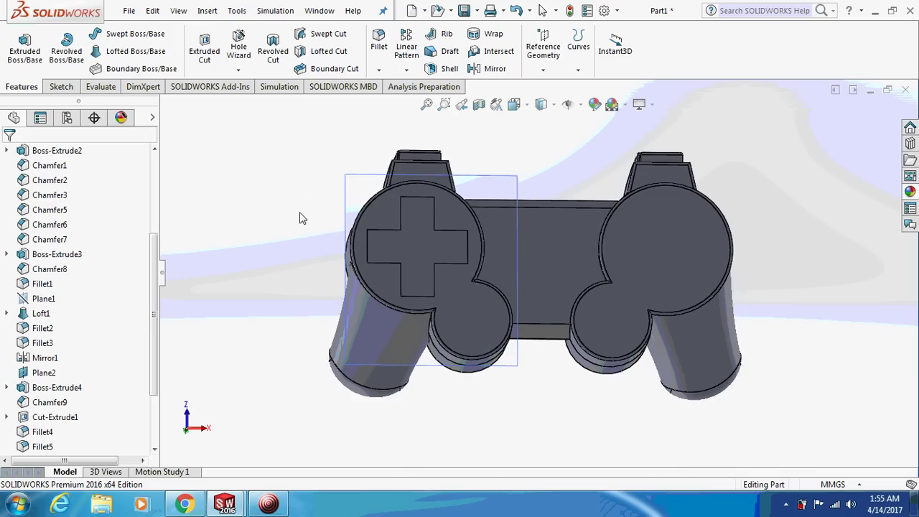
Mirror Cut-Extrude2 about the Right Plane onto the right pad
{"action": "left_click", "coordinate": [407, 70]}
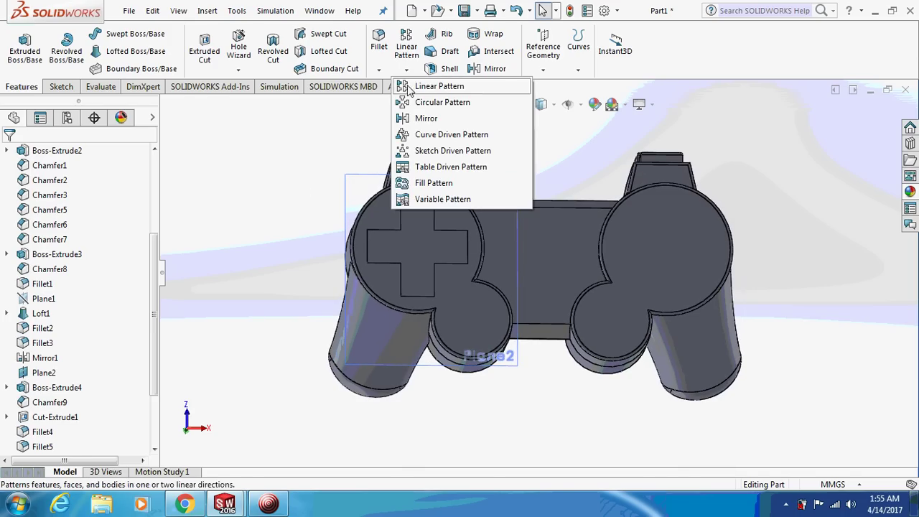
{"action": "left_click", "coordinate": [420, 119]}
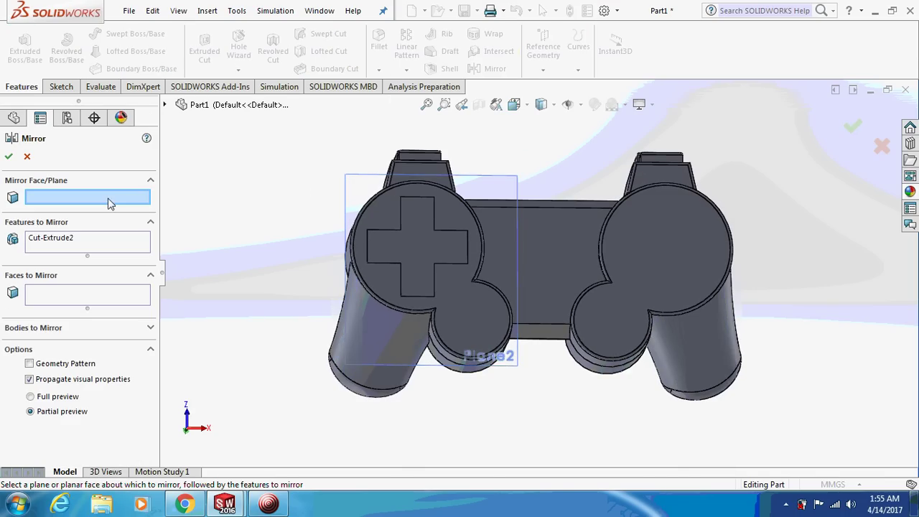
{"action": "left_click", "coordinate": [165, 106]}
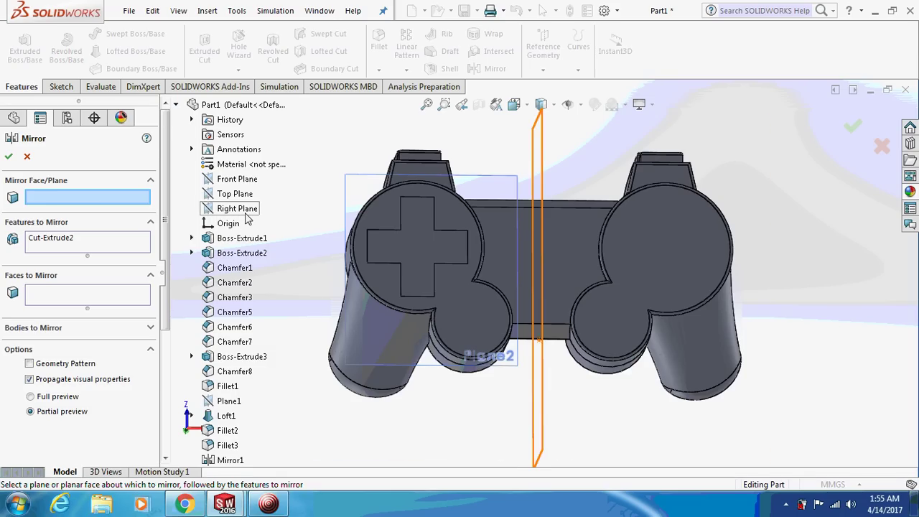
{"action": "left_click", "coordinate": [239, 208]}
{"action": "left_click", "coordinate": [6, 159]}
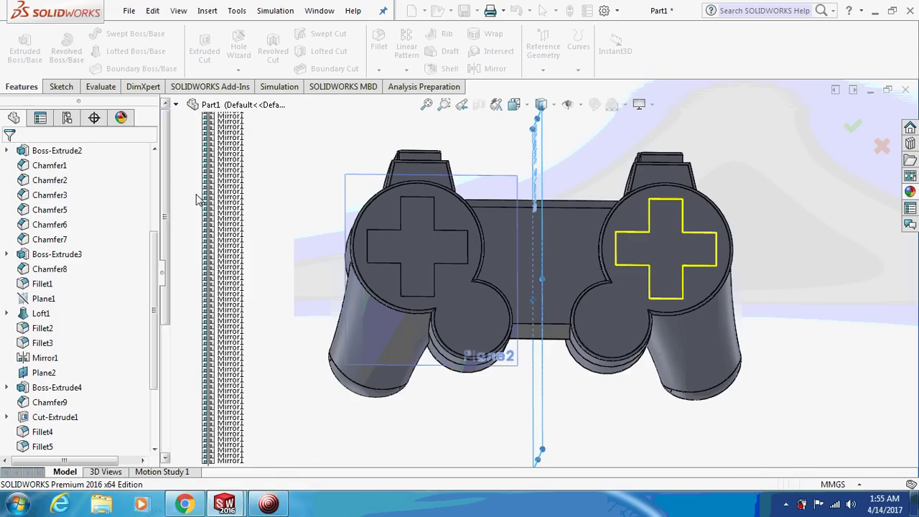
{"action": "left_click", "coordinate": [415, 247]}
Sketch a 9 mm wide arrow outline on the left D-pad's top arm and finish Sketch11
{"action": "right_click", "coordinate": [415, 248]}
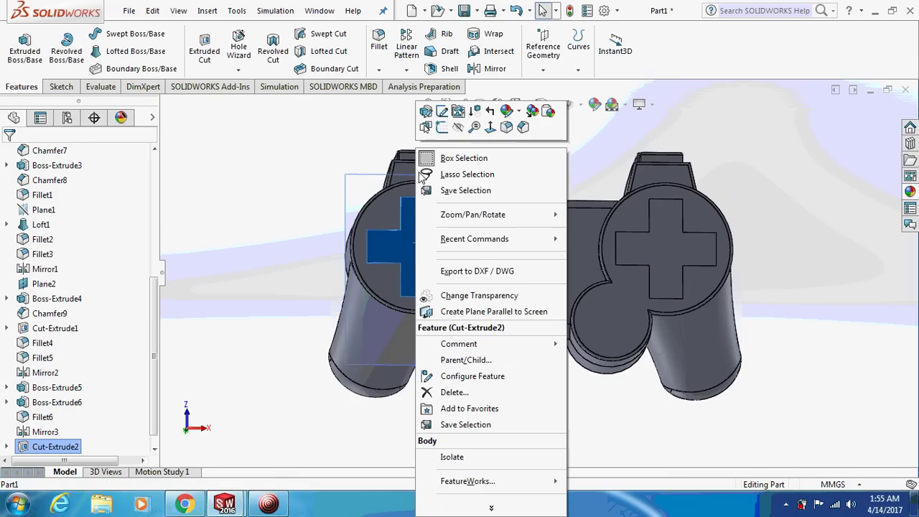
{"action": "left_click", "coordinate": [429, 147]}
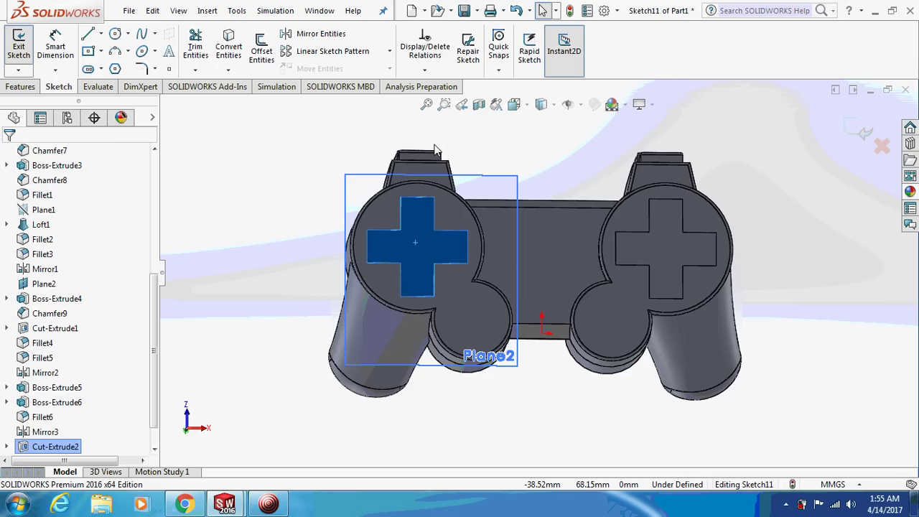
{"action": "key", "text": "ctrl+8"}
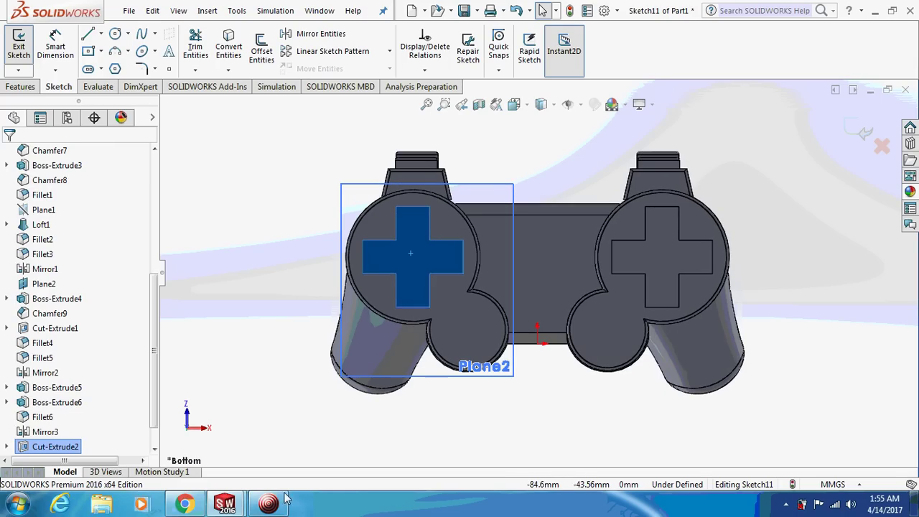
{"action": "left_click", "coordinate": [268, 502]}
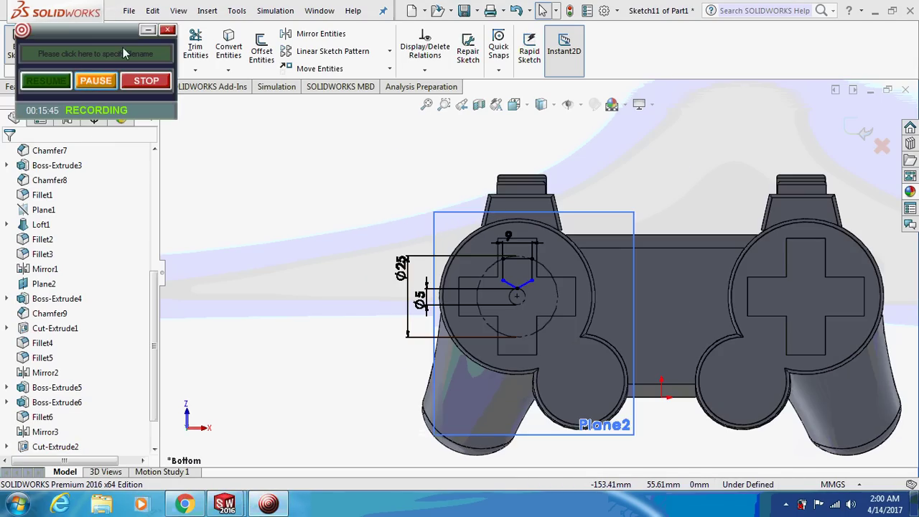
{"action": "left_click", "coordinate": [148, 30]}
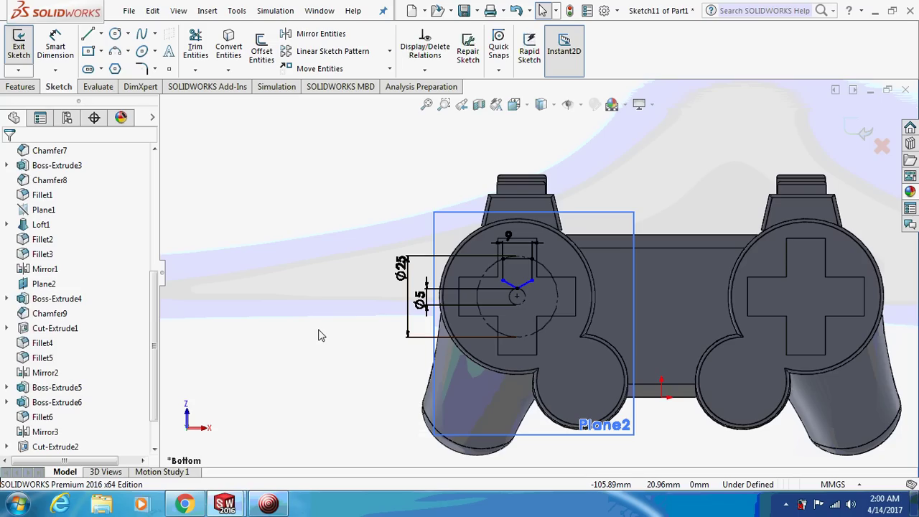
{"action": "left_click", "coordinate": [18, 86]}
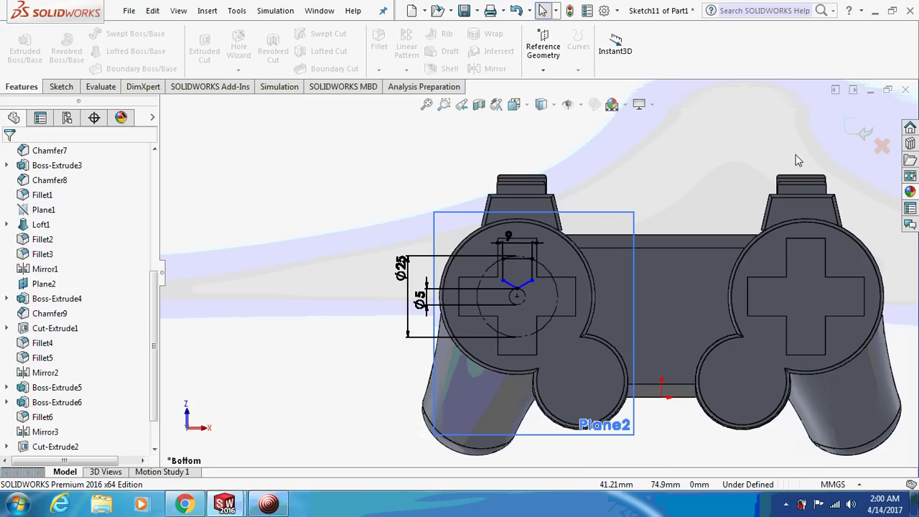
{"action": "left_click", "coordinate": [862, 130]}
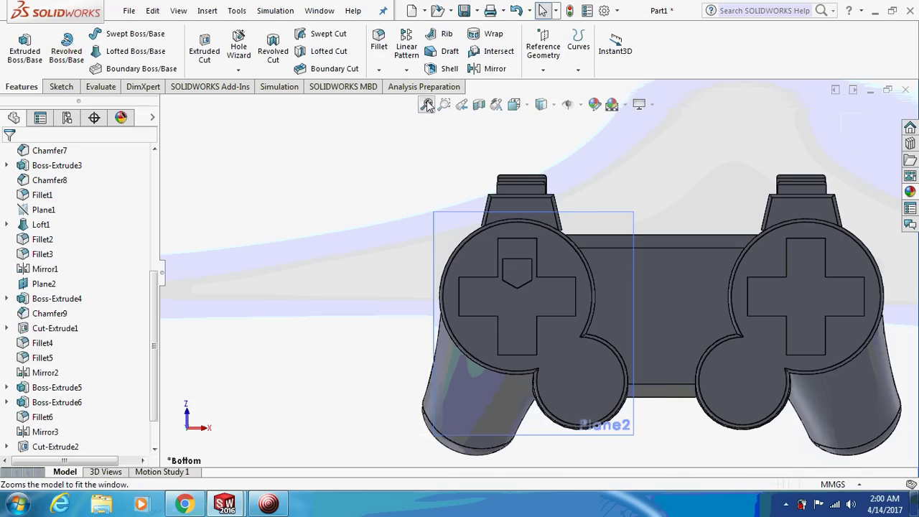
Circular-pattern the arrow cut Cut-Extrude3 into 4 instances around the left D-pad's circular edge
{"action": "left_click", "coordinate": [406, 69]}
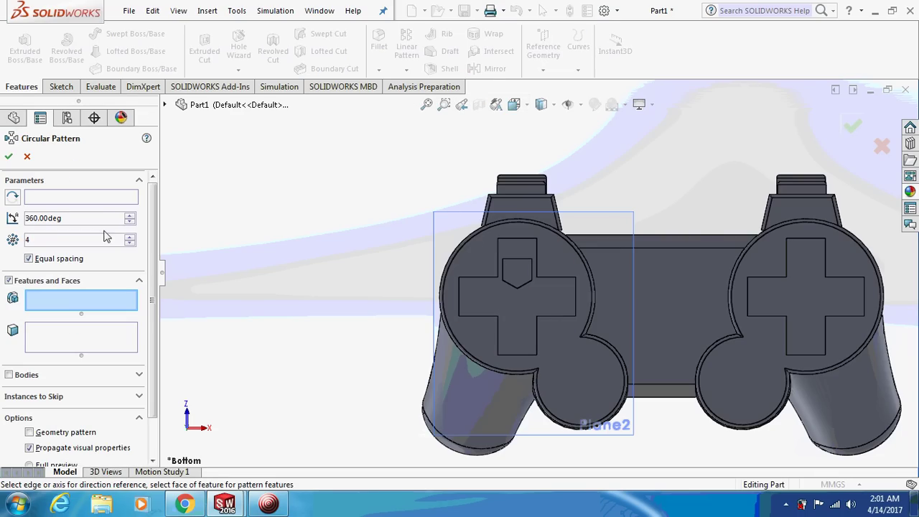
{"action": "left_click", "coordinate": [517, 271]}
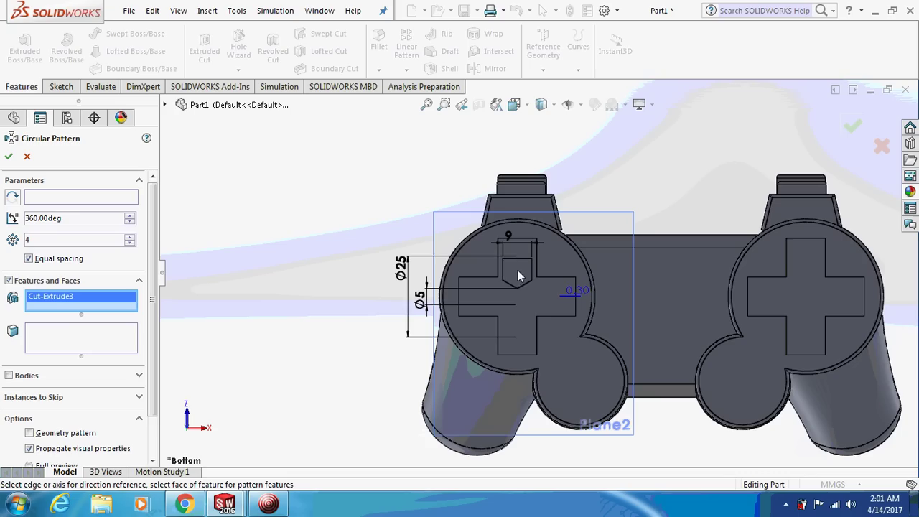
{"action": "left_click", "coordinate": [75, 203]}
{"action": "left_click", "coordinate": [479, 230]}
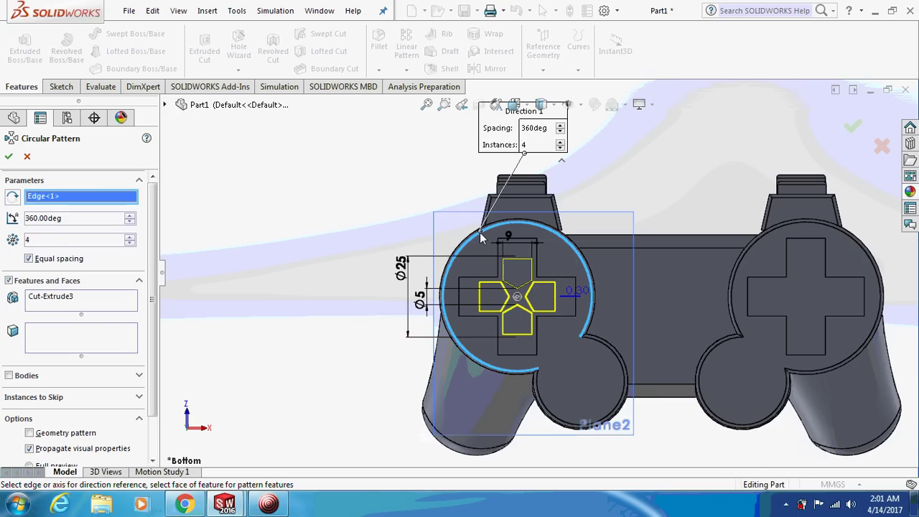
{"action": "left_click", "coordinate": [10, 158]}
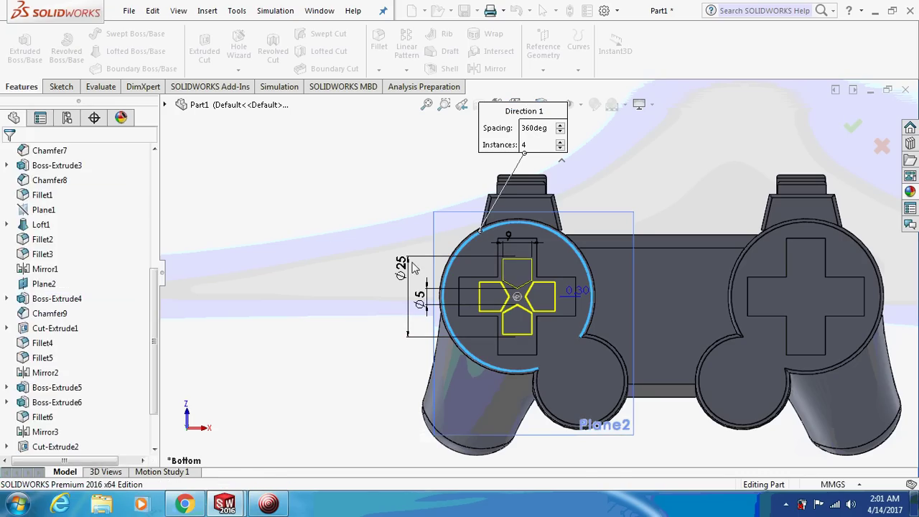
{"action": "key", "text": "Up"}
{"action": "key", "text": "Up"}
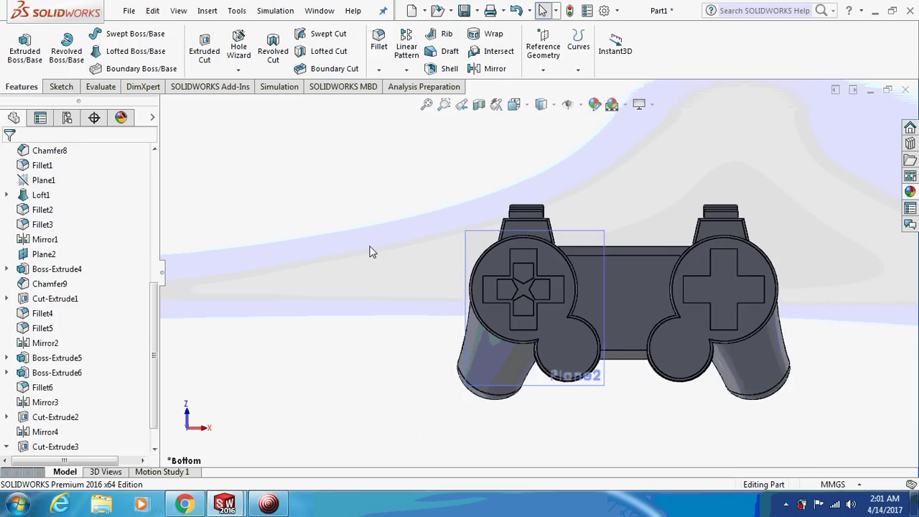
{"action": "key", "text": "z"}
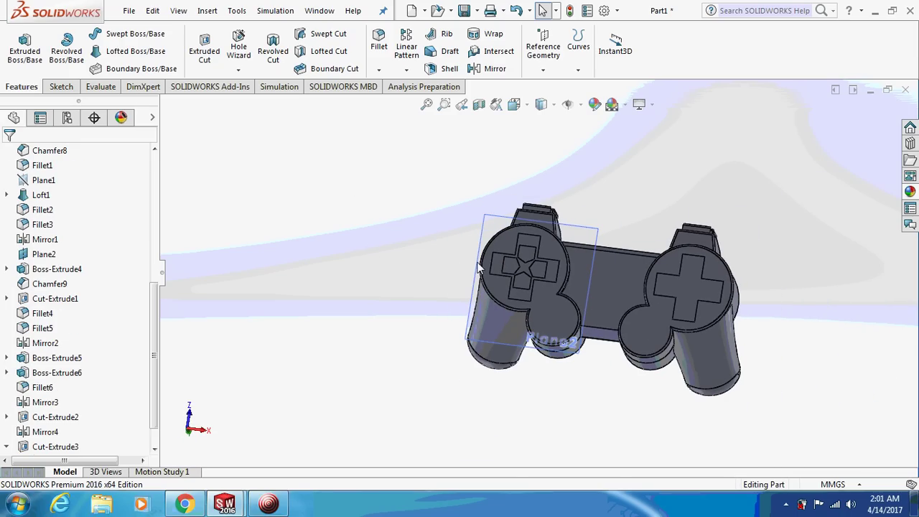
{"action": "left_click", "coordinate": [524, 253]}
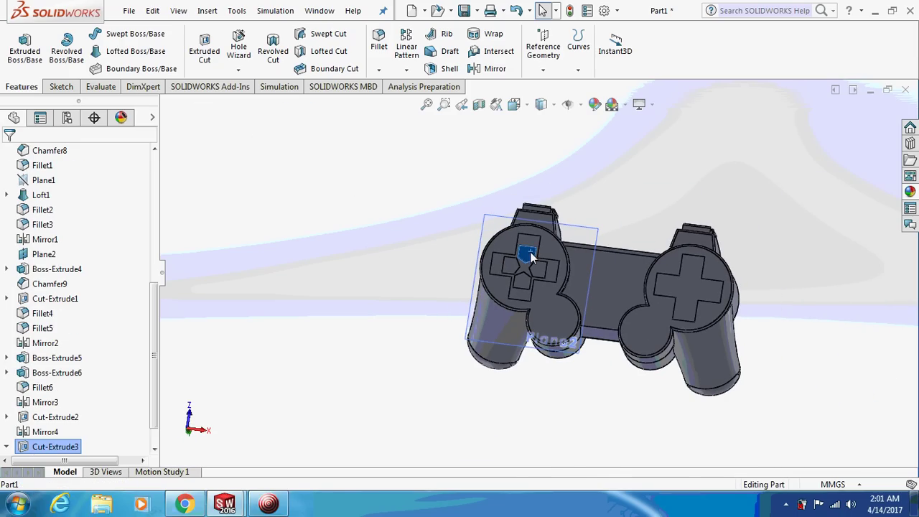
Sketch on the recess floor an arrow outline offset 0.5 mm inward
{"action": "right_click", "coordinate": [524, 252]}
{"action": "left_click", "coordinate": [556, 127]}
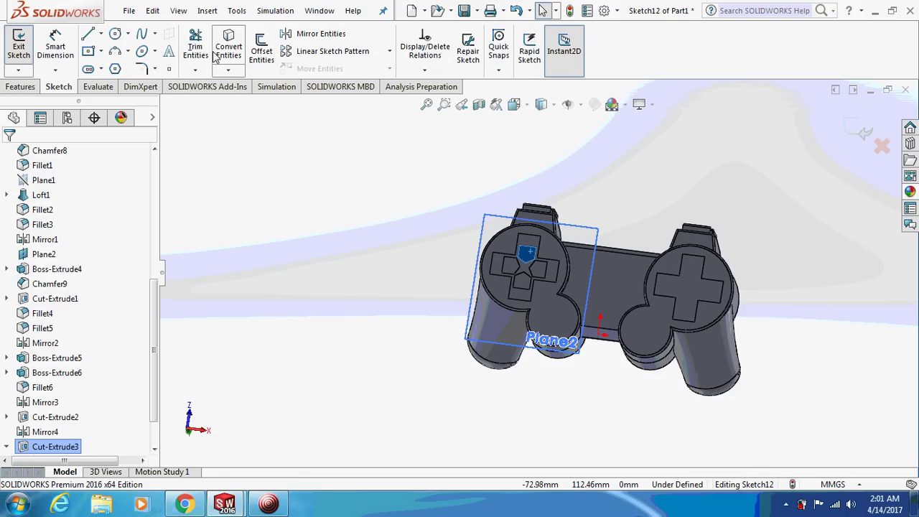
{"action": "left_click", "coordinate": [261, 50]}
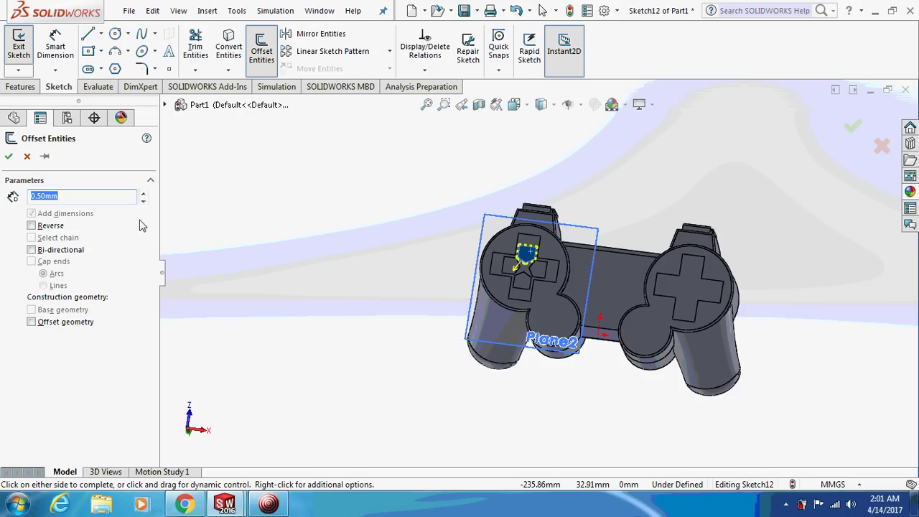
{"action": "left_click", "coordinate": [46, 227]}
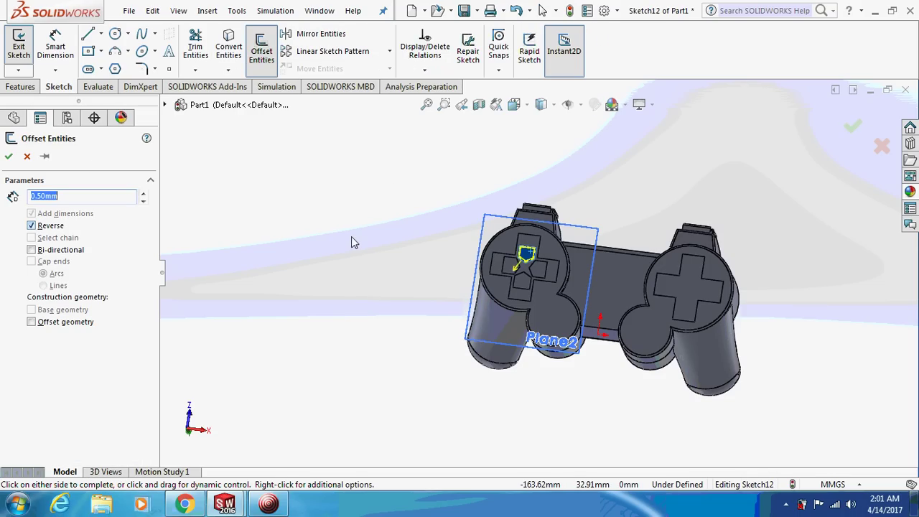
{"action": "left_click", "coordinate": [8, 156]}
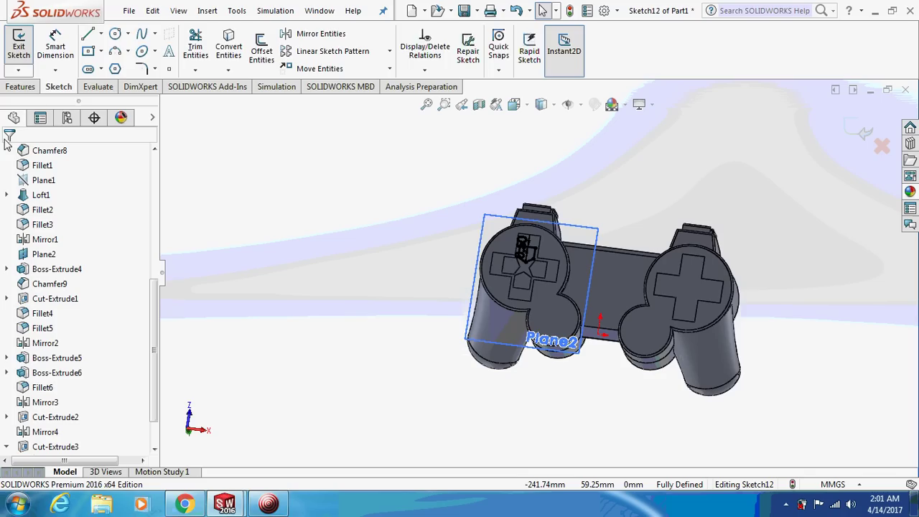
Extrude the inset arrow 1 mm as raised boss Boss-Extrude7
{"action": "left_click", "coordinate": [20, 90]}
{"action": "left_click", "coordinate": [22, 63]}
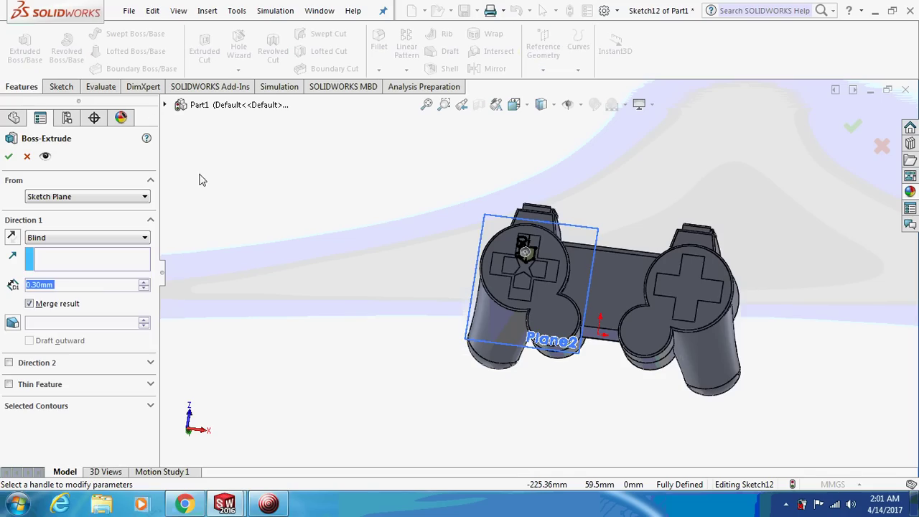
{"action": "type", "text": "1"}
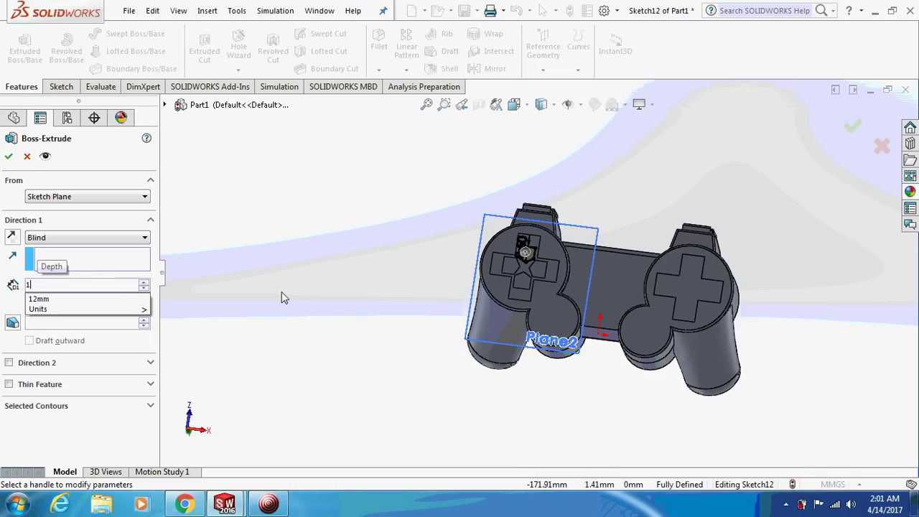
{"action": "key", "text": "Return"}
{"action": "left_click", "coordinate": [10, 156]}
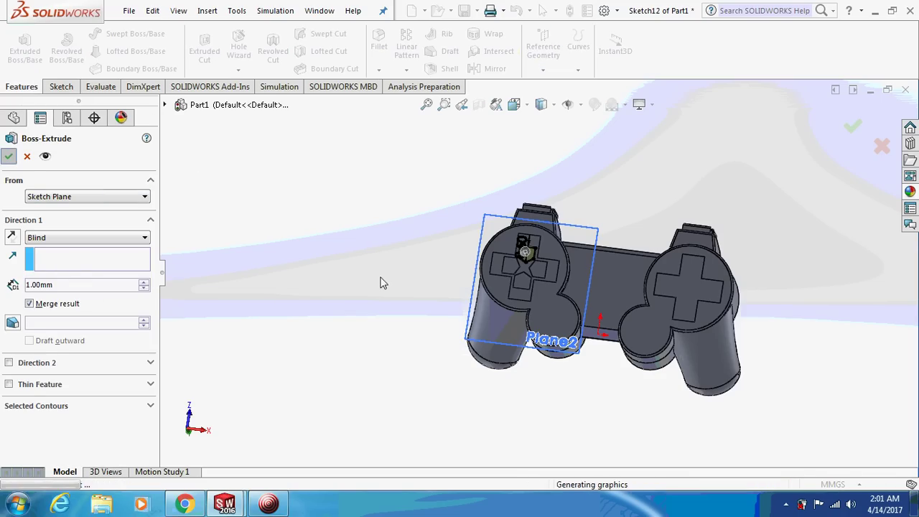
Edit Boss-Extrude7 to change its depth to 2 mm
{"action": "middle_click_drag", "start_coordinate": [429, 237], "coordinate": [435, 221]}
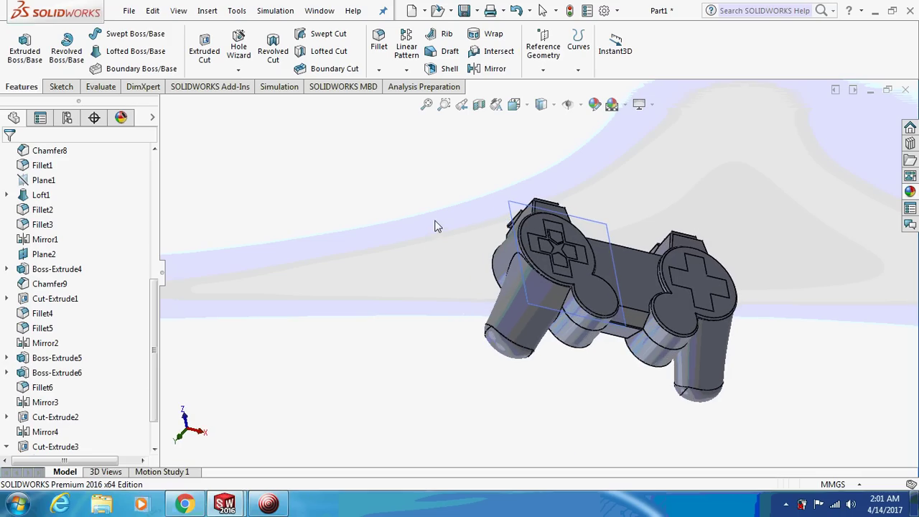
{"action": "left_click_drag", "start_coordinate": [152, 363], "coordinate": [152, 436]}
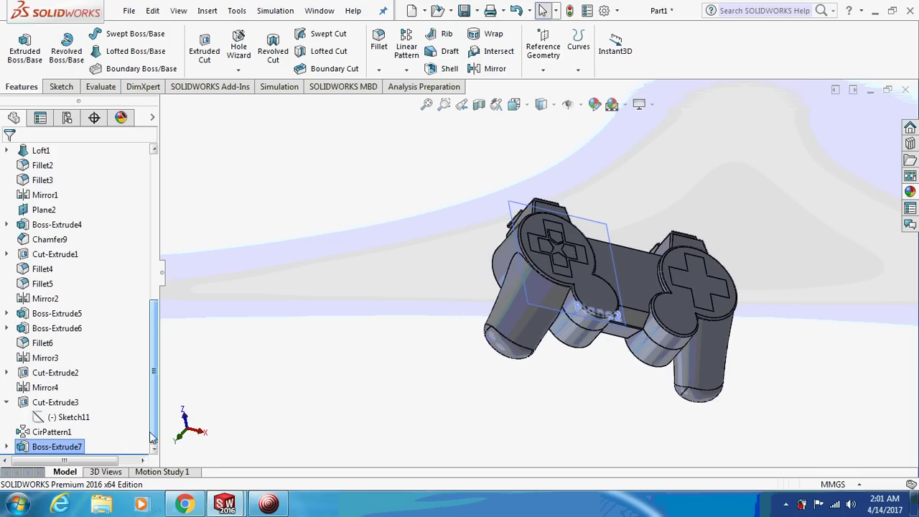
{"action": "right_click", "coordinate": [76, 448]}
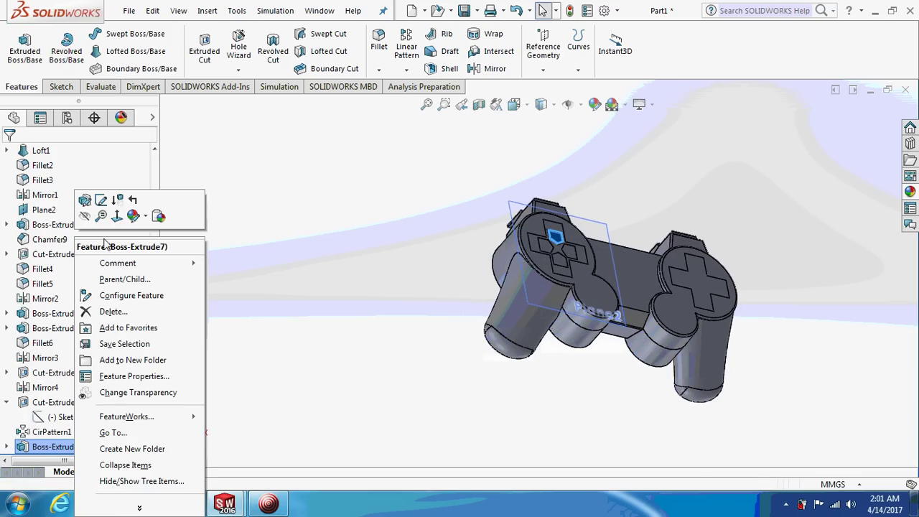
{"action": "left_click", "coordinate": [84, 199]}
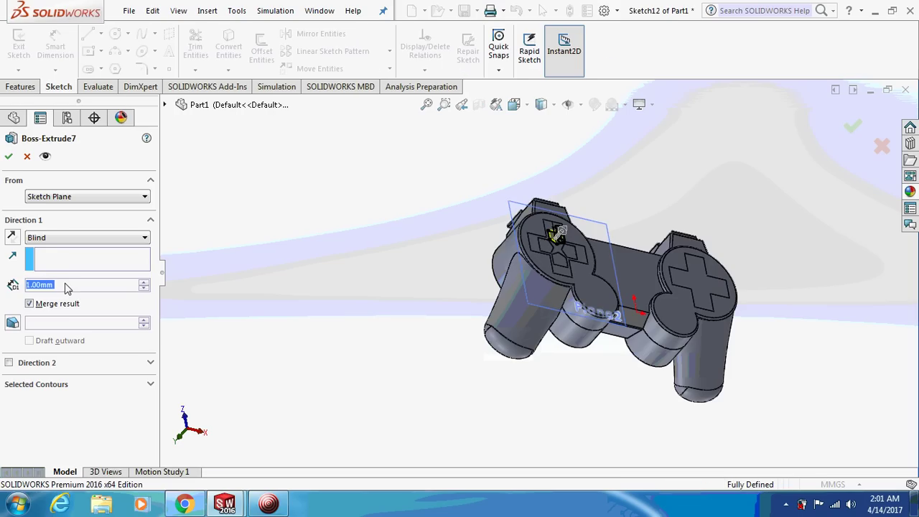
{"action": "scroll", "coordinate": [66, 287], "scroll_direction": "up", "scroll_amount": 1}
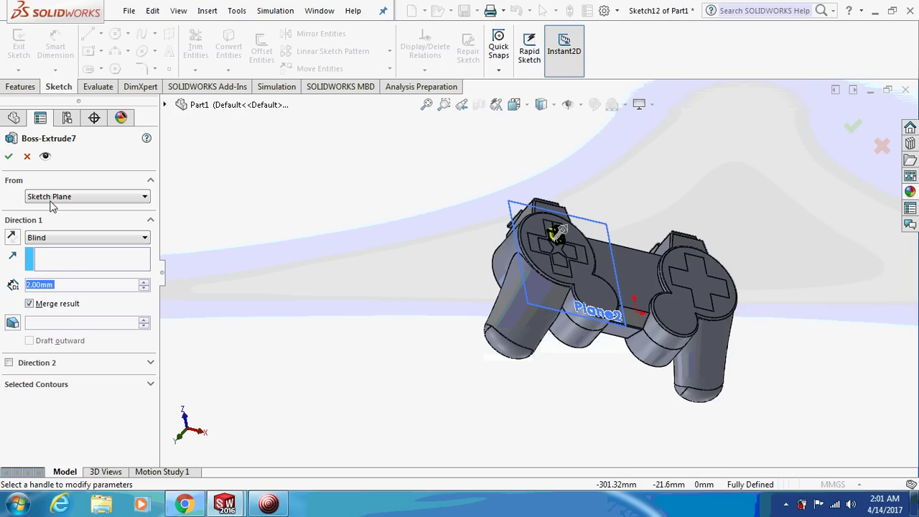
{"action": "left_click", "coordinate": [8, 156]}
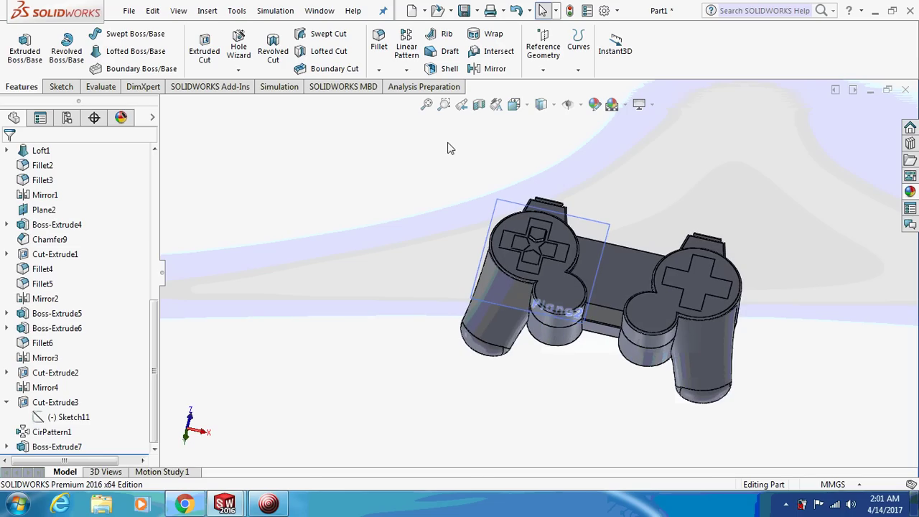
Start a fillet and zoom in on the raised upper arrow
{"action": "left_click", "coordinate": [378, 70]}
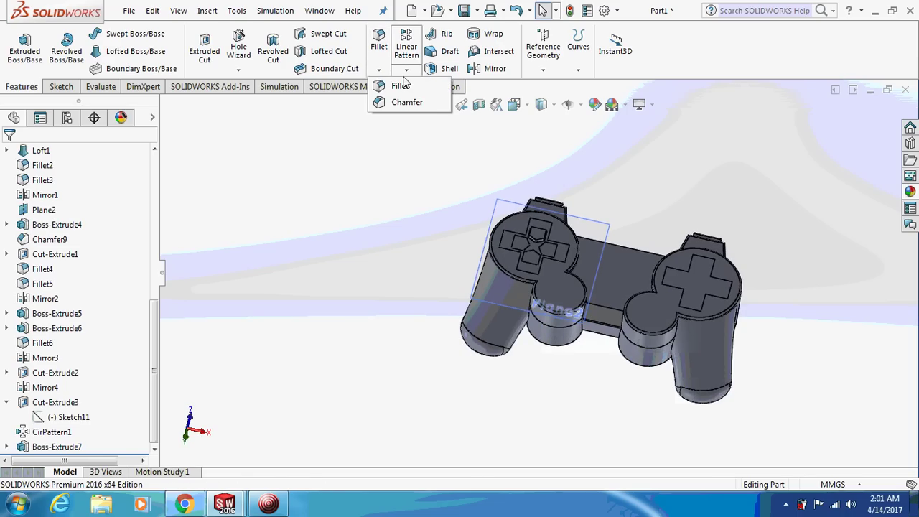
{"action": "left_click", "coordinate": [407, 70]}
{"action": "left_click", "coordinate": [406, 70]}
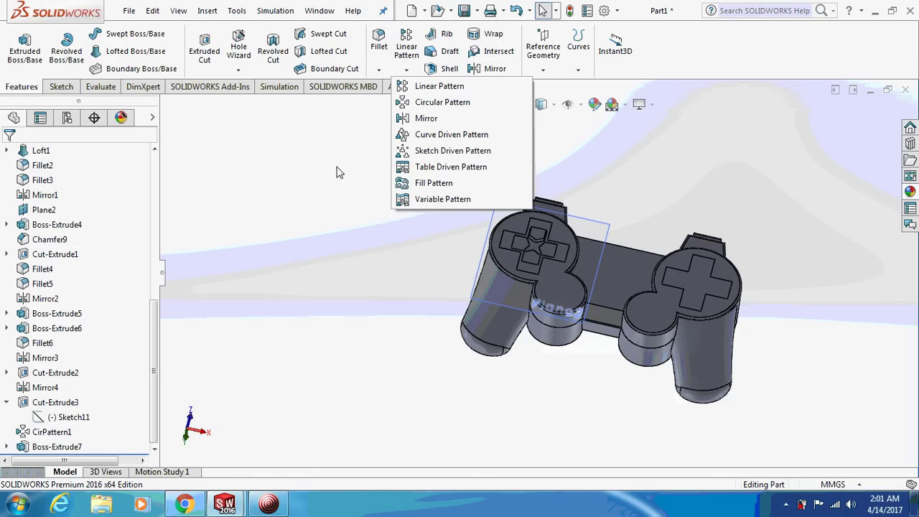
{"action": "left_click", "coordinate": [352, 141]}
{"action": "left_click", "coordinate": [381, 45]}
{"action": "scroll", "coordinate": [552, 293], "scroll_direction": "up", "scroll_amount": 2}
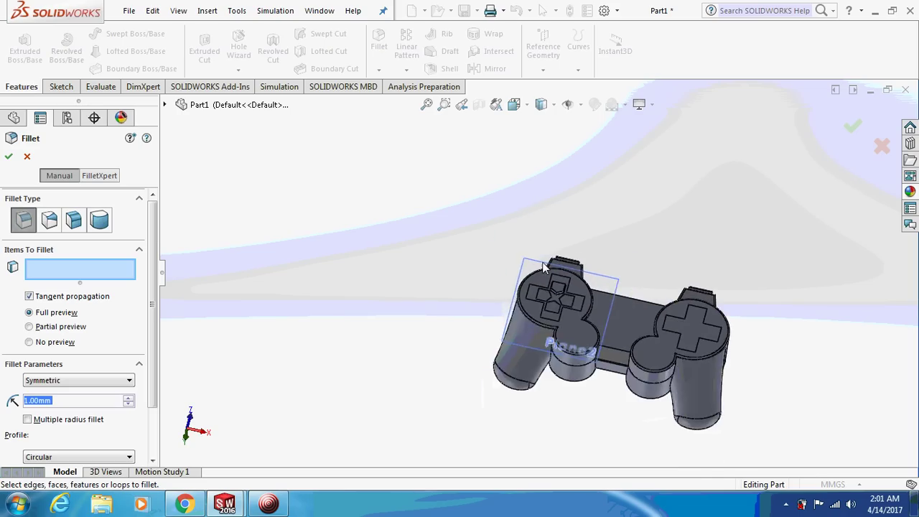
{"action": "scroll", "coordinate": [552, 293], "scroll_direction": "up", "scroll_amount": 1}
{"action": "scroll", "coordinate": [552, 293], "scroll_direction": "up", "scroll_amount": 1}
{"action": "scroll", "coordinate": [553, 293], "scroll_direction": "down", "scroll_amount": 1}
{"action": "scroll", "coordinate": [553, 293], "scroll_direction": "down", "scroll_amount": 1}
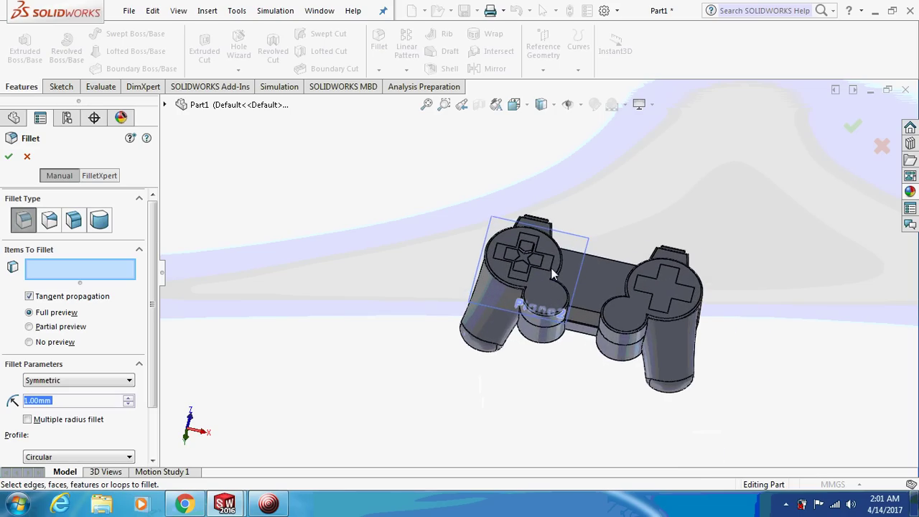
{"action": "scroll", "coordinate": [551, 267], "scroll_direction": "down", "scroll_amount": 1}
{"action": "scroll", "coordinate": [525, 256], "scroll_direction": "down", "scroll_amount": 1}
{"action": "scroll", "coordinate": [525, 256], "scroll_direction": "down", "scroll_amount": 1}
{"action": "scroll", "coordinate": [524, 256], "scroll_direction": "down", "scroll_amount": 2}
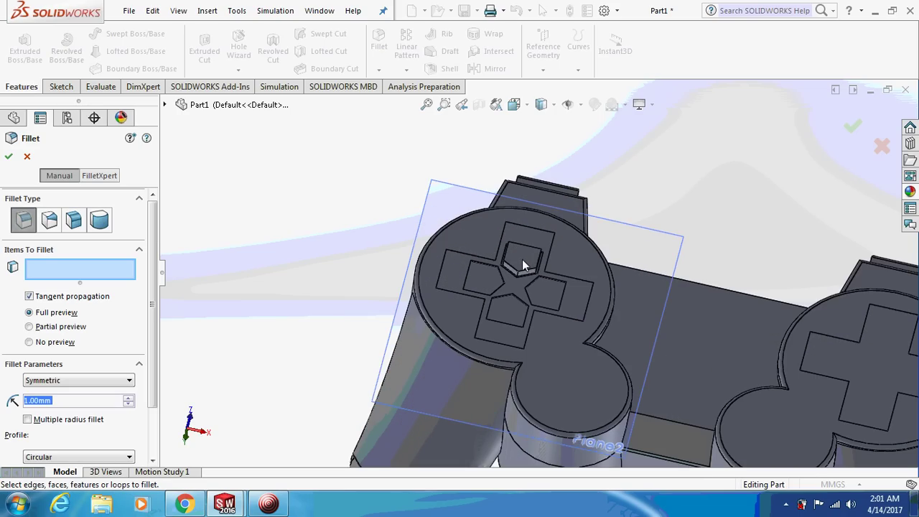
Round the raised arrow's top-face edges with a 0.5 mm fillet
{"action": "left_click", "coordinate": [526, 271]}
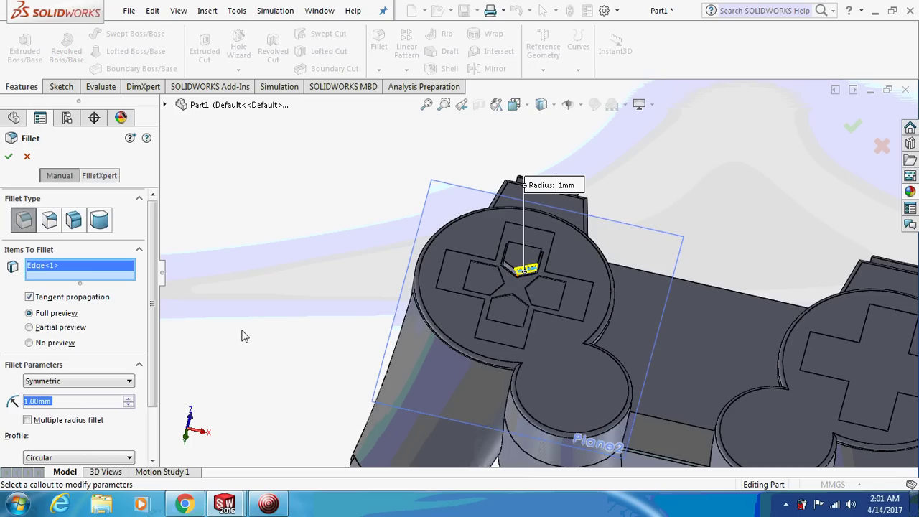
{"action": "type", "text": "0.5"}
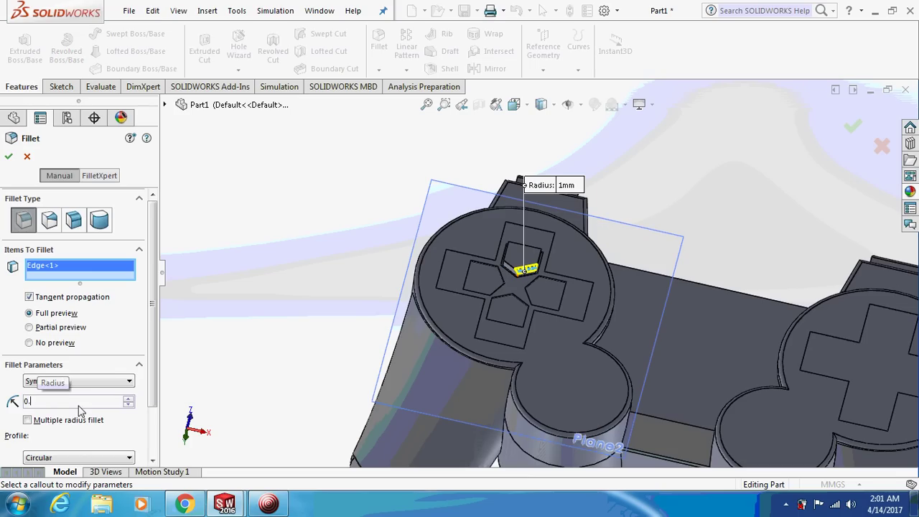
{"action": "key", "text": "Return"}
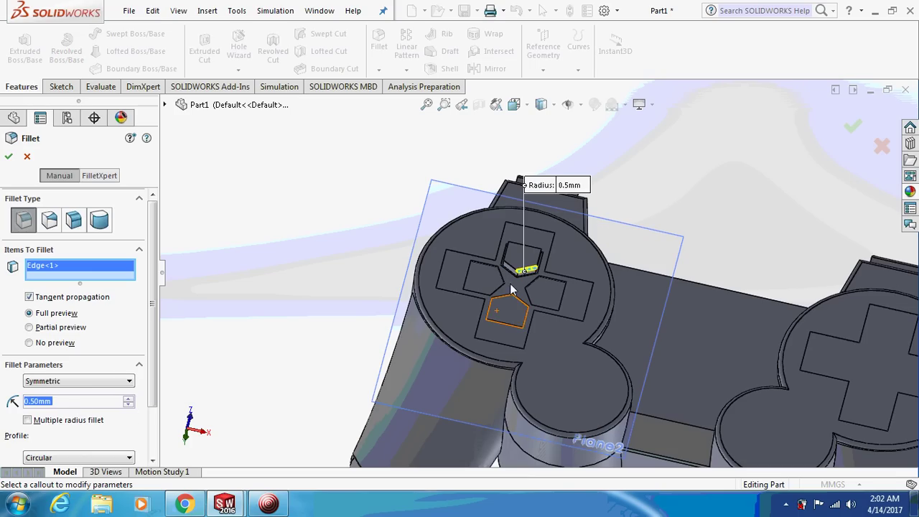
{"action": "left_click", "coordinate": [522, 267]}
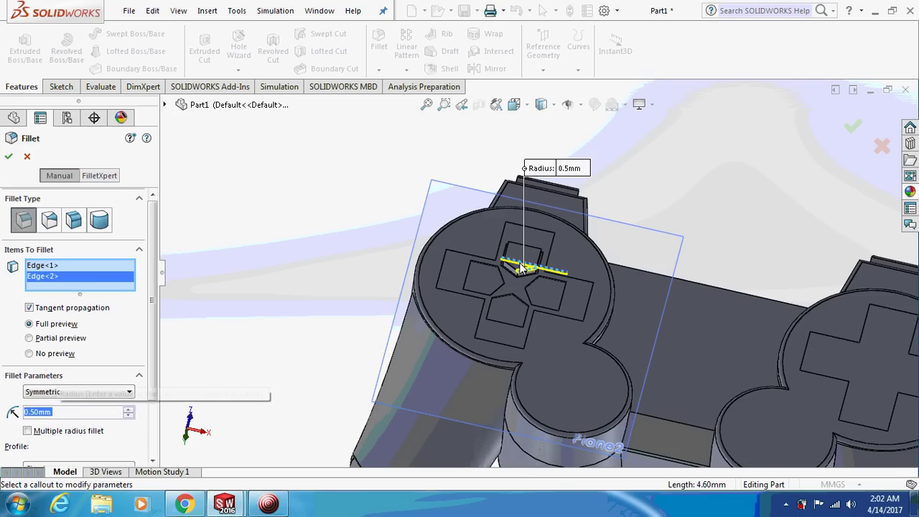
{"action": "right_click", "coordinate": [72, 268]}
{"action": "left_click", "coordinate": [154, 279]}
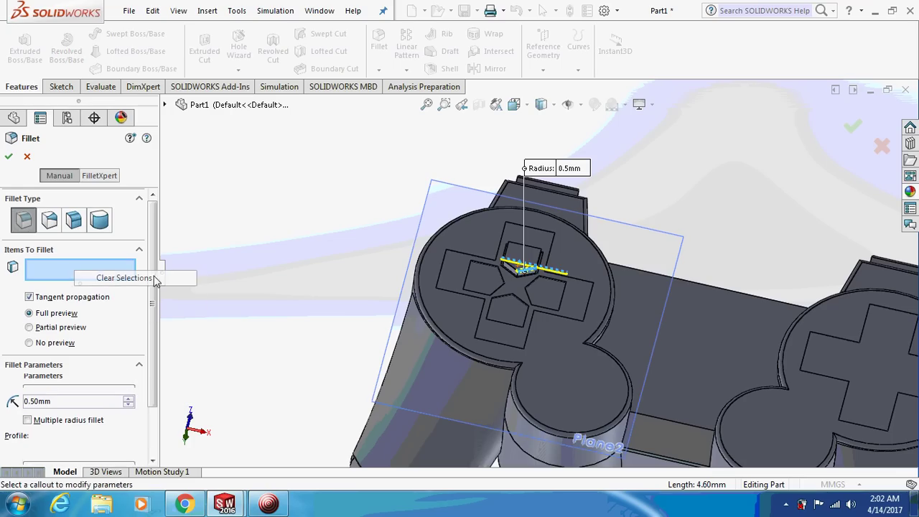
{"action": "left_click", "coordinate": [521, 260]}
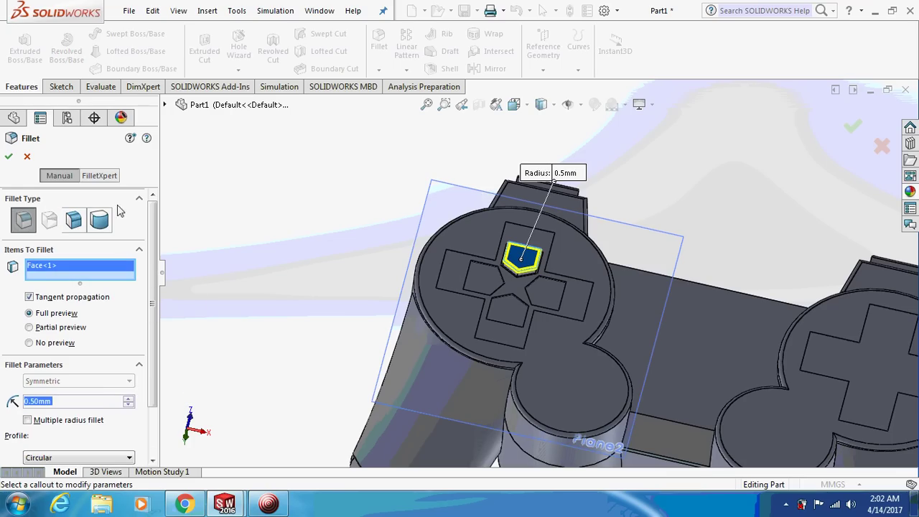
{"action": "left_click", "coordinate": [9, 157]}
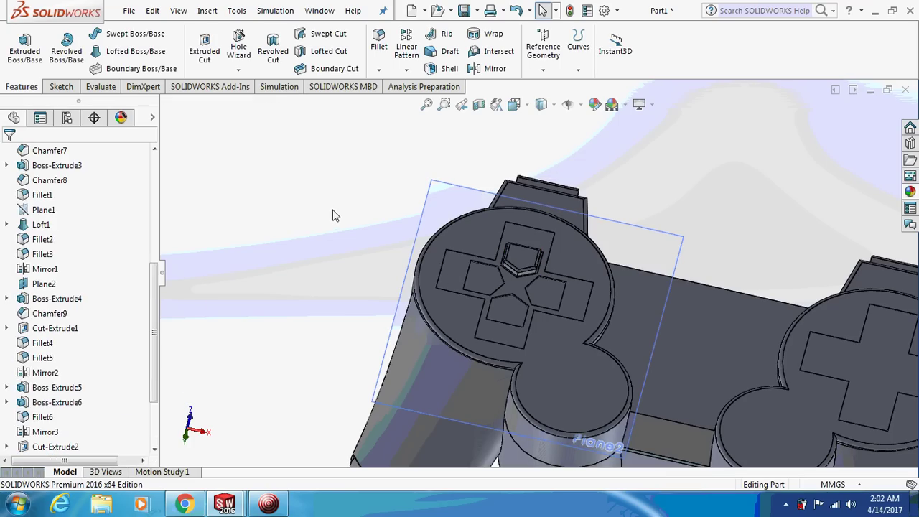
Circular-pattern Fillet7 and Boss-Extrude7 into 4 instances around the pad's circular edge
{"action": "left_click", "coordinate": [406, 69]}
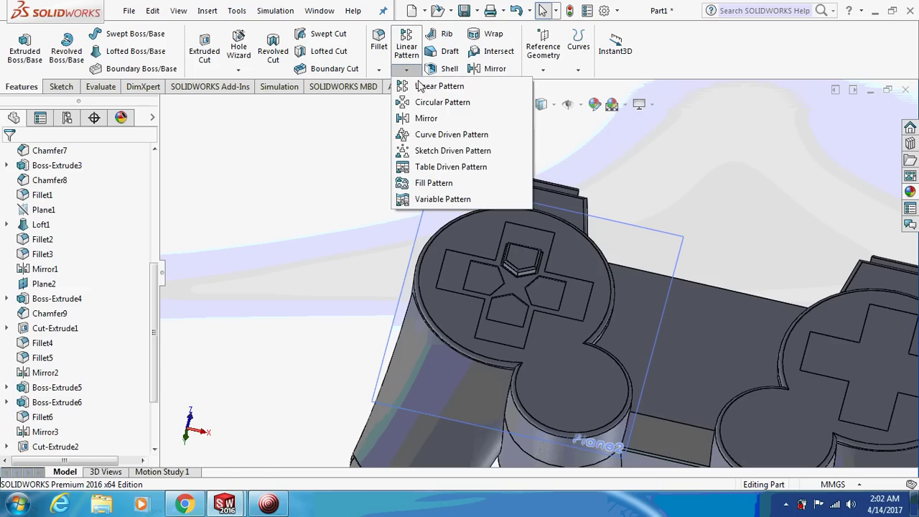
{"action": "left_click", "coordinate": [424, 103]}
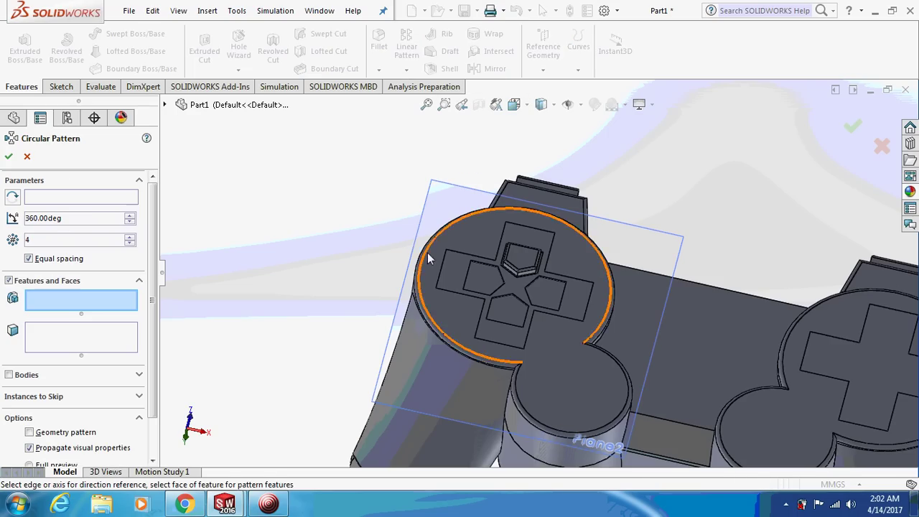
{"action": "left_click", "coordinate": [91, 200]}
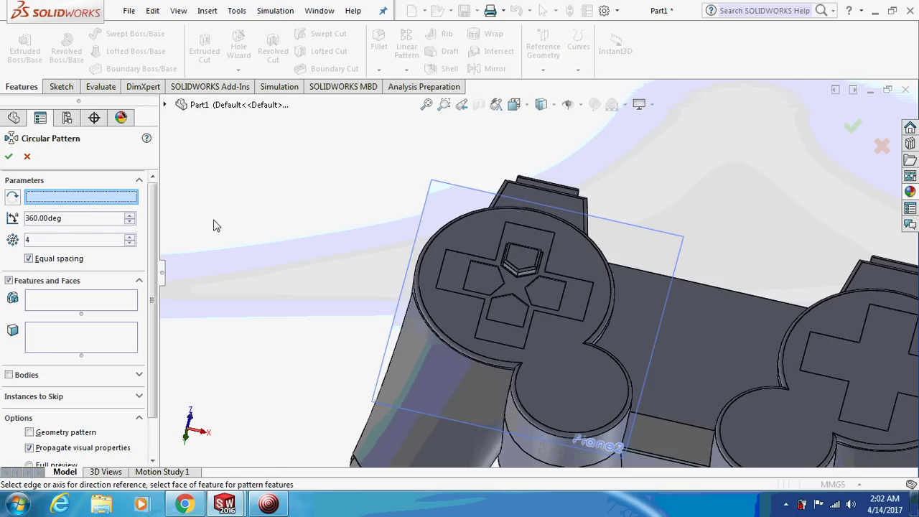
{"action": "left_click", "coordinate": [476, 213]}
{"action": "left_click", "coordinate": [75, 304]}
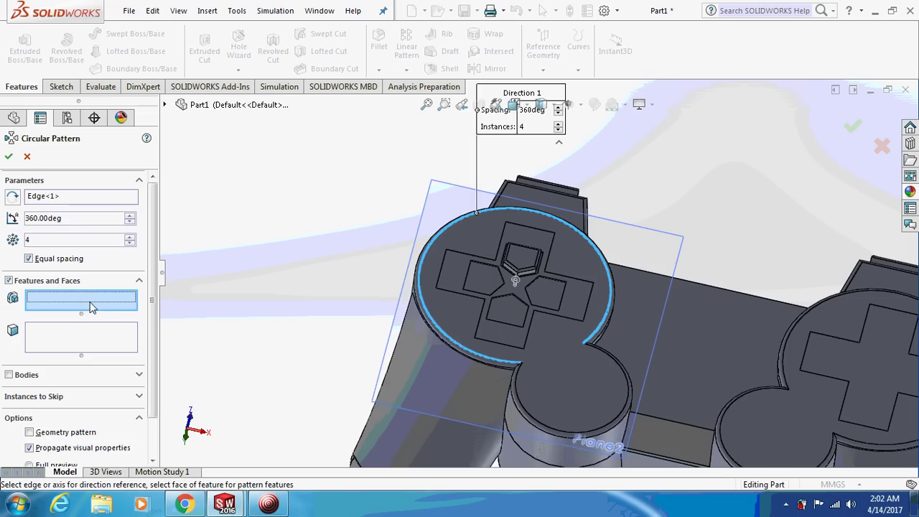
{"action": "left_click", "coordinate": [183, 109]}
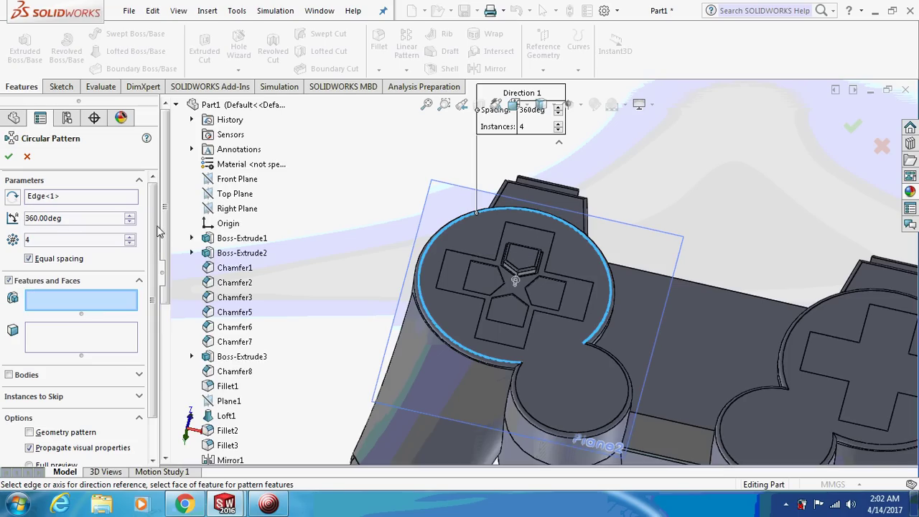
{"action": "scroll", "coordinate": [176, 422], "scroll_direction": "down", "scroll_amount": 4}
{"action": "scroll", "coordinate": [176, 422], "scroll_direction": "down", "scroll_amount": 2}
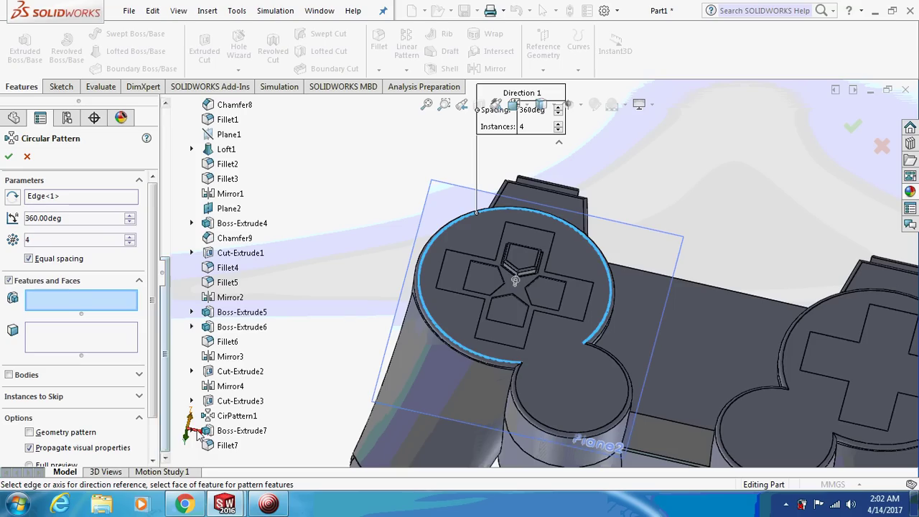
{"action": "left_click", "coordinate": [219, 443]}
{"action": "left_click", "coordinate": [228, 431]}
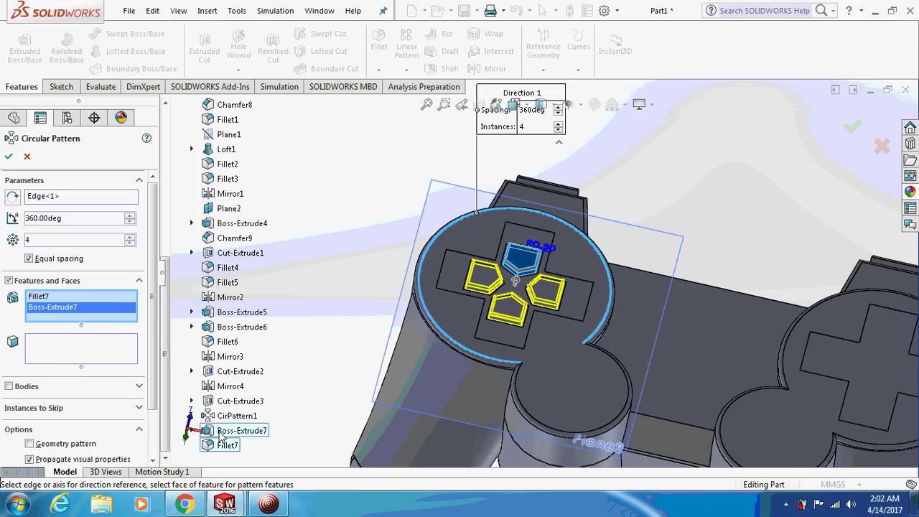
{"action": "left_click", "coordinate": [10, 156]}
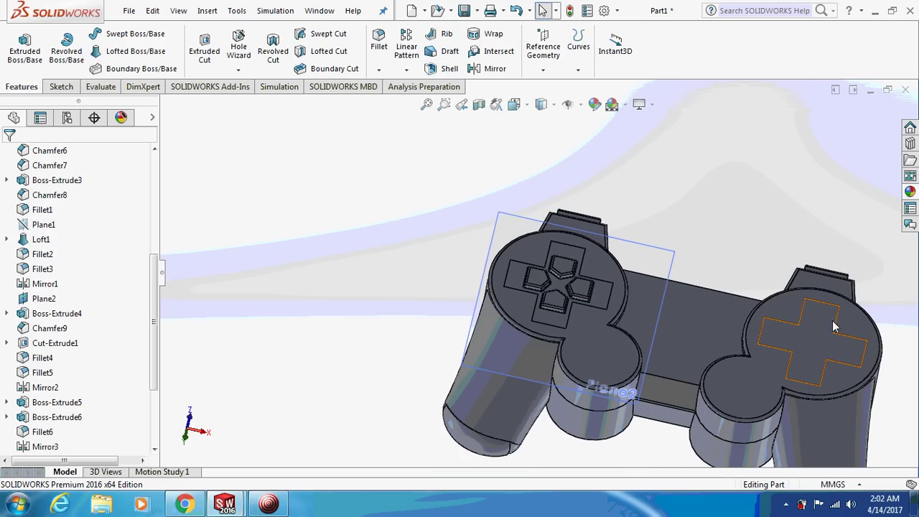
Close the recorder window, orbit the controller, and bring up the central top face's context menu
{"action": "left_click", "coordinate": [270, 504]}
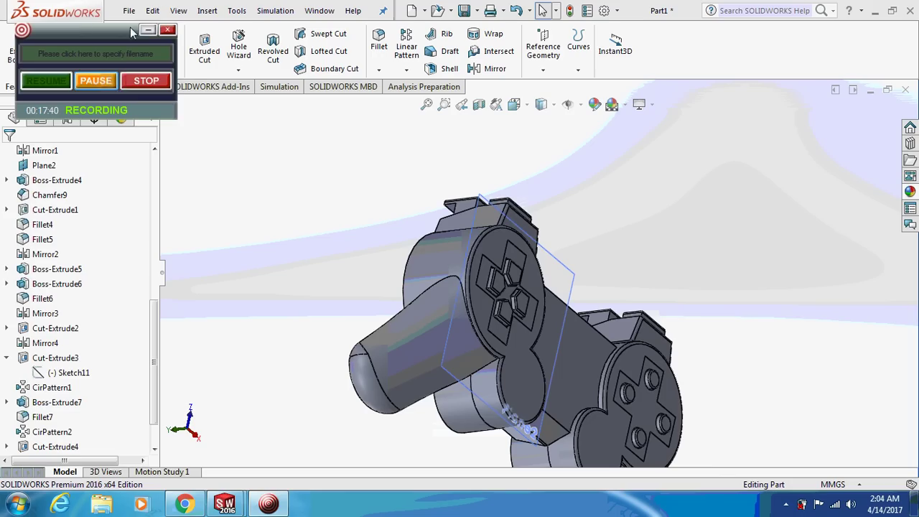
{"action": "left_click", "coordinate": [146, 31]}
{"action": "middle_click_drag", "start_coordinate": [707, 403], "coordinate": [631, 385]}
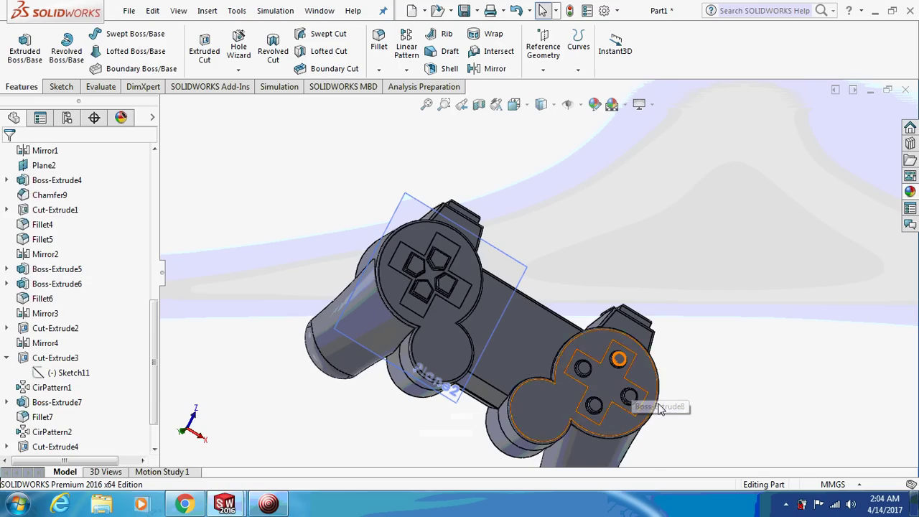
{"action": "mouse_move", "coordinate": [725, 370]}
{"action": "middle_mouse_down"}
{"action": "mouse_move", "coordinate": [606, 376]}
{"action": "mouse_move", "coordinate": [539, 344]}
{"action": "mouse_move", "coordinate": [564, 352]}
{"action": "mouse_move", "coordinate": [539, 351]}
{"action": "middle_mouse_up"}
{"action": "right_click", "coordinate": [547, 348]}
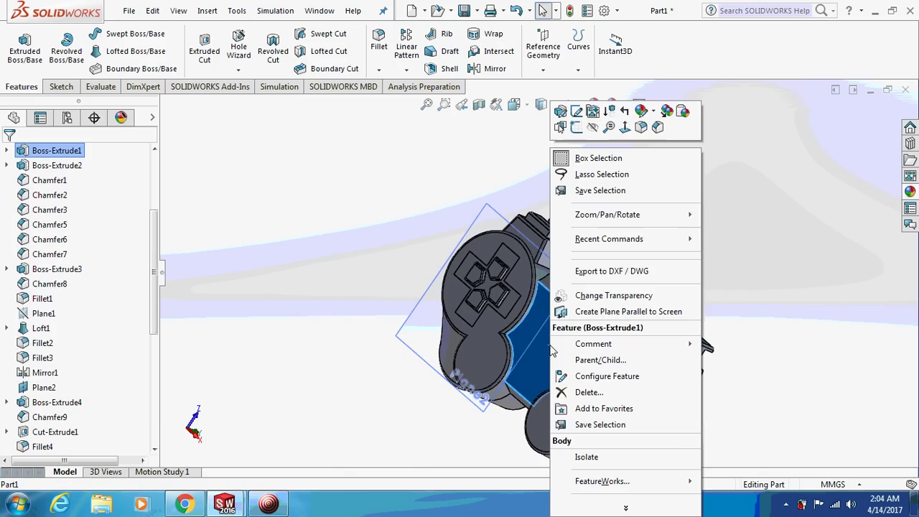
Sketch on the central face and extrude the rectangle, triangle and circle 2 mm as raised buttons
{"action": "left_click", "coordinate": [573, 126]}
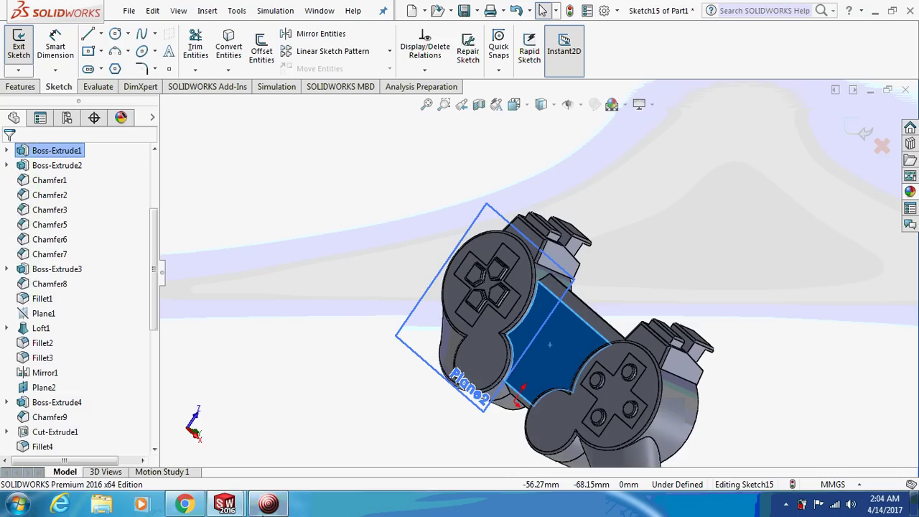
{"action": "key", "text": "ctrl+8"}
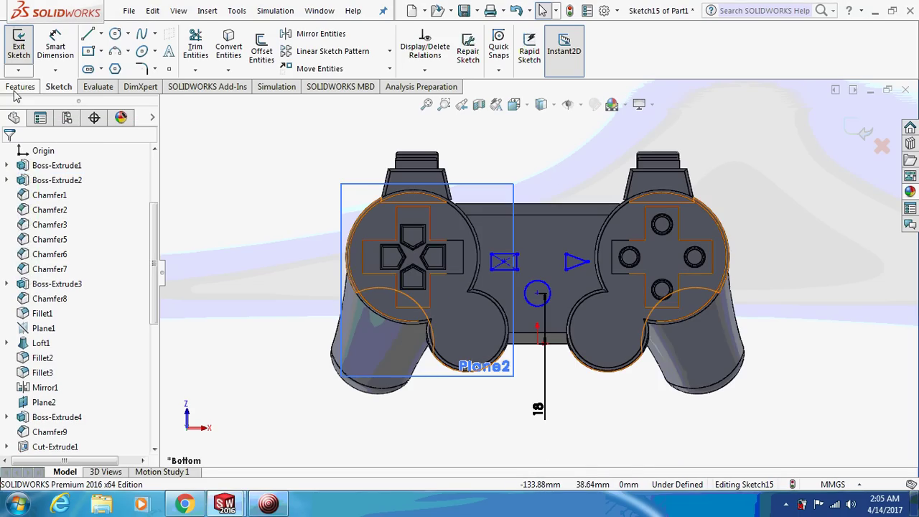
{"action": "left_click", "coordinate": [20, 86]}
{"action": "left_click", "coordinate": [25, 47]}
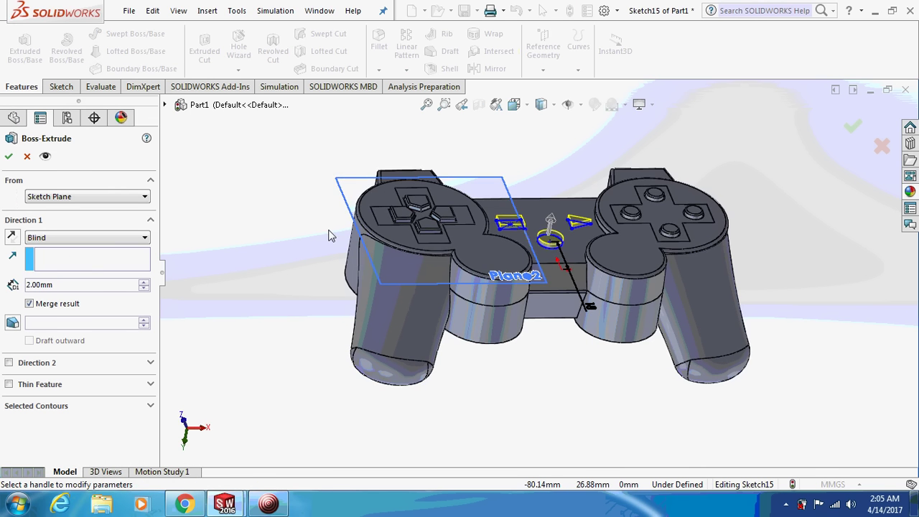
{"action": "left_click", "coordinate": [9, 157]}
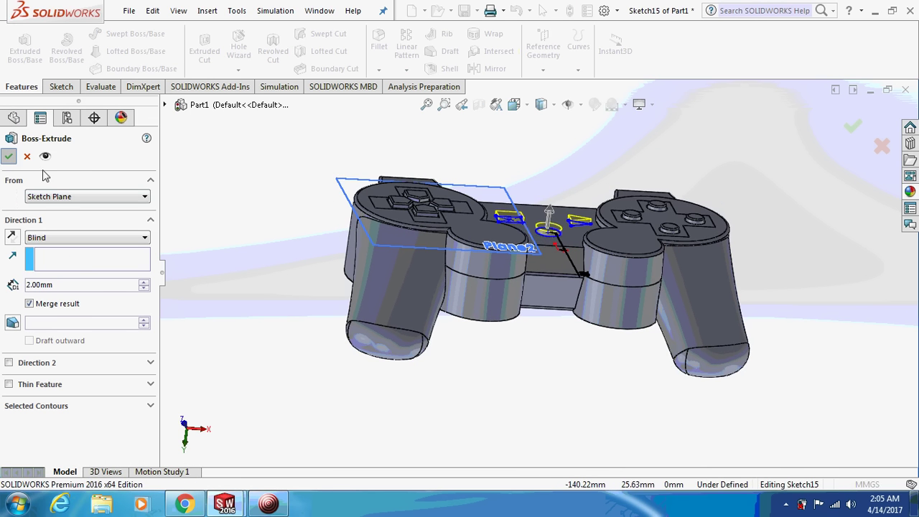
{"action": "left_click", "coordinate": [379, 44]}
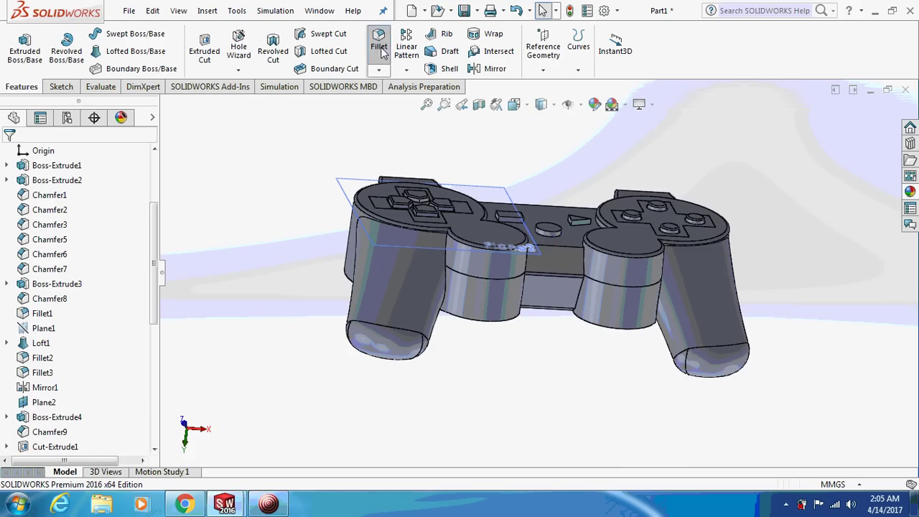
{"action": "mouse_move", "coordinate": [506, 221]}
{"action": "middle_mouse_down"}
{"action": "mouse_move", "coordinate": [508, 248]}
{"action": "mouse_move", "coordinate": [488, 269]}
{"action": "middle_mouse_up"}
Fillet the top faces of the rectangle, triangle and circle buttons at 0.50 mm
{"action": "left_click", "coordinate": [488, 267]}
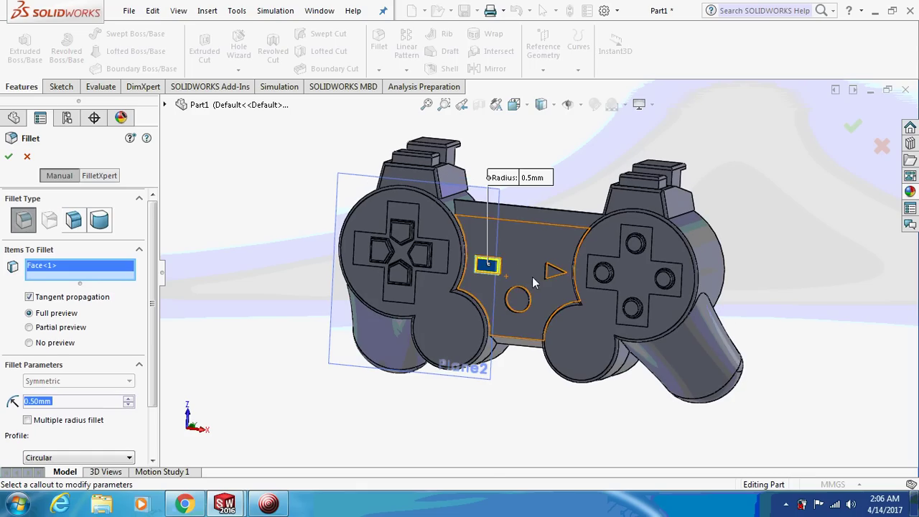
{"action": "left_click", "coordinate": [551, 271]}
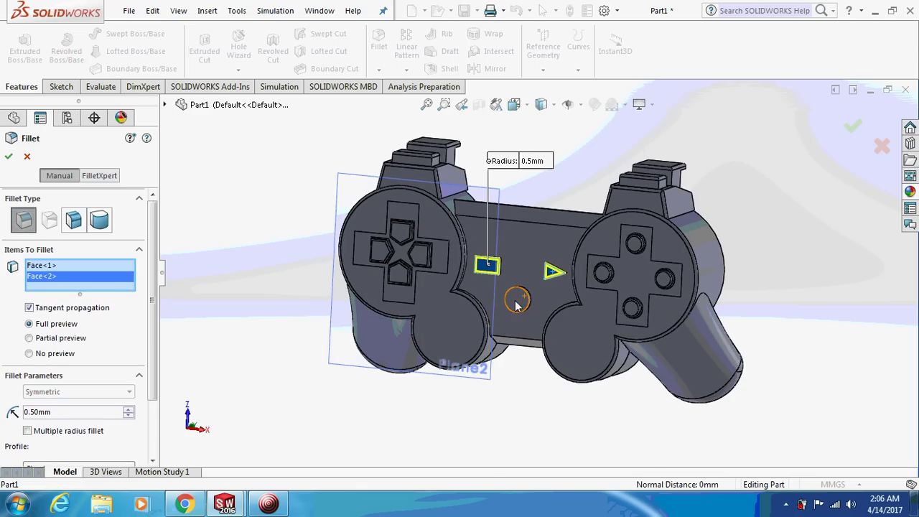
{"action": "left_click", "coordinate": [517, 301]}
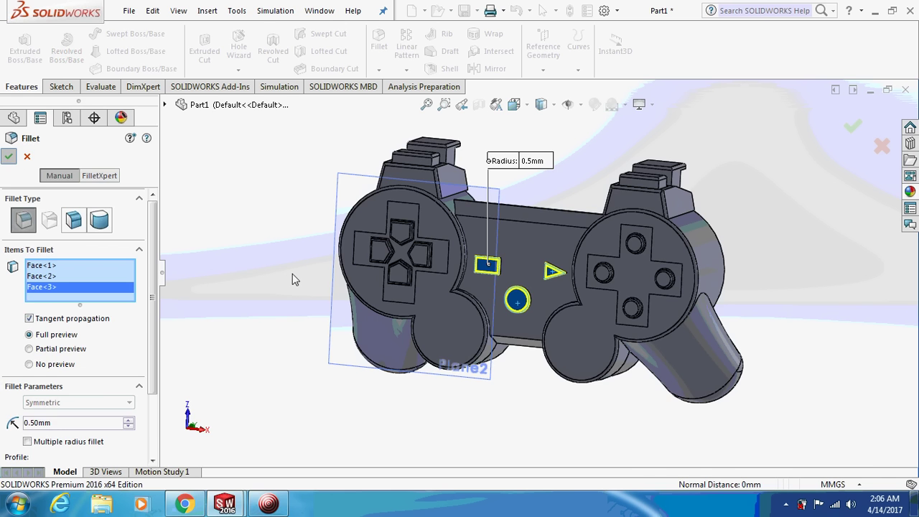
{"action": "key", "text": "Return"}
{"action": "middle_click_drag", "start_coordinate": [317, 240], "coordinate": [302, 433]}
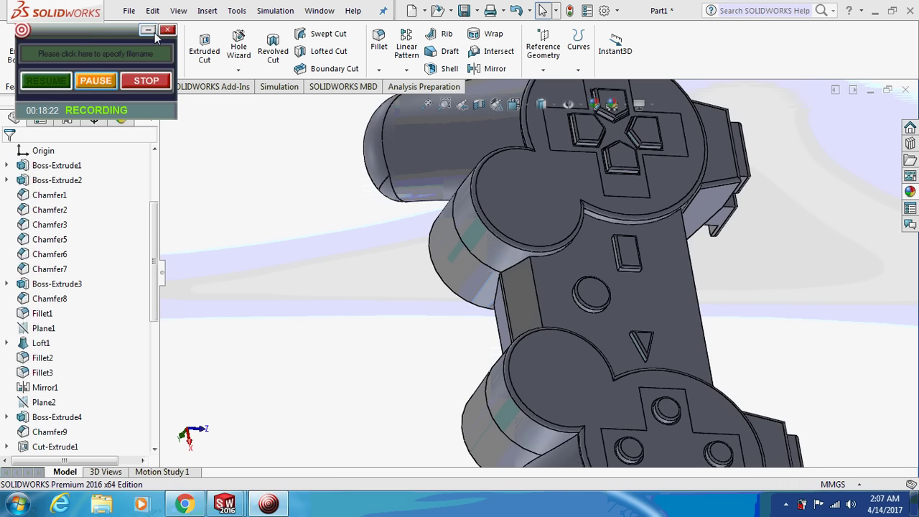
Start a sketch on the round face beside the upper D-pad and draw a circle
{"action": "left_click", "coordinate": [517, 203]}
{"action": "right_click", "coordinate": [518, 203]}
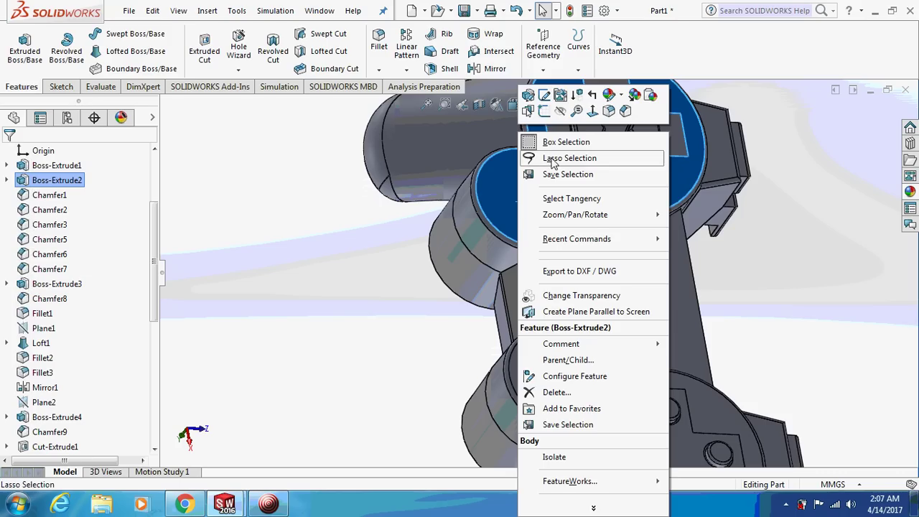
{"action": "left_click", "coordinate": [545, 106]}
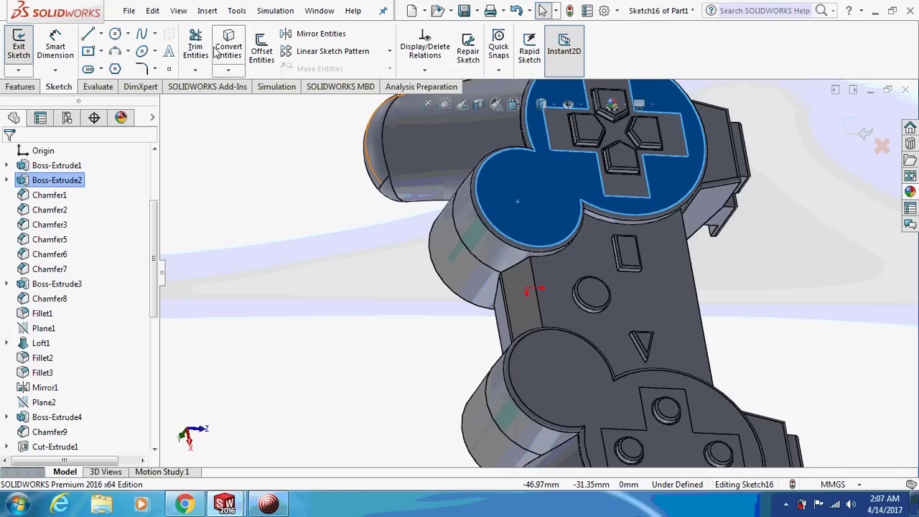
{"action": "left_click", "coordinate": [116, 36]}
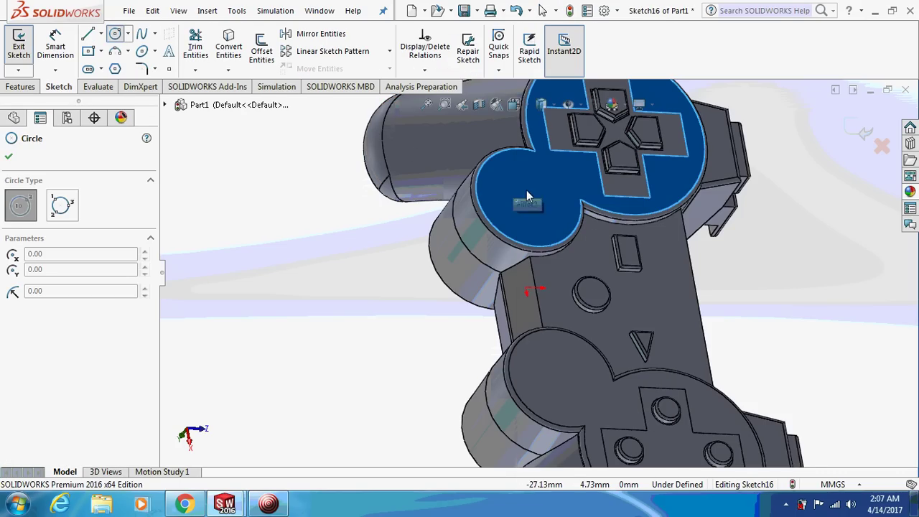
{"action": "left_click", "coordinate": [528, 197]}
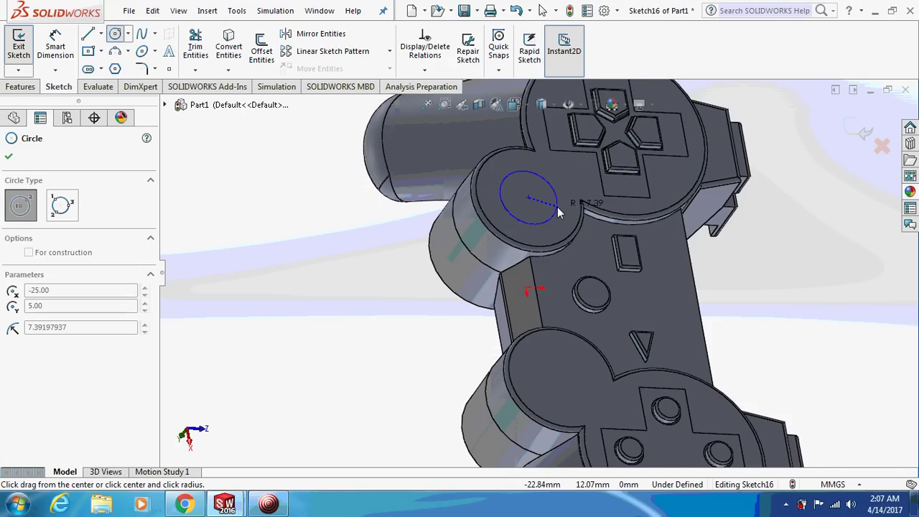
{"action": "left_click", "coordinate": [562, 209]}
{"action": "key", "text": "Escape"}
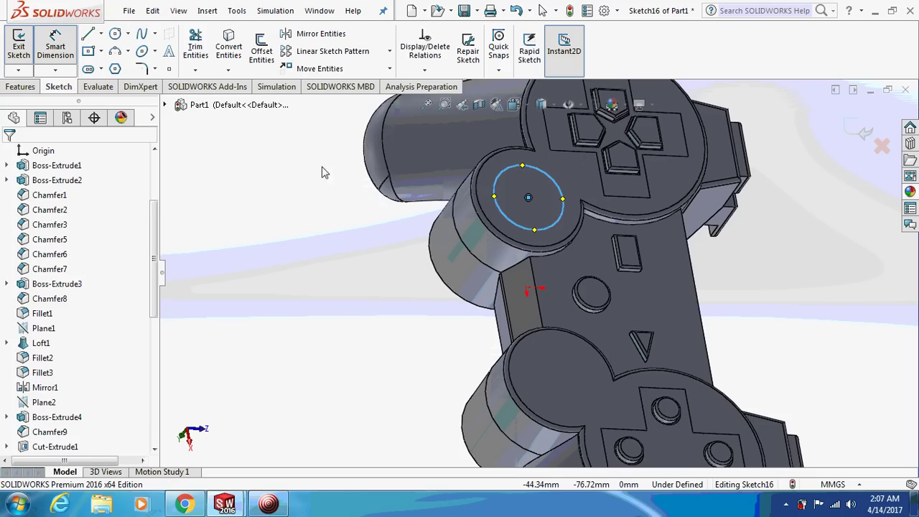
Dimension the circle to an 18 mm diameter
{"action": "left_click", "coordinate": [503, 213]}
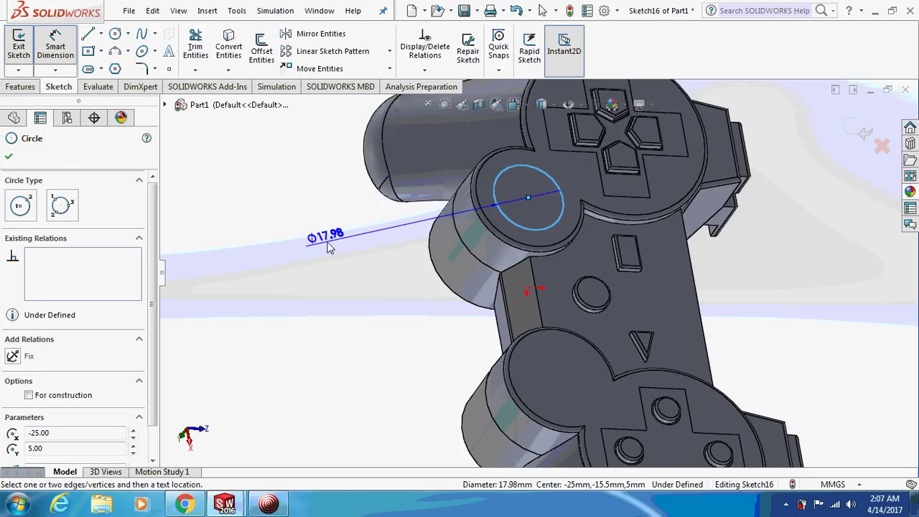
{"action": "left_click", "coordinate": [328, 246]}
{"action": "type", "text": "18"}
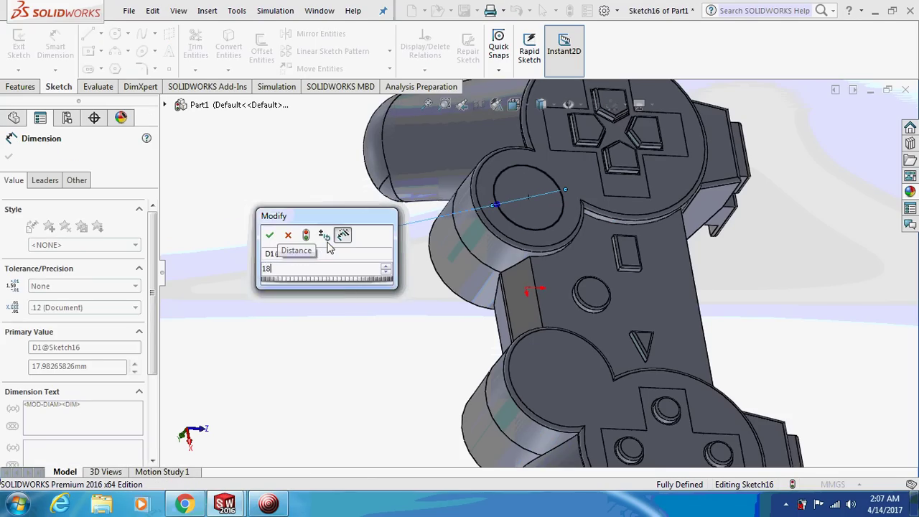
{"action": "key", "text": "Return"}
{"action": "middle_click_drag", "start_coordinate": [429, 290], "coordinate": [395, 292]}
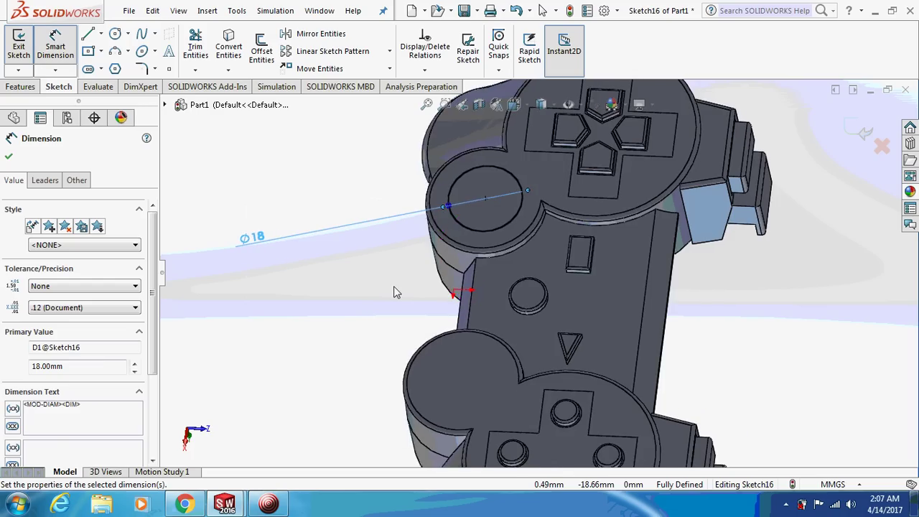
{"action": "left_click", "coordinate": [400, 266]}
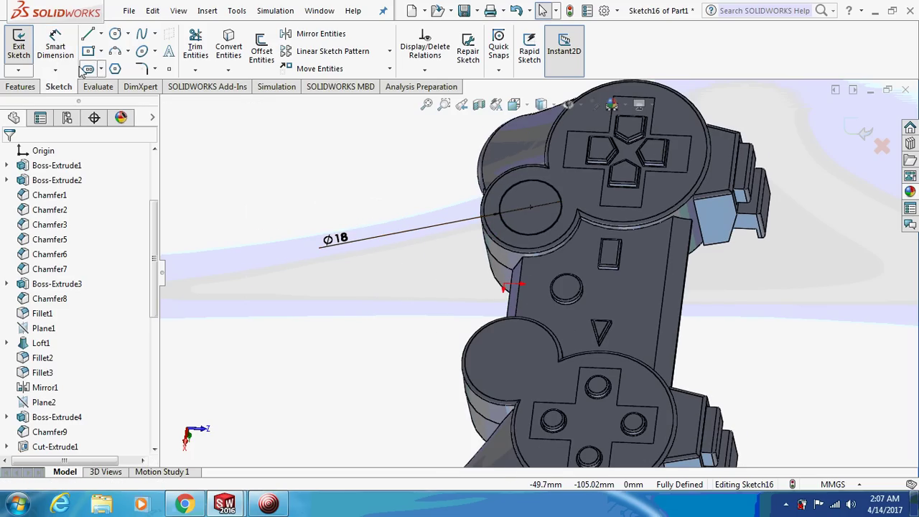
{"action": "left_click", "coordinate": [20, 86]}
Attempt a 15 mm extruded cut of the circle, then close it without applying
{"action": "left_click", "coordinate": [25, 47]}
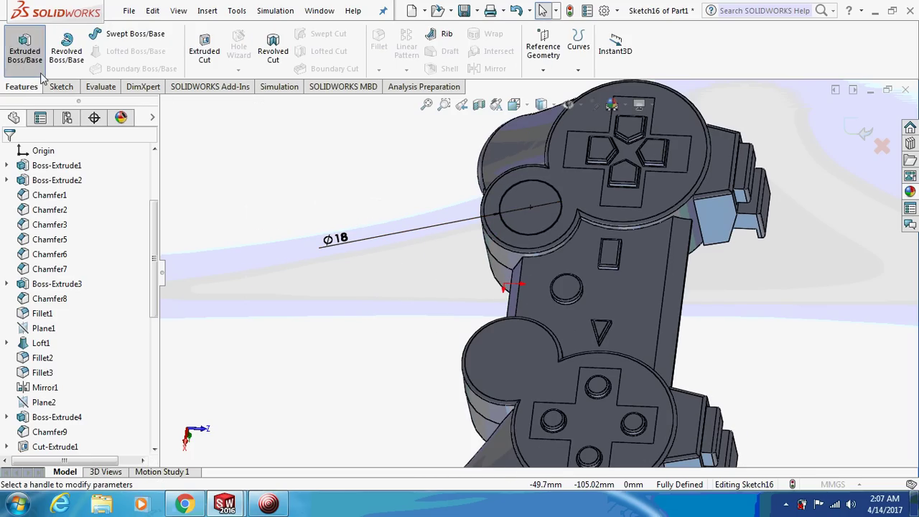
{"action": "left_click", "coordinate": [27, 157]}
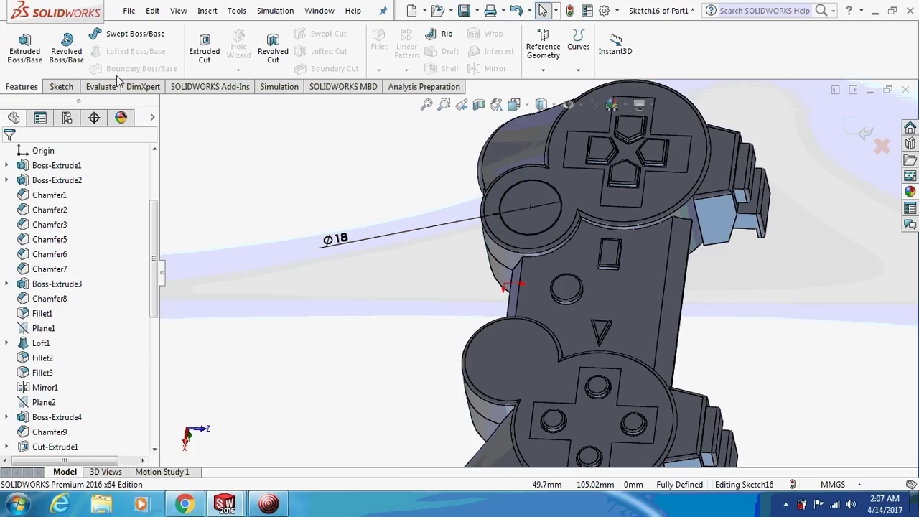
{"action": "left_click", "coordinate": [204, 51]}
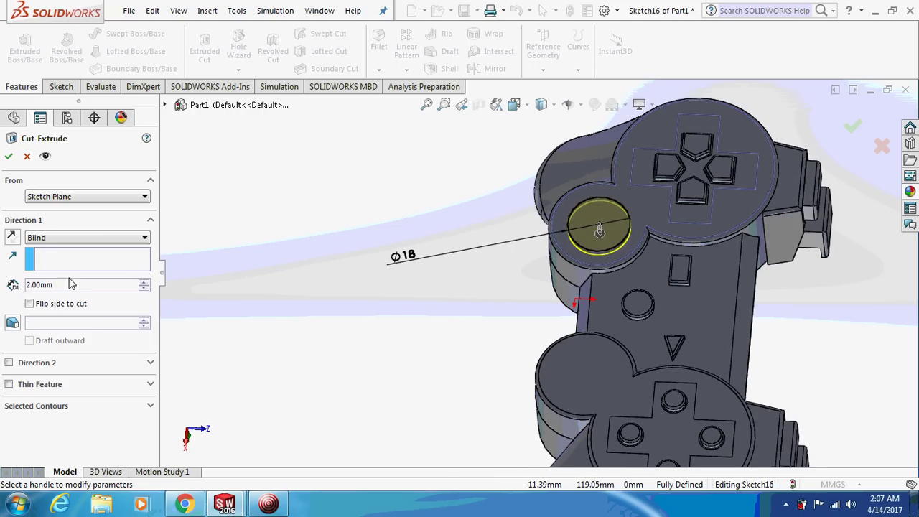
{"action": "type", "text": "15"}
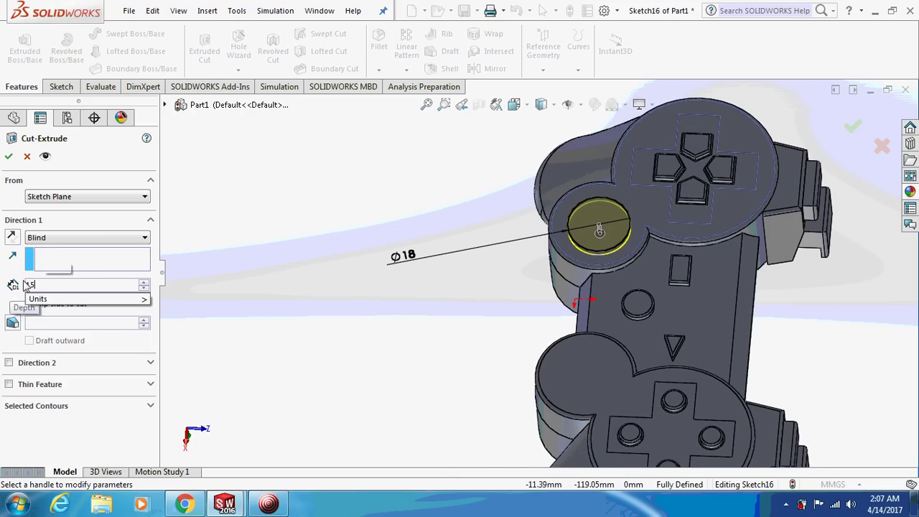
{"action": "key", "text": "Return"}
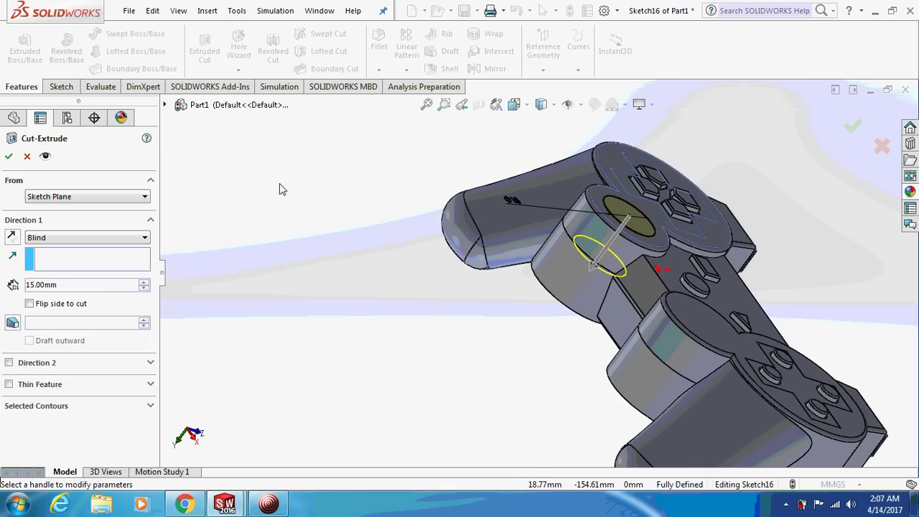
{"action": "left_click", "coordinate": [8, 156]}
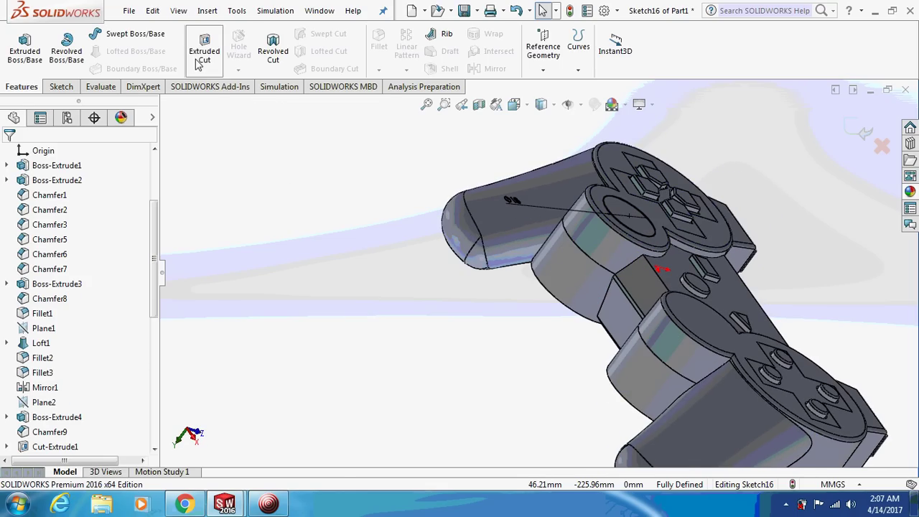
Redo the Extruded Cut as Blind, 15 mm deep, creating Cut-Extrude5's round socket
{"action": "right_click", "coordinate": [201, 63]}
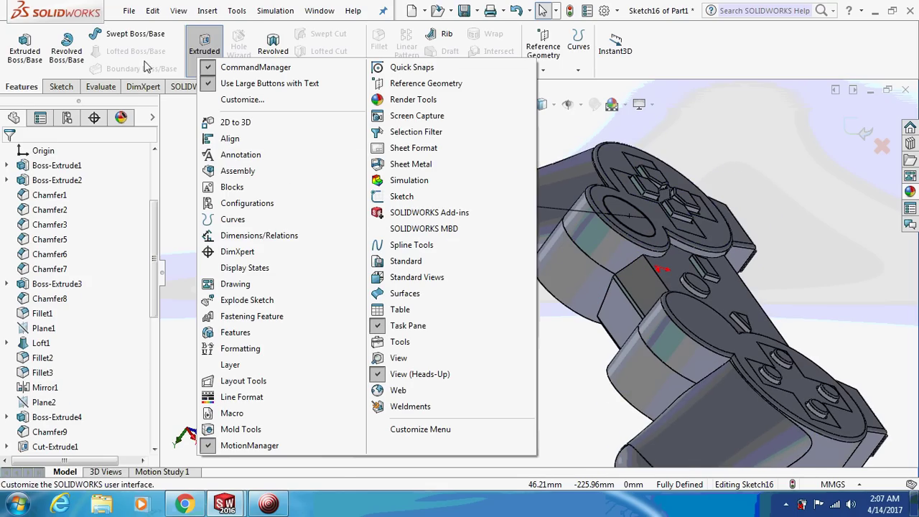
{"action": "left_click", "coordinate": [174, 141]}
{"action": "key", "text": "Return"}
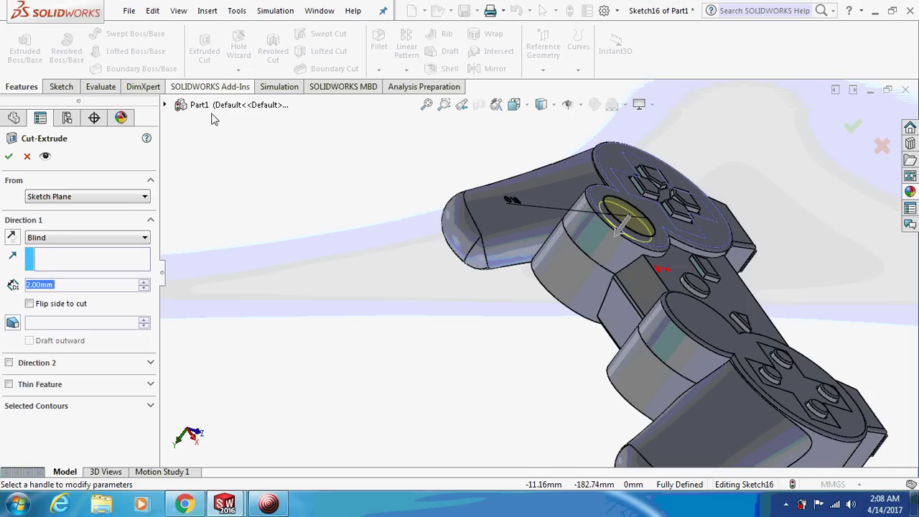
{"action": "type", "text": "15"}
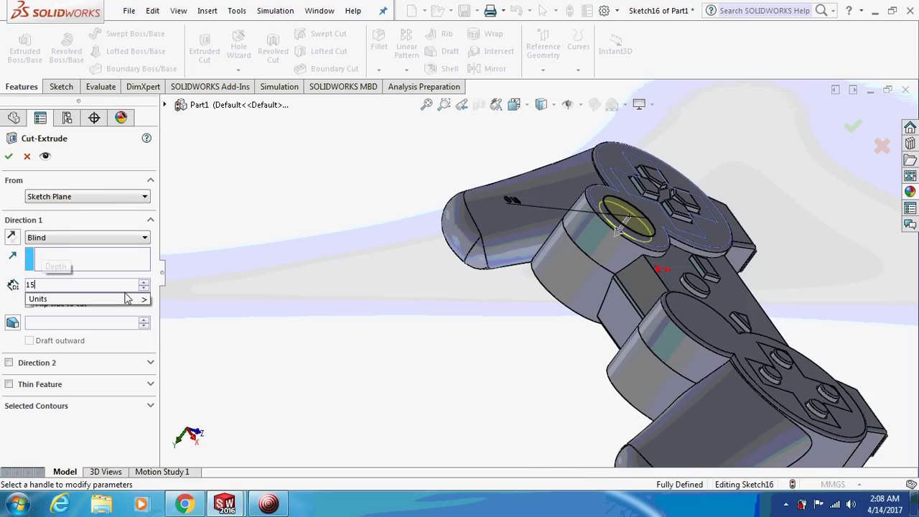
{"action": "key", "text": "Return"}
{"action": "left_click", "coordinate": [8, 156]}
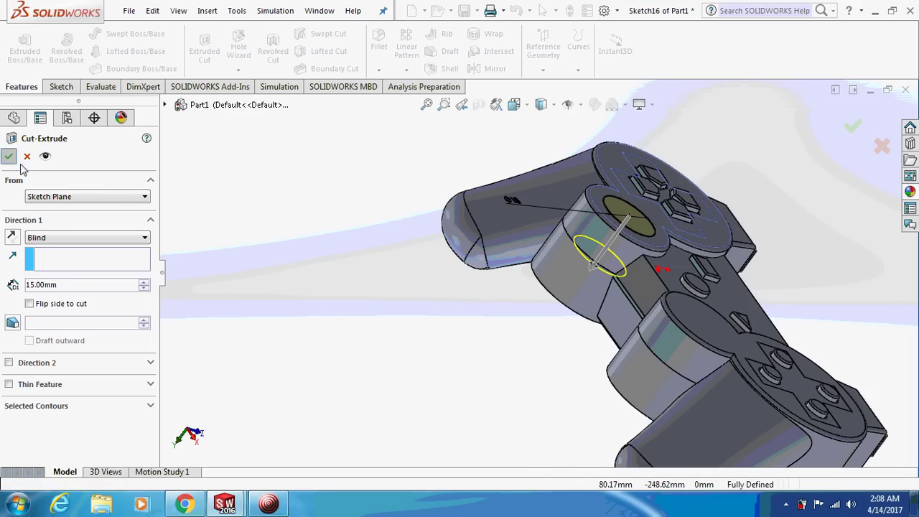
{"action": "middle_click_drag", "start_coordinate": [307, 215], "coordinate": [275, 264]}
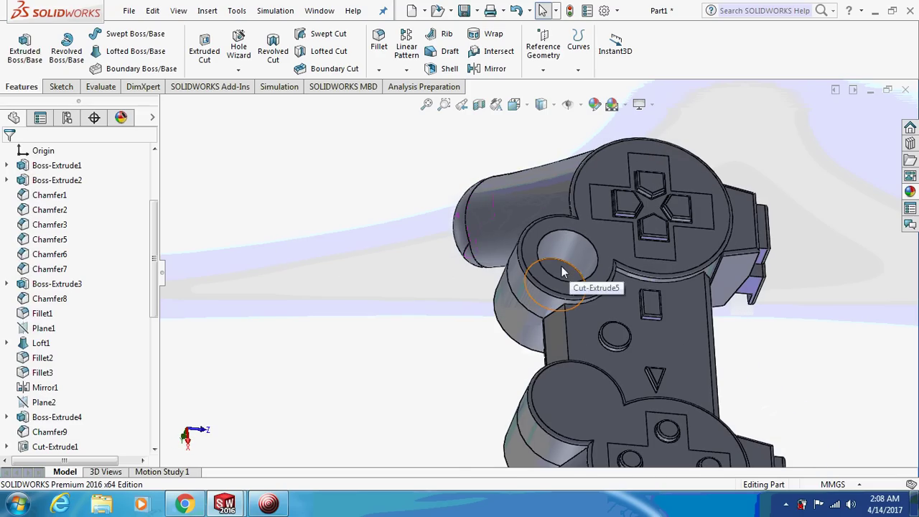
Create a reference plane offset 25 mm from the Right Plane with the offset flipped
{"action": "left_click", "coordinate": [550, 59]}
{"action": "left_click", "coordinate": [550, 85]}
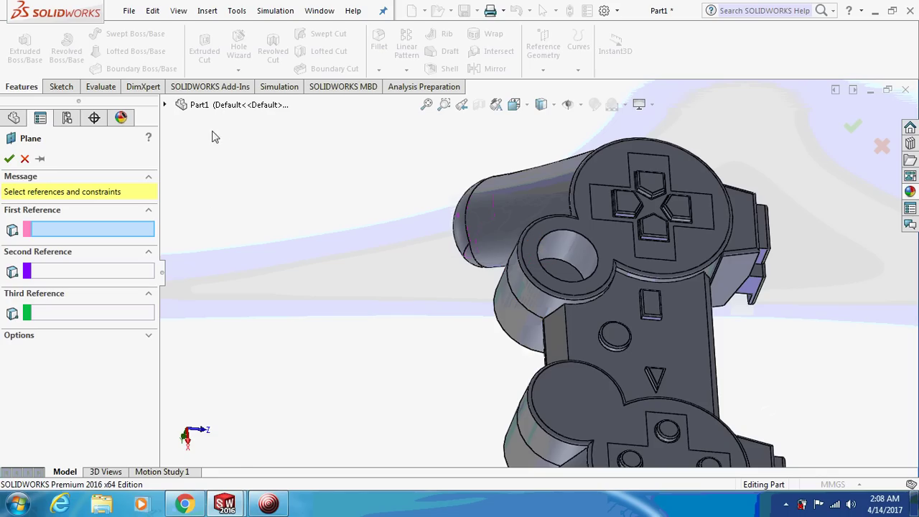
{"action": "left_click", "coordinate": [165, 104]}
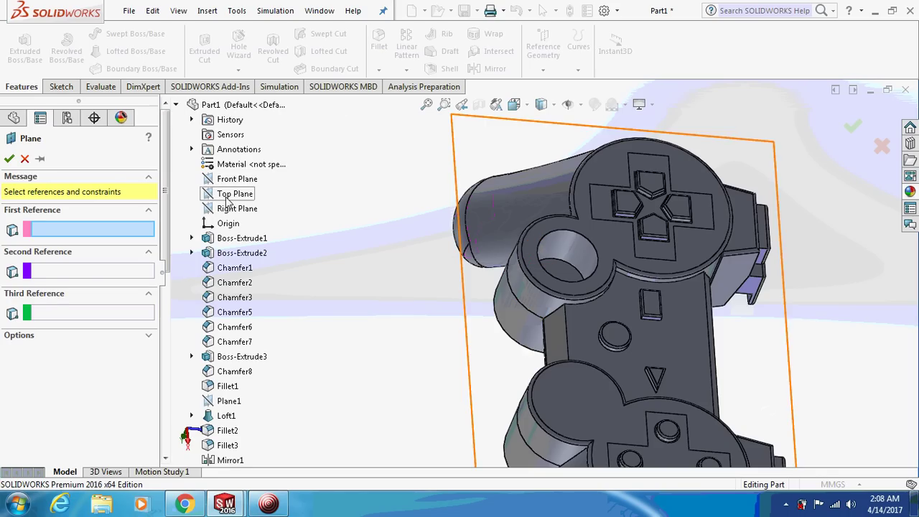
{"action": "left_click", "coordinate": [226, 209]}
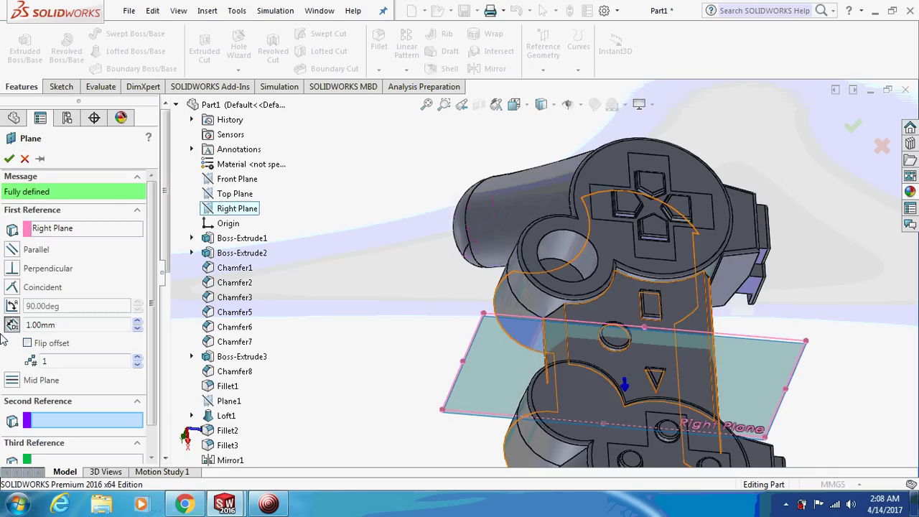
{"action": "left_click", "coordinate": [27, 344]}
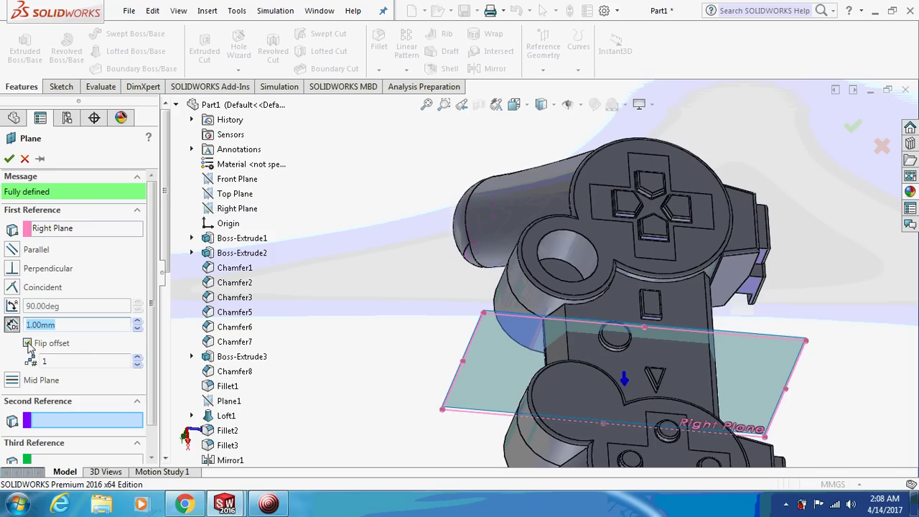
{"action": "left_click", "coordinate": [137, 321]}
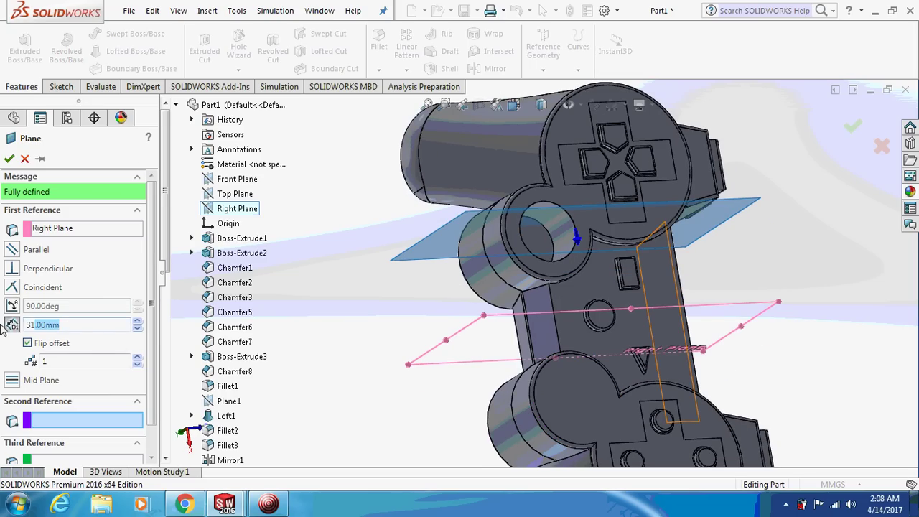
{"action": "type", "text": "25"}
{"action": "key", "text": "Return"}
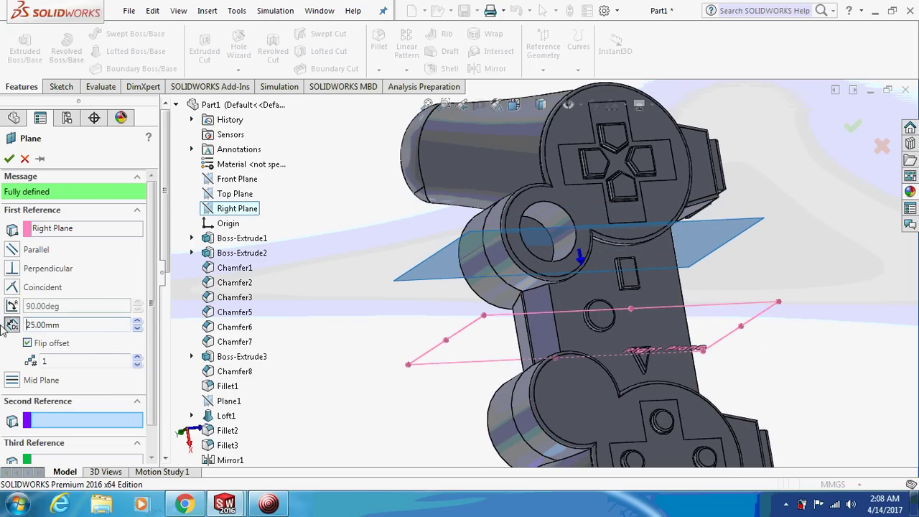
{"action": "left_click", "coordinate": [8, 161]}
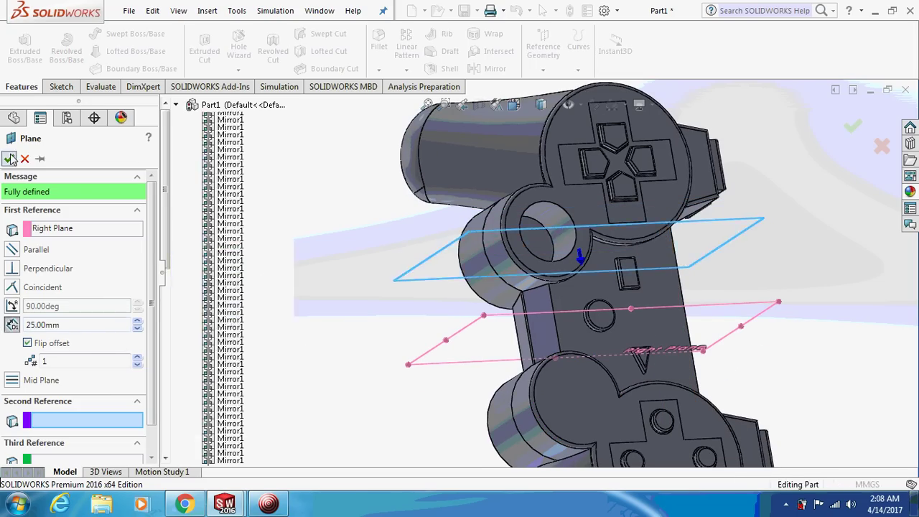
Open a sketch on Plane3 and turn on display of temporary axes
{"action": "right_click", "coordinate": [452, 275]}
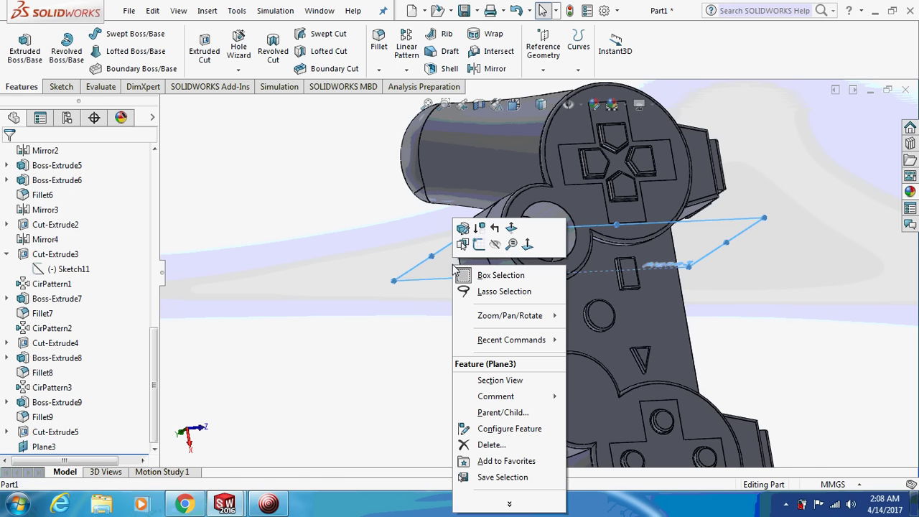
{"action": "left_click", "coordinate": [479, 244]}
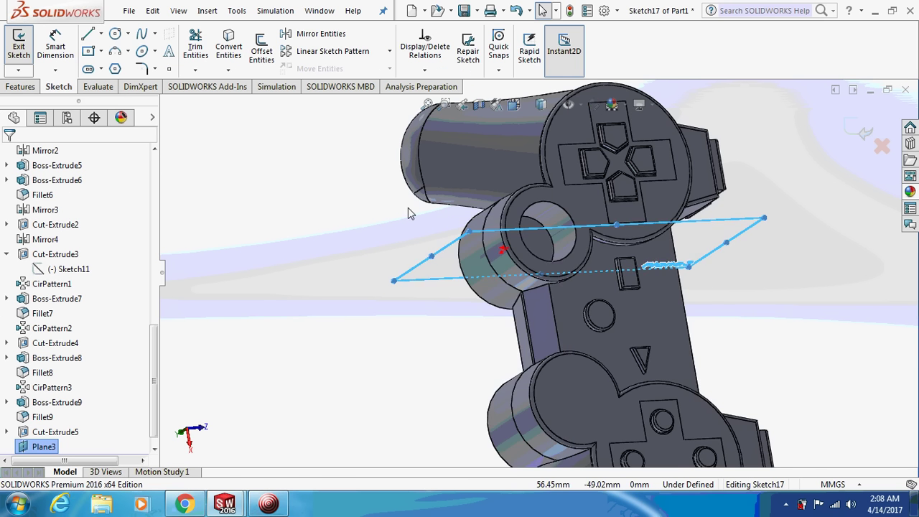
{"action": "left_click", "coordinate": [101, 35]}
{"action": "left_click", "coordinate": [125, 63]}
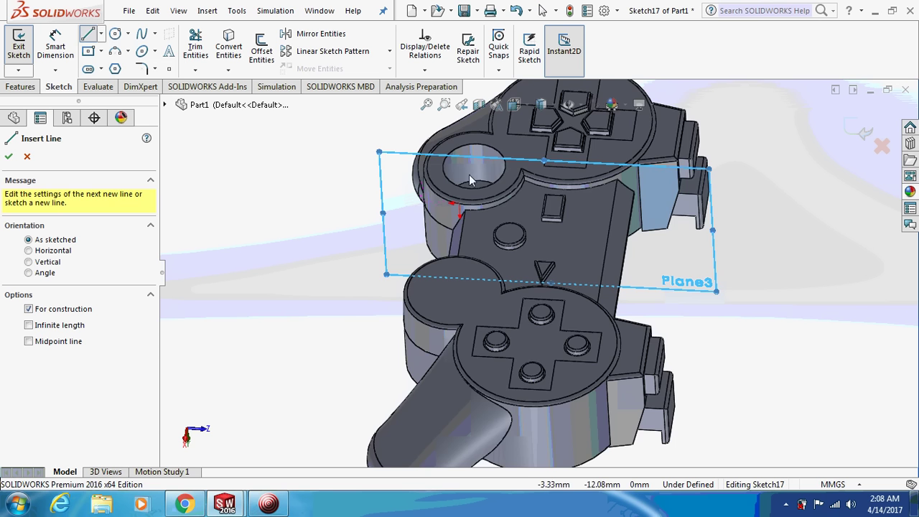
{"action": "middle_click_drag", "start_coordinate": [480, 194], "coordinate": [467, 158]}
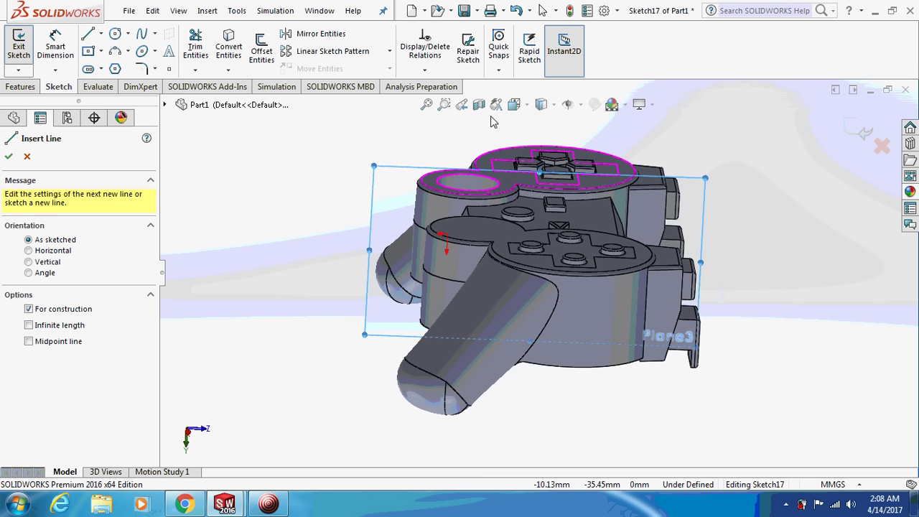
{"action": "key", "text": "Escape"}
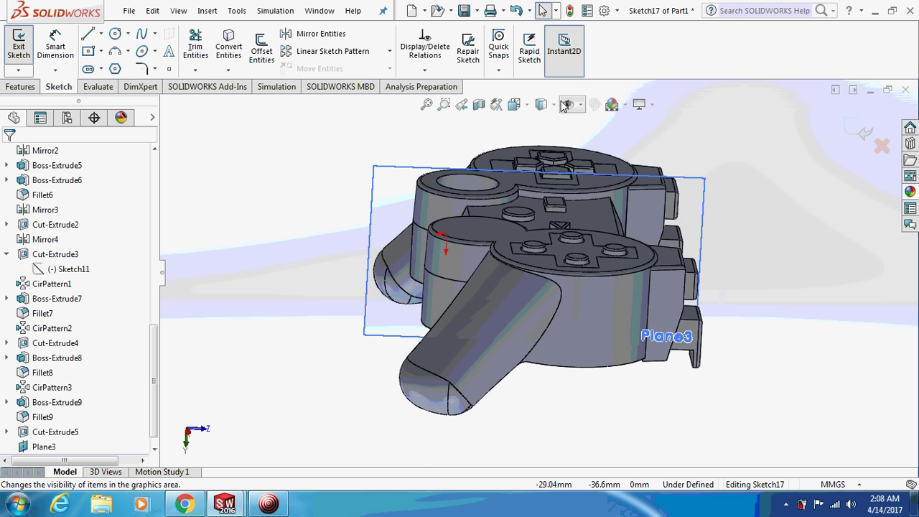
{"action": "left_click", "coordinate": [554, 105]}
{"action": "left_click", "coordinate": [568, 104]}
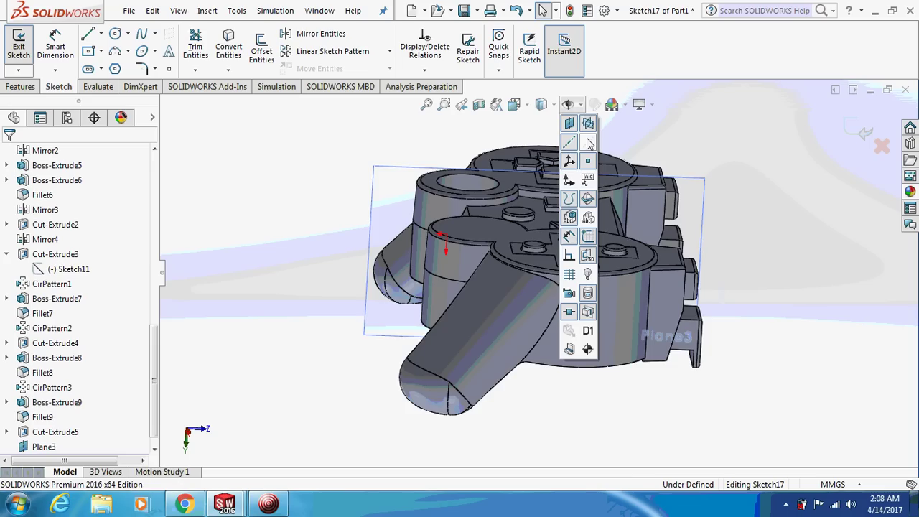
{"action": "left_click", "coordinate": [322, 188]}
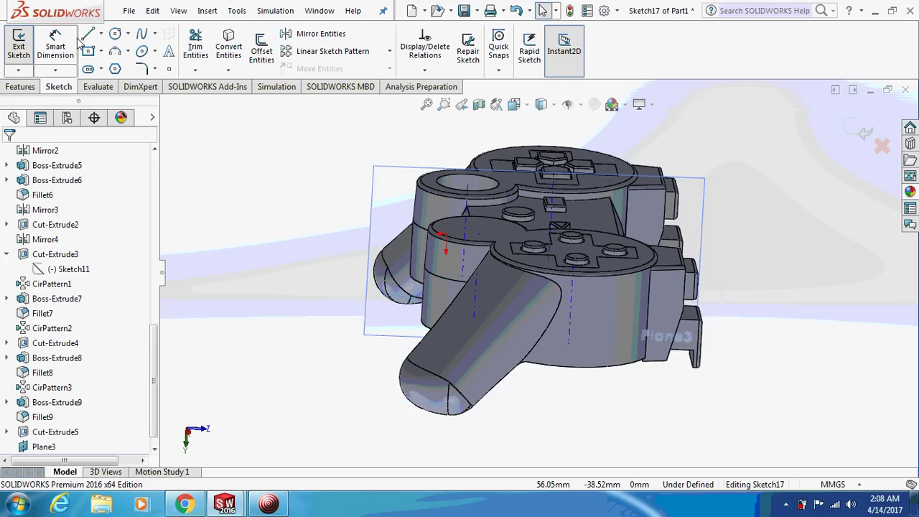
Inspect the stick recess with a temporary section view, then dismiss the unsaved-document notice
{"action": "left_click", "coordinate": [117, 52]}
{"action": "scroll", "coordinate": [420, 231], "scroll_direction": "down", "scroll_amount": 2}
{"action": "scroll", "coordinate": [419, 231], "scroll_direction": "down", "scroll_amount": 3}
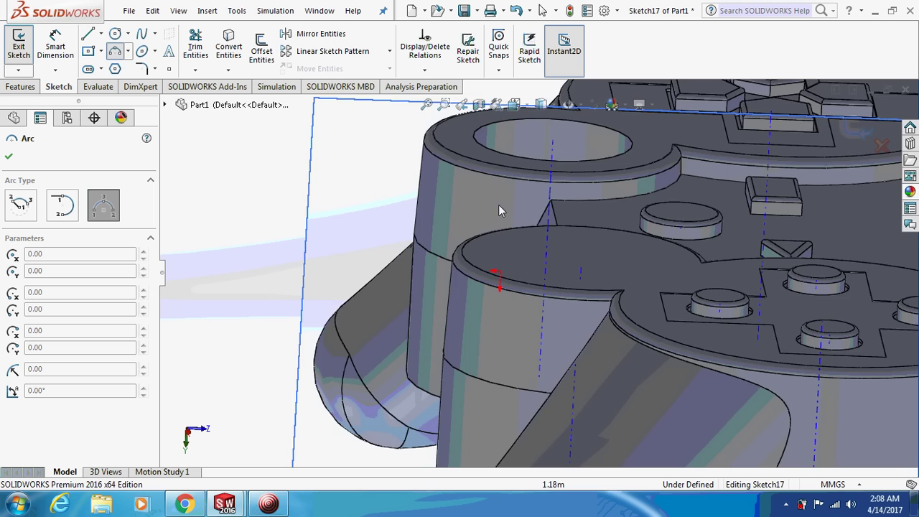
{"action": "scroll", "coordinate": [503, 212], "scroll_direction": "down", "scroll_amount": 2}
{"action": "scroll", "coordinate": [498, 294], "scroll_direction": "up", "scroll_amount": 3}
{"action": "middle_click_drag", "start_coordinate": [498, 294], "coordinate": [479, 92]}
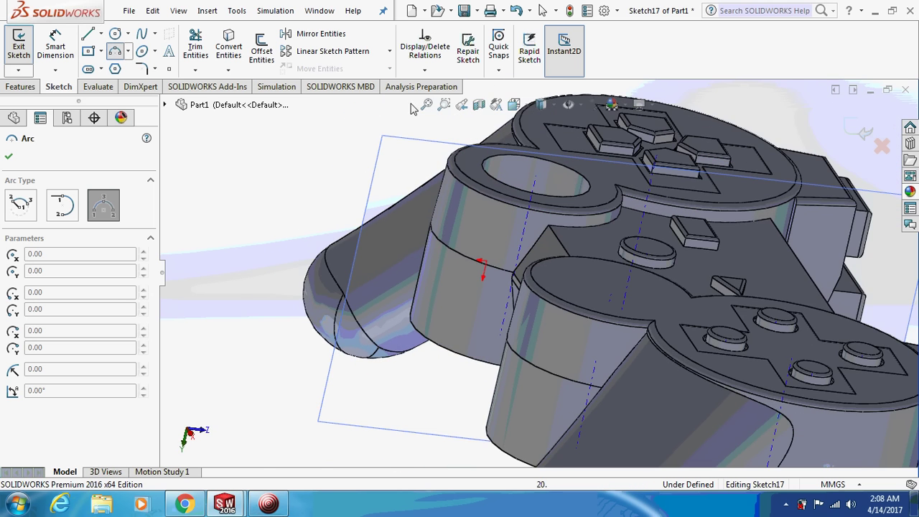
{"action": "left_click", "coordinate": [479, 106]}
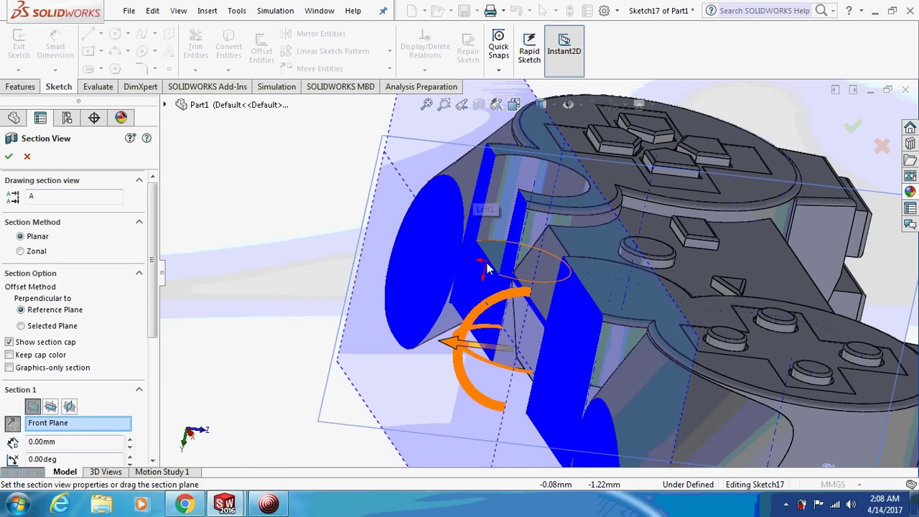
{"action": "left_click_drag", "start_coordinate": [479, 314], "coordinate": [560, 339]}
{"action": "key", "text": "Escape"}
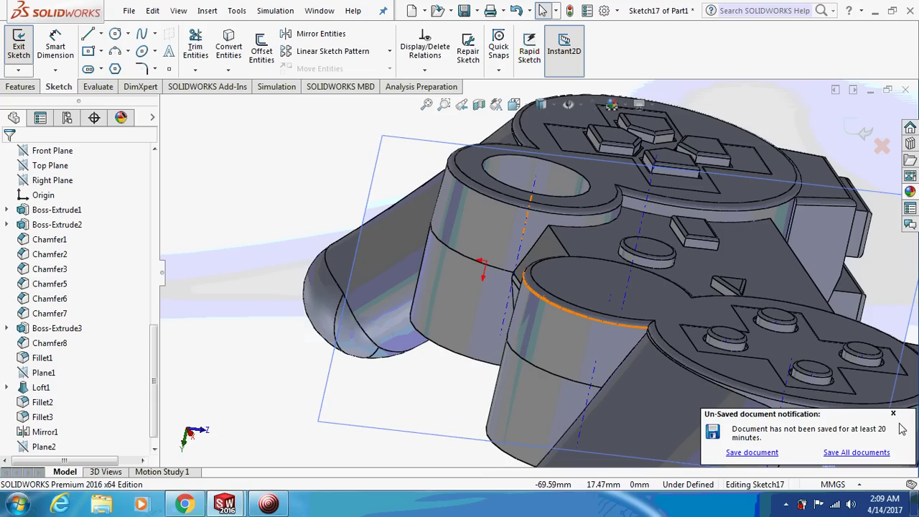
{"action": "left_click", "coordinate": [892, 414]}
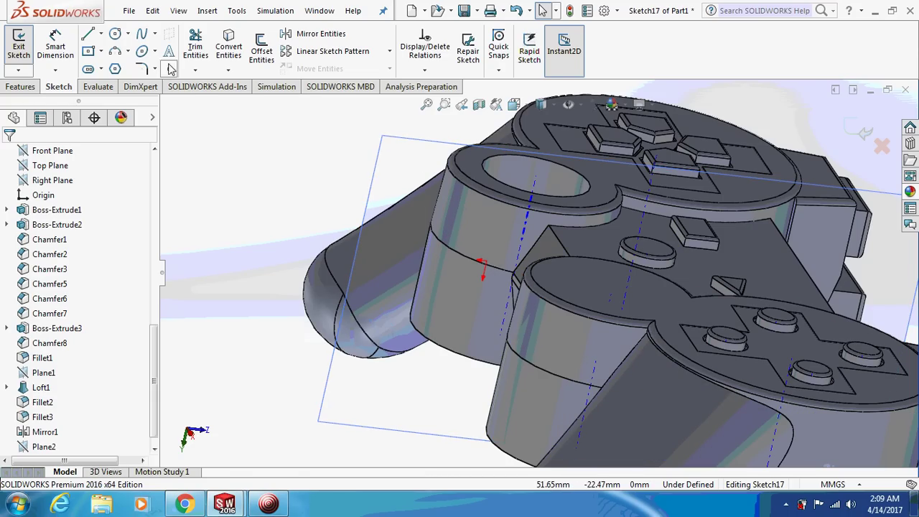
Draw a quarter-circle 3 Point Arc and a line closing the profile
{"action": "left_click", "coordinate": [115, 51]}
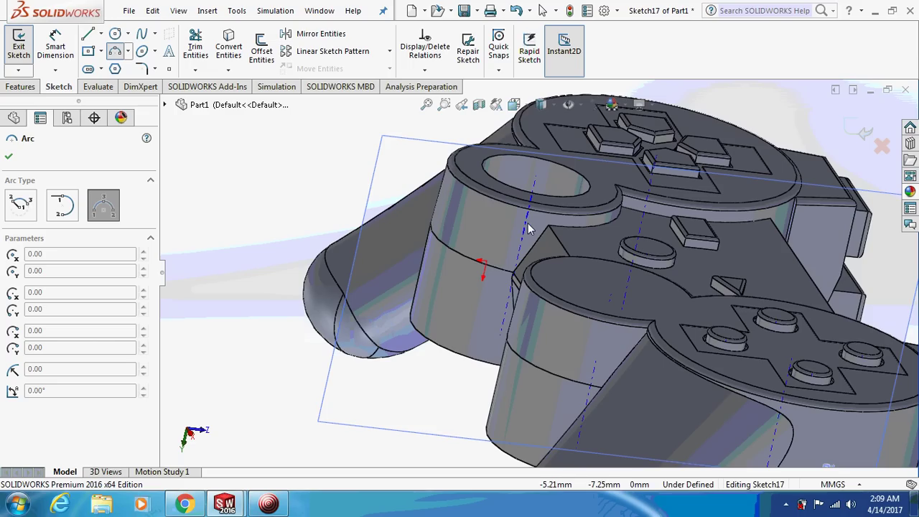
{"action": "left_click", "coordinate": [559, 268]}
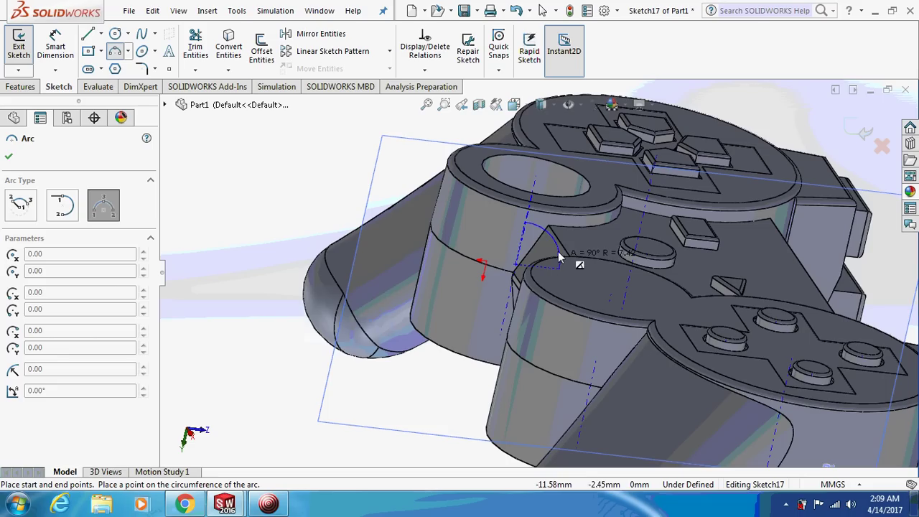
{"action": "left_click", "coordinate": [560, 250]}
{"action": "key", "text": "Escape"}
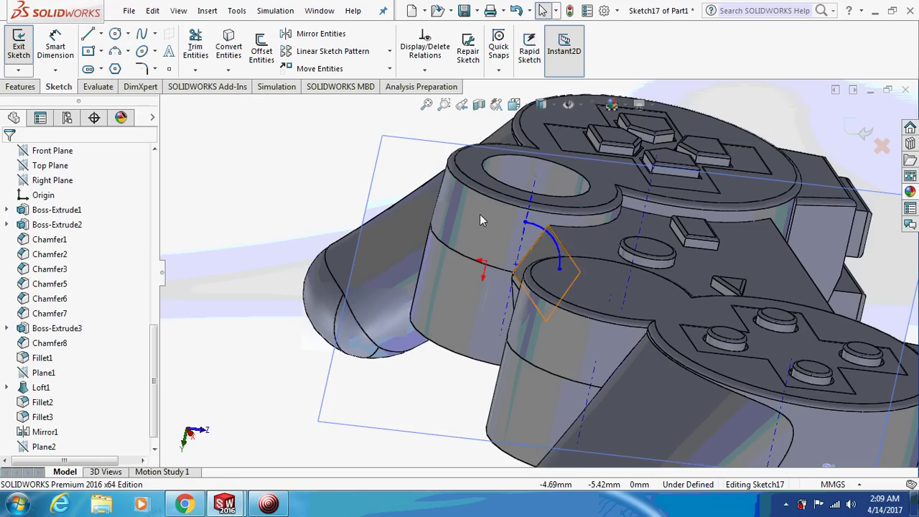
{"action": "left_click", "coordinate": [87, 34]}
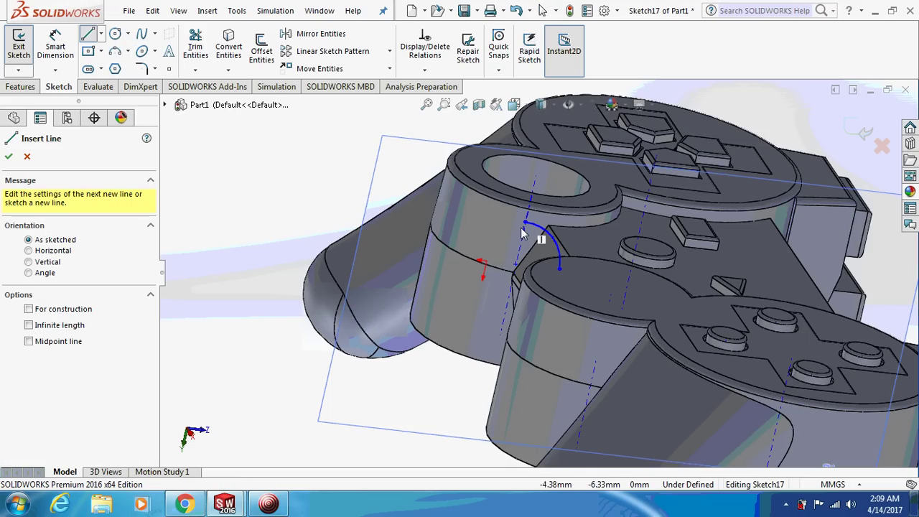
{"action": "left_click", "coordinate": [515, 265]}
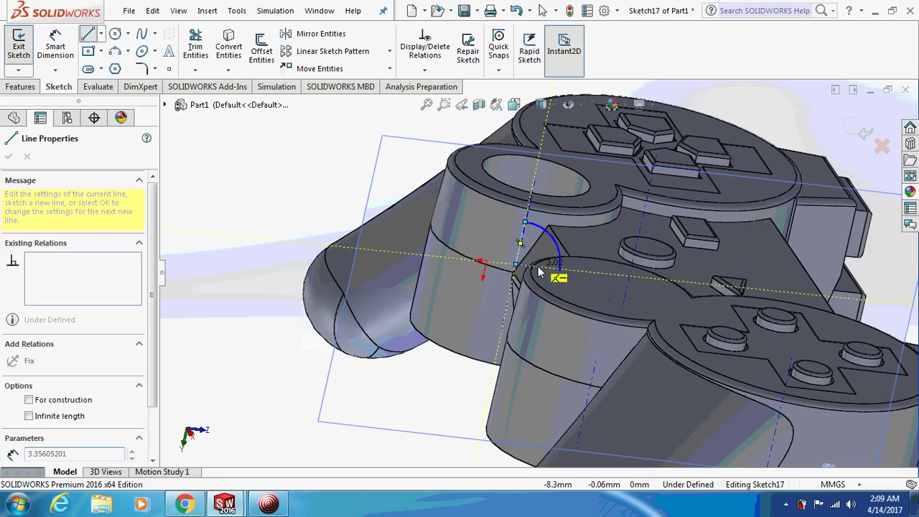
{"action": "left_click", "coordinate": [559, 266]}
{"action": "key", "text": "Escape"}
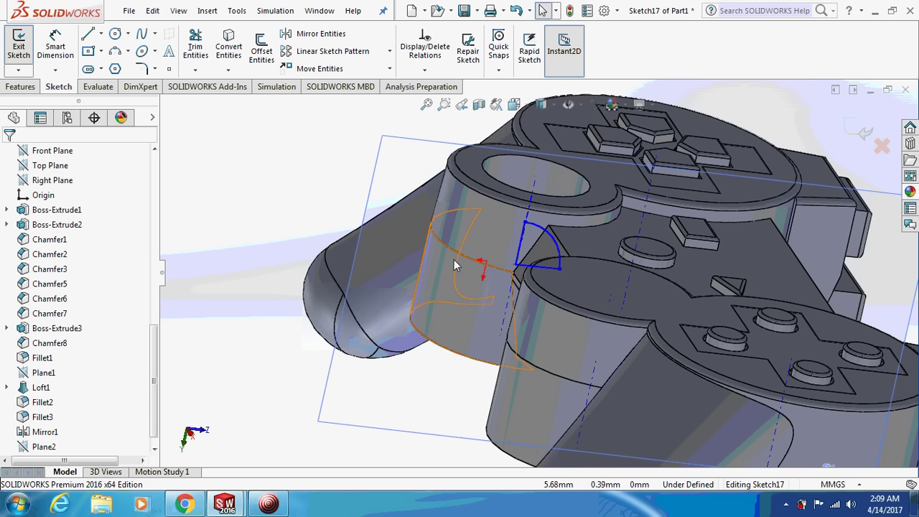
Revolve the arc profile 360° about Line1 to form the dome
{"action": "mouse_move", "coordinate": [502, 287]}
{"action": "middle_mouse_down"}
{"action": "mouse_move", "coordinate": [454, 300]}
{"action": "mouse_move", "coordinate": [434, 334]}
{"action": "mouse_move", "coordinate": [491, 250]}
{"action": "mouse_move", "coordinate": [404, 254]}
{"action": "middle_mouse_up"}
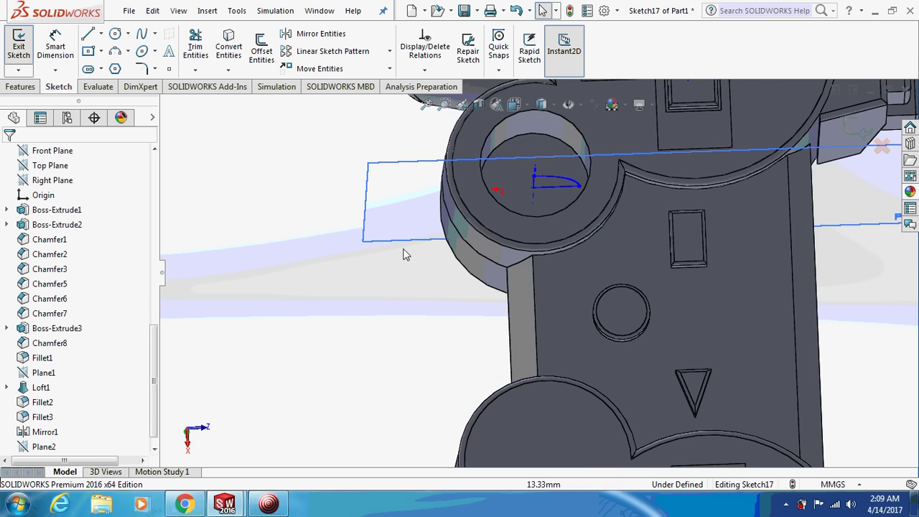
{"action": "left_click", "coordinate": [17, 86]}
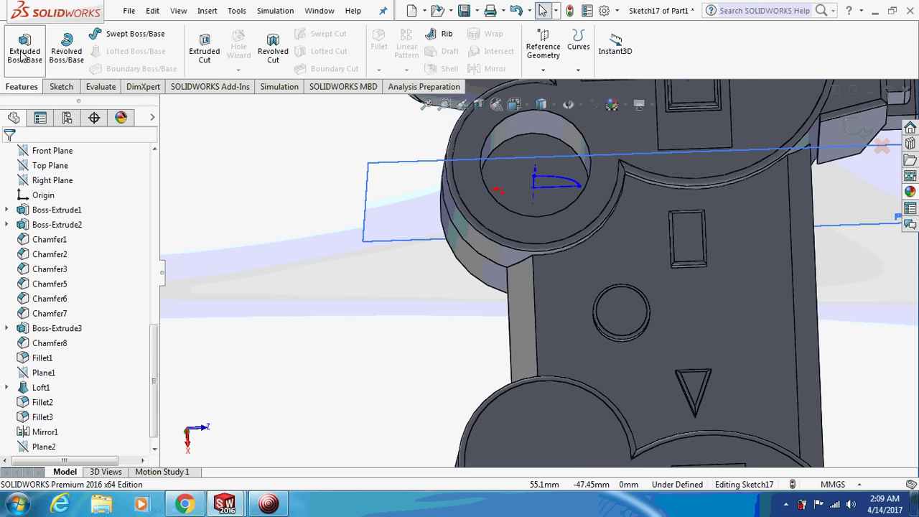
{"action": "left_click", "coordinate": [66, 49]}
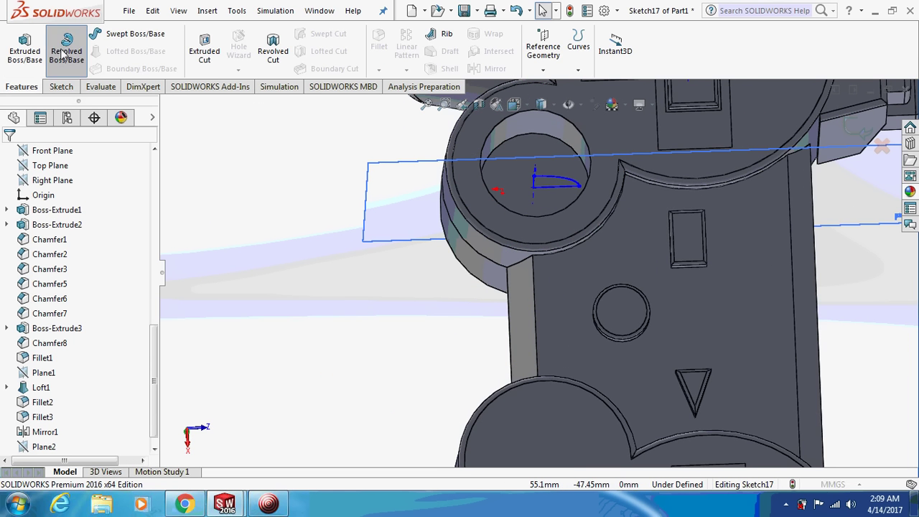
{"action": "left_click", "coordinate": [534, 188]}
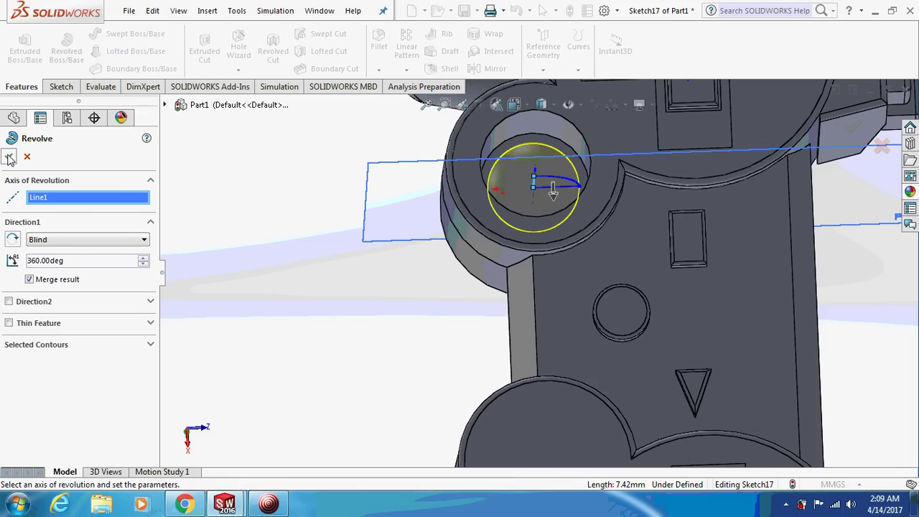
{"action": "key", "text": "Escape"}
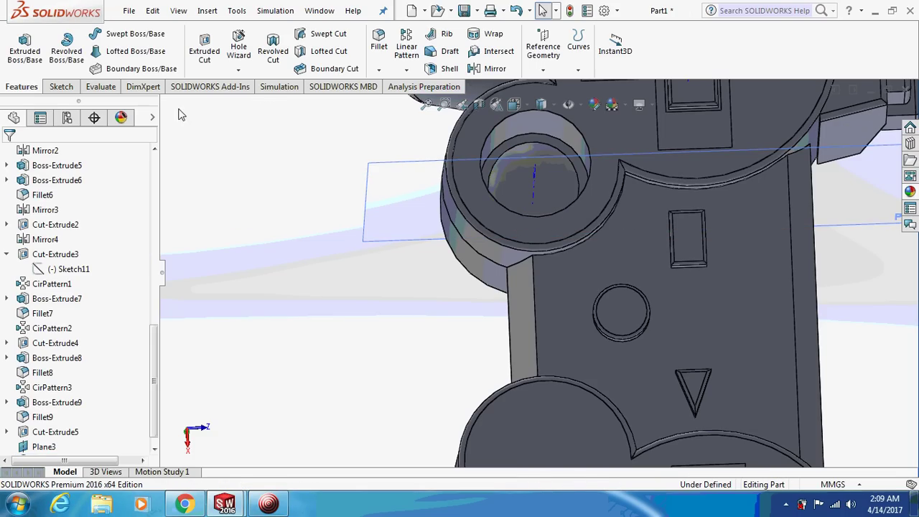
Sketch a Ø6 mm circle on the recess face, centred on the dome's axis
{"action": "left_click", "coordinate": [507, 142]}
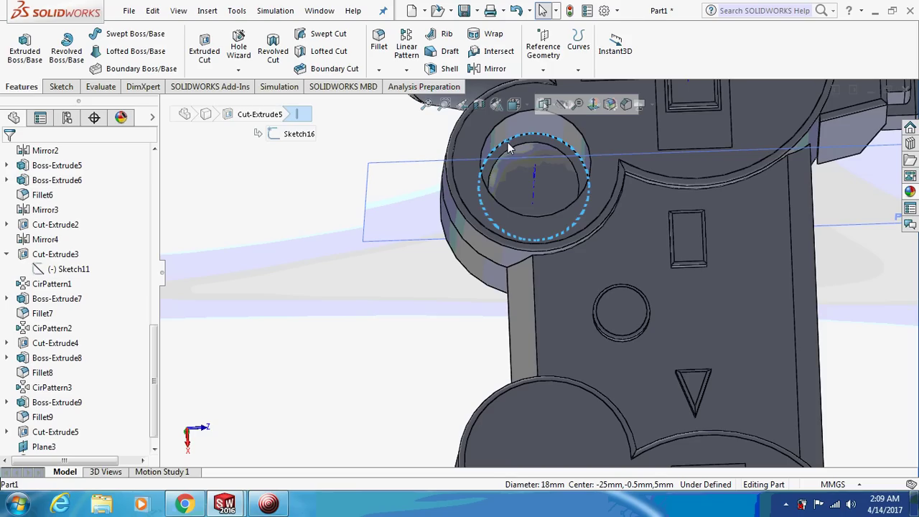
{"action": "left_click", "coordinate": [504, 149]}
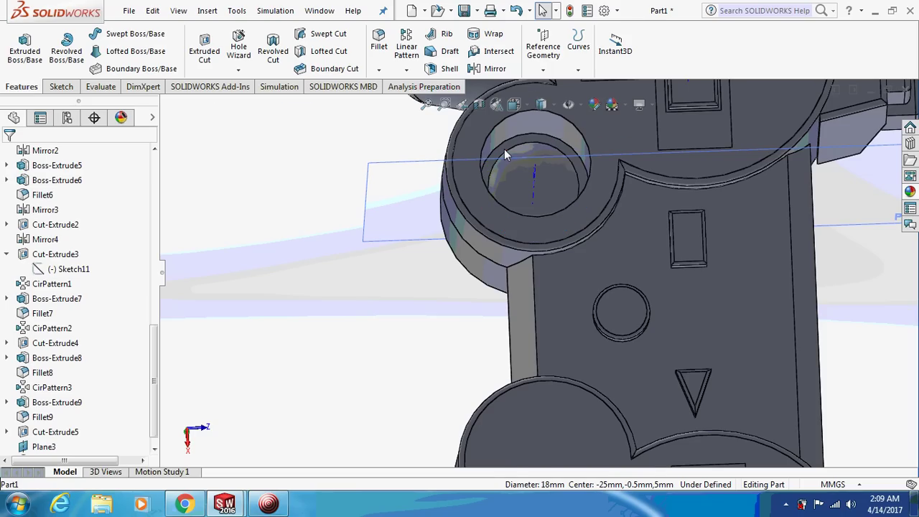
{"action": "right_click", "coordinate": [503, 148]}
{"action": "left_click", "coordinate": [522, 100]}
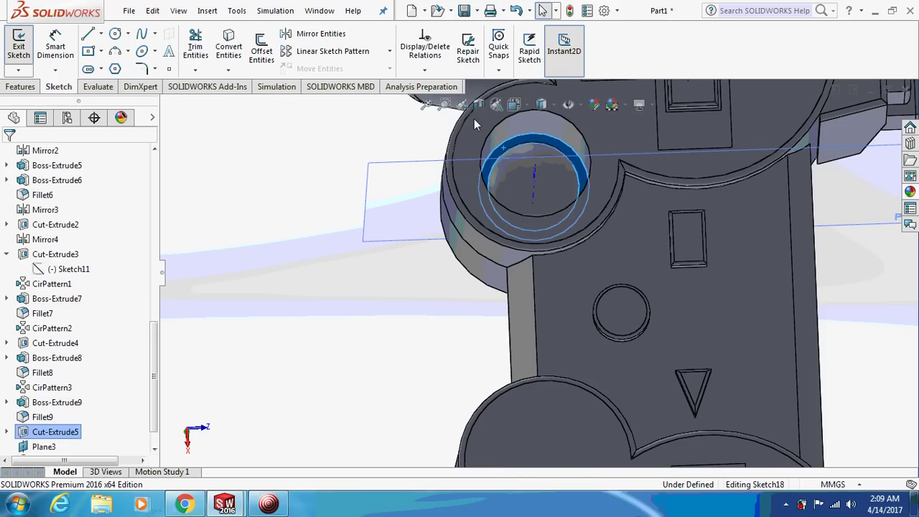
{"action": "left_click", "coordinate": [114, 33]}
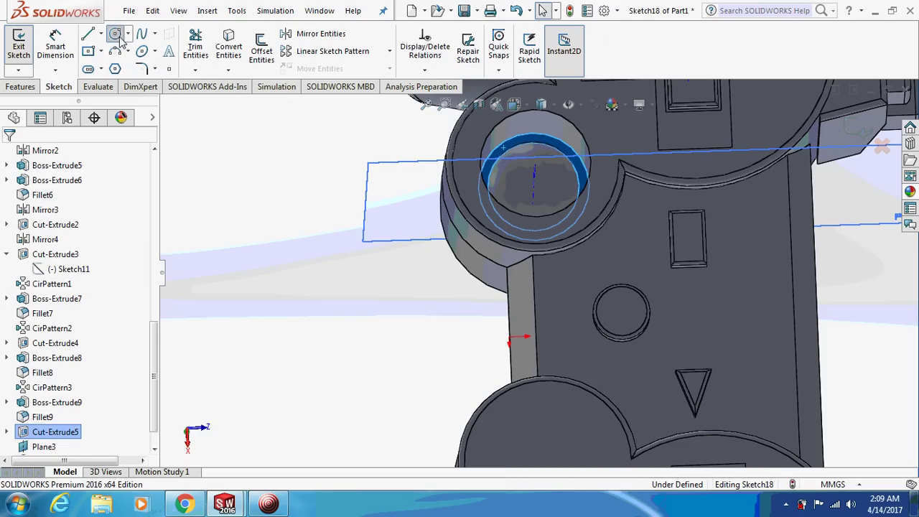
{"action": "left_click", "coordinate": [534, 187]}
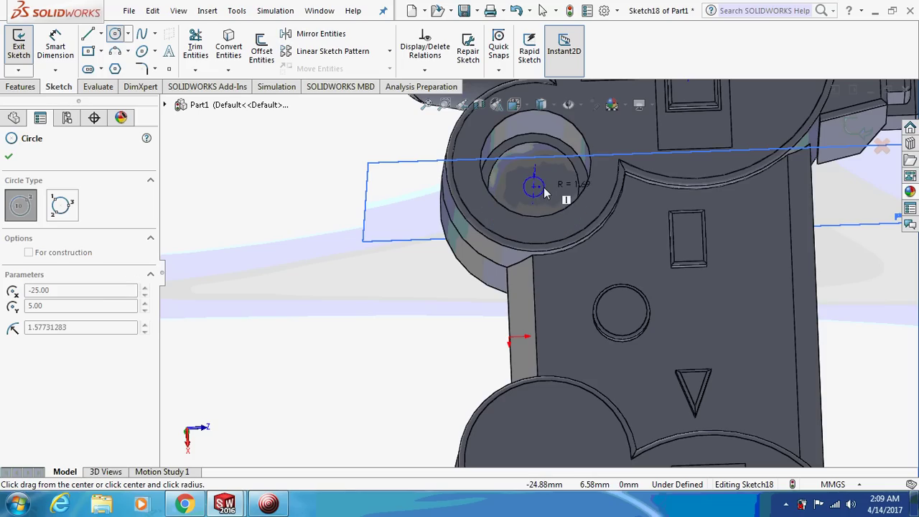
{"action": "left_click", "coordinate": [545, 194]}
{"action": "key", "text": "Escape"}
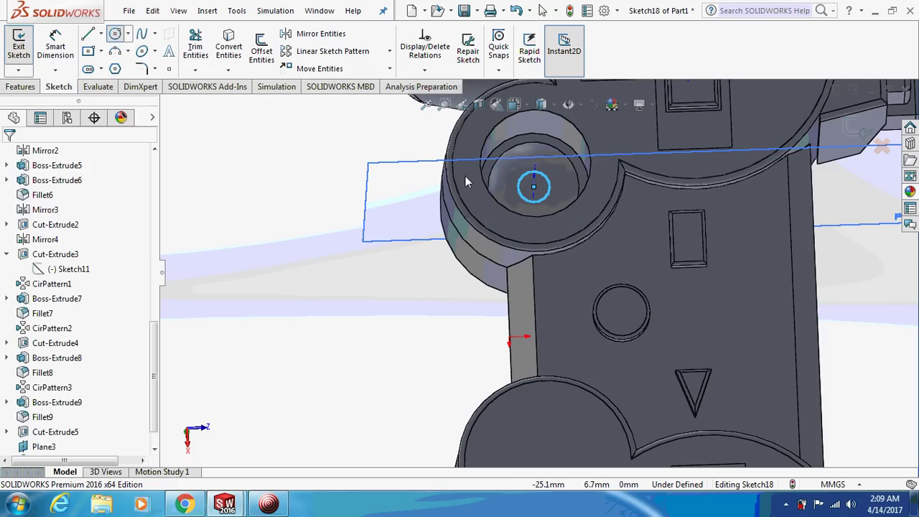
{"action": "left_click", "coordinate": [56, 47]}
{"action": "left_click", "coordinate": [544, 173]}
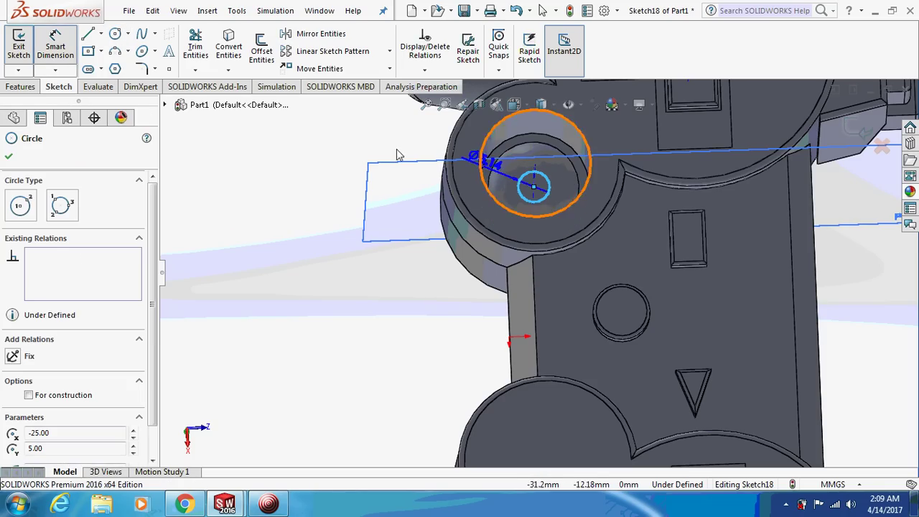
{"action": "left_click", "coordinate": [349, 157]}
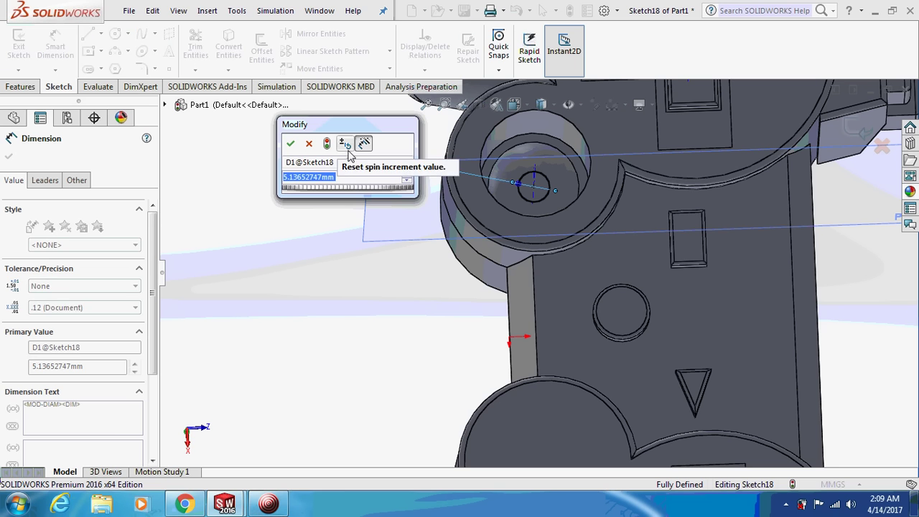
{"action": "key", "text": "Return"}
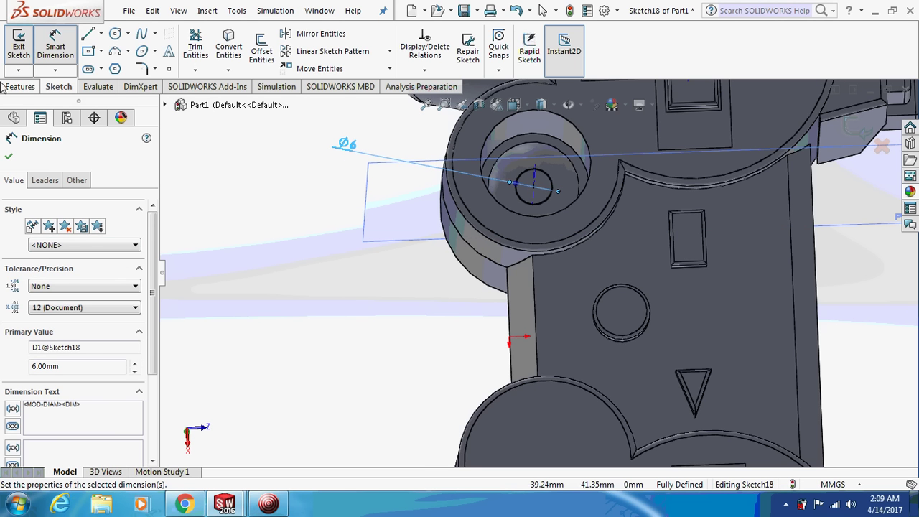
Boss-extrude the Ø6 mm circle 18 mm to form the stick post
{"action": "left_click", "coordinate": [15, 88]}
{"action": "left_click", "coordinate": [23, 63]}
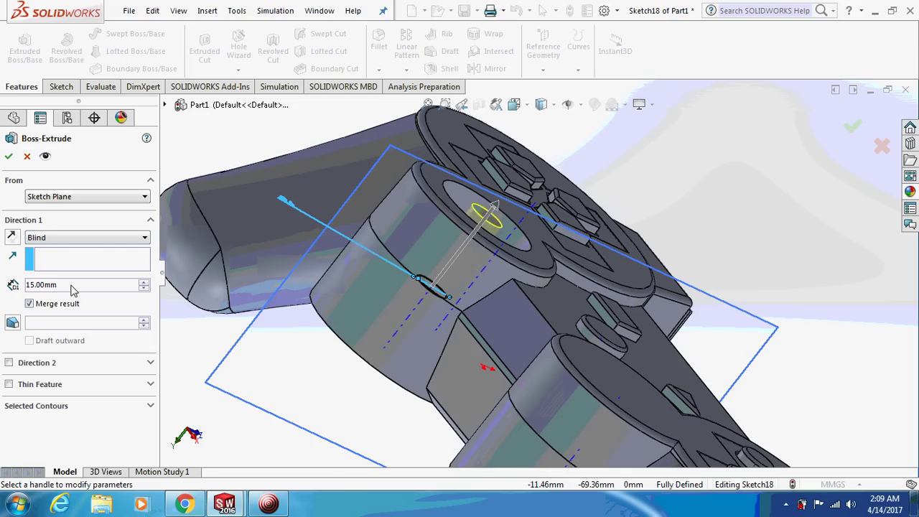
{"action": "type", "text": "18"}
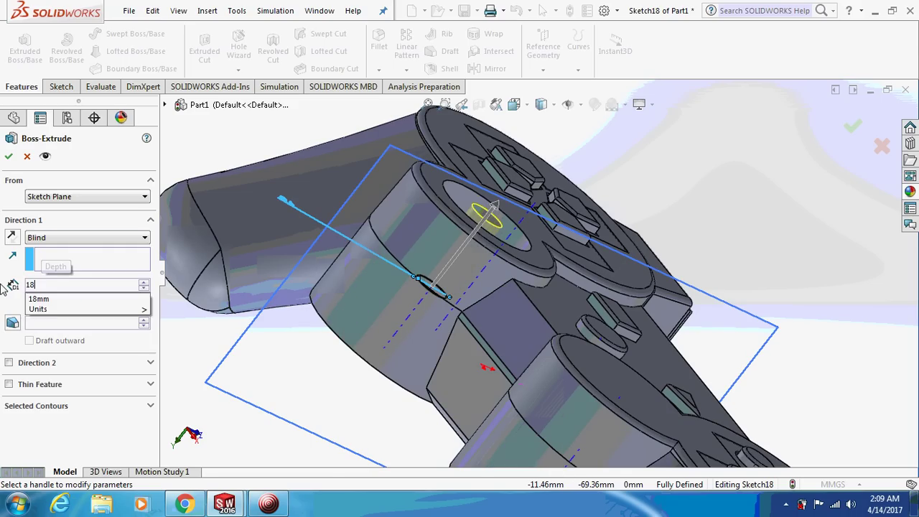
{"action": "key", "text": "Return"}
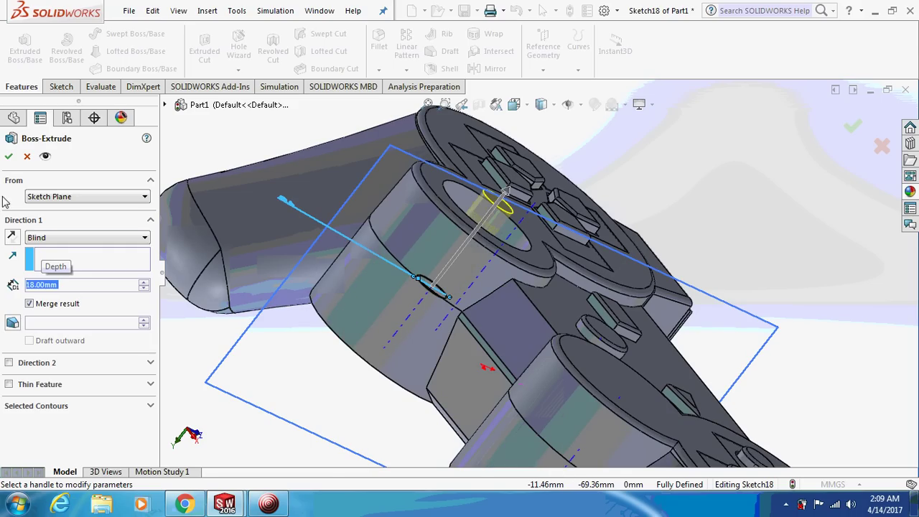
{"action": "left_click", "coordinate": [9, 155]}
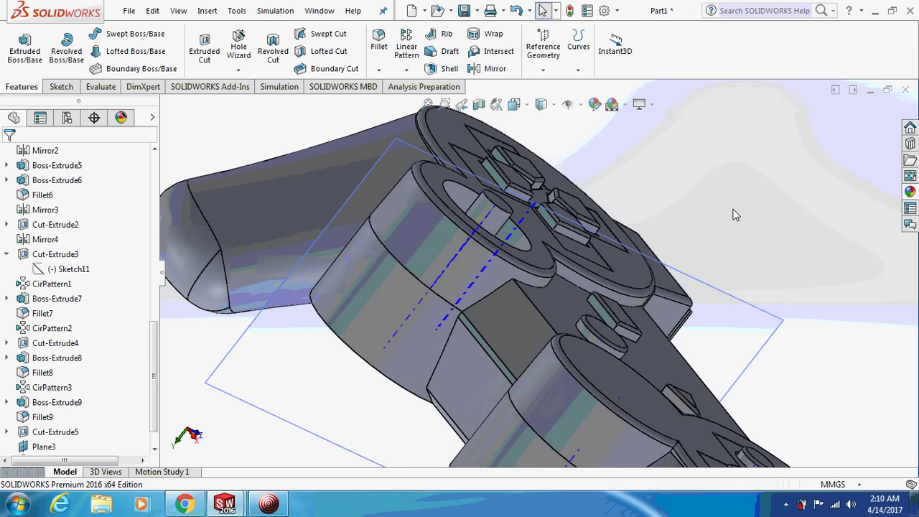
{"action": "middle_click_drag", "start_coordinate": [733, 213], "coordinate": [316, 248]}
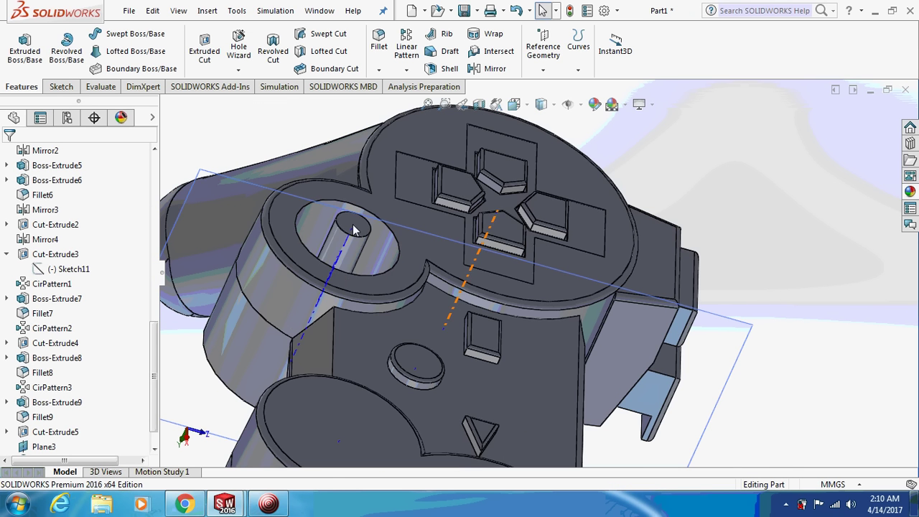
Open a new sketch on the top face of the stick post
{"action": "left_click", "coordinate": [354, 228]}
{"action": "right_click", "coordinate": [355, 228]}
{"action": "left_click", "coordinate": [336, 228]}
{"action": "right_click", "coordinate": [334, 228]}
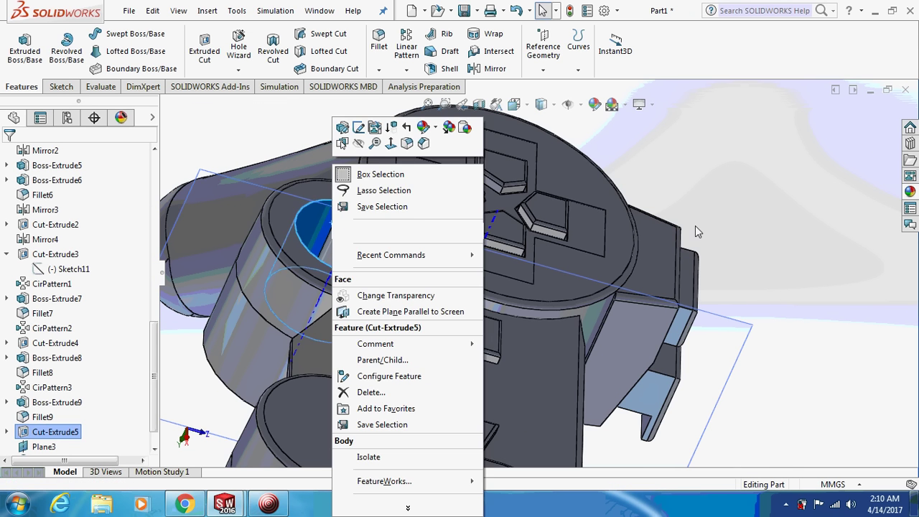
{"action": "left_click", "coordinate": [812, 207]}
{"action": "left_click", "coordinate": [344, 227]}
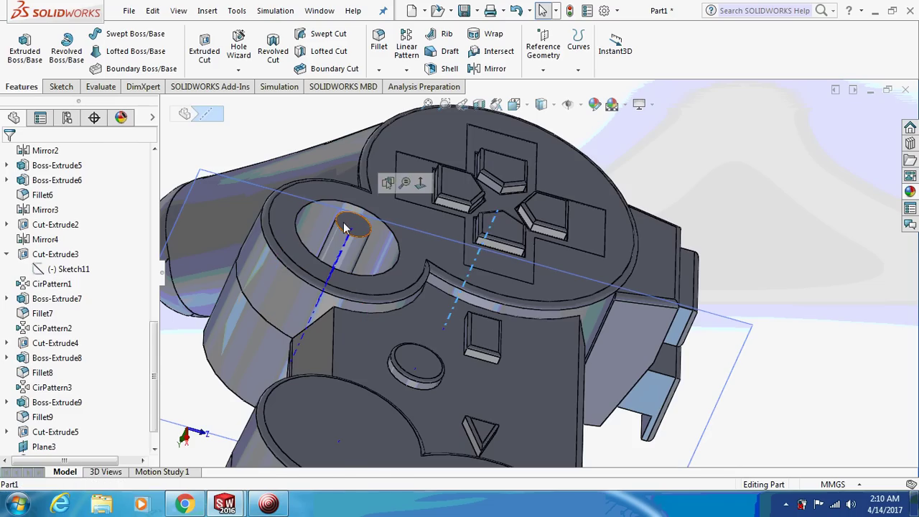
{"action": "right_click", "coordinate": [344, 227]}
{"action": "left_click", "coordinate": [375, 136]}
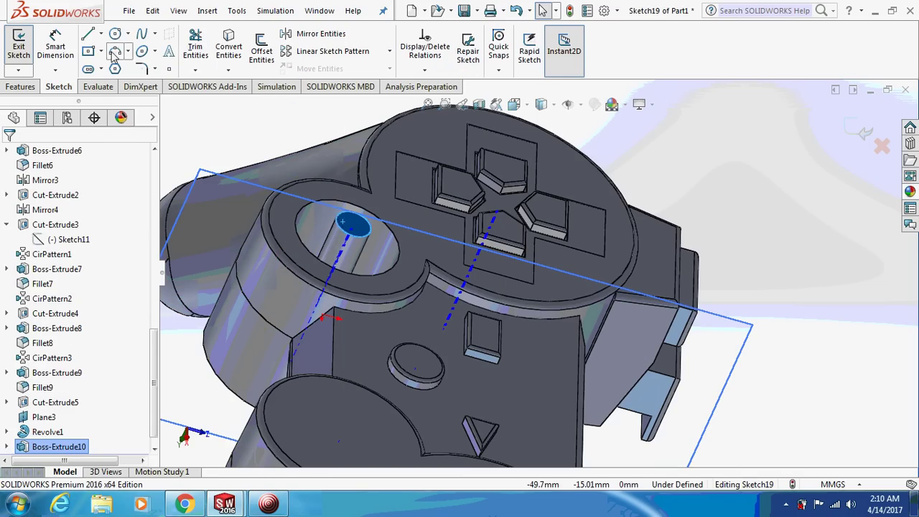
Draw a circle centred on the post and dimension it to 16 mm diameter
{"action": "left_click", "coordinate": [116, 37]}
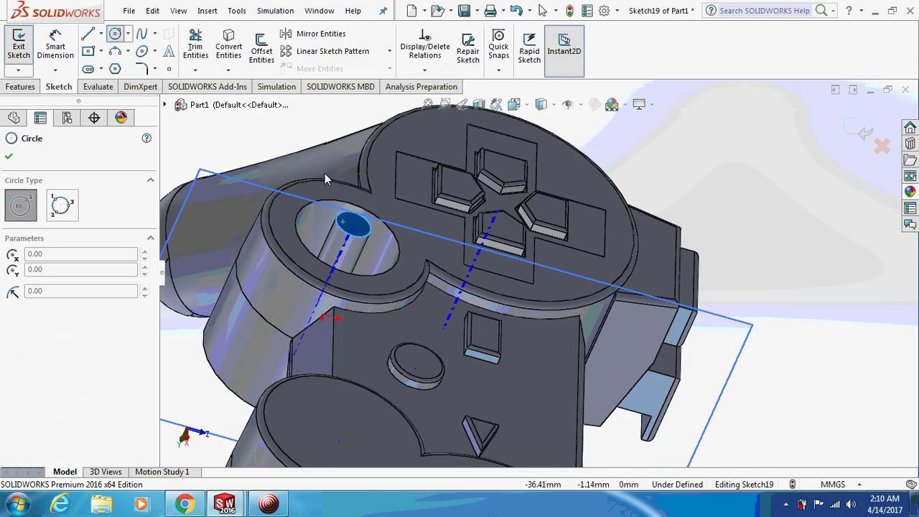
{"action": "left_click", "coordinate": [353, 228]}
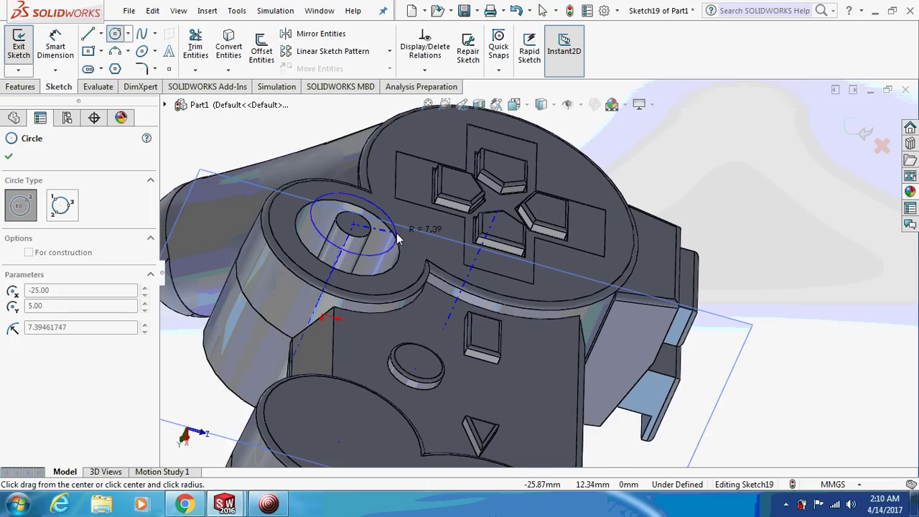
{"action": "left_click", "coordinate": [399, 239]}
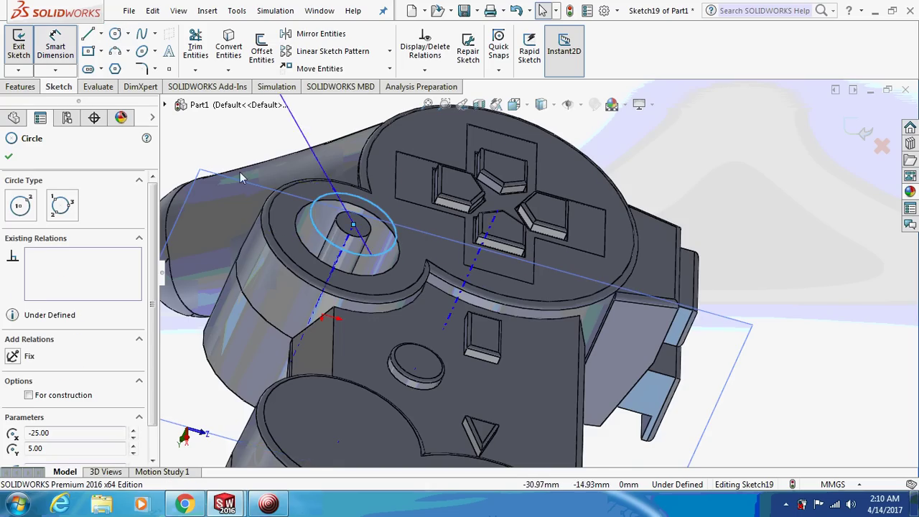
{"action": "left_click", "coordinate": [239, 216]}
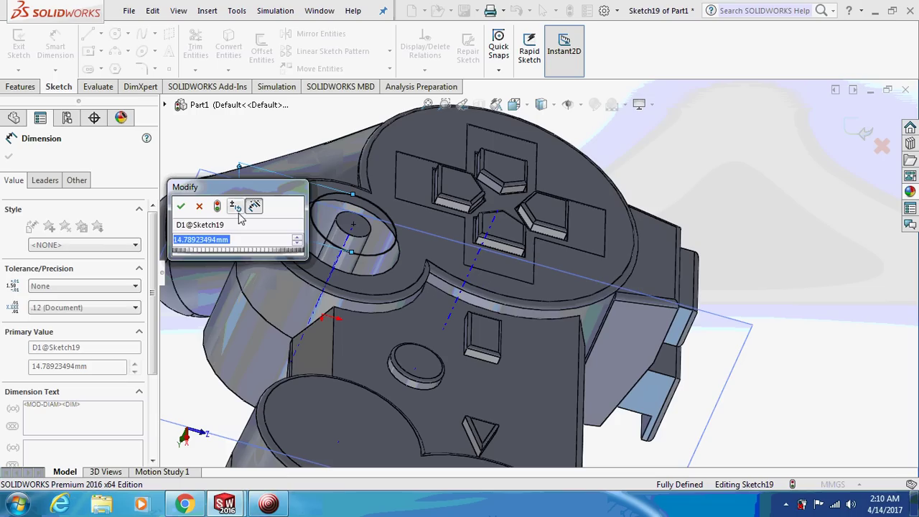
{"action": "type", "text": "16"}
{"action": "key", "text": "Return"}
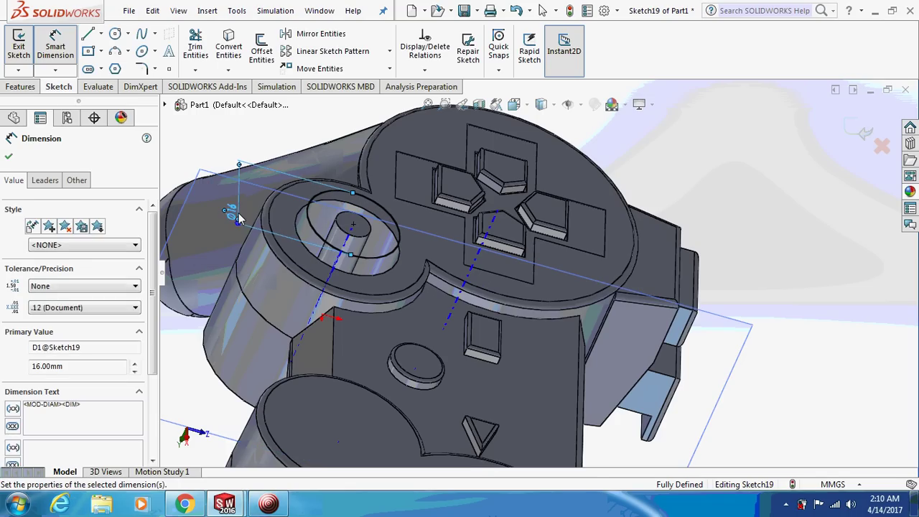
{"action": "key", "text": "Escape"}
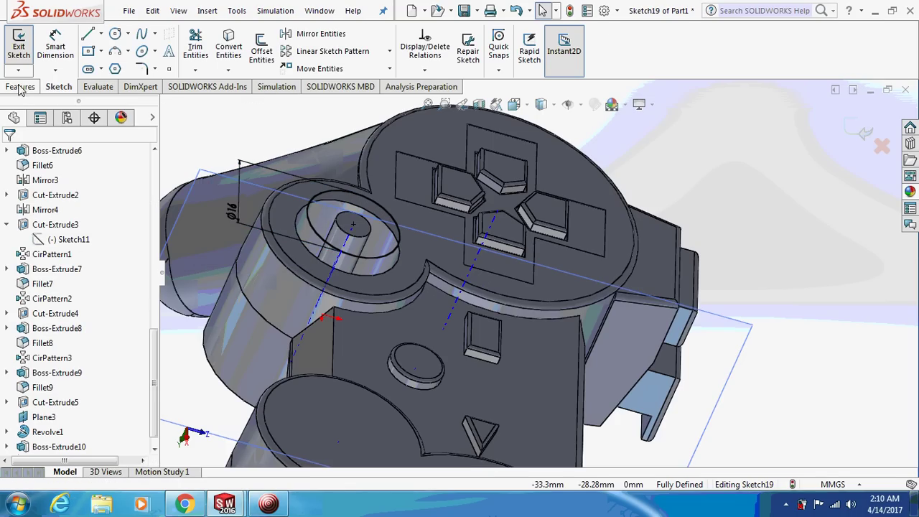
Boss-extrude the 16 mm circle 1.5 mm thick as a disc cap
{"action": "left_click", "coordinate": [20, 86]}
{"action": "left_click", "coordinate": [24, 47]}
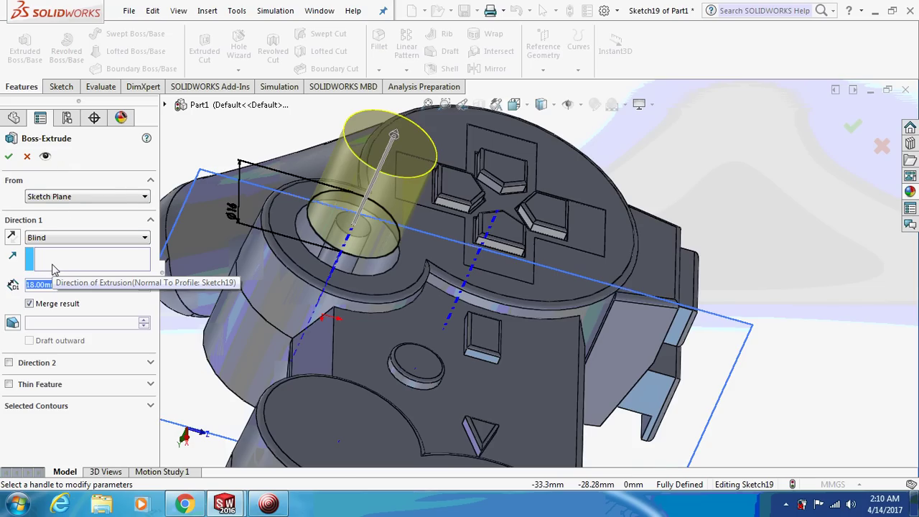
{"action": "type", "text": "2"}
{"action": "key", "text": "Return"}
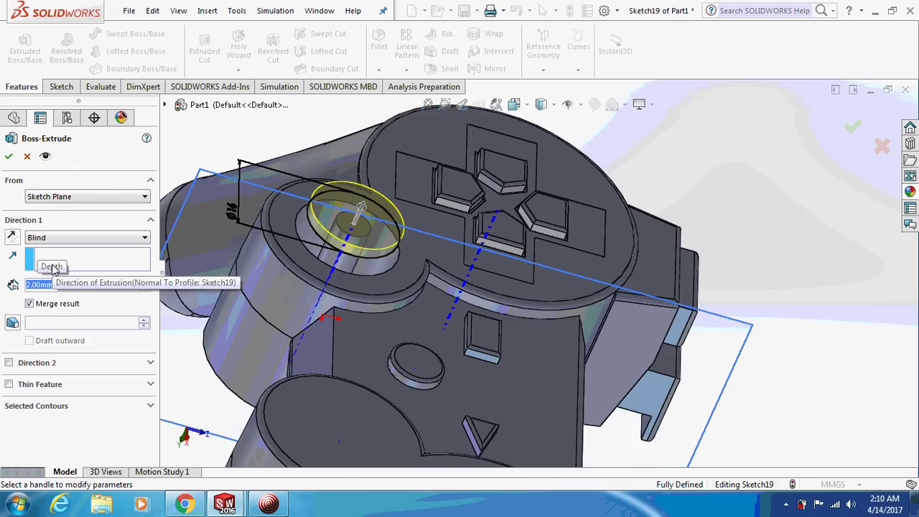
{"action": "type", "text": "1.5"}
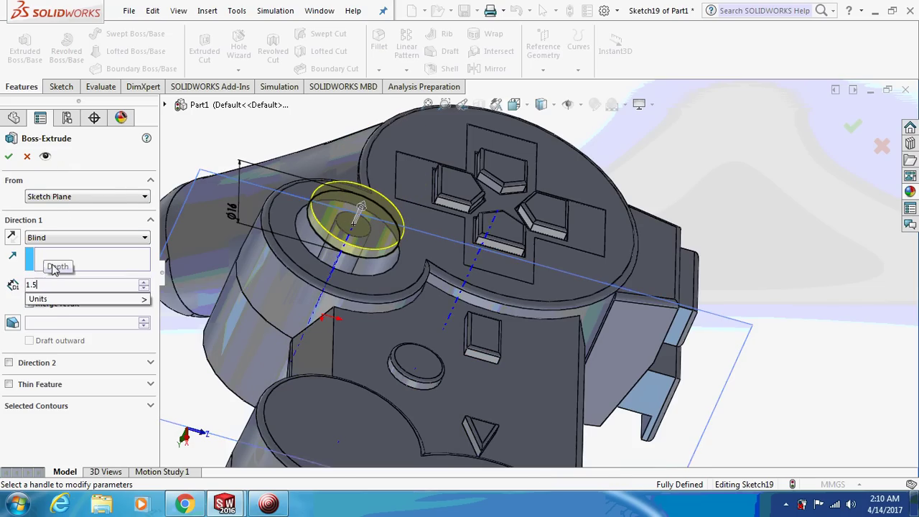
{"action": "key", "text": "Return"}
{"action": "left_click", "coordinate": [11, 155]}
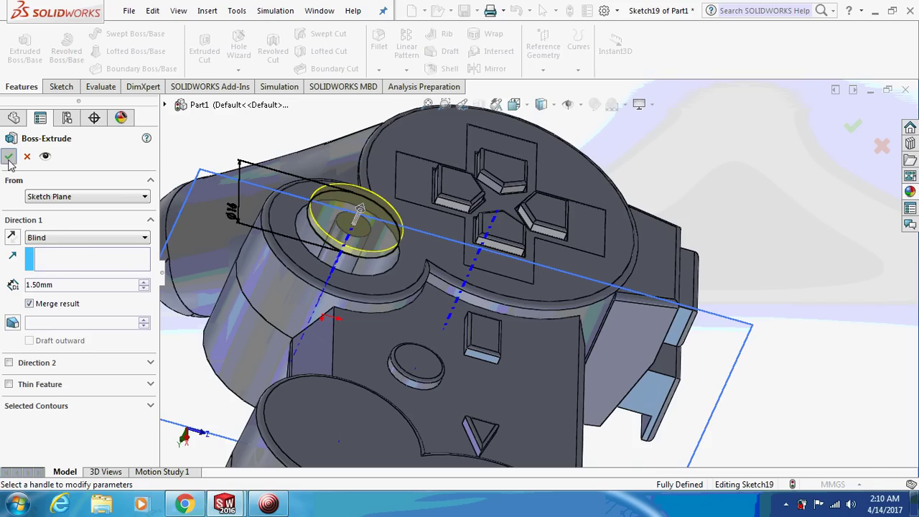
{"action": "left_click", "coordinate": [206, 13]}
{"action": "mouse_move", "coordinate": [231, 75]}
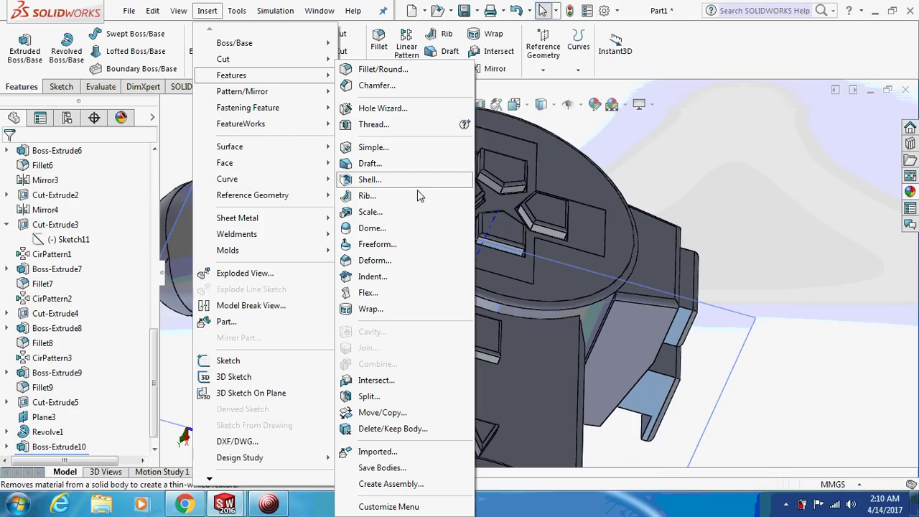
Apply a 4 mm Dome to the disc cap's top face
{"action": "left_click", "coordinate": [384, 227]}
{"action": "left_click", "coordinate": [370, 224]}
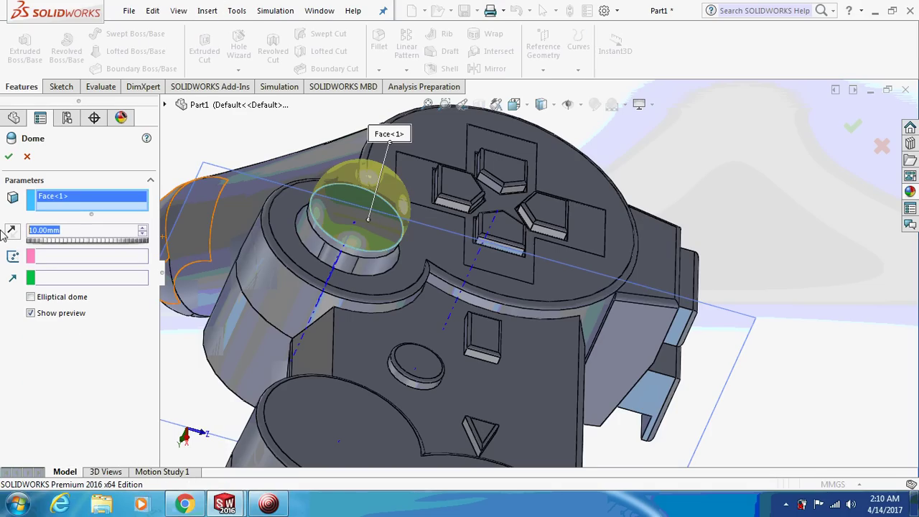
{"action": "type", "text": "4"}
{"action": "key", "text": "Return"}
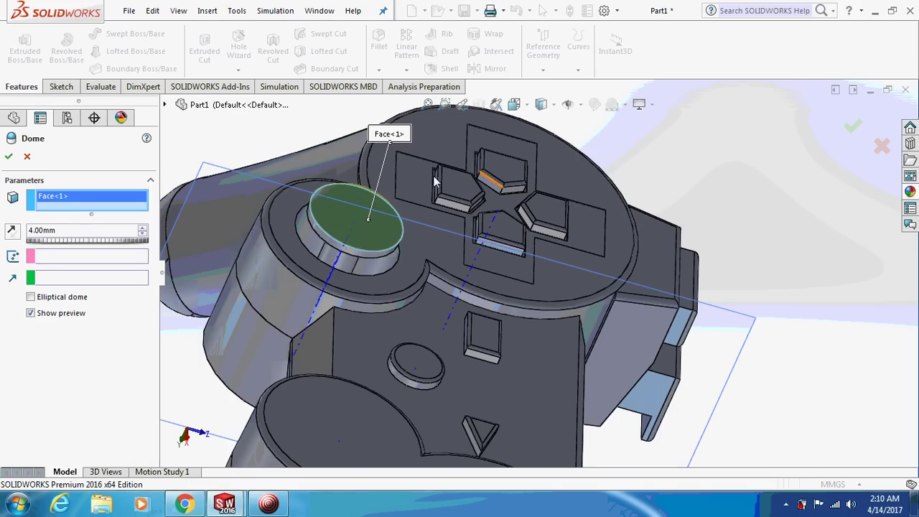
{"action": "left_click", "coordinate": [9, 157]}
{"action": "mouse_move", "coordinate": [726, 173]}
{"action": "middle_mouse_down"}
{"action": "mouse_move", "coordinate": [746, 166]}
{"action": "mouse_move", "coordinate": [718, 183]}
{"action": "mouse_move", "coordinate": [693, 177]}
{"action": "mouse_move", "coordinate": [722, 180]}
{"action": "mouse_move", "coordinate": [665, 188]}
{"action": "mouse_move", "coordinate": [309, 195]}
{"action": "mouse_move", "coordinate": [404, 255]}
{"action": "middle_mouse_up"}
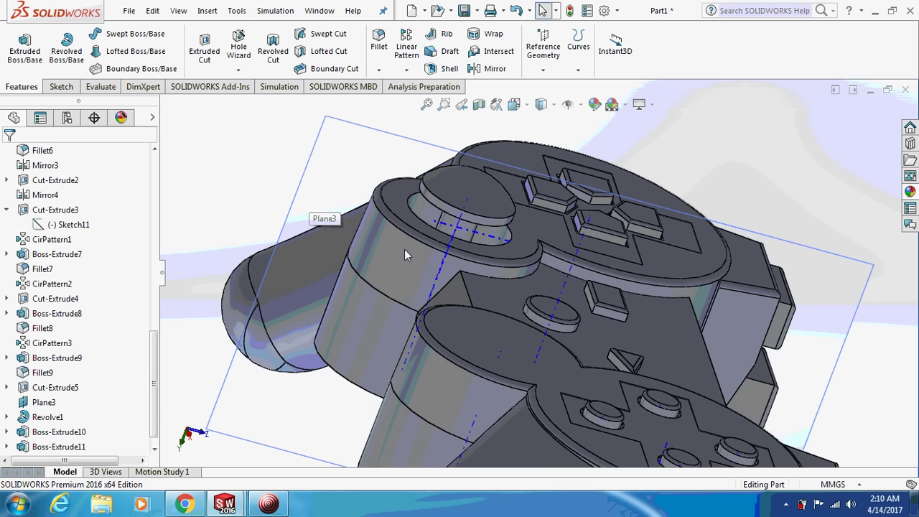
Orbit the controller top-down and start Sketch20 on the narrow grip-side face
{"action": "left_click", "coordinate": [262, 505]}
{"action": "left_click", "coordinate": [112, 87]}
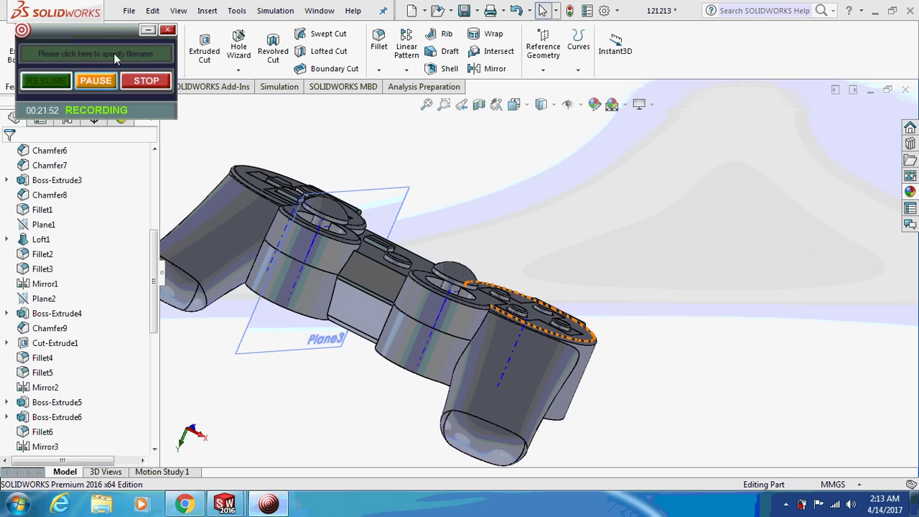
{"action": "left_click", "coordinate": [145, 31]}
{"action": "mouse_move", "coordinate": [469, 260]}
{"action": "middle_mouse_down"}
{"action": "mouse_move", "coordinate": [424, 316]}
{"action": "mouse_move", "coordinate": [408, 309]}
{"action": "mouse_move", "coordinate": [486, 246]}
{"action": "middle_mouse_up"}
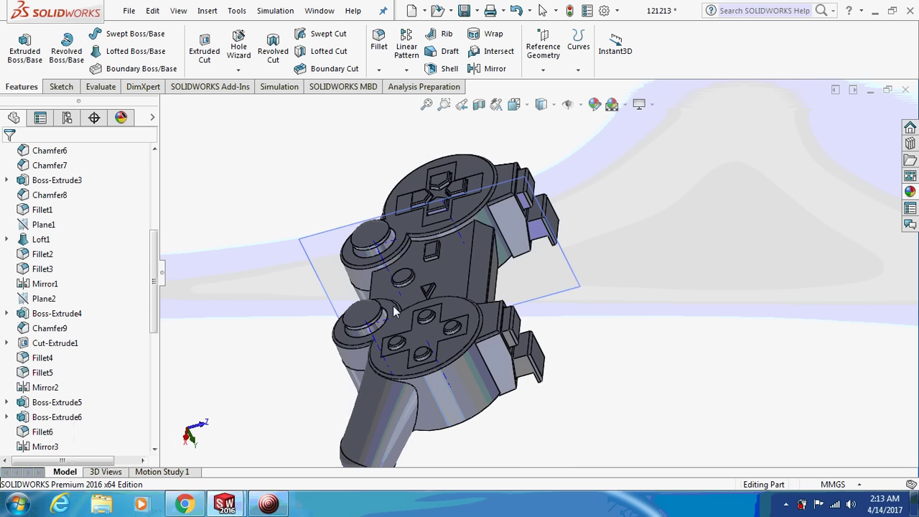
{"action": "left_click", "coordinate": [485, 246]}
{"action": "right_click", "coordinate": [486, 246]}
{"action": "left_click", "coordinate": [500, 127]}
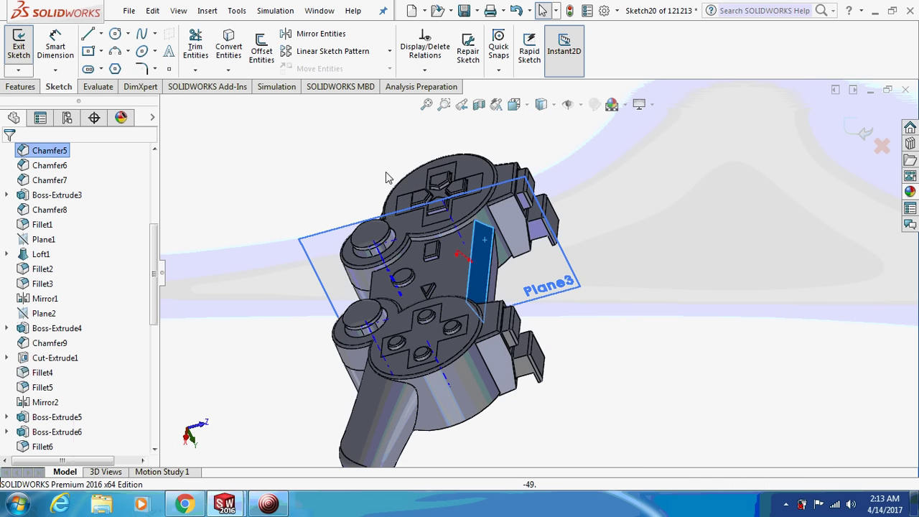
{"action": "middle_click_drag", "start_coordinate": [386, 177], "coordinate": [432, 209], "text": "ctrl"}
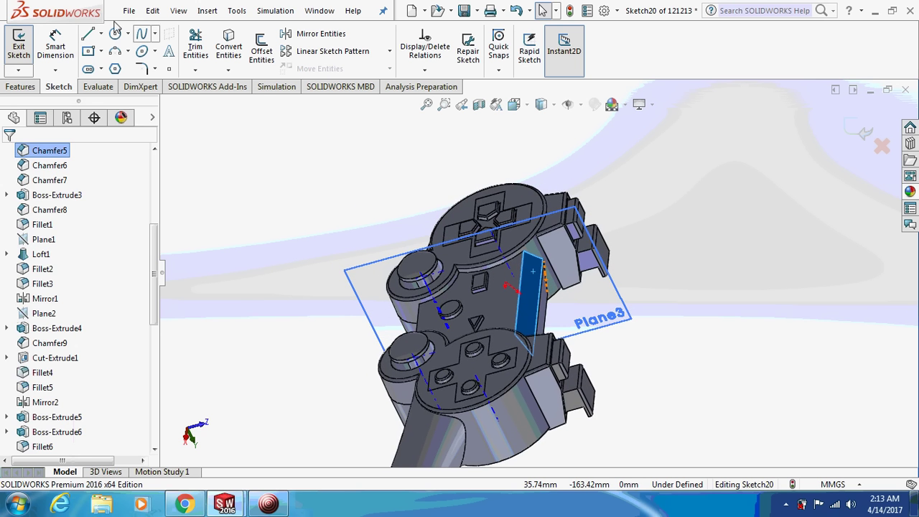
Draw a small rectangle near the grip edge as the first bump outline
{"action": "left_click", "coordinate": [99, 54]}
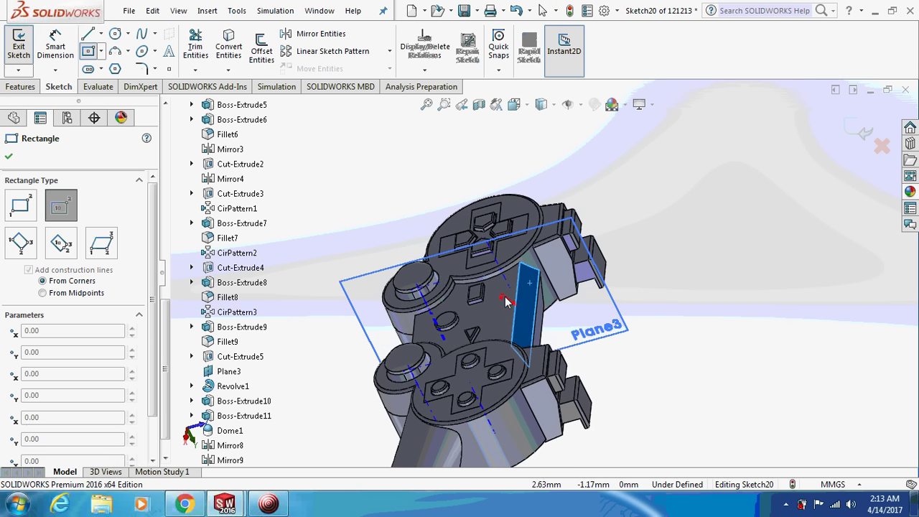
{"action": "scroll", "coordinate": [531, 300], "scroll_direction": "down", "scroll_amount": 2}
{"action": "scroll", "coordinate": [532, 300], "scroll_direction": "up", "scroll_amount": 1}
{"action": "scroll", "coordinate": [531, 280], "scroll_direction": "down", "scroll_amount": 2}
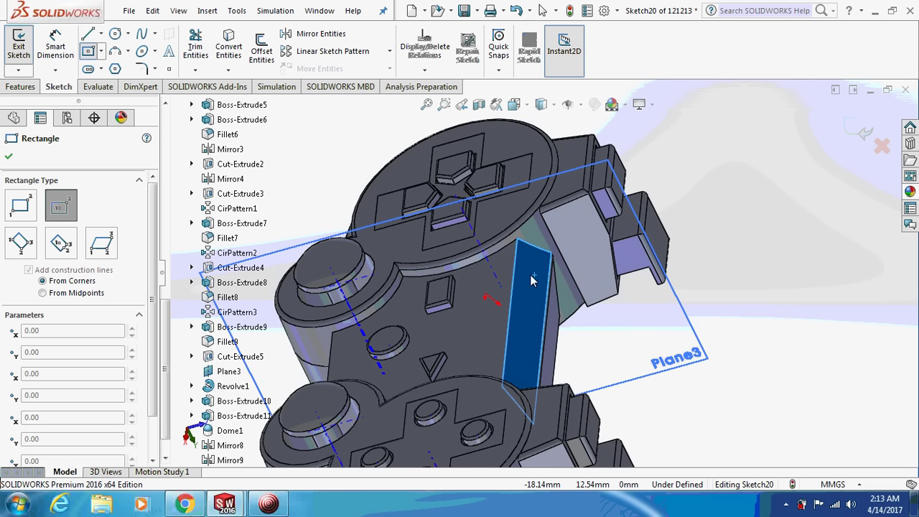
{"action": "scroll", "coordinate": [531, 265], "scroll_direction": "down", "scroll_amount": 2}
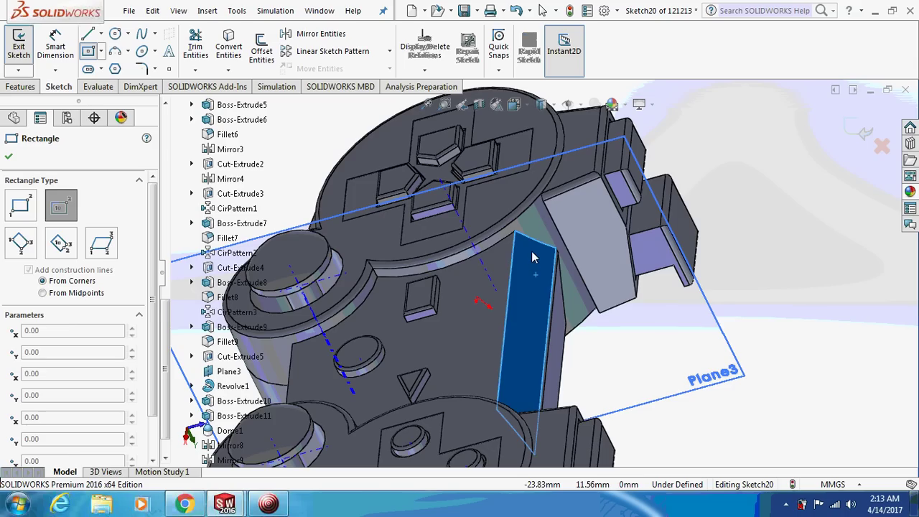
{"action": "left_click", "coordinate": [532, 252]}
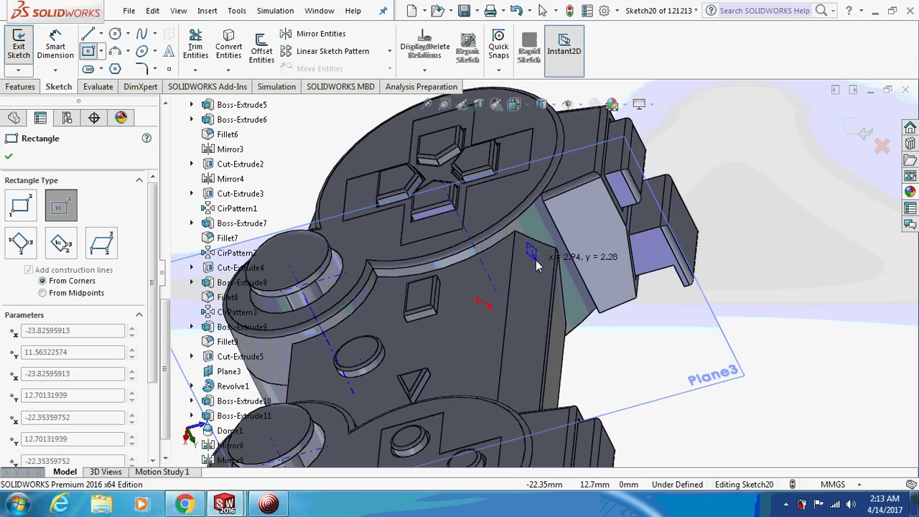
{"action": "left_click", "coordinate": [535, 262]}
{"action": "key", "text": "Escape"}
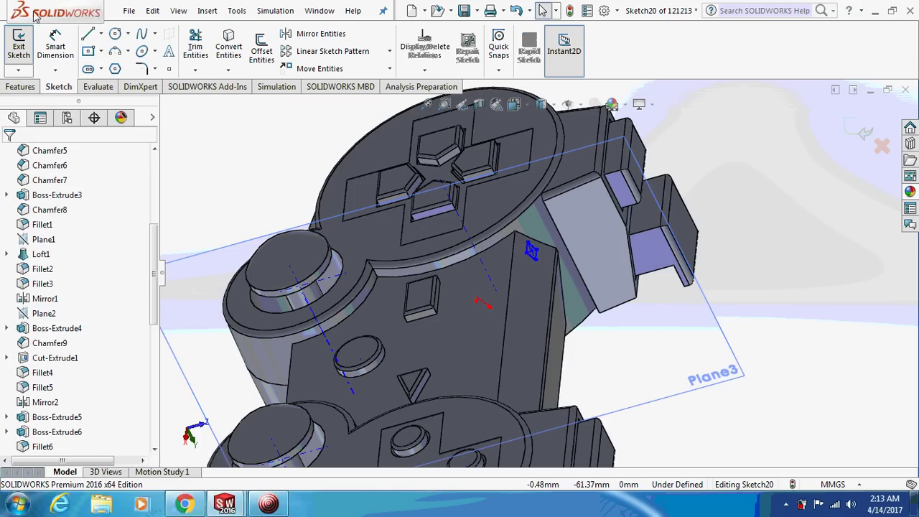
{"action": "left_click", "coordinate": [55, 46]}
Dimension the bump outline's edge to 1 mm, undoing an unwanted short-edge dimension
{"action": "scroll", "coordinate": [528, 266], "scroll_direction": "down", "scroll_amount": 1}
{"action": "scroll", "coordinate": [523, 260], "scroll_direction": "down", "scroll_amount": 1}
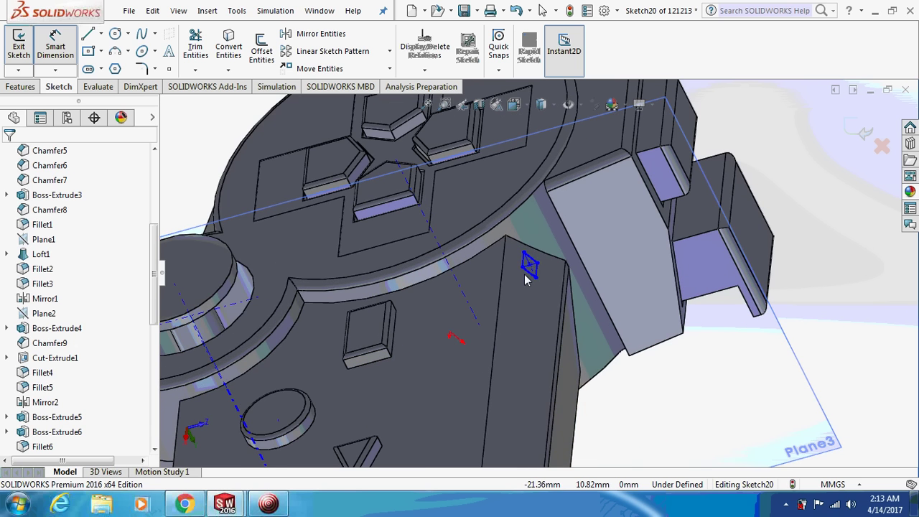
{"action": "left_click", "coordinate": [529, 267]}
{"action": "left_click", "coordinate": [520, 315]}
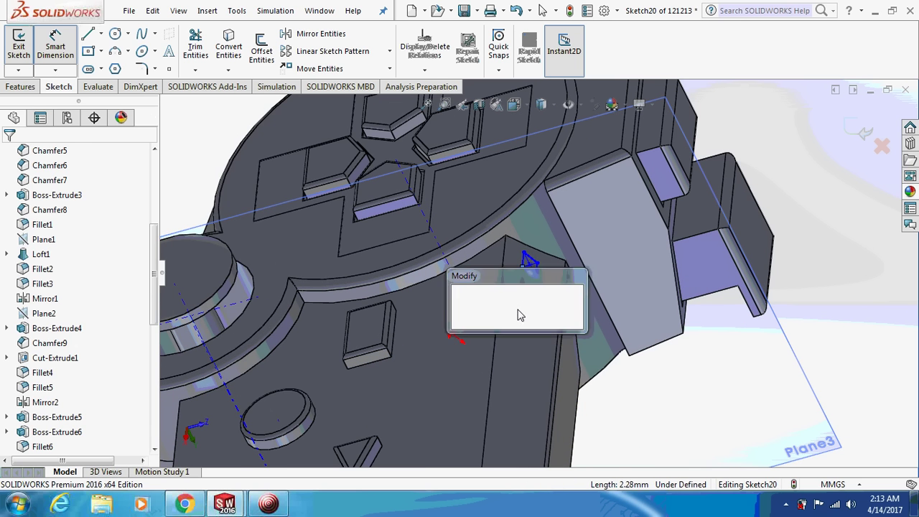
{"action": "key", "text": "Return"}
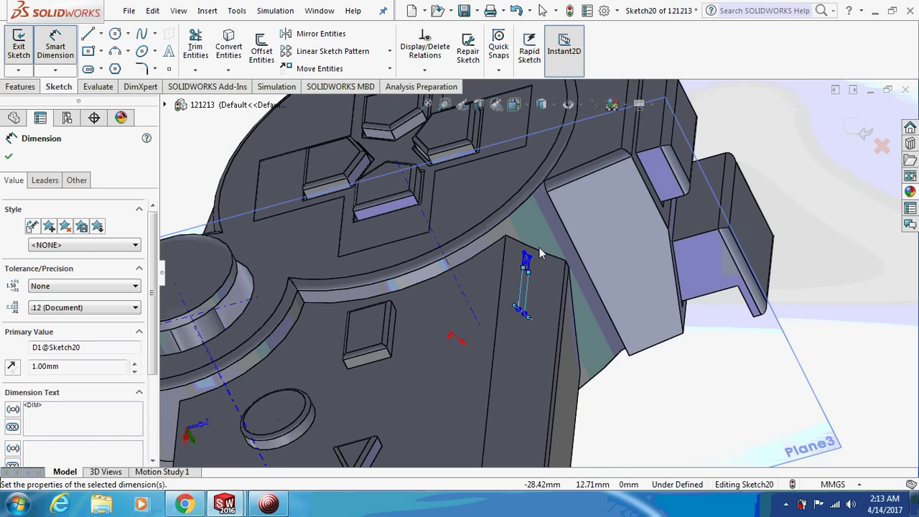
{"action": "scroll", "coordinate": [539, 258], "scroll_direction": "down", "scroll_amount": 2}
{"action": "scroll", "coordinate": [524, 273], "scroll_direction": "down", "scroll_amount": 2}
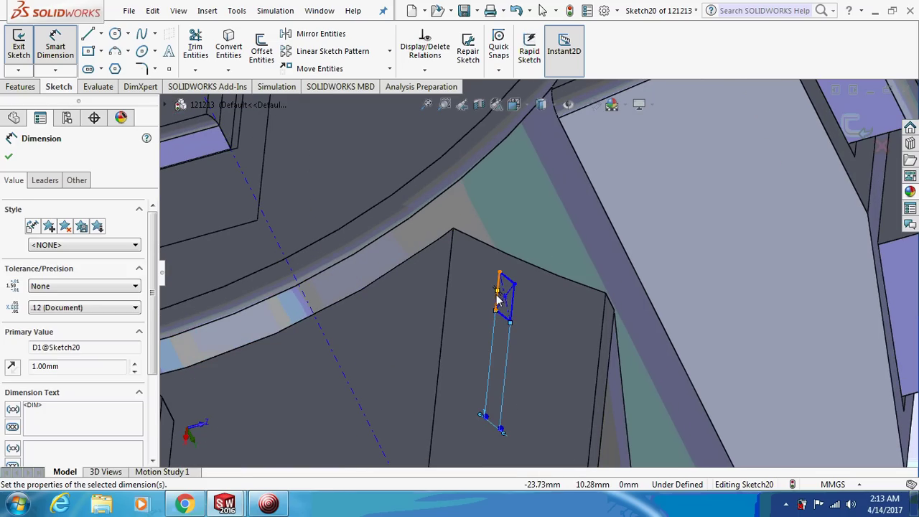
{"action": "left_click", "coordinate": [498, 304]}
{"action": "left_click", "coordinate": [476, 294]}
{"action": "type", "text": "1"}
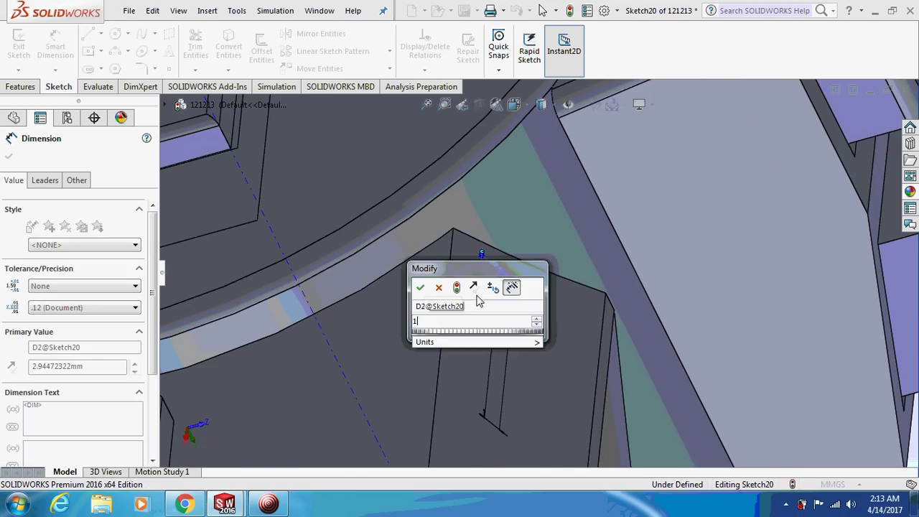
{"action": "key", "text": "Return"}
{"action": "key", "text": "ctrl+z"}
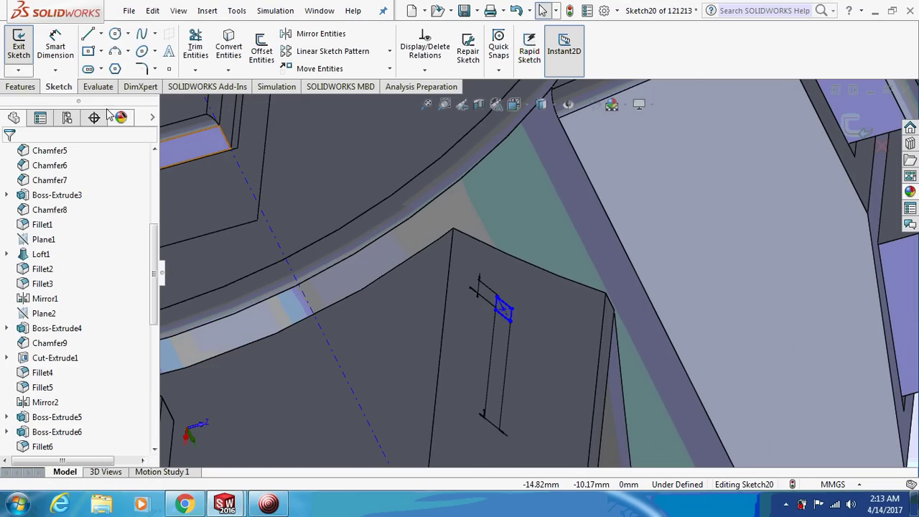
Locate the outline's corner point 4 mm from the grip's model edge
{"action": "left_click", "coordinate": [52, 46]}
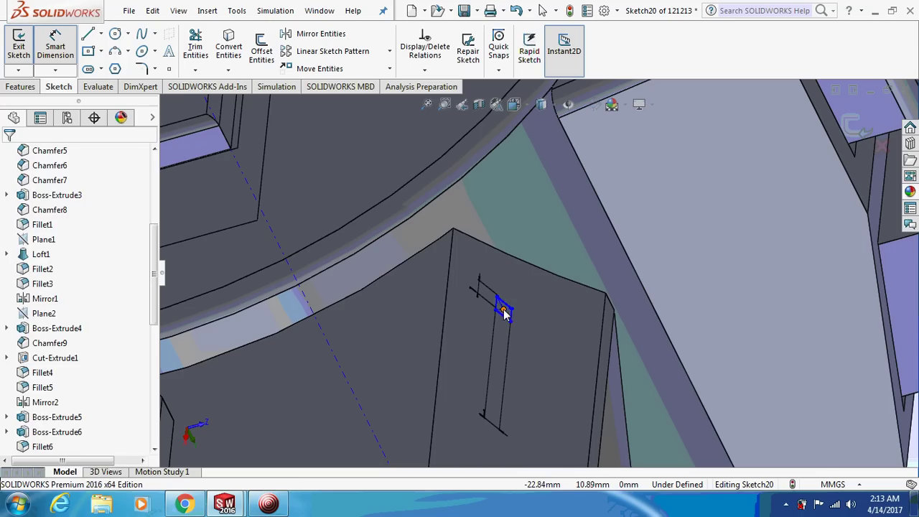
{"action": "left_click", "coordinate": [503, 308]}
{"action": "left_click", "coordinate": [444, 309]}
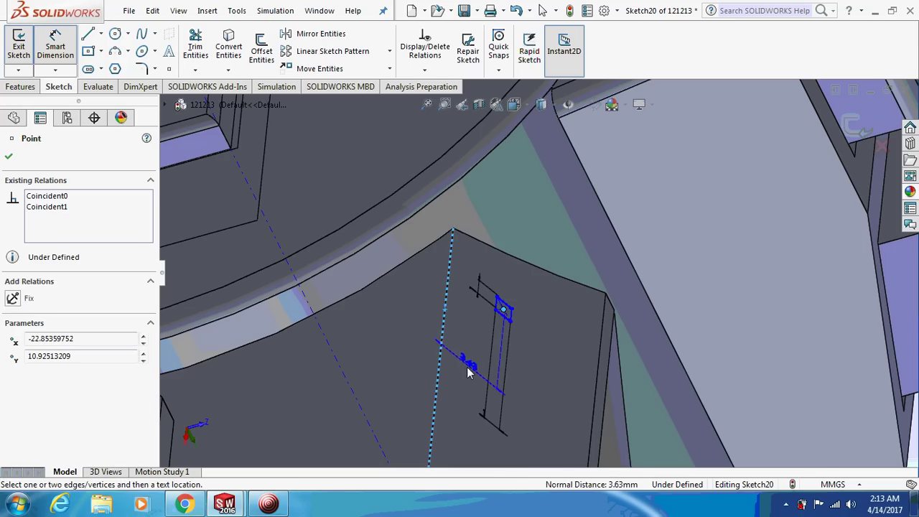
{"action": "left_click", "coordinate": [468, 371]}
{"action": "type", "text": "4"}
{"action": "key", "text": "Return"}
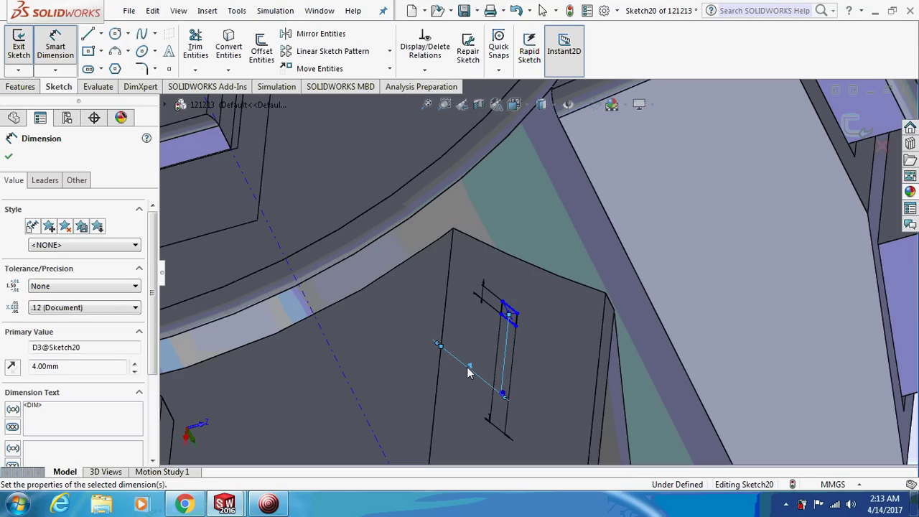
{"action": "key", "text": "Escape"}
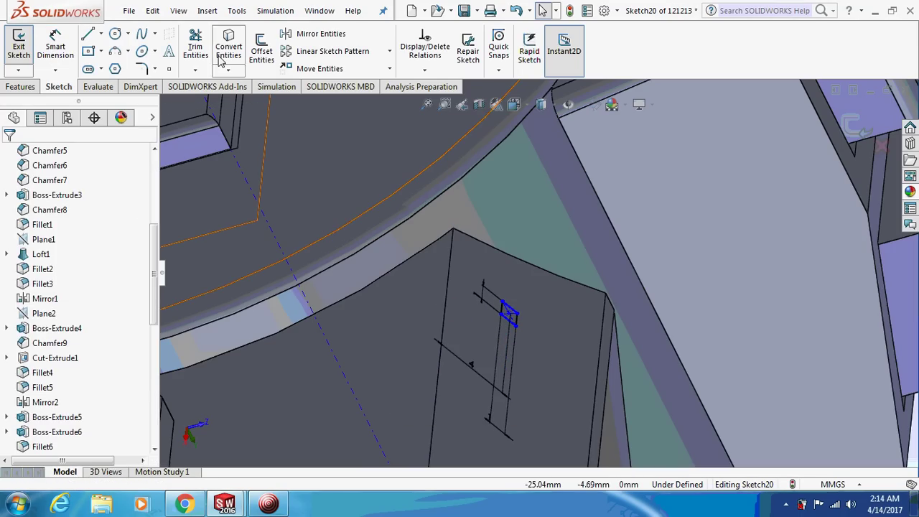
Try a linear sketch pattern along the grip edge, then cancel to reselect the outline
{"action": "left_click", "coordinate": [392, 49]}
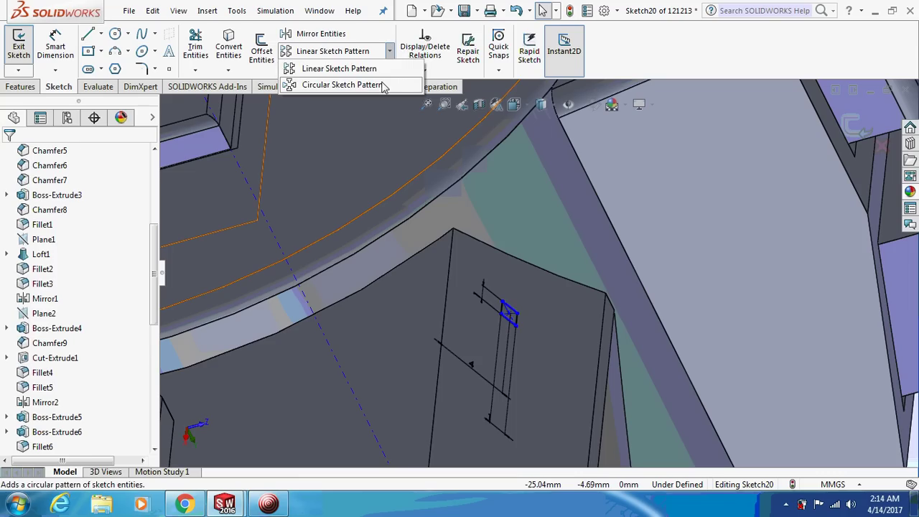
{"action": "left_click", "coordinate": [337, 68]}
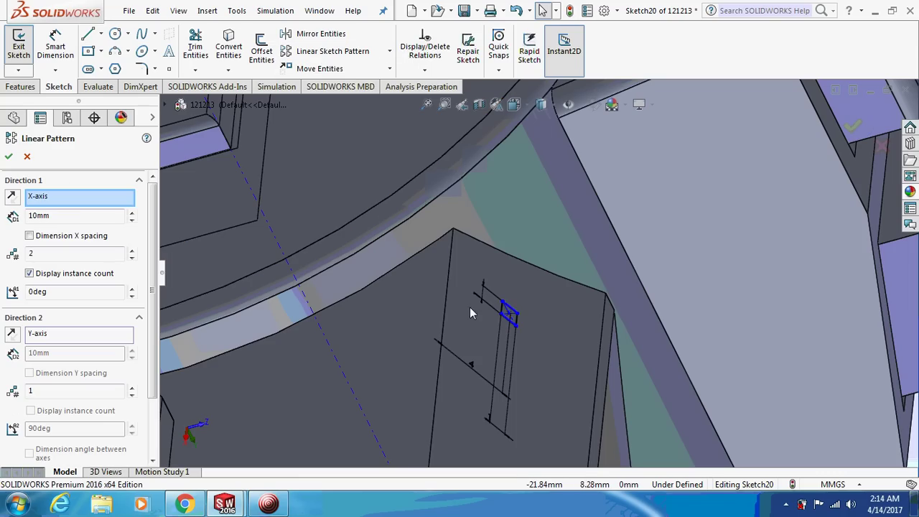
{"action": "right_click", "coordinate": [39, 200]}
{"action": "left_click", "coordinate": [73, 228]}
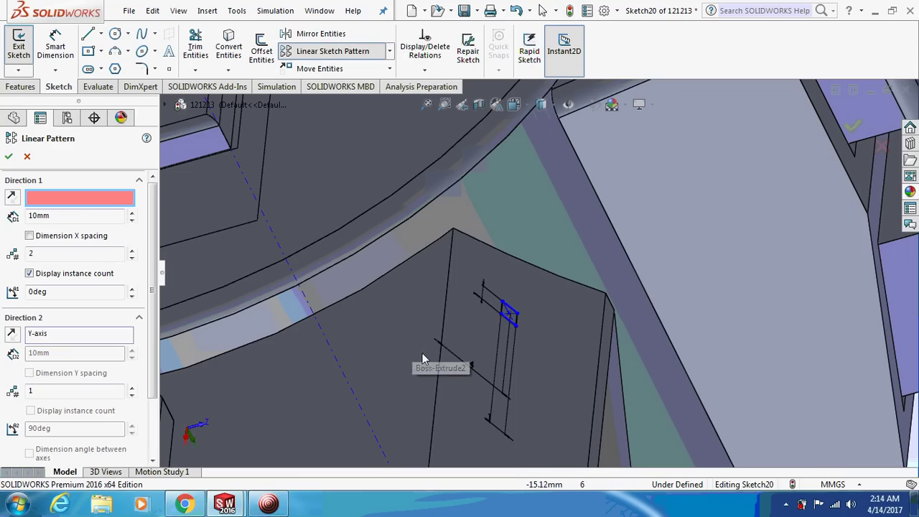
{"action": "left_click", "coordinate": [440, 373]}
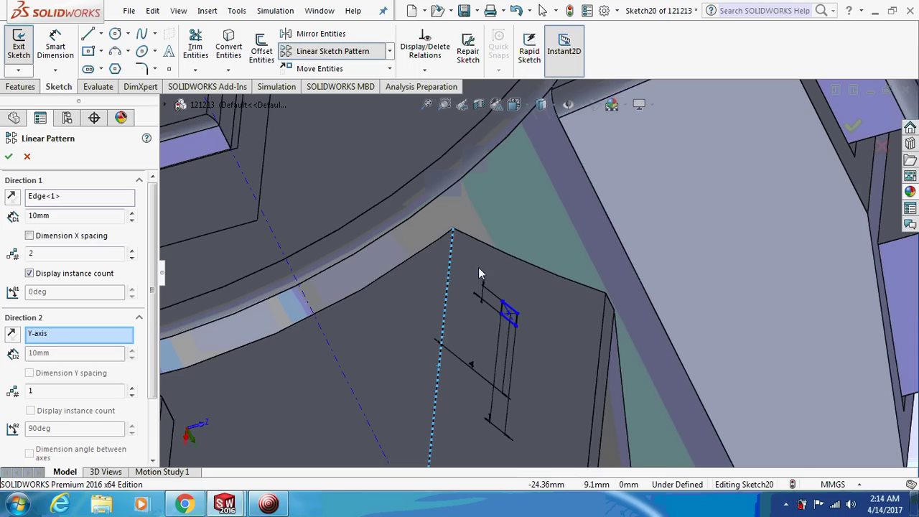
{"action": "left_click", "coordinate": [508, 316]}
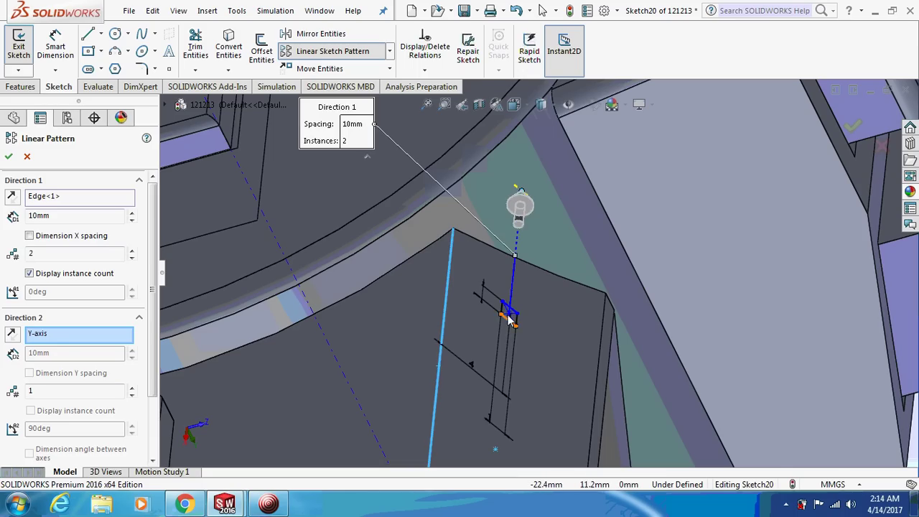
{"action": "key", "text": "Escape"}
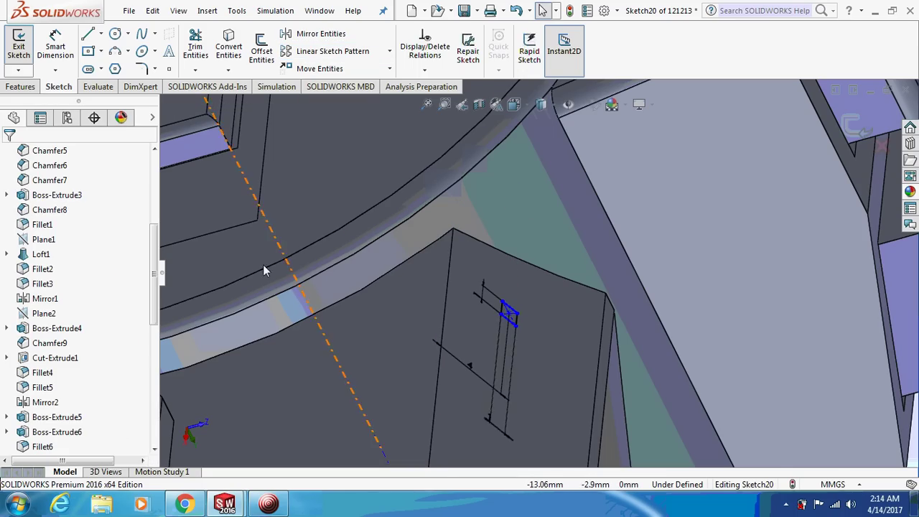
Linear-pattern the box-selected outline along the model edge: 4 instances, 3.7 mm spacing, reversed direction
{"action": "left_click_drag", "start_coordinate": [472, 270], "coordinate": [554, 370]}
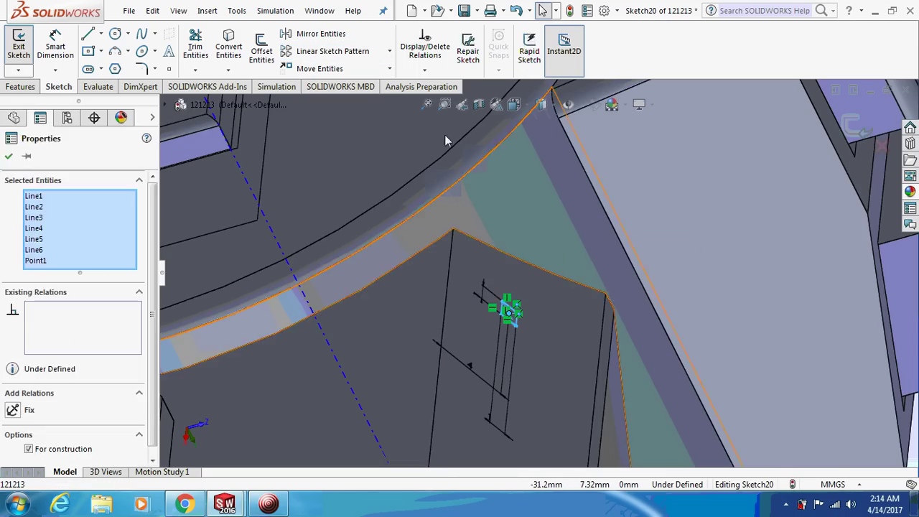
{"action": "left_click", "coordinate": [389, 51]}
{"action": "left_click", "coordinate": [388, 72]}
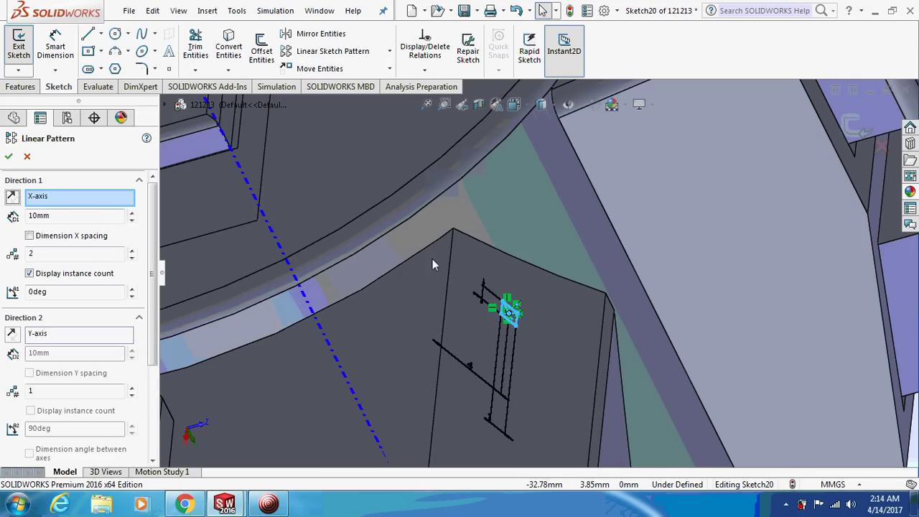
{"action": "right_click", "coordinate": [99, 204]}
{"action": "left_click", "coordinate": [129, 208]}
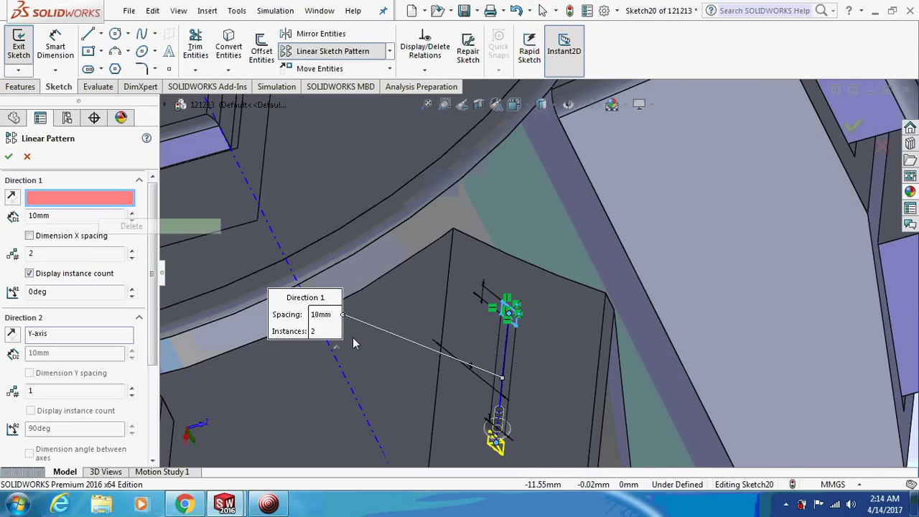
{"action": "left_click", "coordinate": [441, 379]}
{"action": "type", "text": "4"}
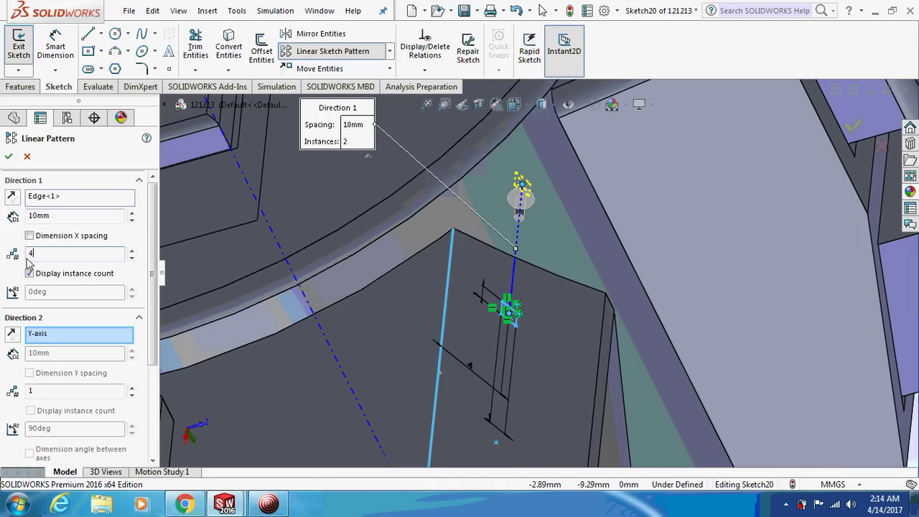
{"action": "left_click", "coordinate": [56, 219]}
{"action": "type", "text": "3.7"}
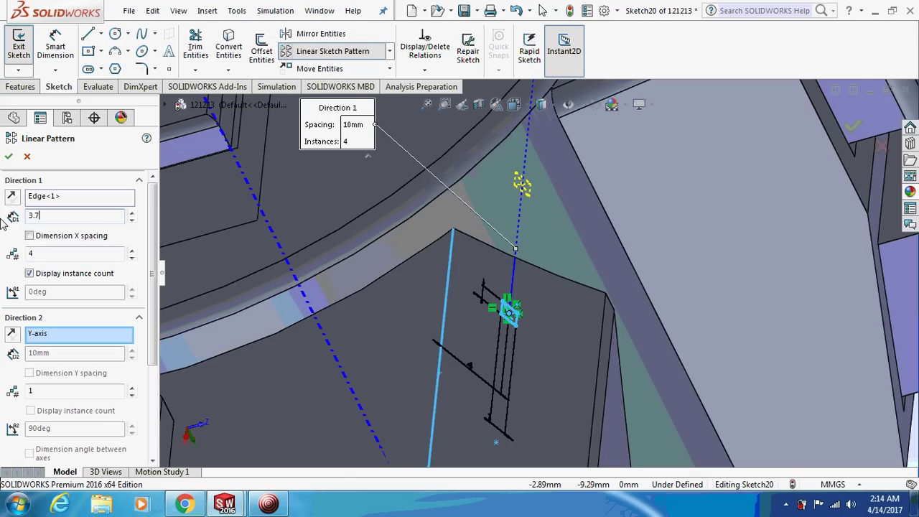
{"action": "key", "text": "Return"}
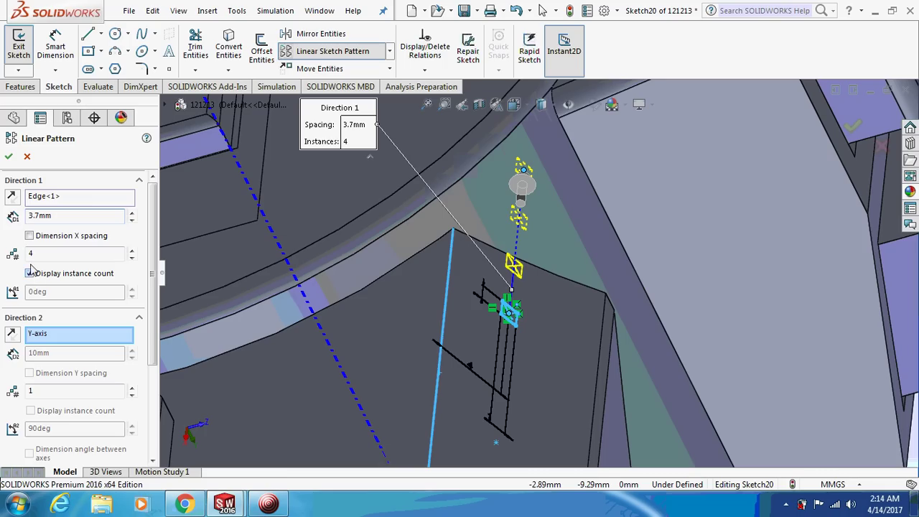
{"action": "left_click", "coordinate": [13, 217]}
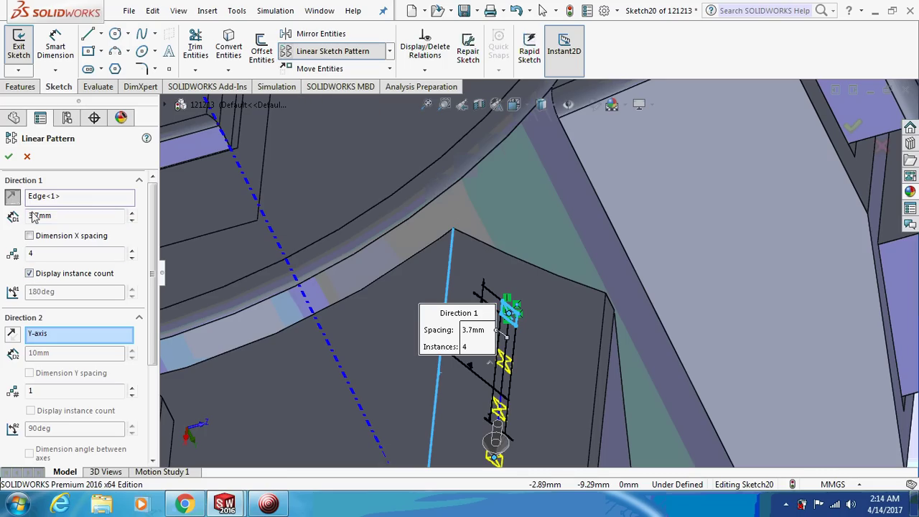
{"action": "left_click", "coordinate": [8, 157]}
Boss-extrude the four Sketch20 rectangles blind to a 0.4 mm height
{"action": "left_click", "coordinate": [21, 86]}
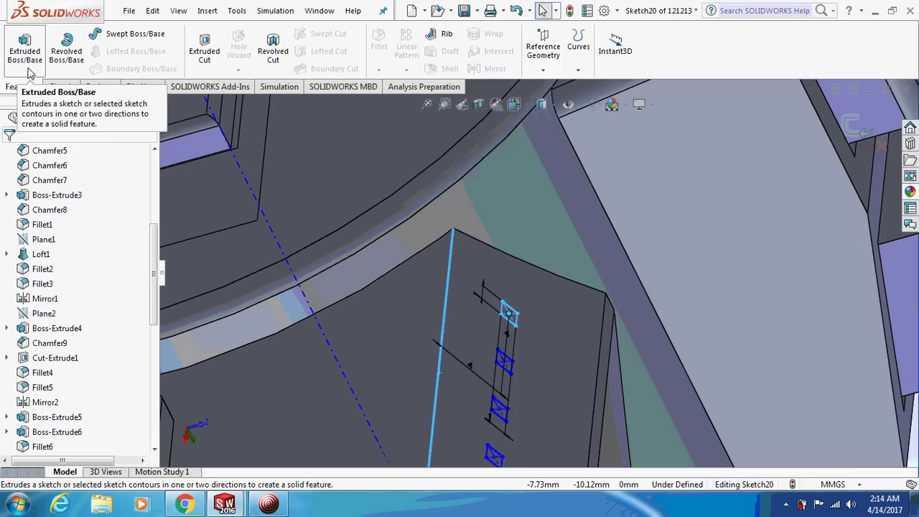
{"action": "left_click", "coordinate": [25, 47]}
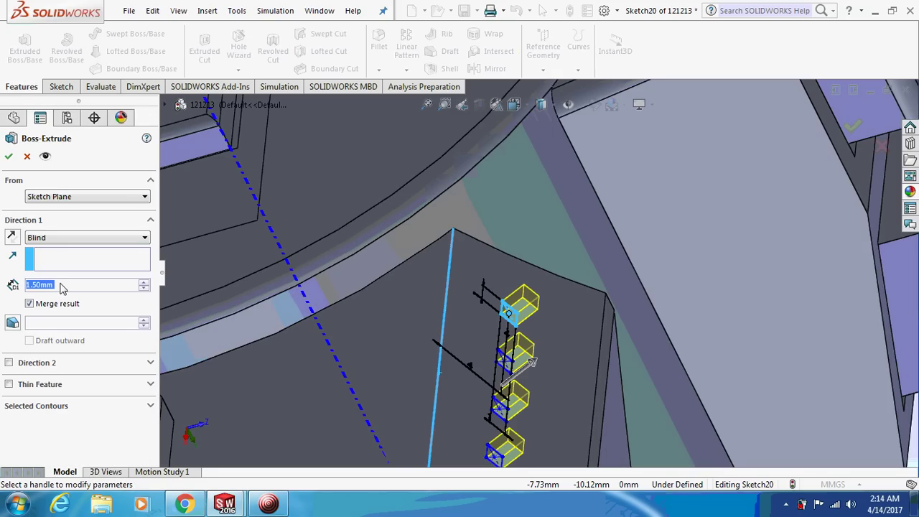
{"action": "type", "text": "0"}
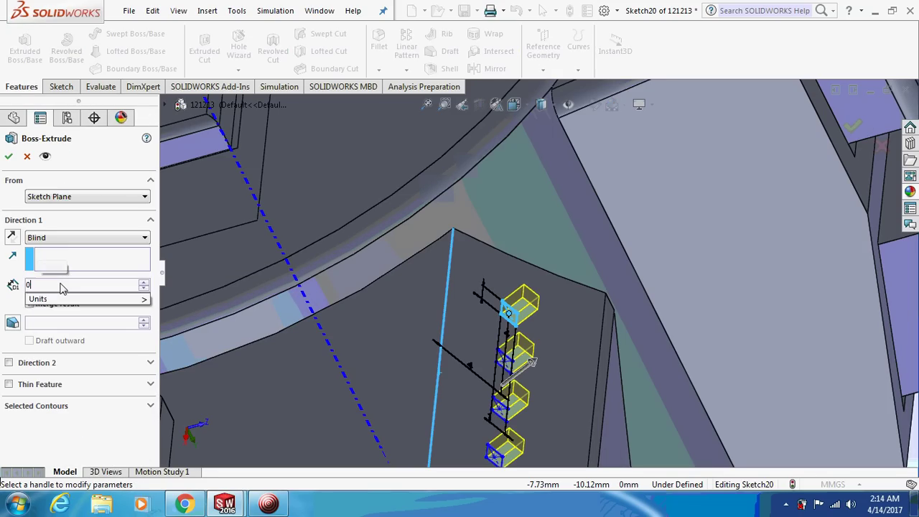
{"action": "type", "text": ".4"}
{"action": "key", "text": "Return"}
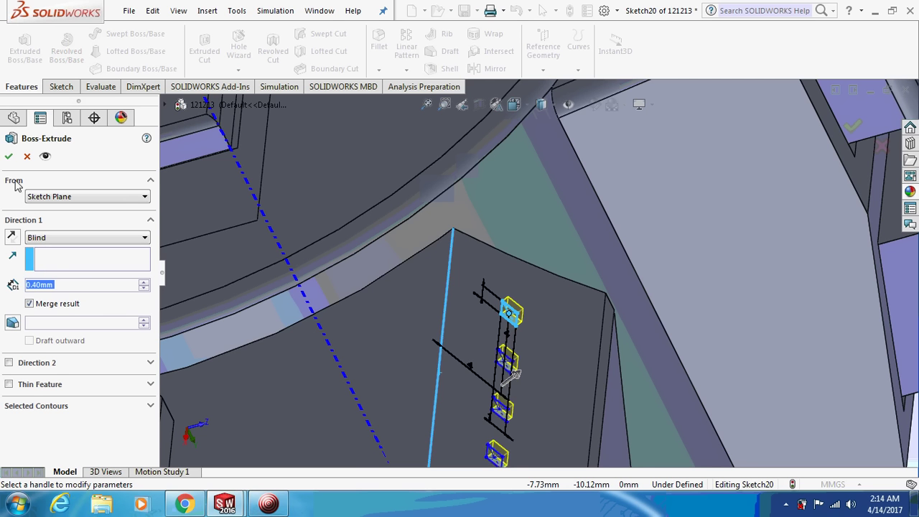
{"action": "left_click", "coordinate": [9, 157]}
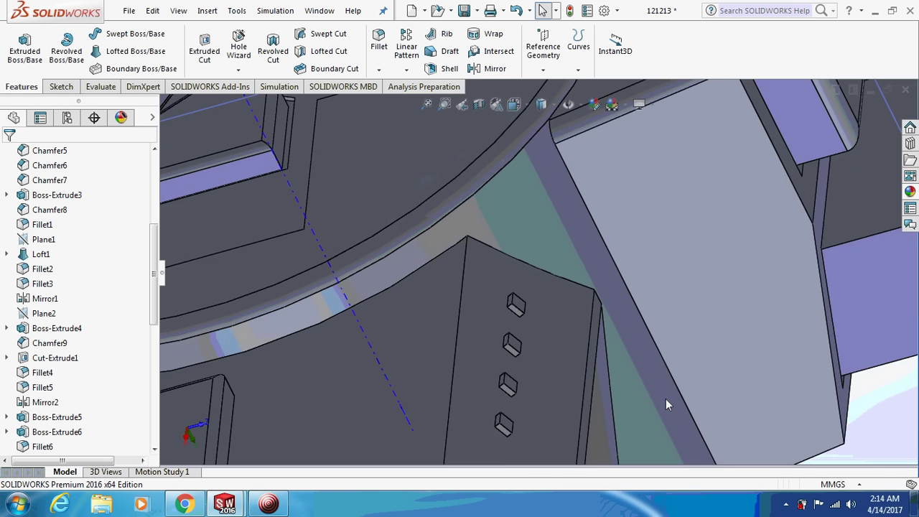
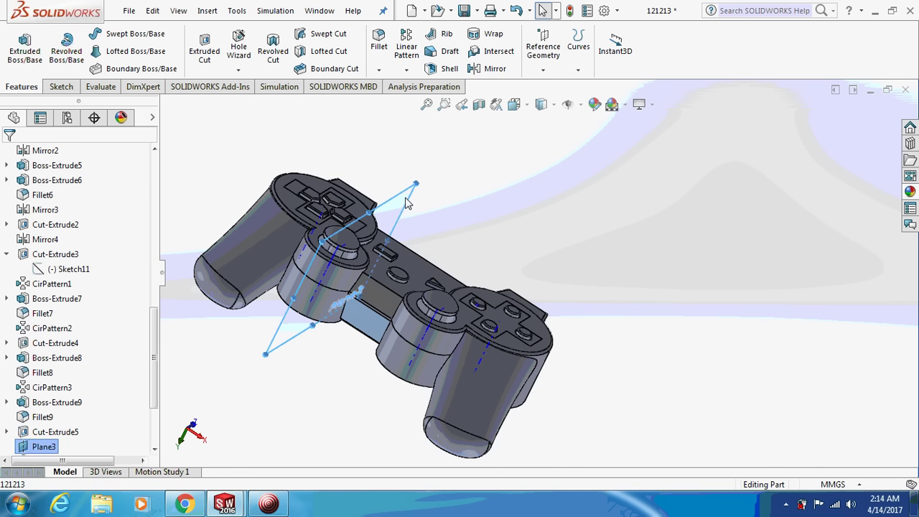
Hide reference plane Plane3 and turn off the temporary axes
{"action": "right_click", "coordinate": [406, 194]}
{"action": "left_click", "coordinate": [447, 177]}
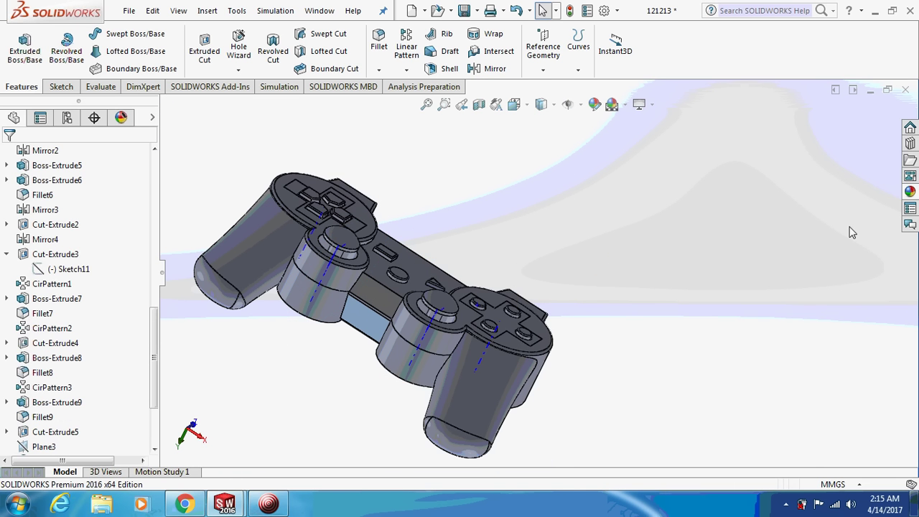
{"action": "left_click", "coordinate": [566, 104]}
{"action": "left_click", "coordinate": [590, 143]}
Apply black high gloss plastic to the CirPattern3 right-pad buttons
{"action": "left_click", "coordinate": [909, 193]}
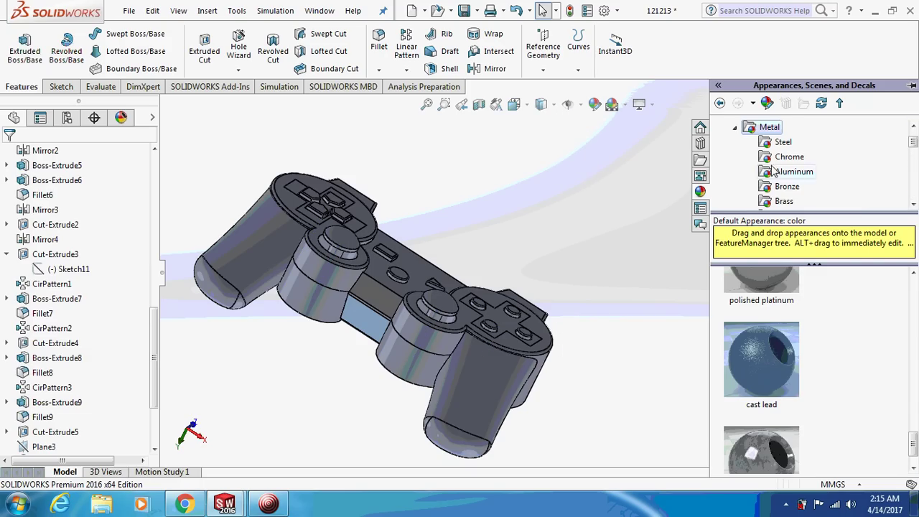
{"action": "scroll", "coordinate": [825, 135], "scroll_direction": "up", "scroll_amount": 2}
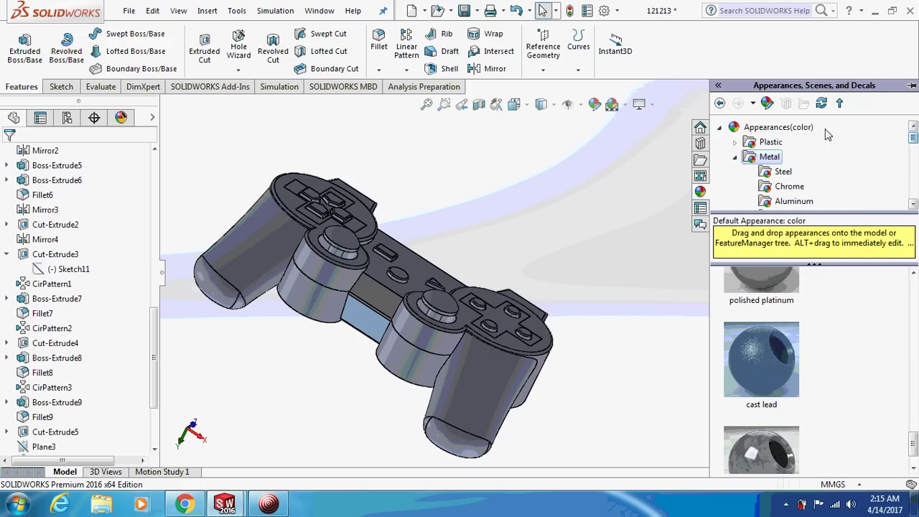
{"action": "left_click", "coordinate": [766, 144]}
{"action": "left_click", "coordinate": [790, 142]}
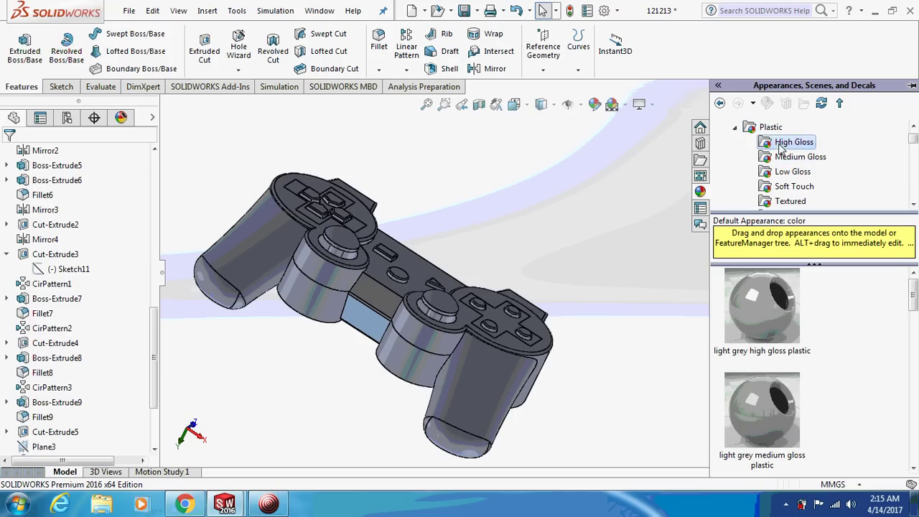
{"action": "left_click_drag", "start_coordinate": [913, 291], "coordinate": [913, 362]}
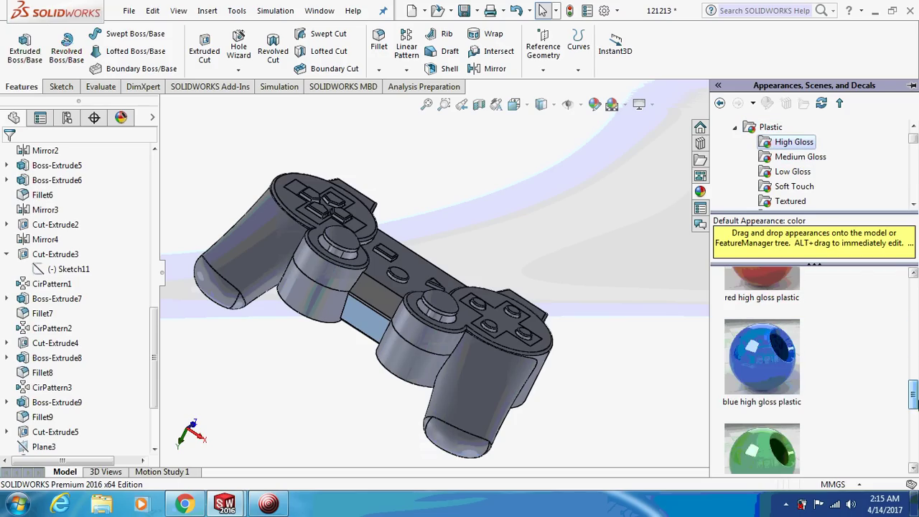
{"action": "left_click_drag", "start_coordinate": [748, 391], "coordinate": [489, 327]}
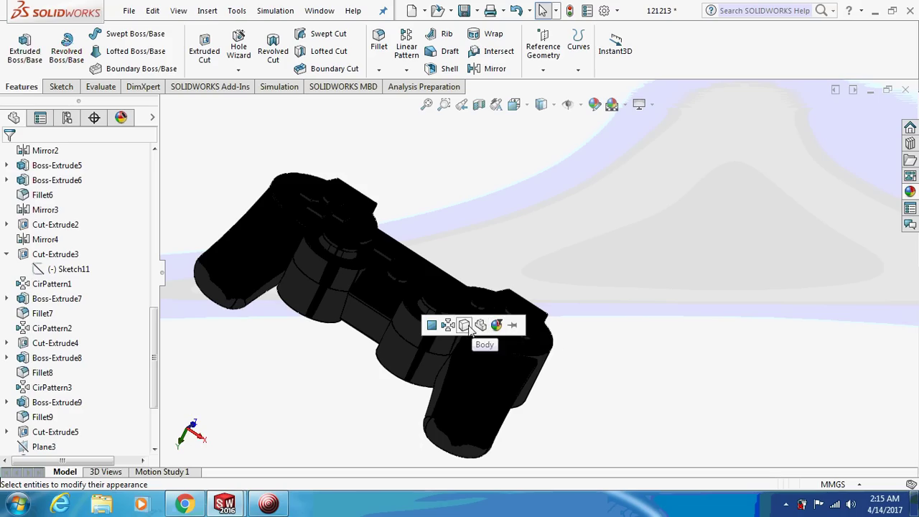
{"action": "left_click", "coordinate": [447, 327]}
{"action": "left_click", "coordinate": [446, 327]}
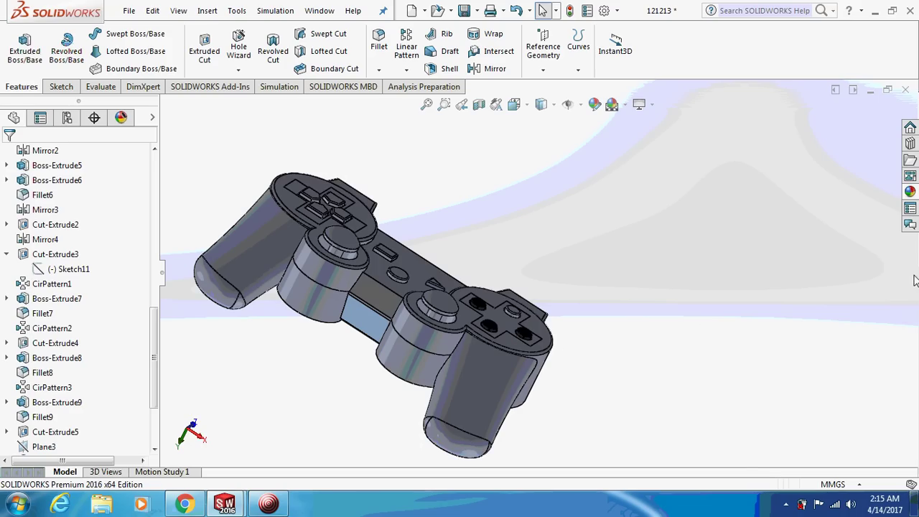
Apply black high gloss plastic to the Boss-Extrude8 right buttons
{"action": "left_click", "coordinate": [910, 208]}
{"action": "left_click_drag", "start_coordinate": [757, 332], "coordinate": [514, 311]}
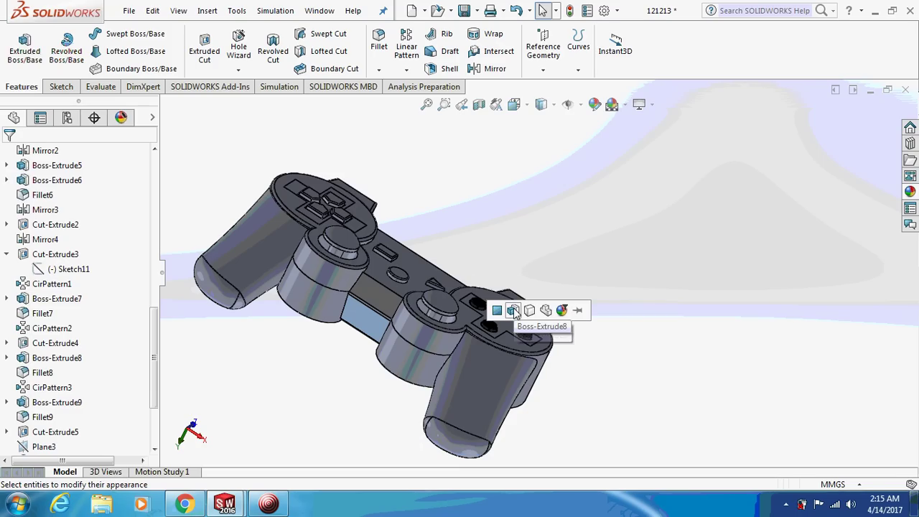
{"action": "left_click", "coordinate": [512, 310]}
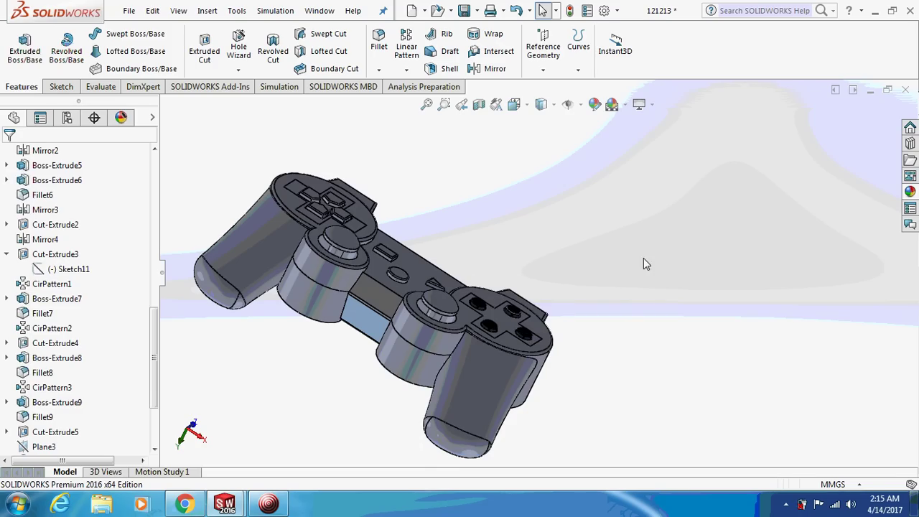
{"action": "mouse_move", "coordinate": [643, 263]}
{"action": "middle_mouse_down"}
{"action": "mouse_move", "coordinate": [622, 262]}
{"action": "mouse_move", "coordinate": [753, 289]}
{"action": "middle_mouse_up"}
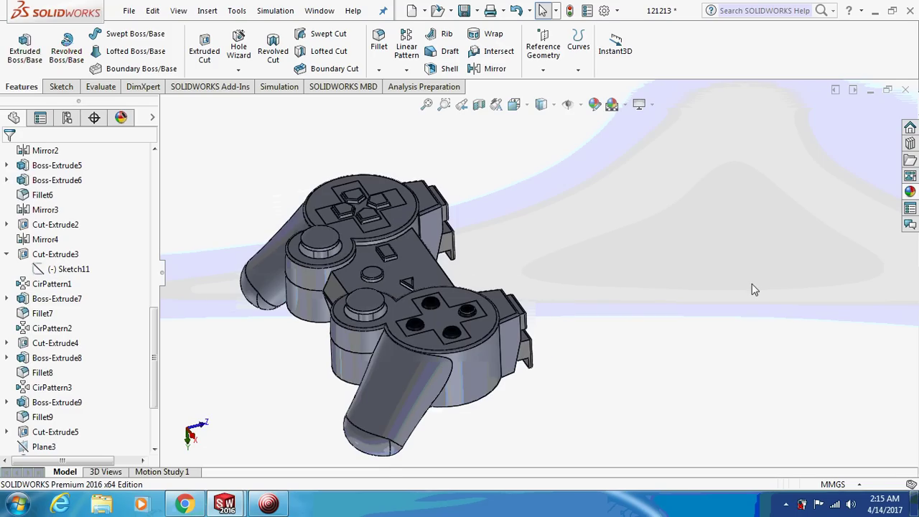
Make the right joystick top and the left Dome1 thumbstick face black high gloss plastic
{"action": "left_click", "coordinate": [909, 191]}
{"action": "mouse_move", "coordinate": [761, 370]}
{"action": "left_mouse_down"}
{"action": "mouse_move", "coordinate": [373, 308]}
{"action": "mouse_move", "coordinate": [373, 300]}
{"action": "left_mouse_up"}
{"action": "left_click", "coordinate": [373, 307]}
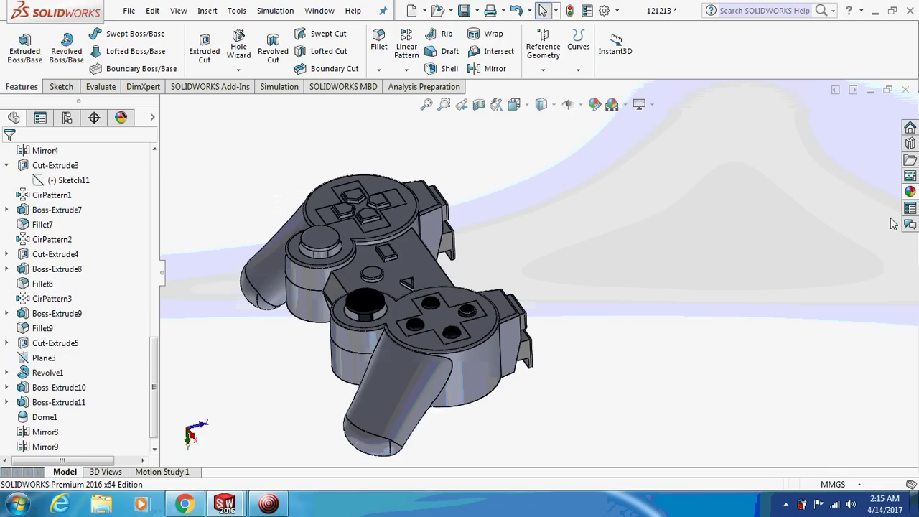
{"action": "left_click", "coordinate": [909, 191]}
{"action": "left_click_drag", "start_coordinate": [762, 373], "coordinate": [313, 238]}
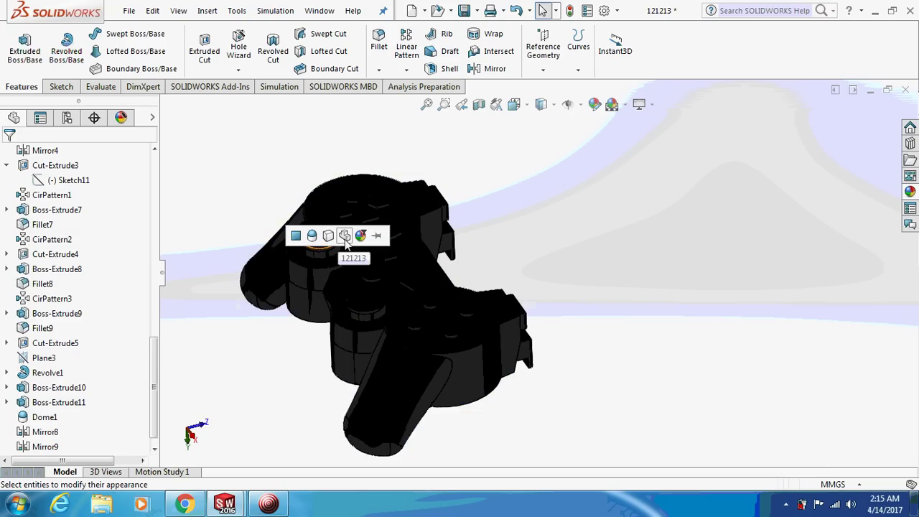
{"action": "left_click", "coordinate": [296, 242]}
{"action": "mouse_move", "coordinate": [606, 248]}
{"action": "middle_mouse_down"}
{"action": "mouse_move", "coordinate": [609, 226]}
{"action": "mouse_move", "coordinate": [675, 224]}
{"action": "middle_mouse_up"}
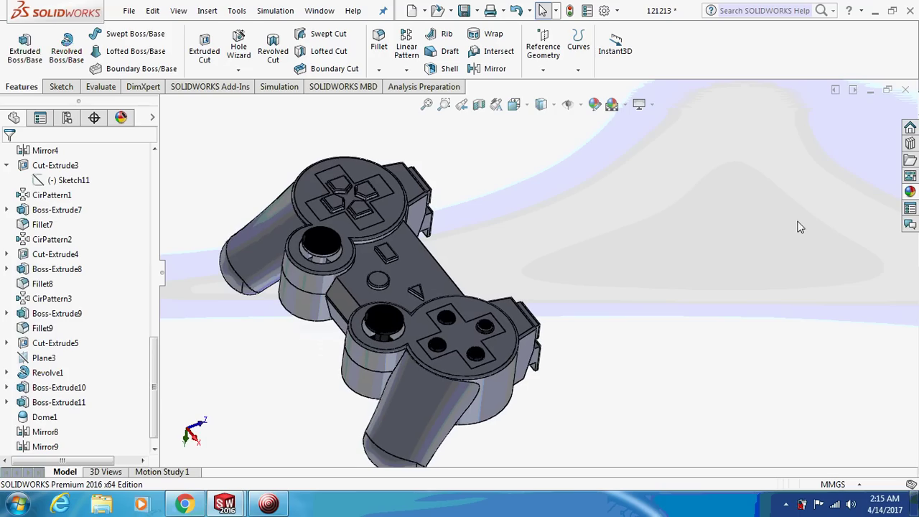
Apply black high gloss plastic to the CirPattern2 and Boss-Extrude7 d-pad buttons
{"action": "left_click", "coordinate": [915, 193]}
{"action": "left_click_drag", "start_coordinate": [759, 370], "coordinate": [330, 199]}
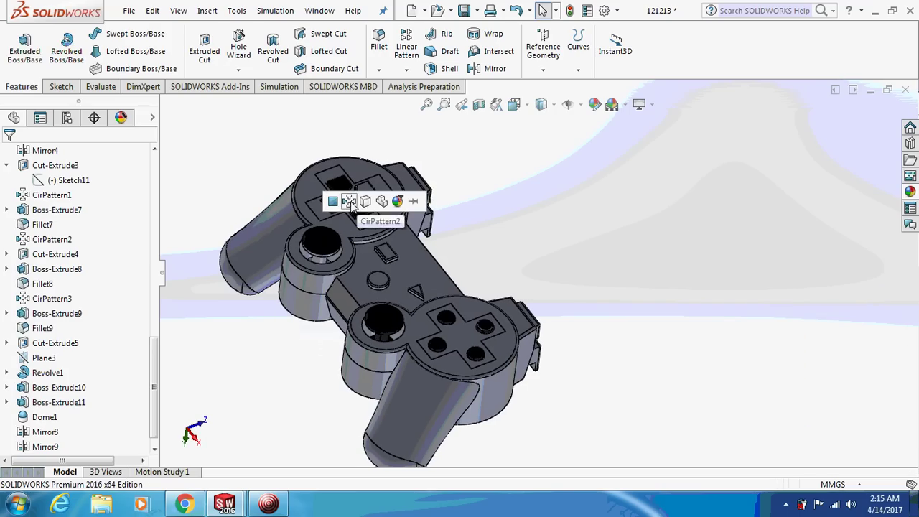
{"action": "left_click", "coordinate": [349, 202]}
{"action": "left_click", "coordinate": [909, 191]}
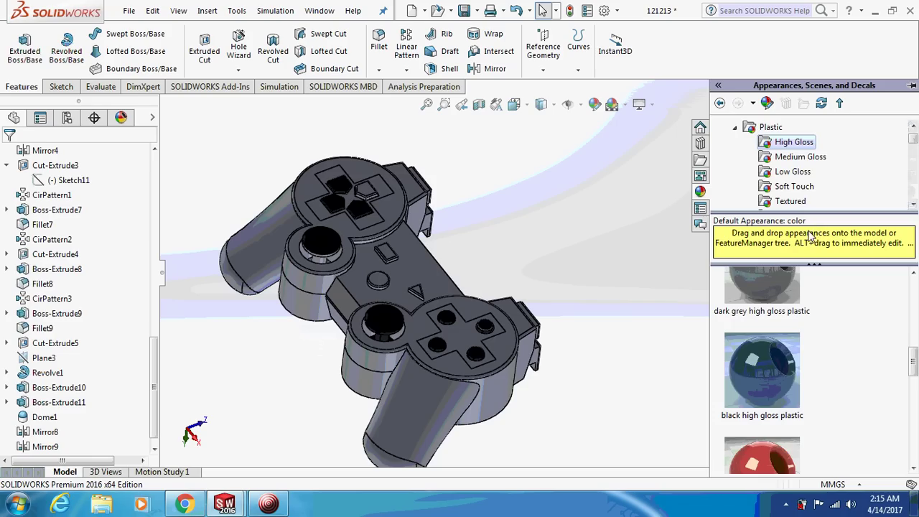
{"action": "left_click_drag", "start_coordinate": [762, 349], "coordinate": [367, 193]}
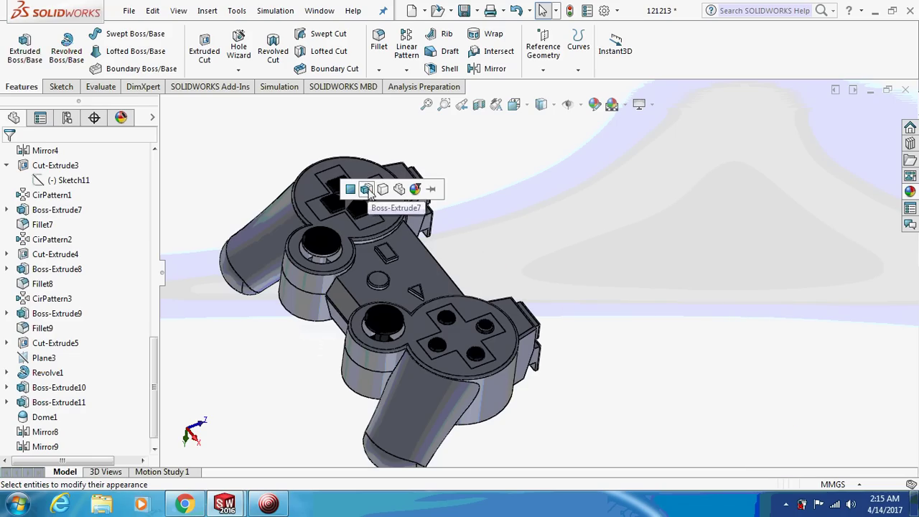
{"action": "left_click", "coordinate": [367, 187]}
{"action": "middle_click_drag", "start_coordinate": [623, 219], "coordinate": [502, 248]}
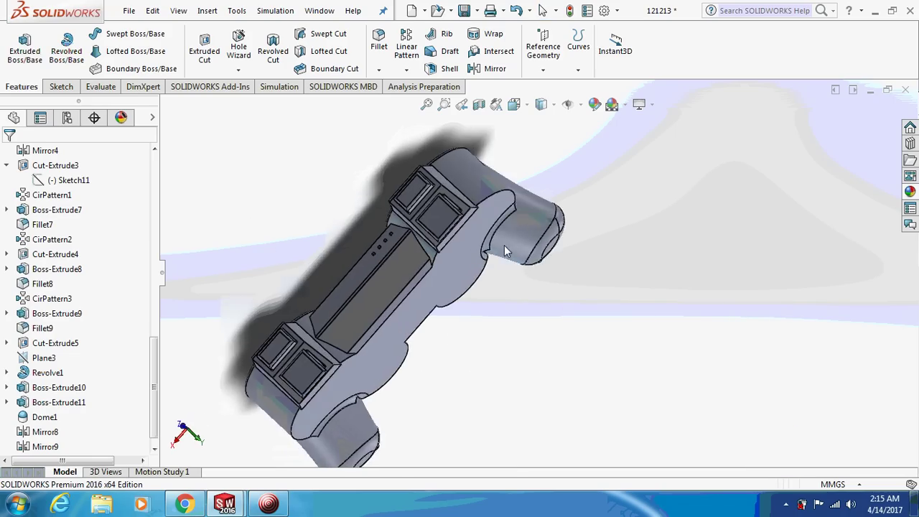
Apply black high gloss plastic to both upper square triggers, including Boss-Extrude5, and the lower trigger face
{"action": "left_click", "coordinate": [909, 192]}
{"action": "left_click_drag", "start_coordinate": [760, 367], "coordinate": [458, 218]}
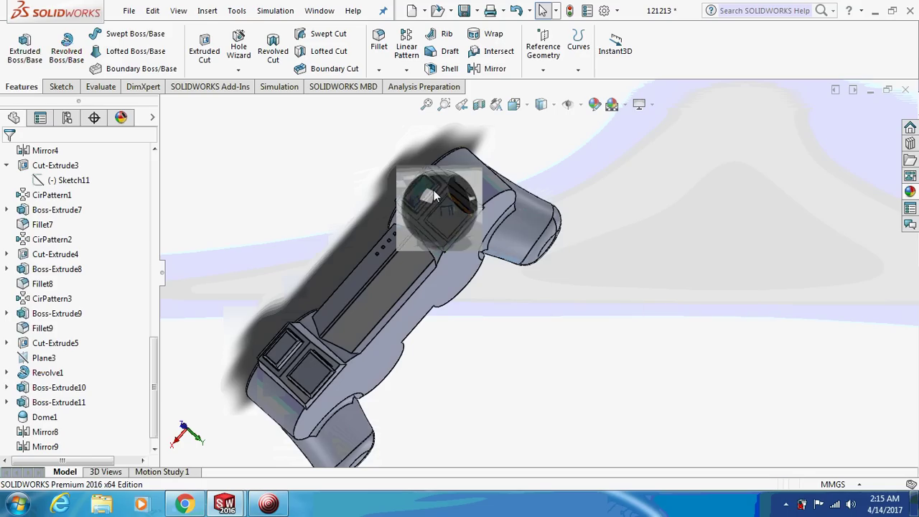
{"action": "left_click", "coordinate": [457, 218]}
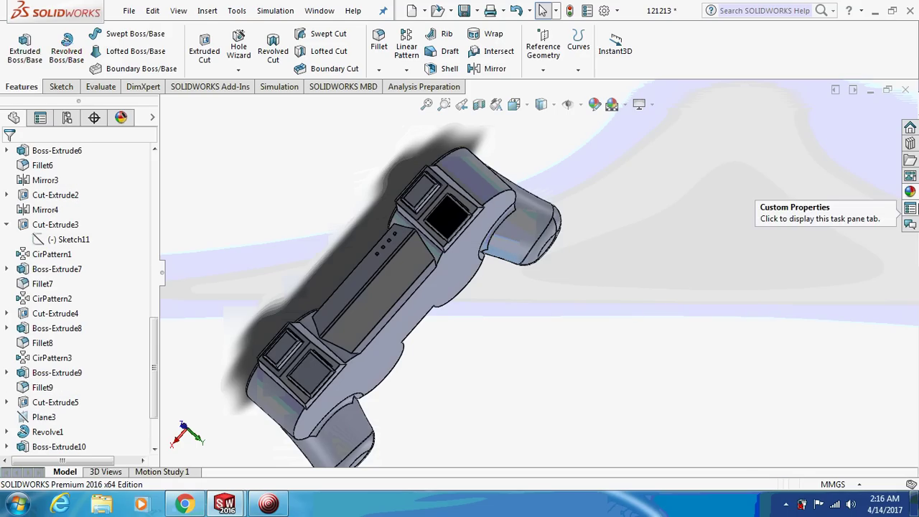
{"action": "left_click", "coordinate": [909, 191]}
{"action": "left_click_drag", "start_coordinate": [761, 370], "coordinate": [422, 188]}
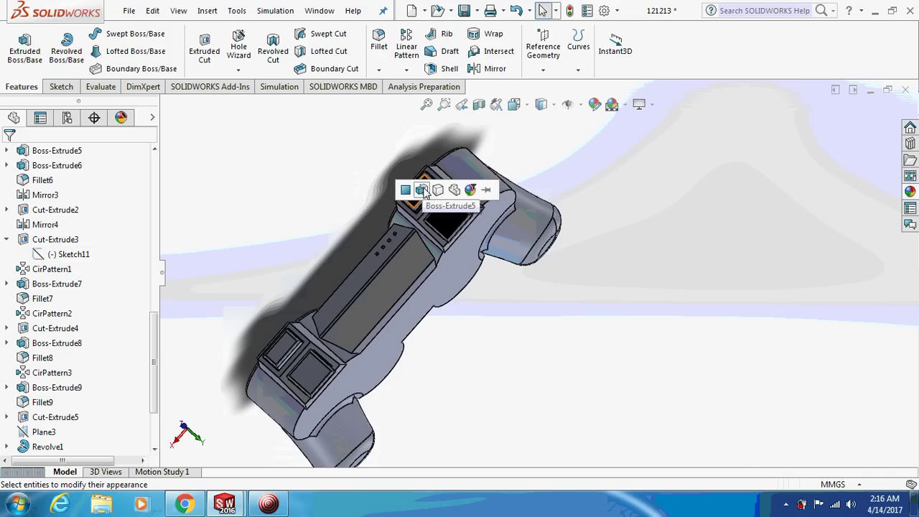
{"action": "left_click", "coordinate": [422, 188]}
{"action": "left_click", "coordinate": [909, 191]}
{"action": "left_click_drag", "start_coordinate": [762, 371], "coordinate": [313, 379]}
{"action": "left_click", "coordinate": [313, 377]}
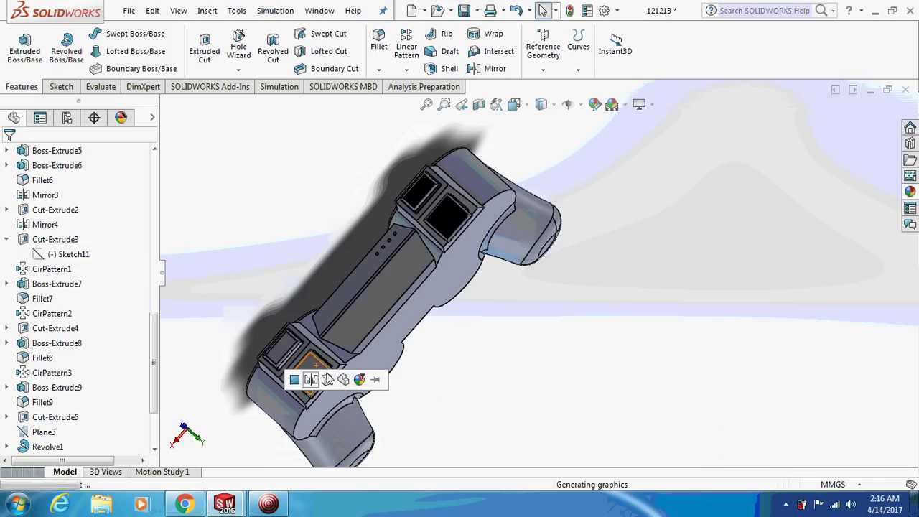
{"action": "mouse_move", "coordinate": [635, 375]}
{"action": "middle_mouse_down"}
{"action": "mouse_move", "coordinate": [695, 329]}
{"action": "mouse_move", "coordinate": [785, 292]}
{"action": "mouse_move", "coordinate": [766, 293]}
{"action": "mouse_move", "coordinate": [768, 278]}
{"action": "middle_mouse_up"}
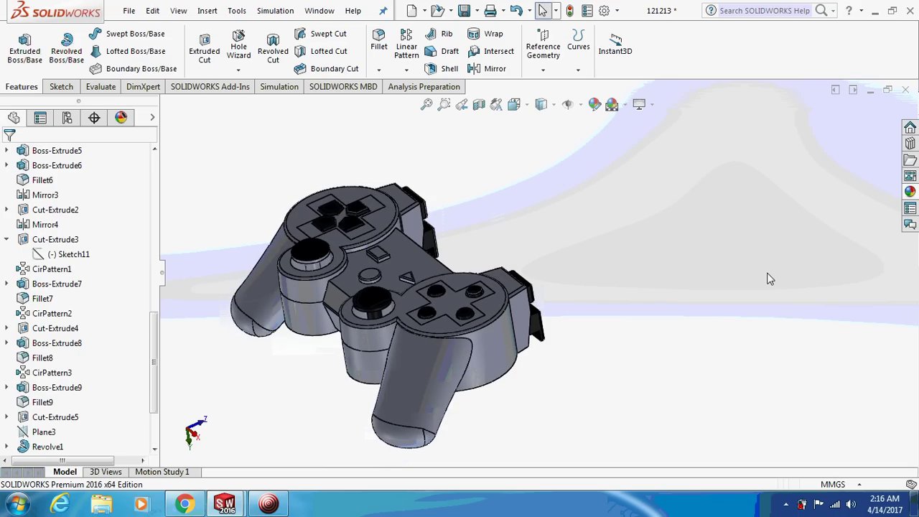